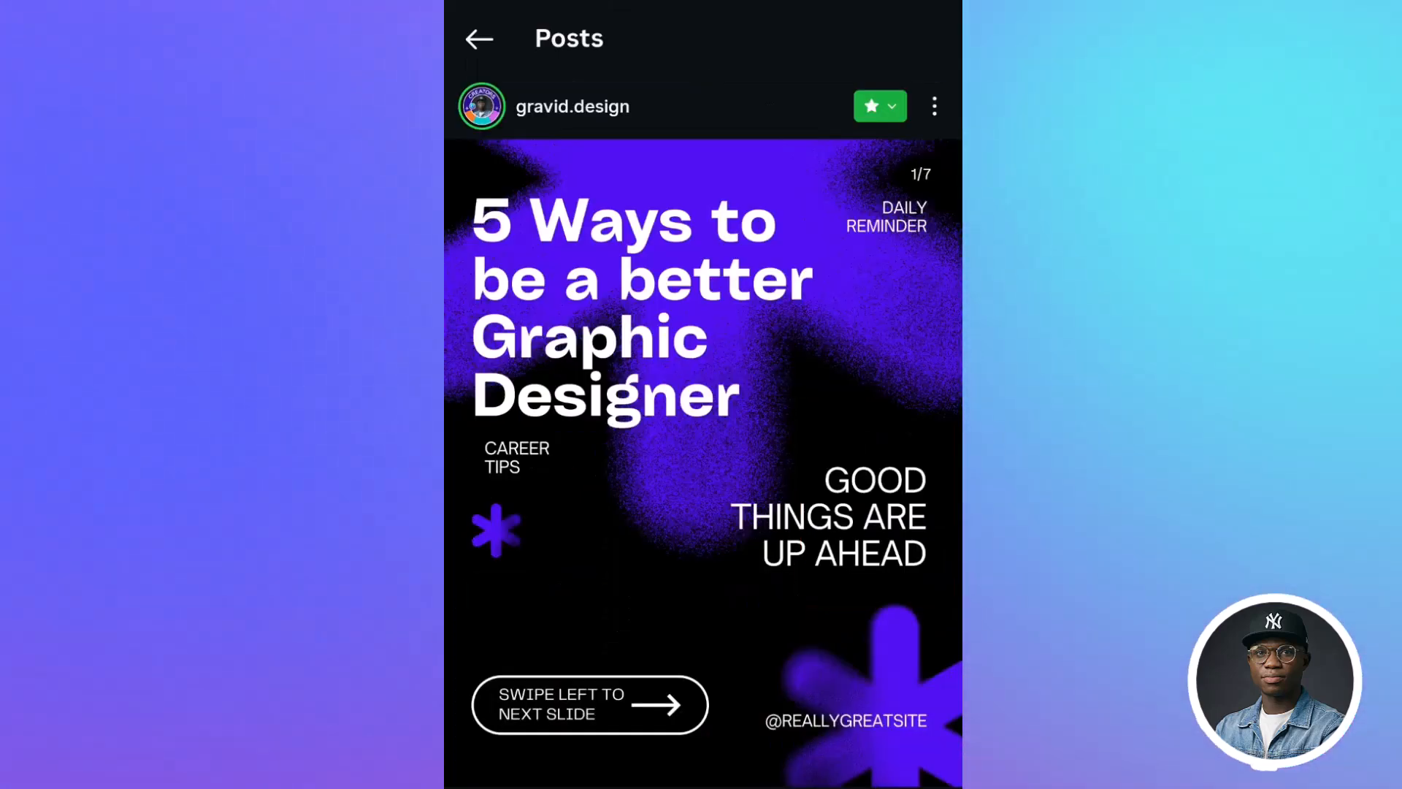
Browse the slides of the seamless "5 Ways to be a better Graphic Designer" carousel post
left_click_drag(840, 468, 569, 468)
left_click_drag(840, 468, 570, 467)
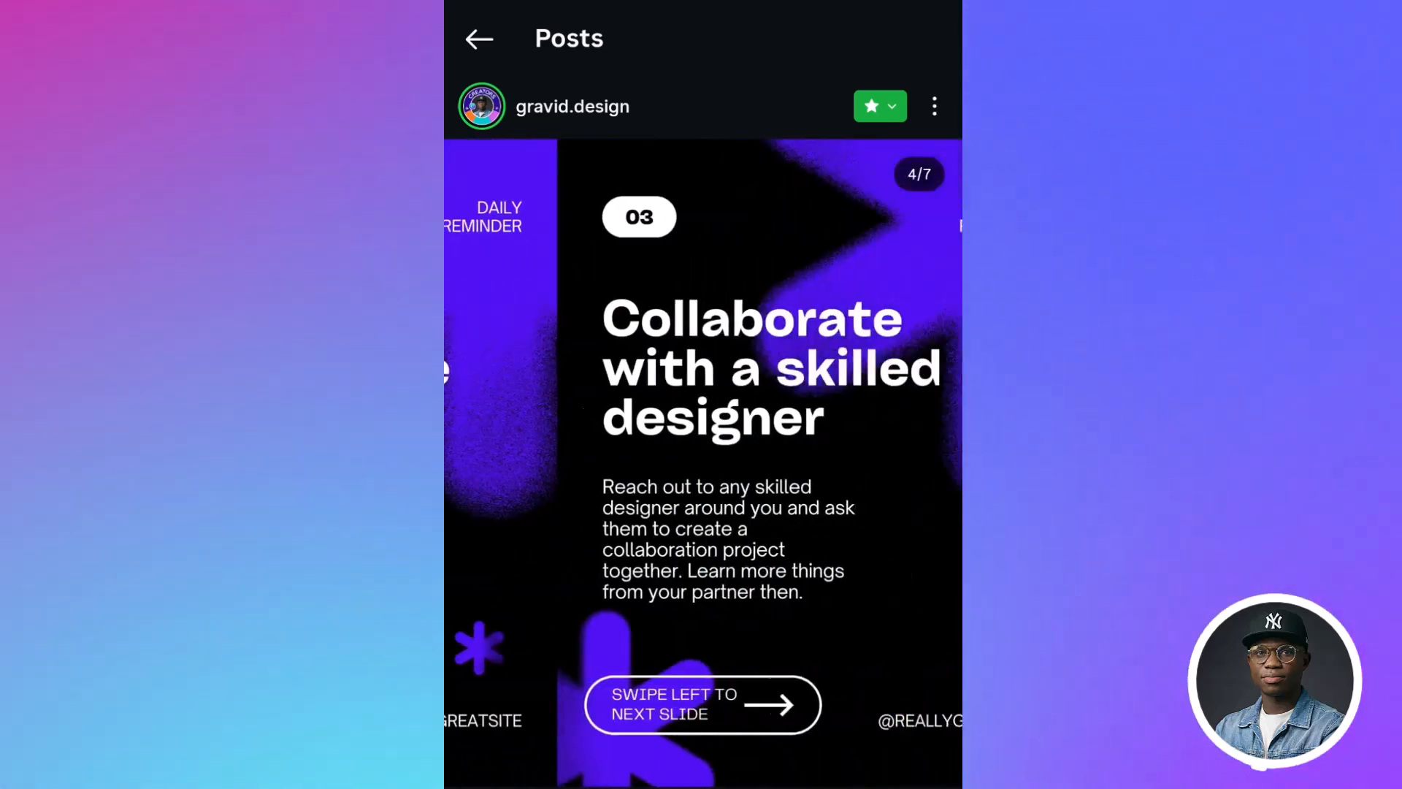
left_click_drag(839, 468, 570, 467)
left_click_drag(840, 467, 767, 467)
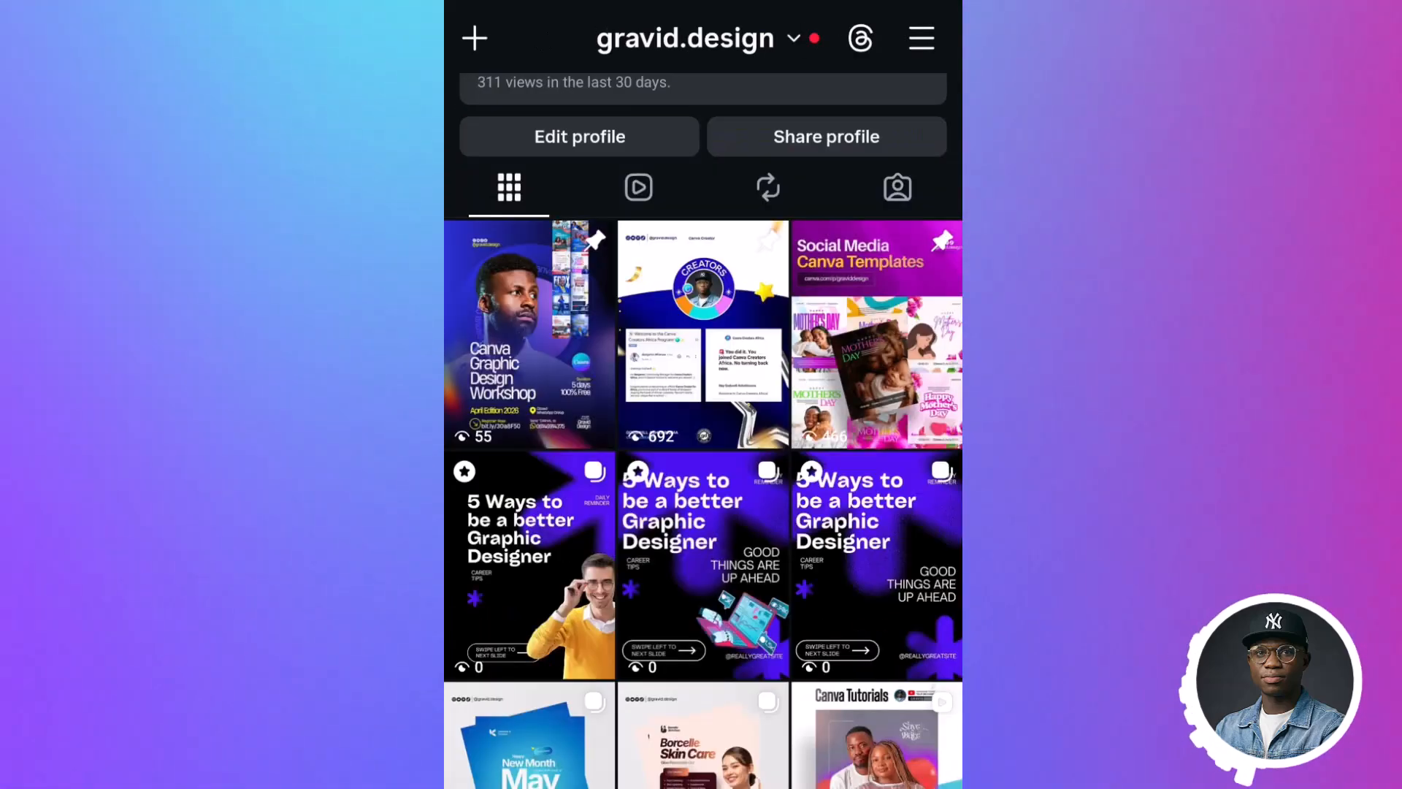
Open the carousel post with the laptop illustration on its cover and browse its slides
left_click(703, 562)
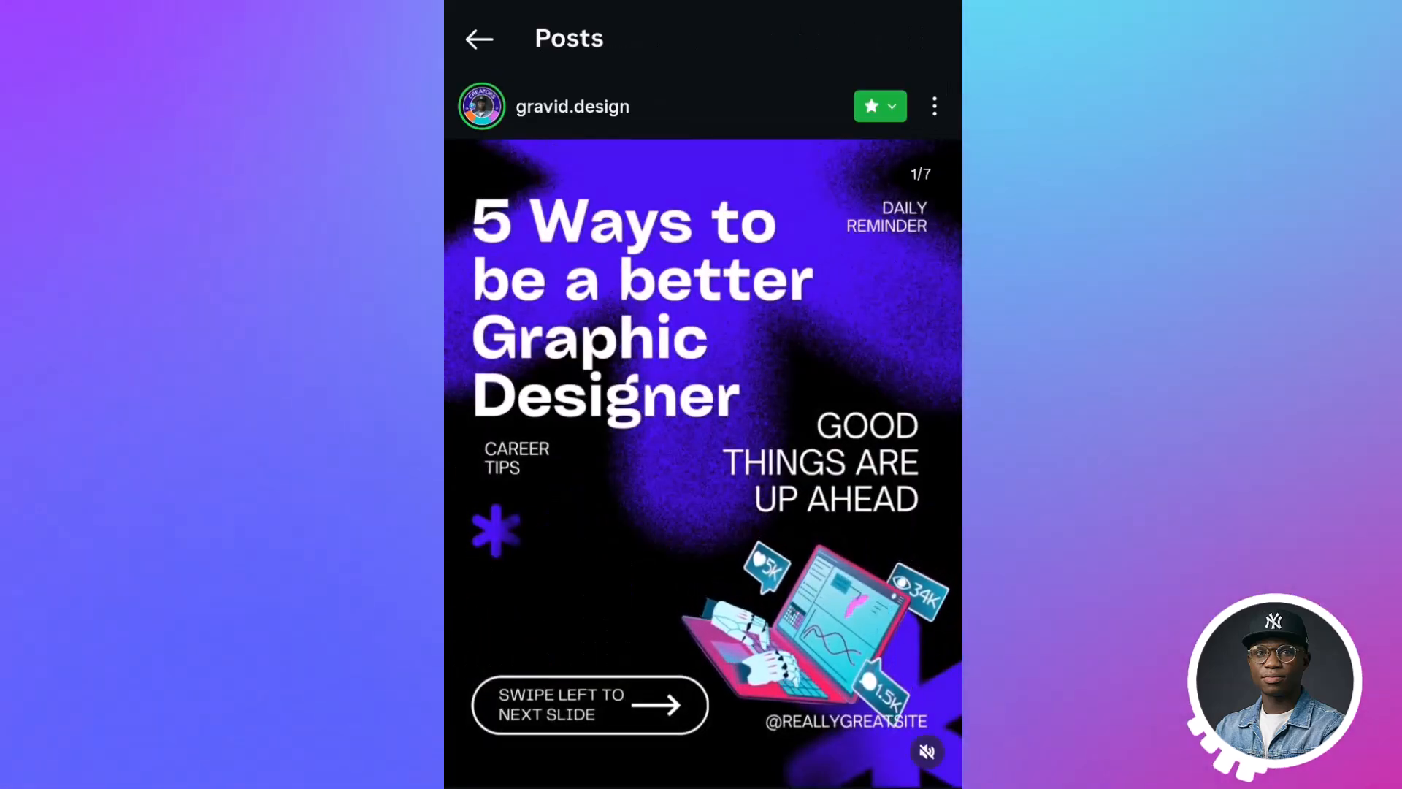
left_click_drag(840, 468, 569, 467)
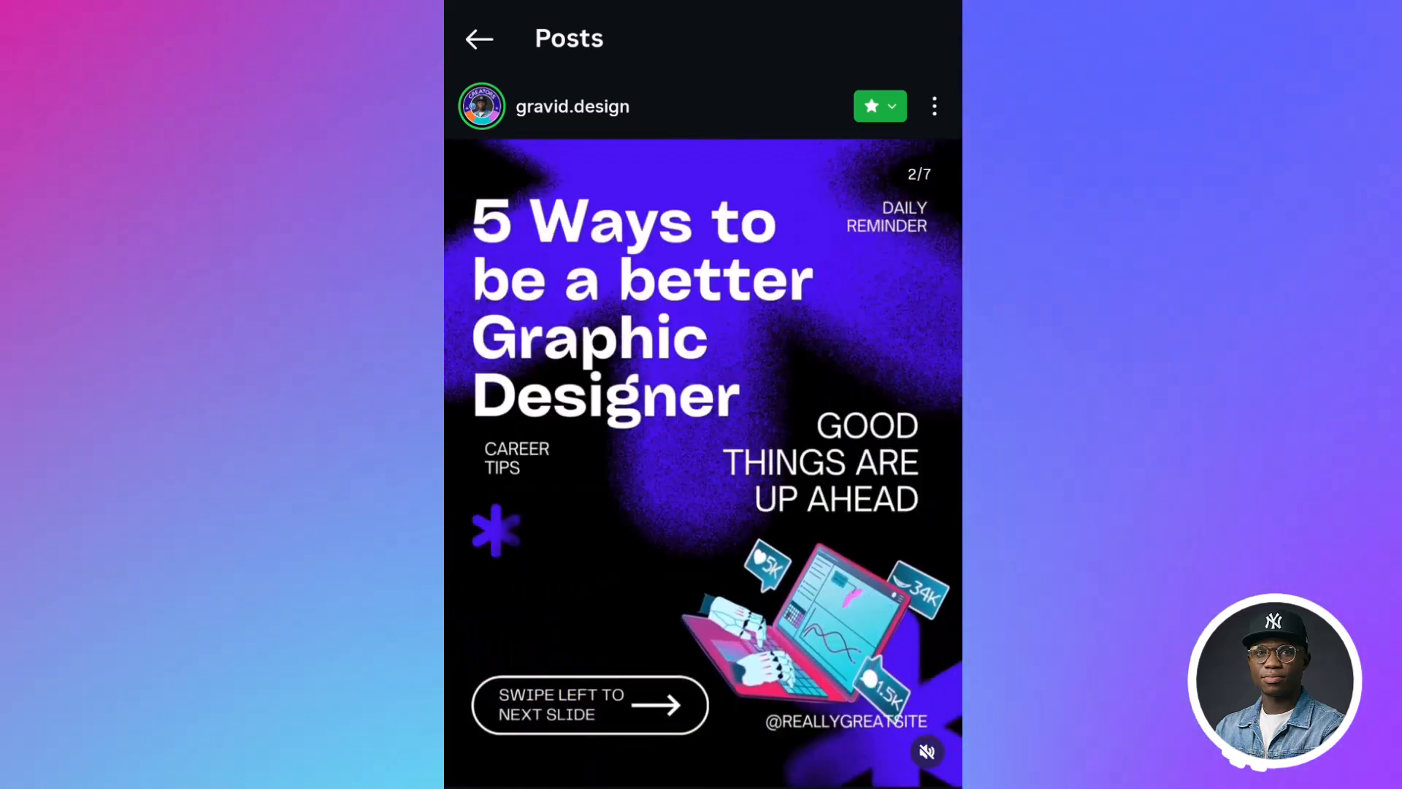
left_click_drag(840, 468, 674, 467)
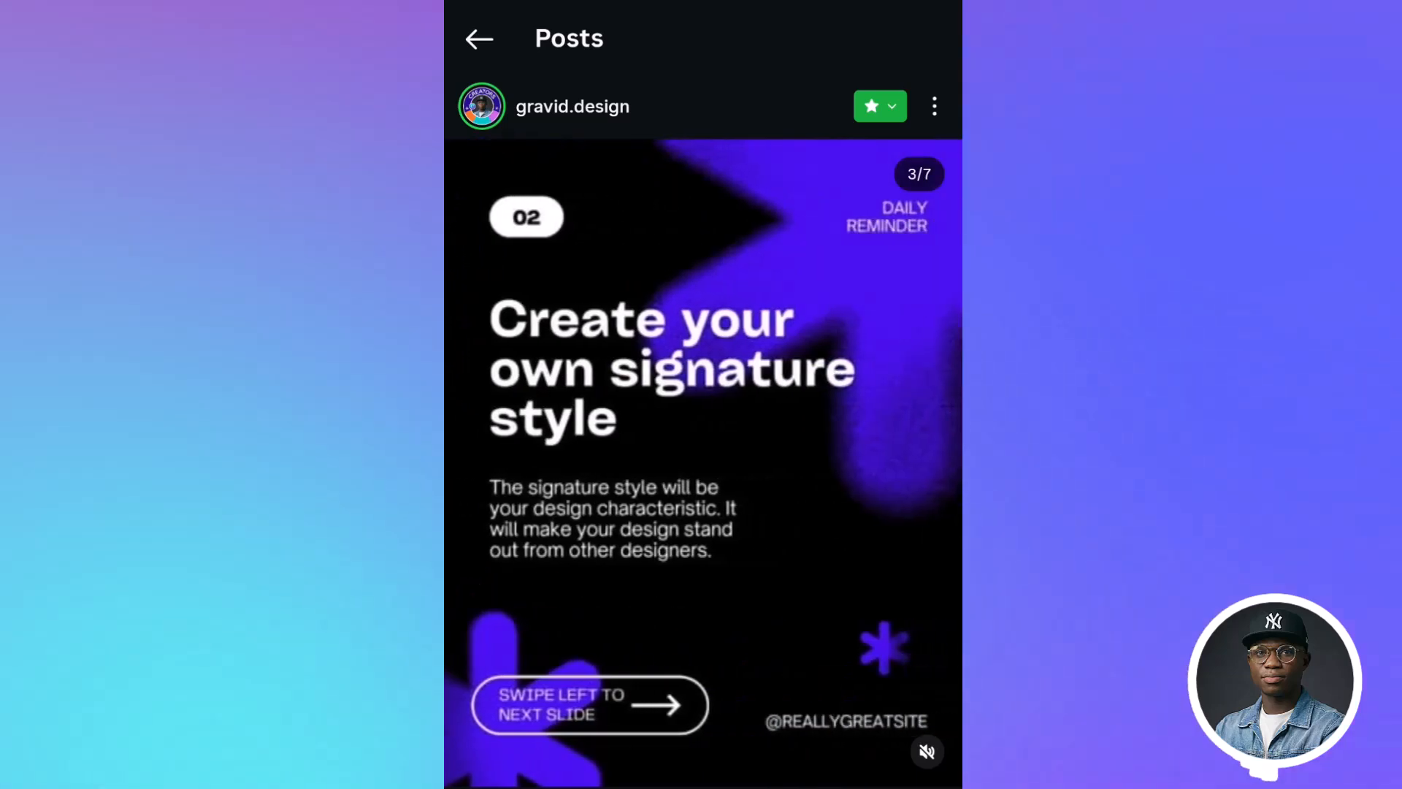
left_click_drag(840, 467, 570, 468)
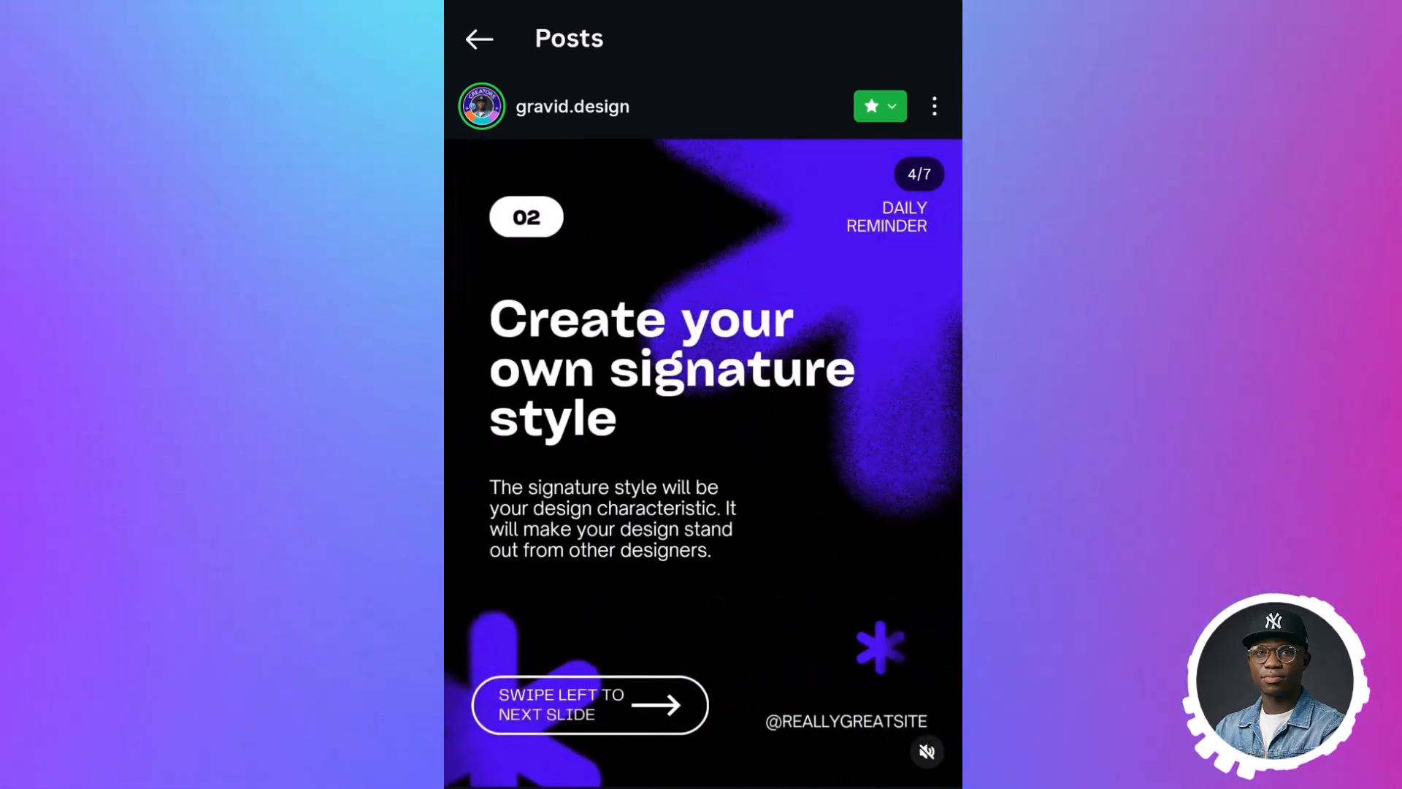
left_click_drag(840, 467, 569, 468)
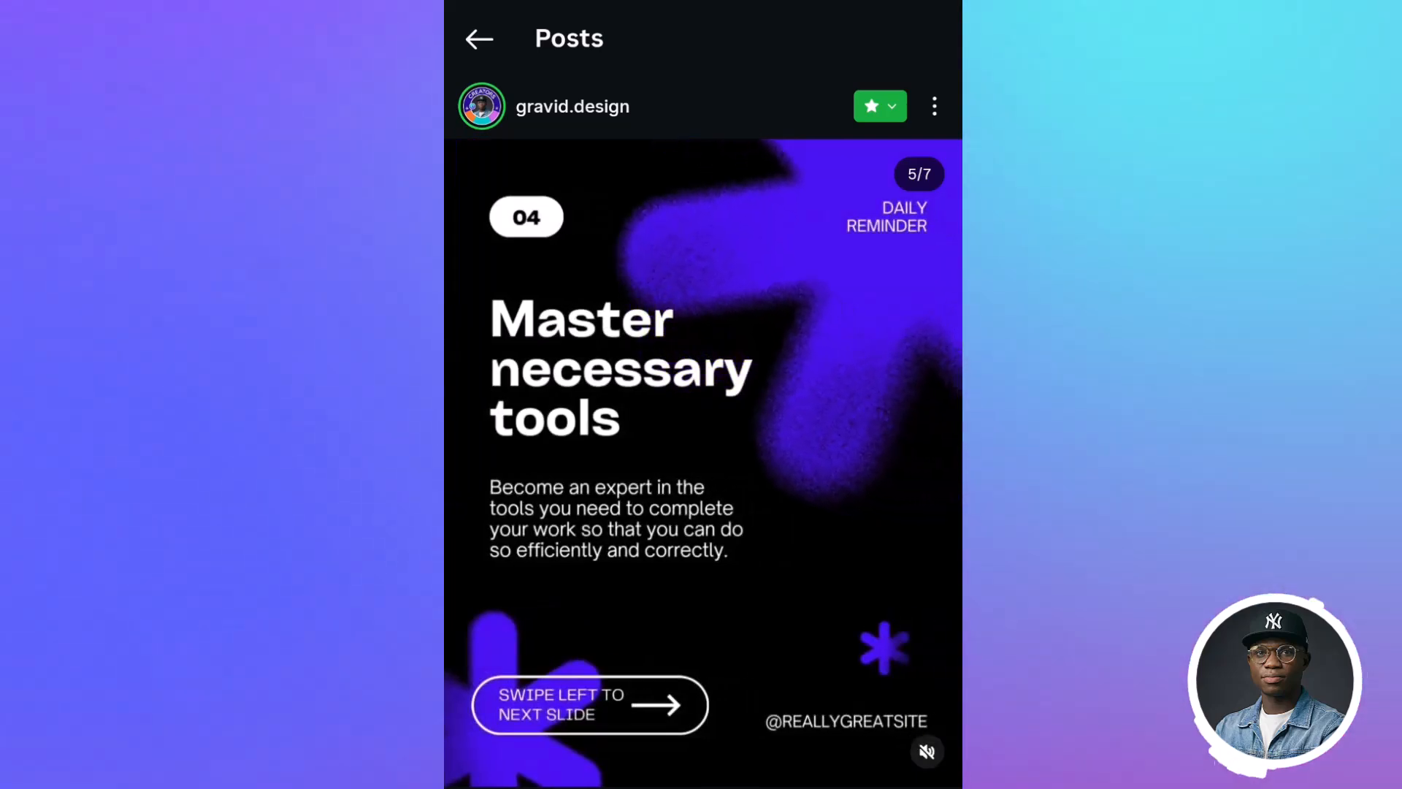
left_click_drag(942, 493, 856, 493)
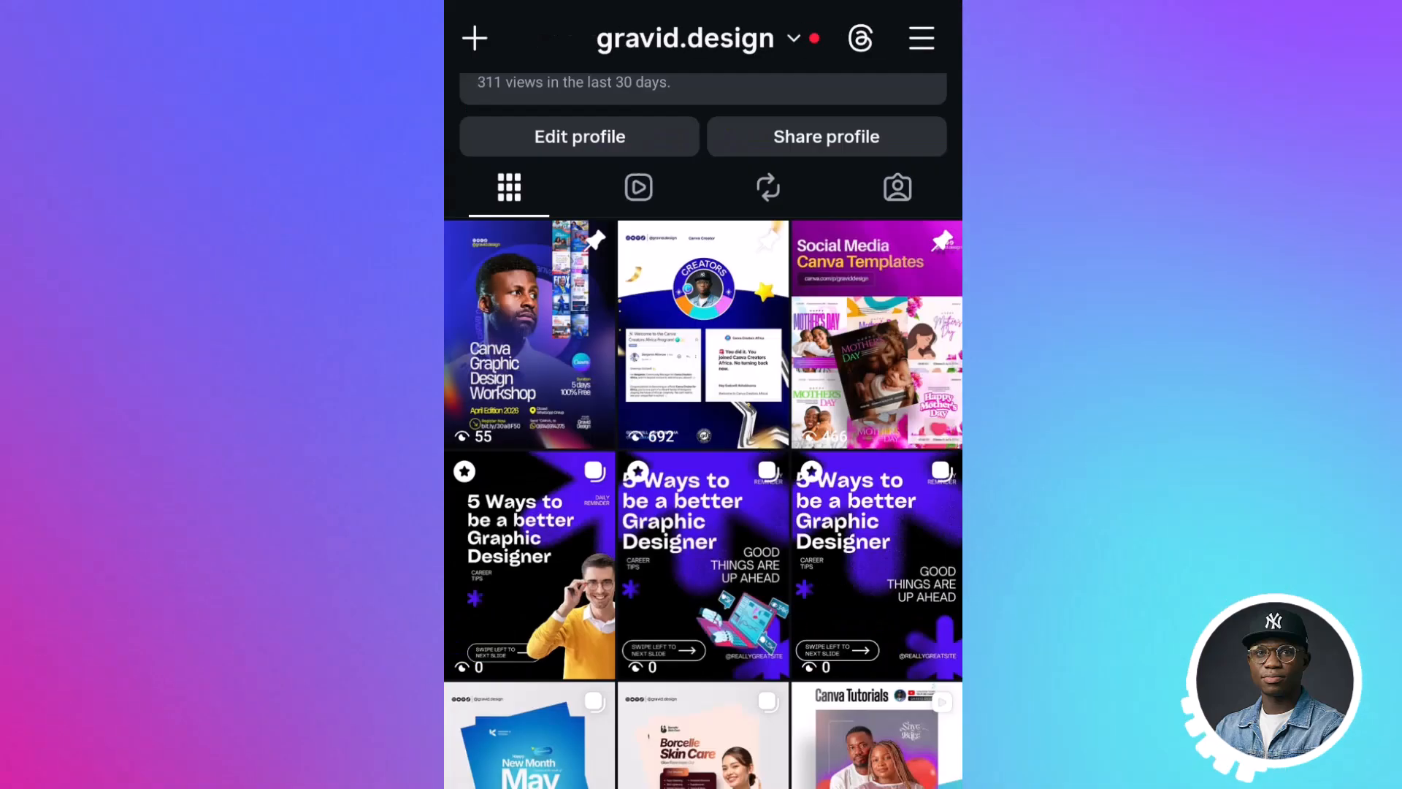
Open the carousel post with the man in the yellow sweater on its cover and view its slides
left_click(529, 566)
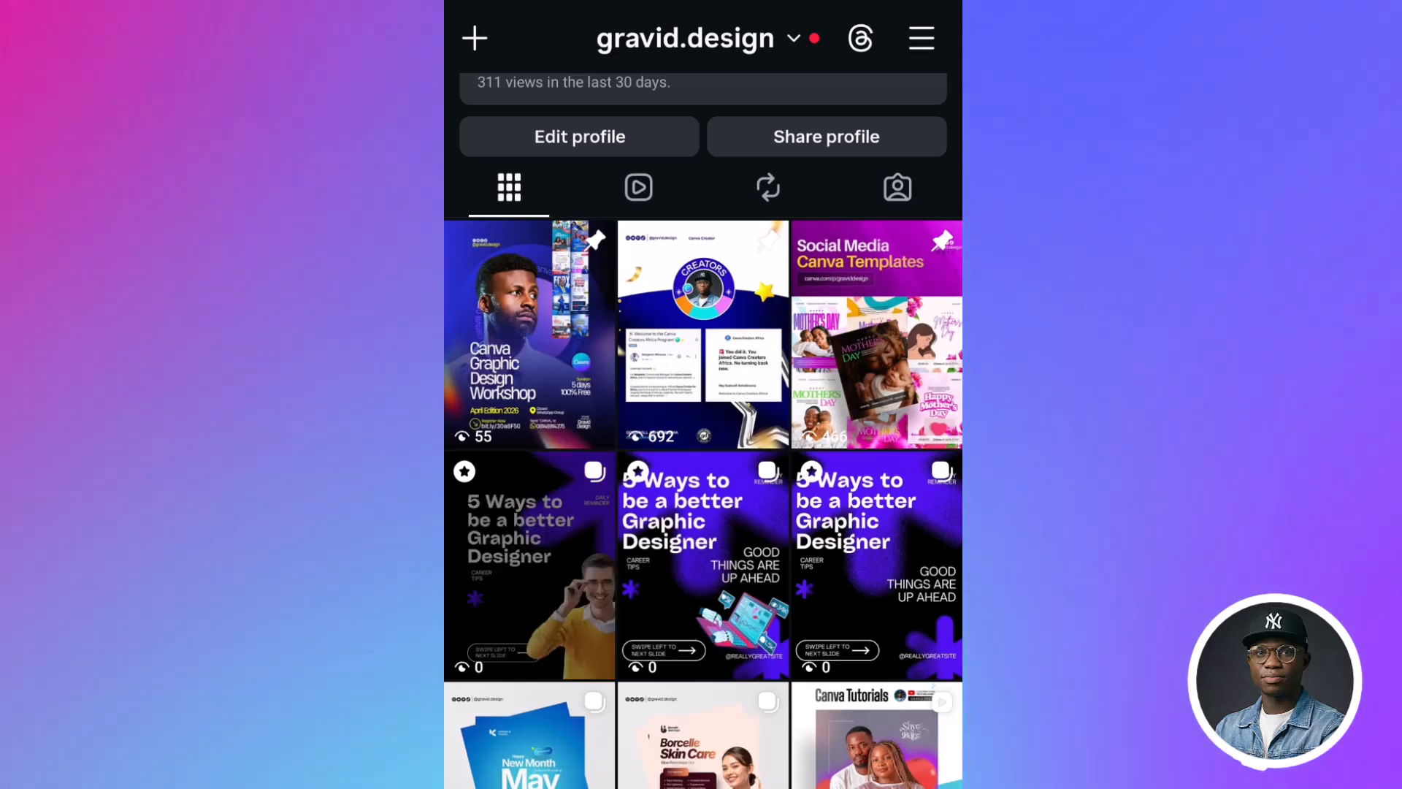
left_click_drag(839, 493, 523, 493)
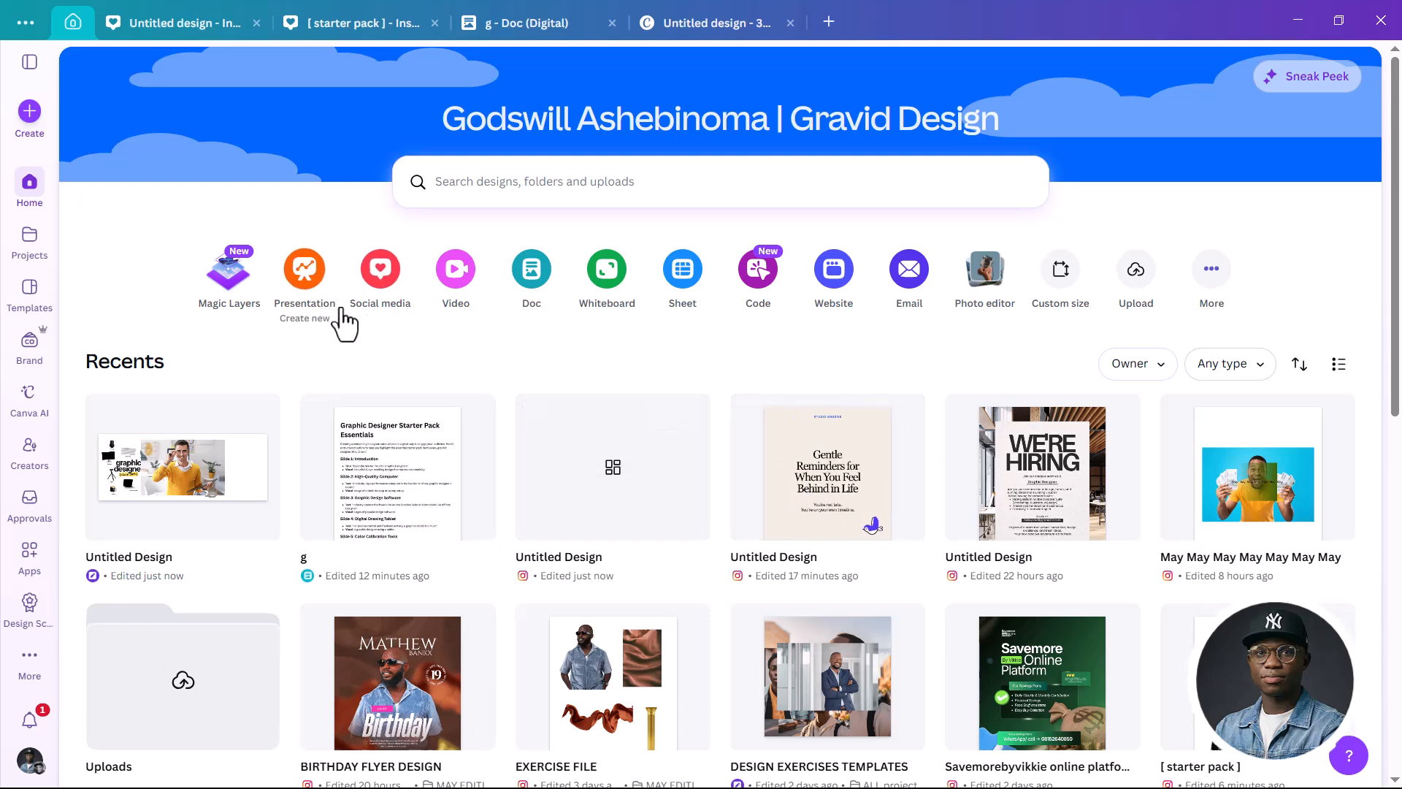
Switch to Canva and create a blank social media design in the Instagram Post (4:5) format
left_click(380, 276)
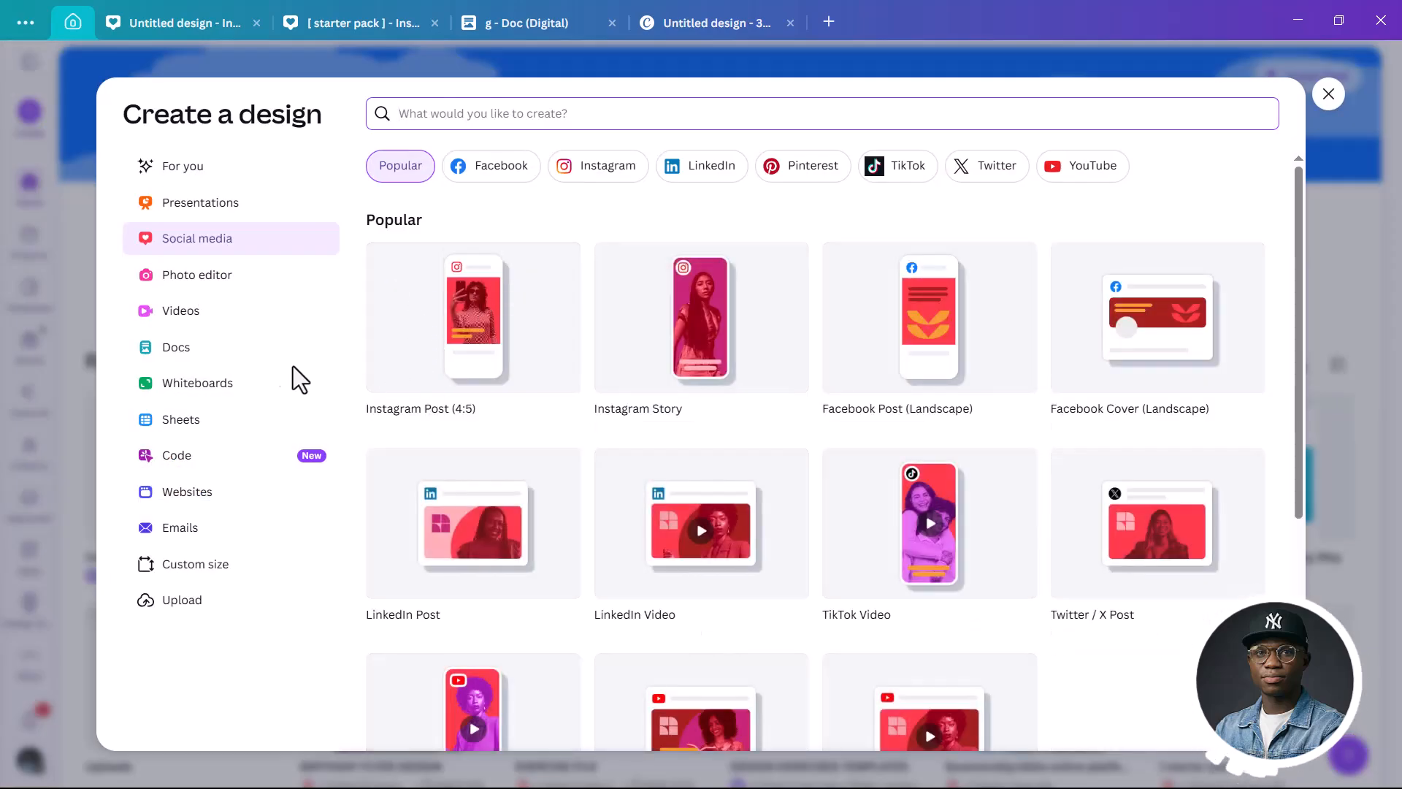
left_click(1328, 93)
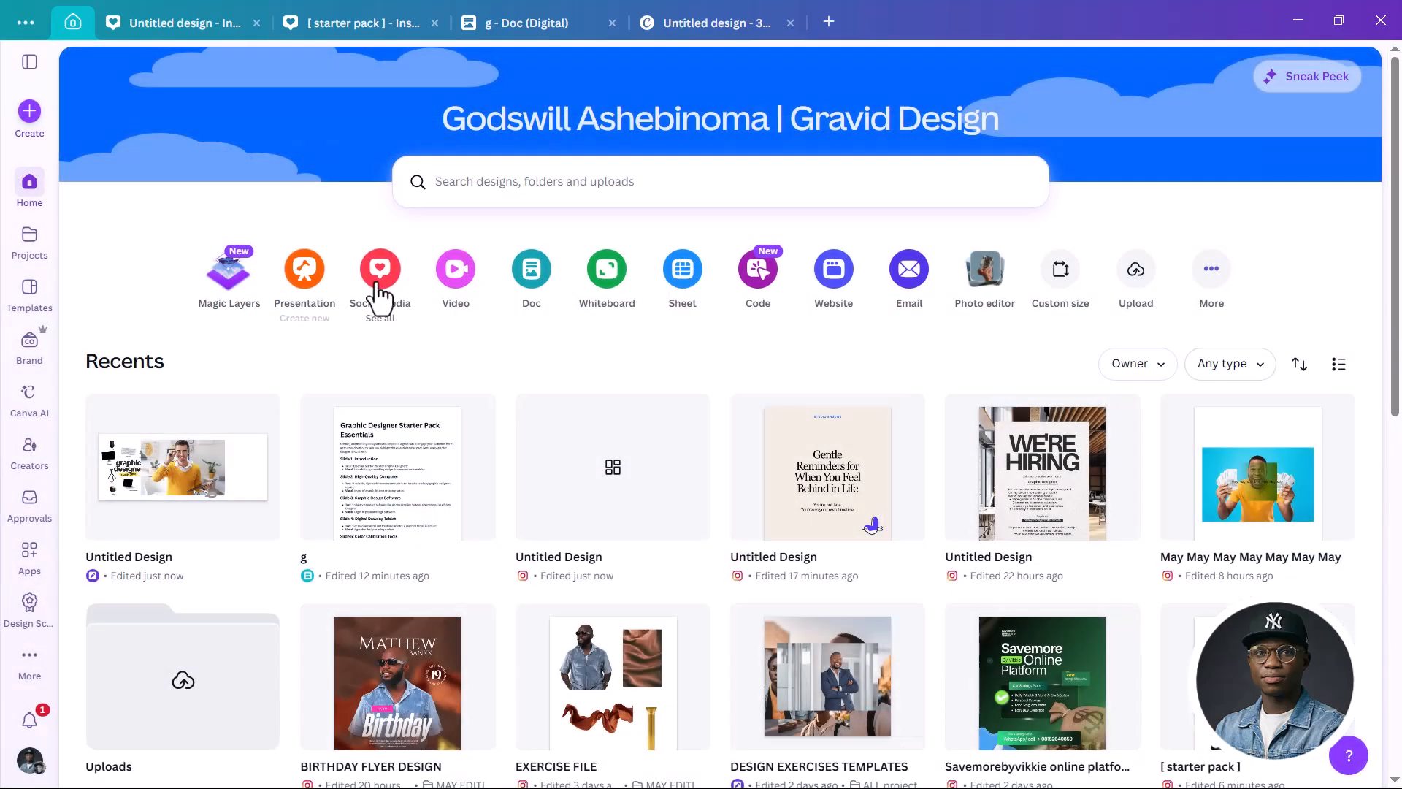
left_click(380, 276)
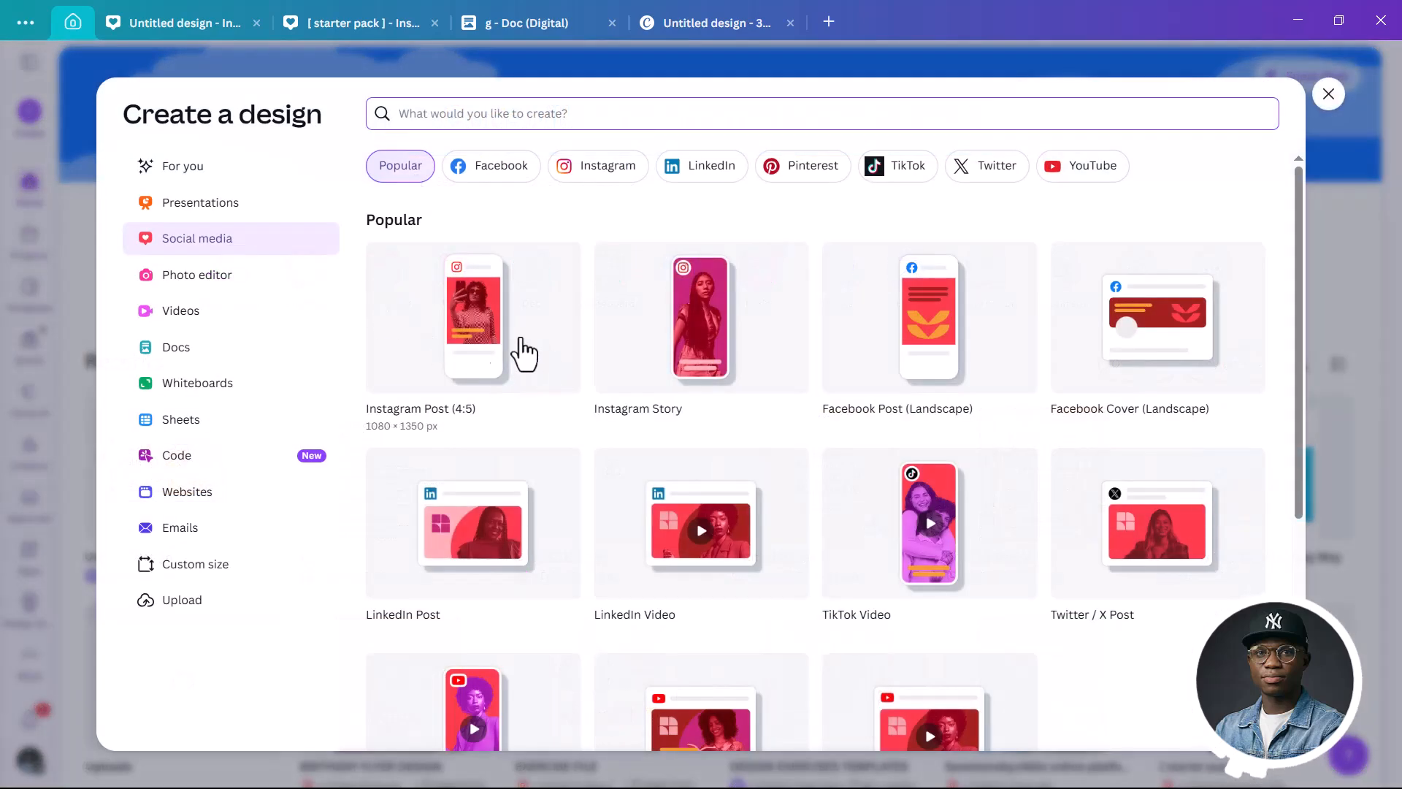
left_click(473, 319)
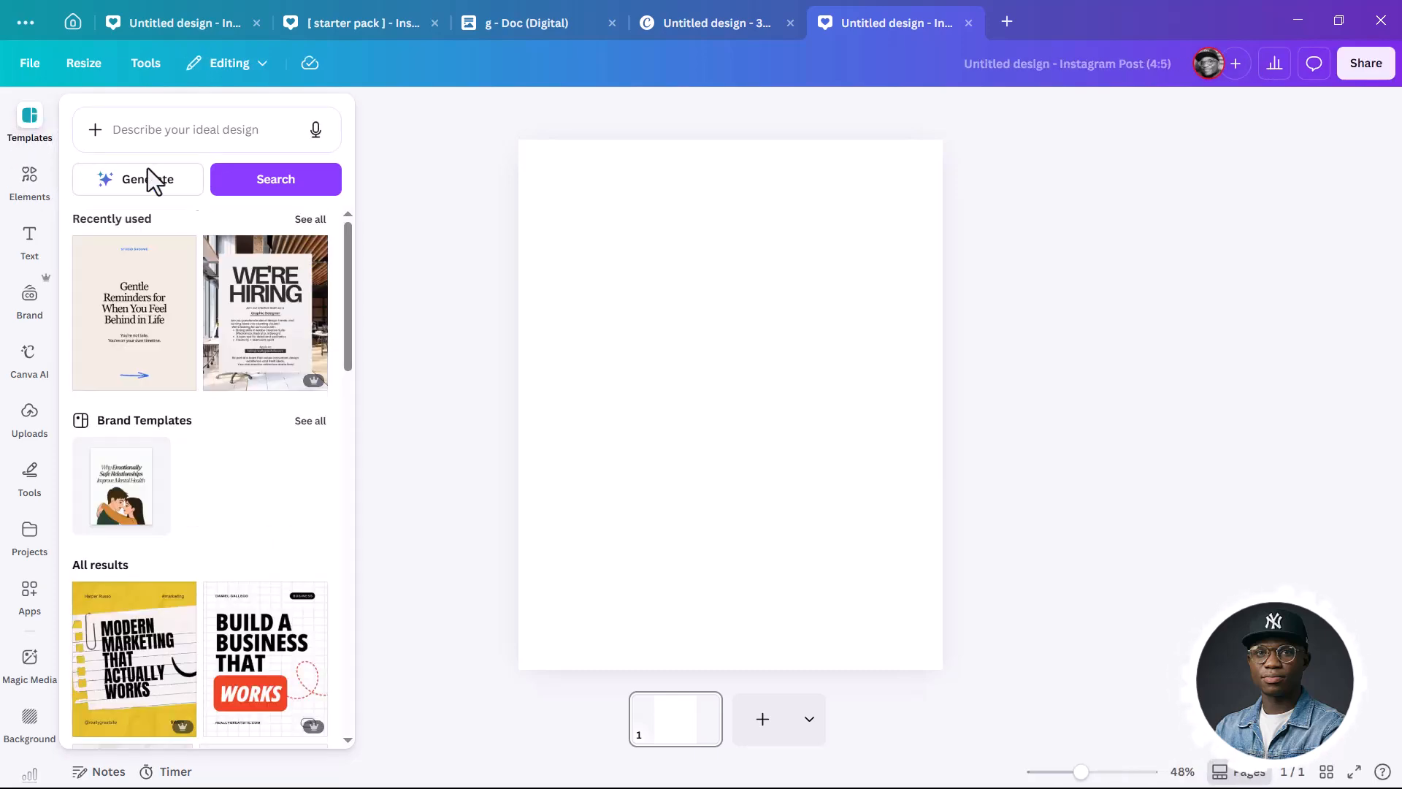
Search the design templates for "carrousel instagram" using the suggested search term
left_click(207, 129)
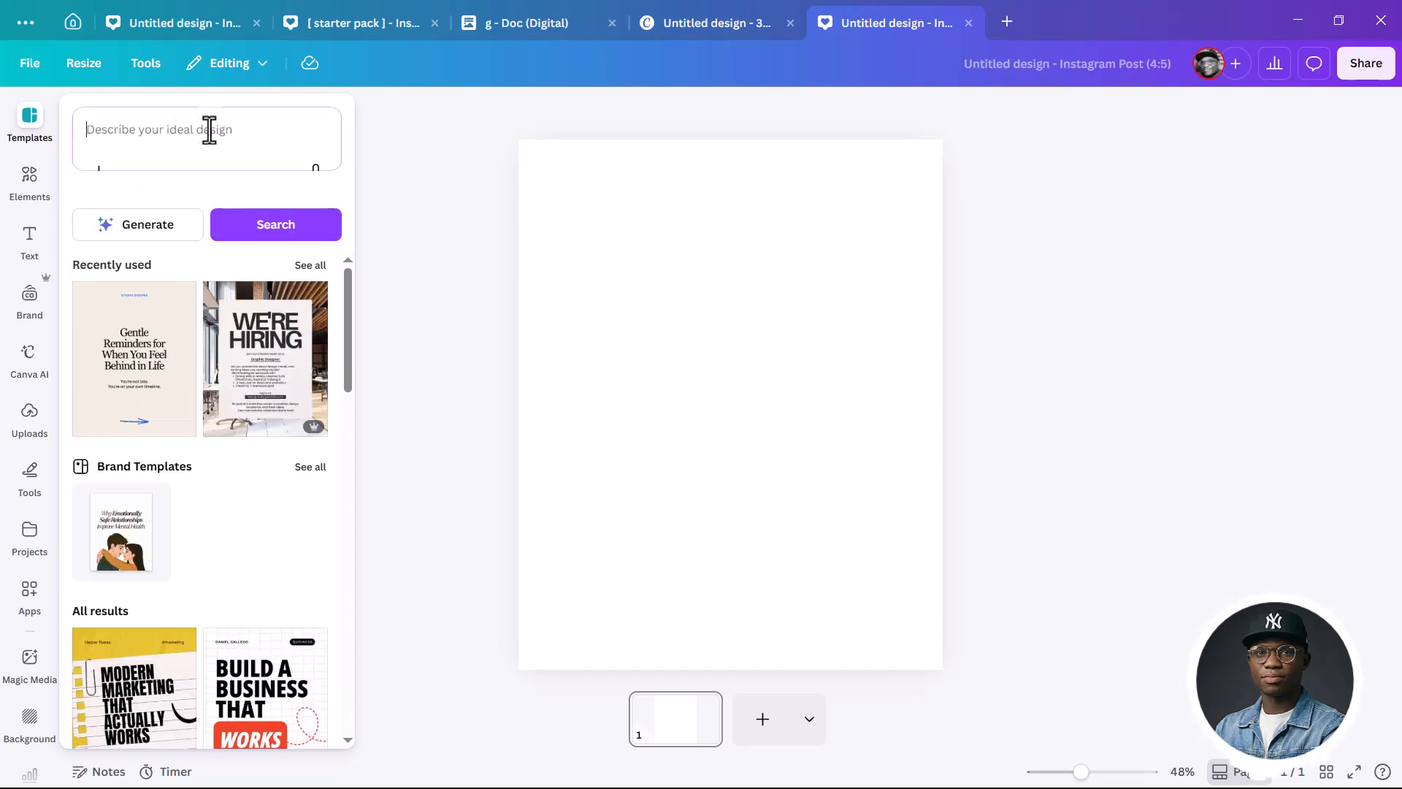
type("CAR")
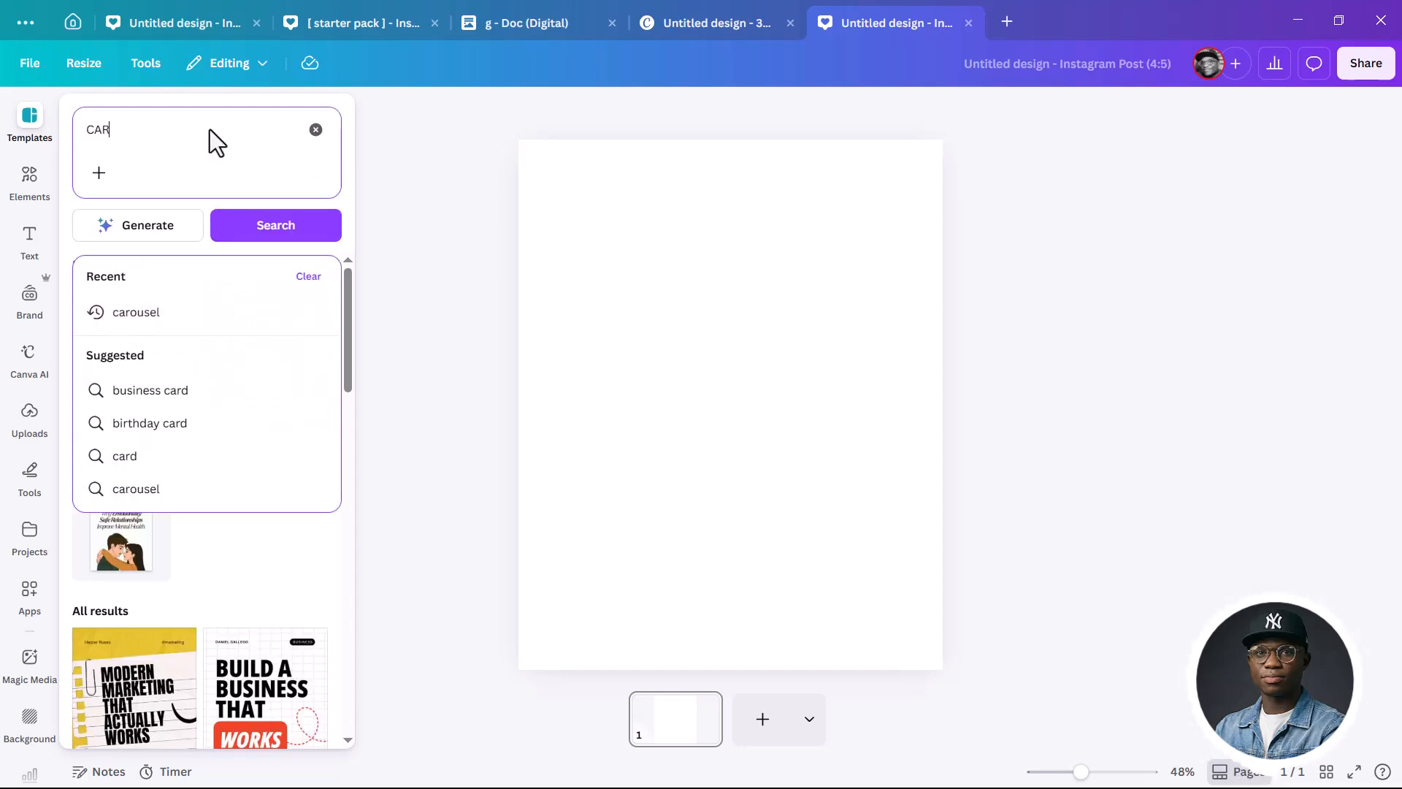
type("R")
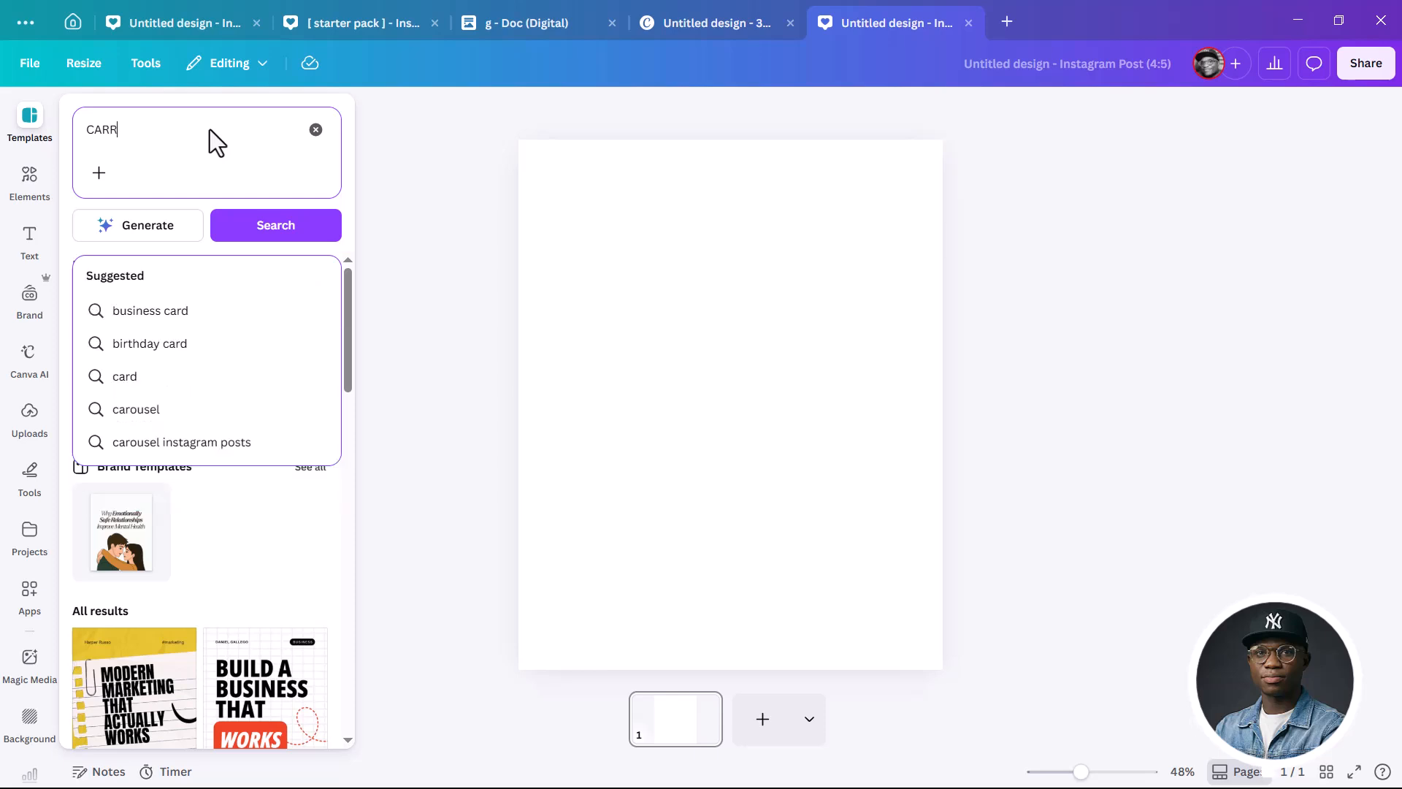
type("OUSEL")
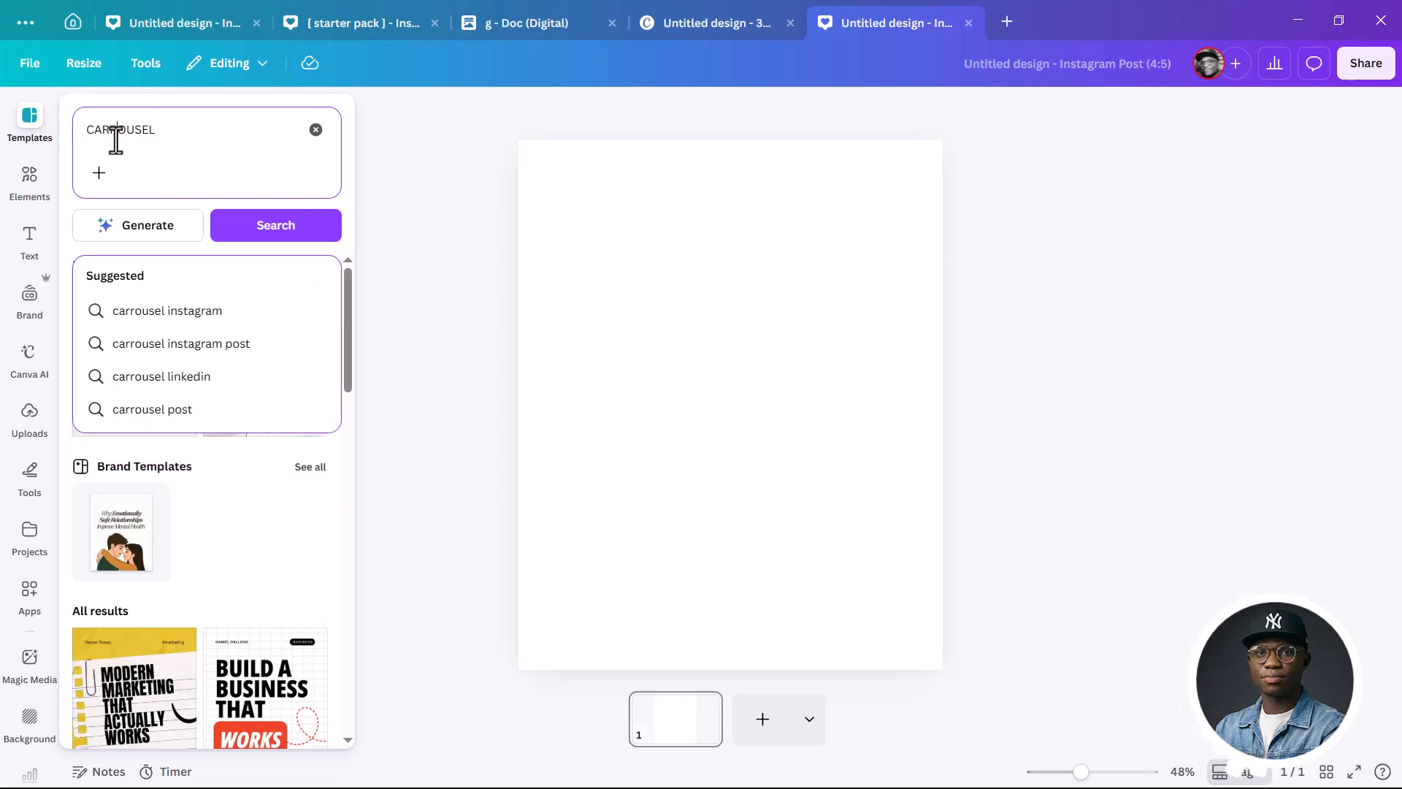
left_click(194, 318)
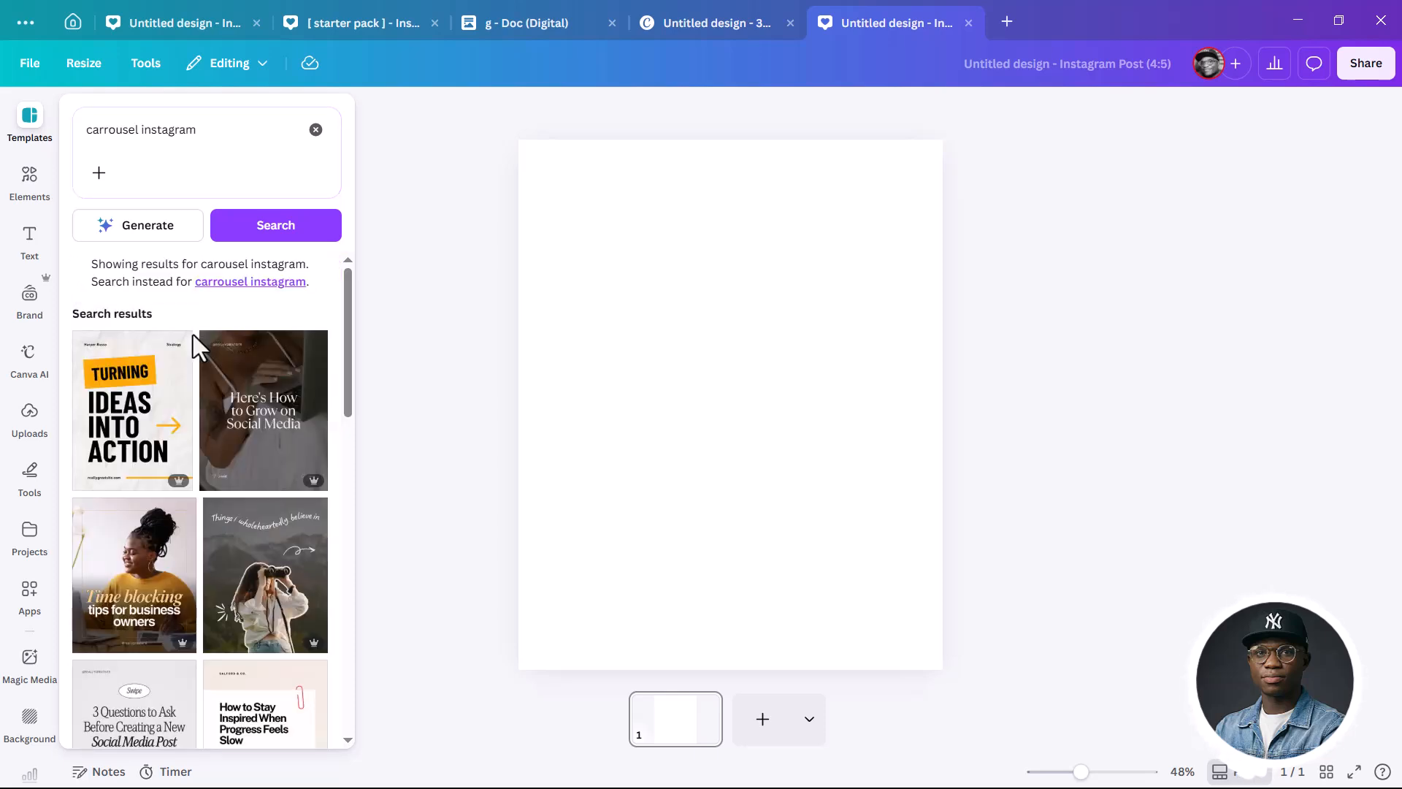
Look through the Instagram carousel template results for a suitable multi-page design
scroll(195, 548, "down", 5)
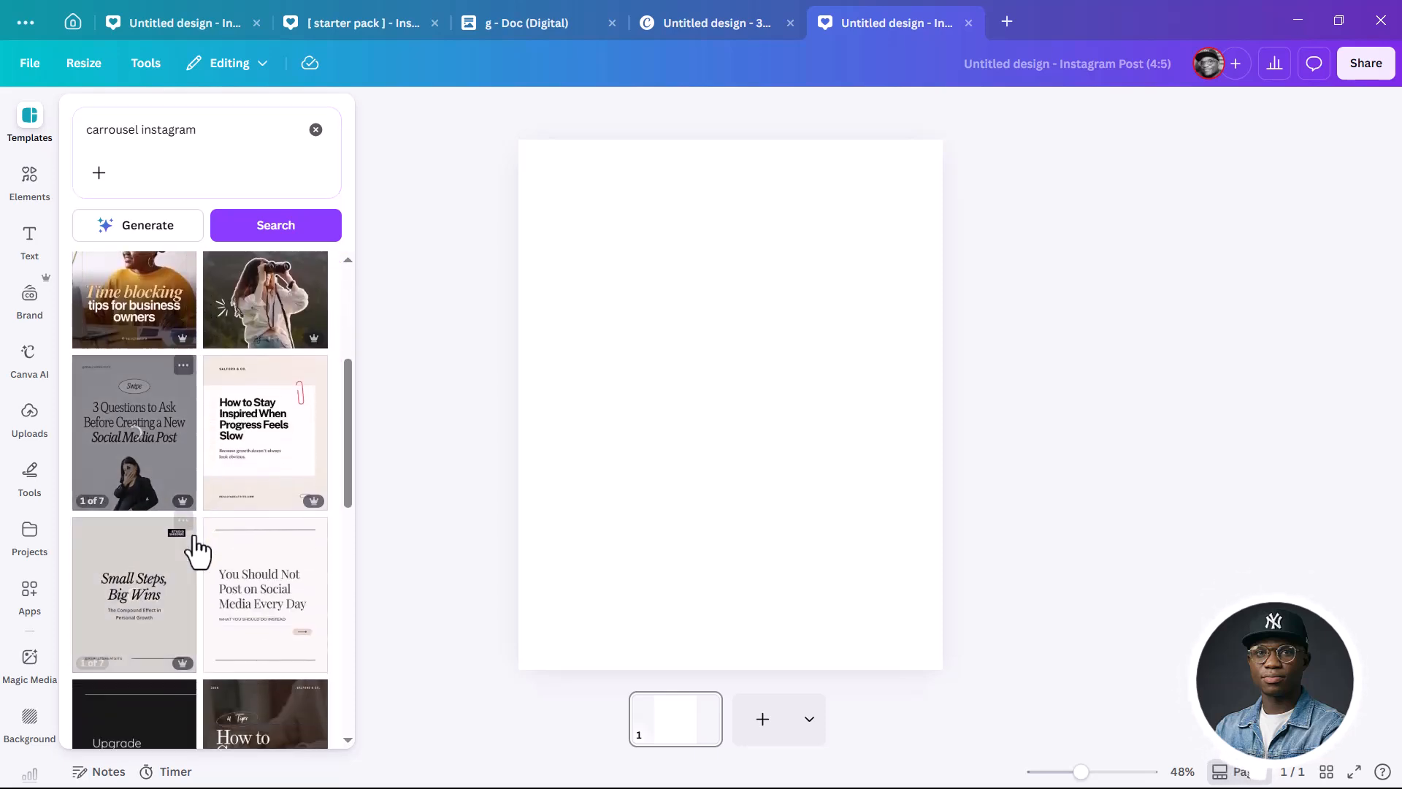
scroll(208, 548, "down", 7)
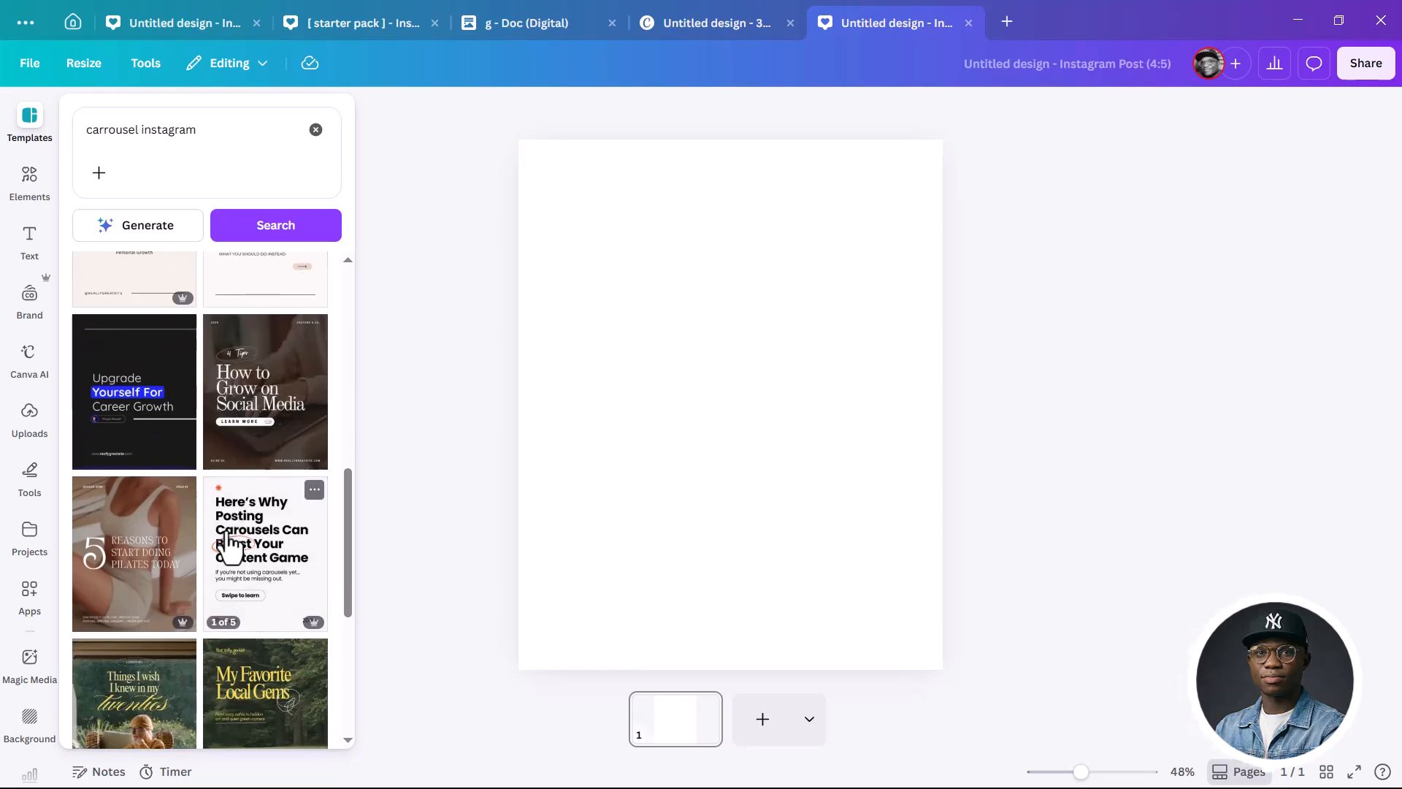
scroll(225, 540, "down", 2)
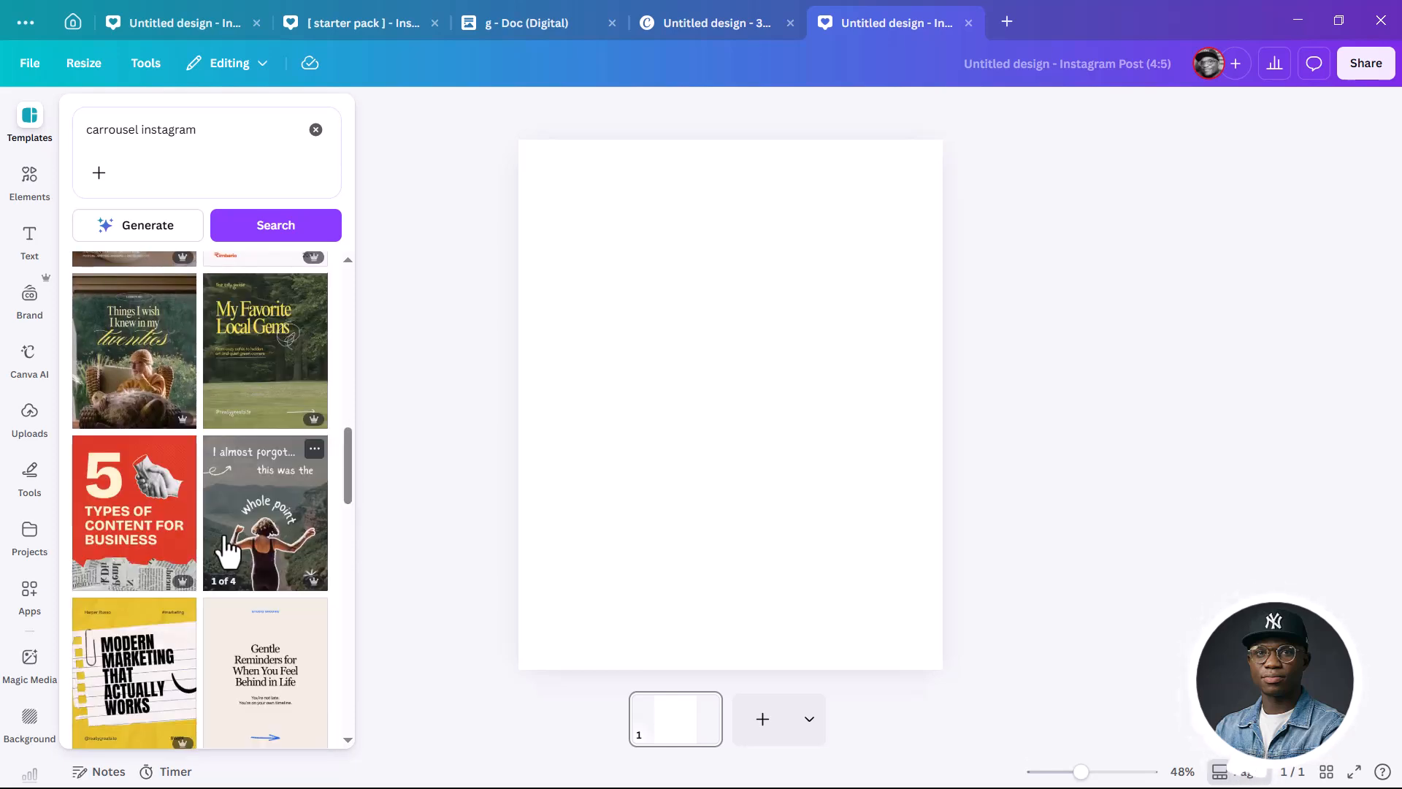
scroll(223, 540, "down", 2)
scroll(221, 537, "down", 2)
scroll(221, 541, "down", 3)
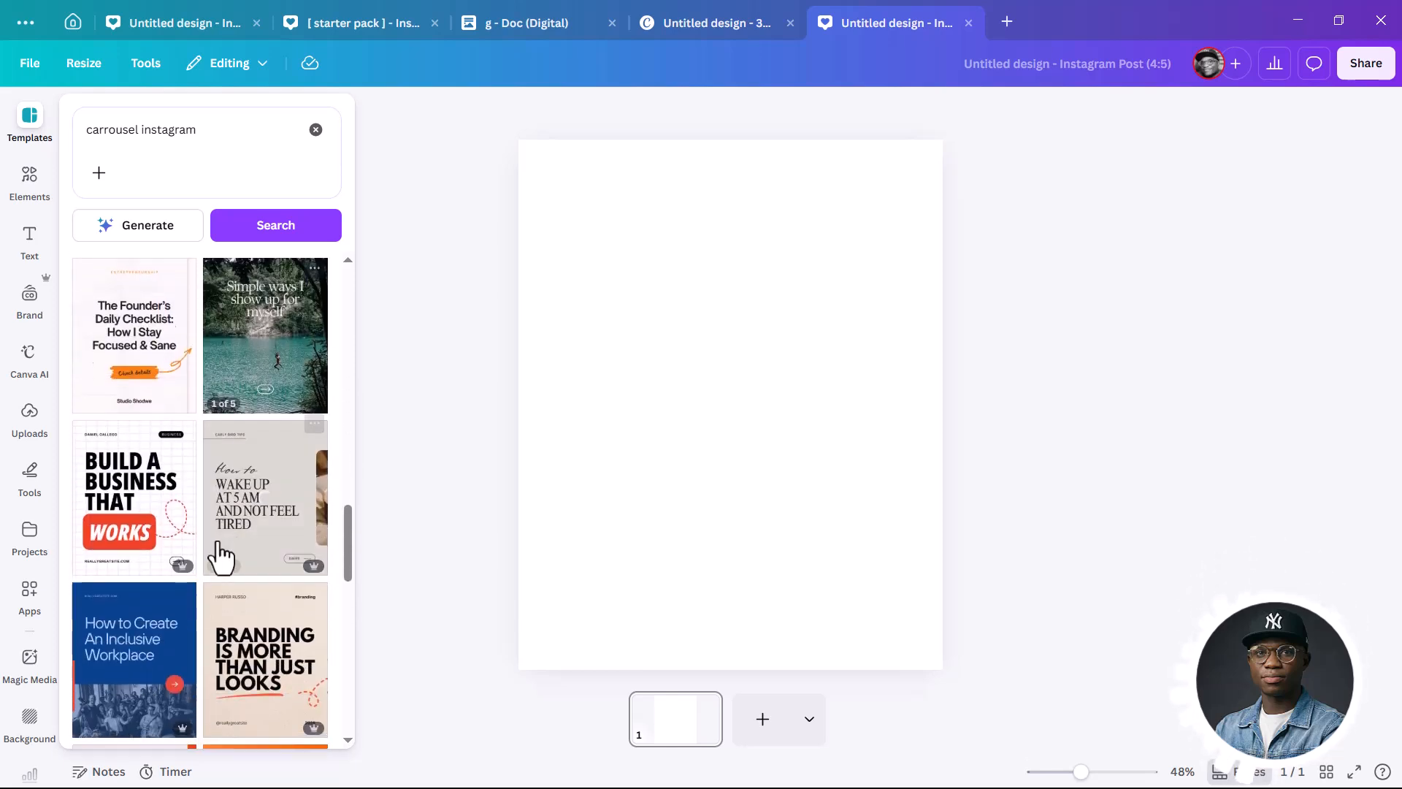
scroll(220, 556, "down", 2)
scroll(222, 556, "down", 1)
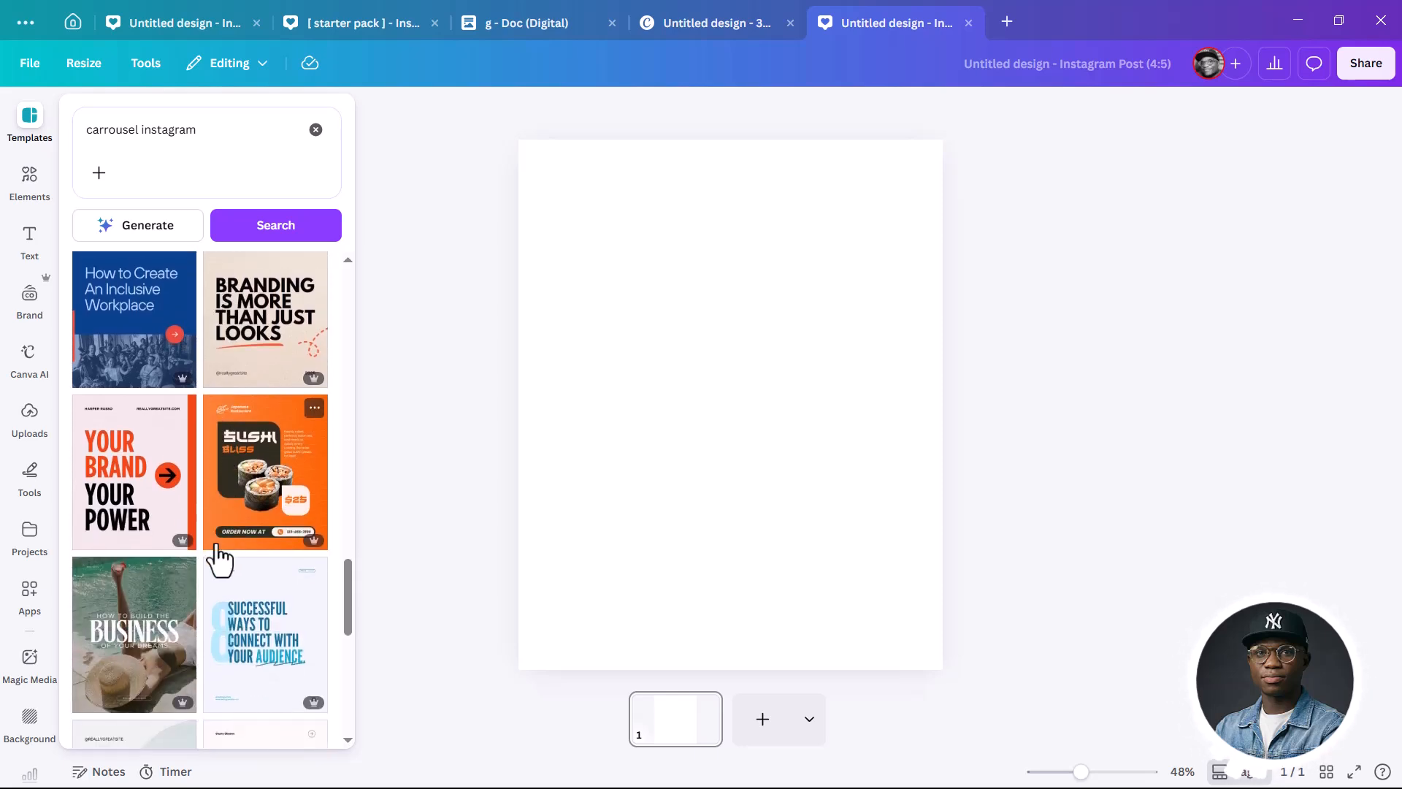
scroll(219, 563, "down", 6)
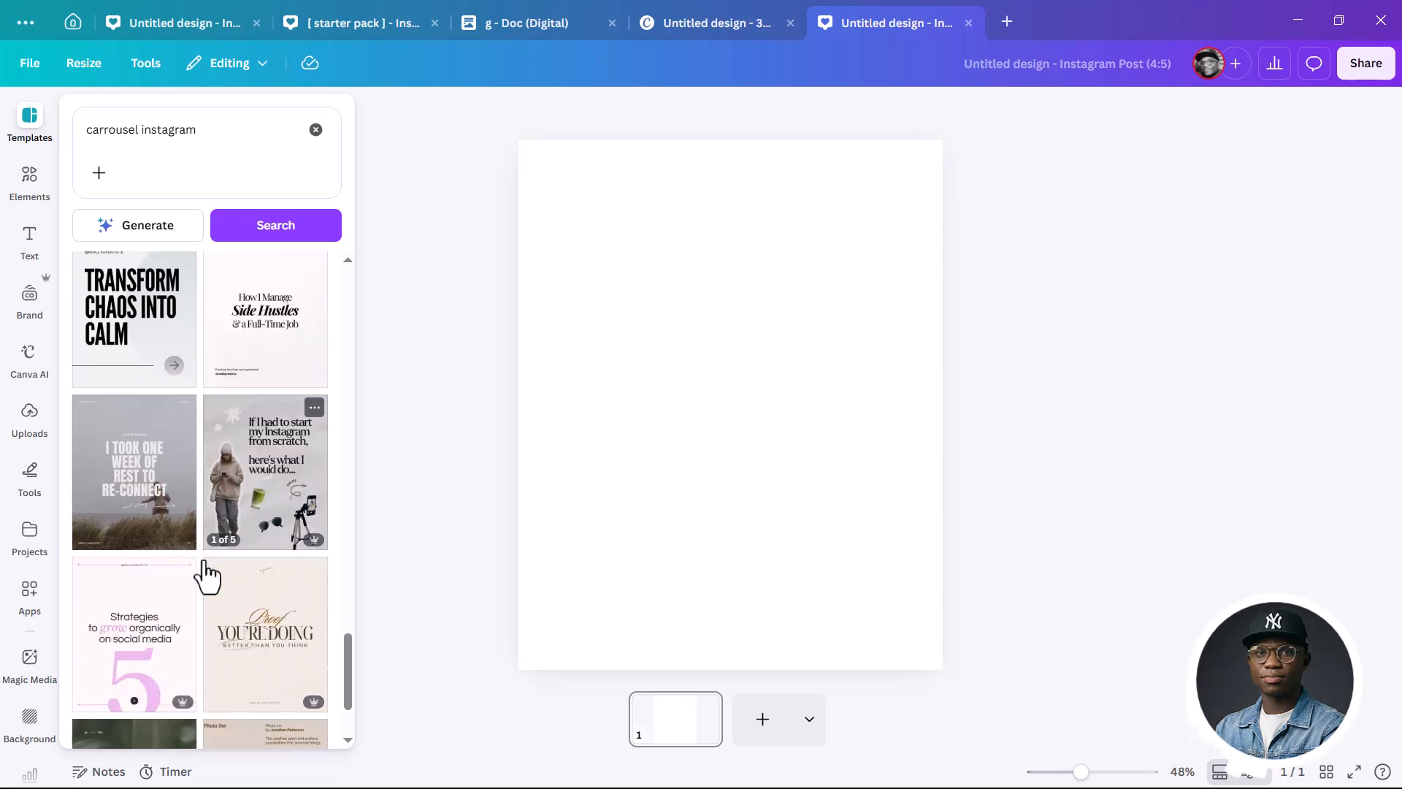
scroll(201, 566, "down", 3)
scroll(194, 573, "down", 3)
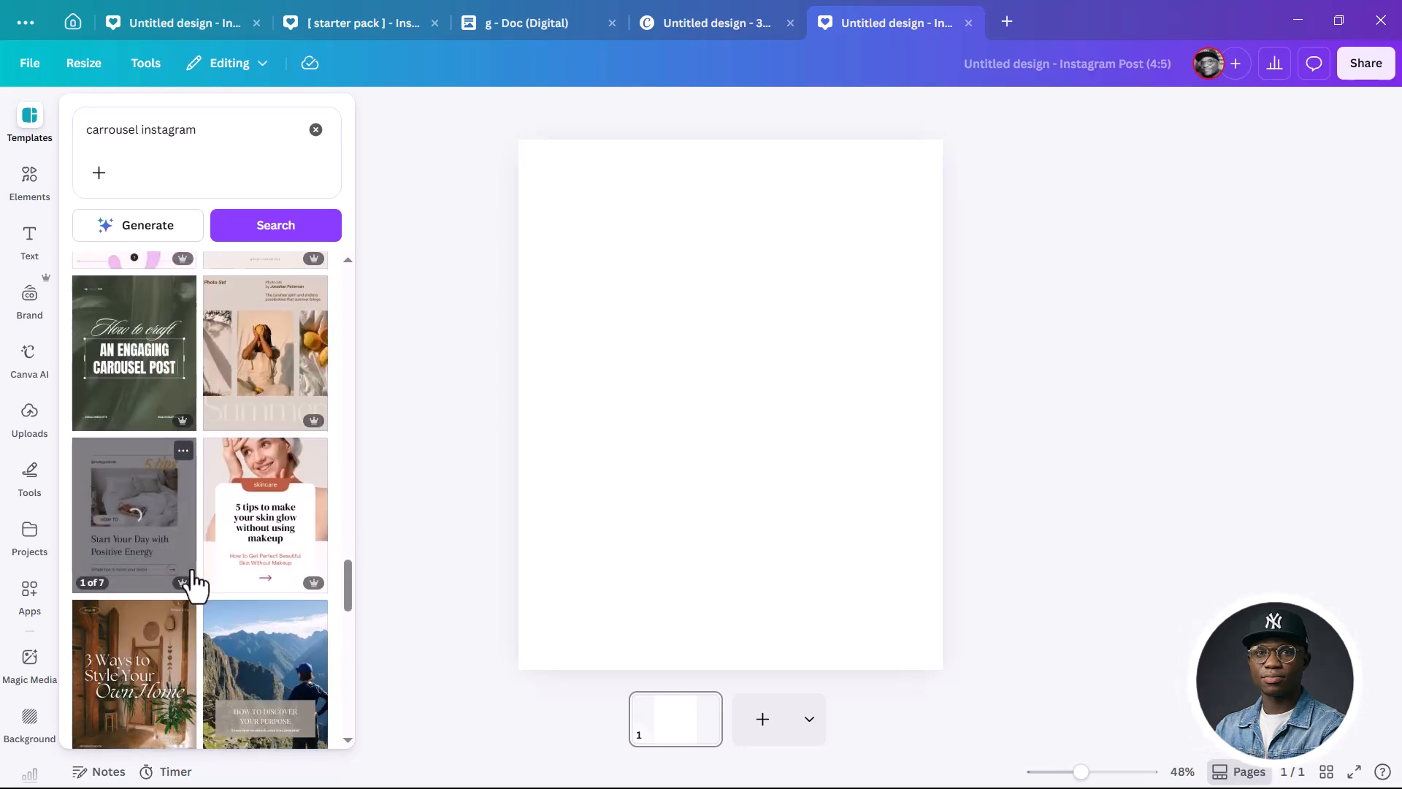
scroll(191, 584, "down", 3)
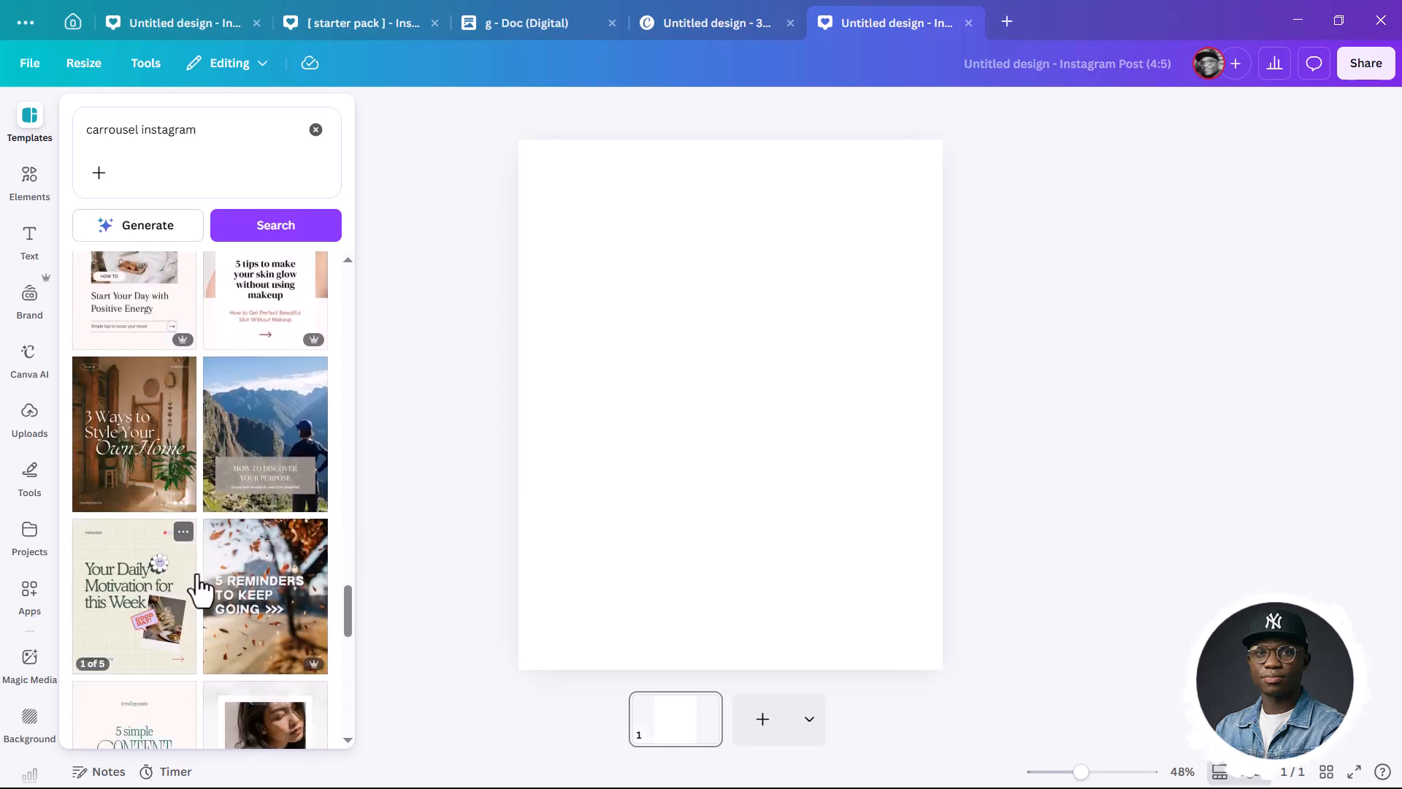
scroll(198, 587, "down", 5)
scroll(197, 580, "down", 3)
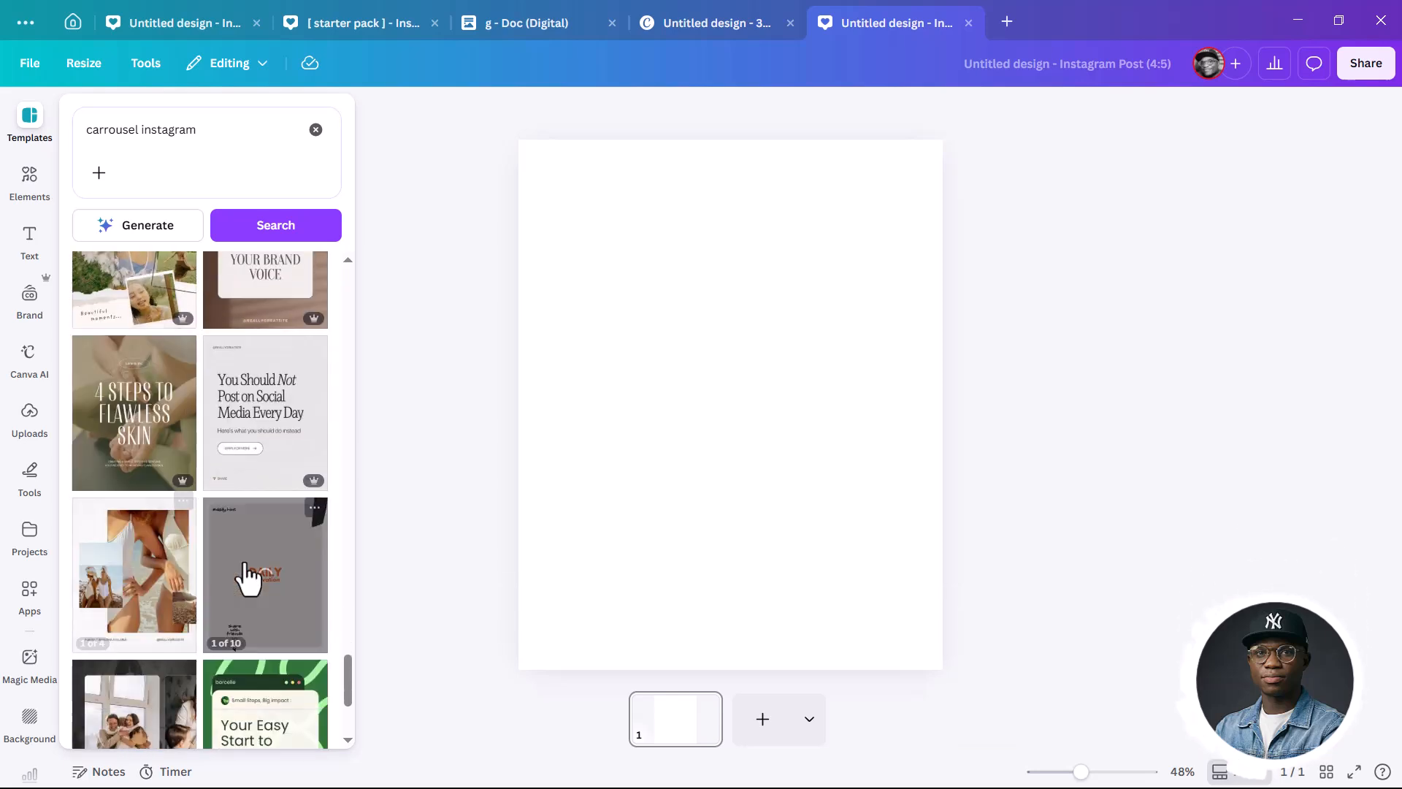
scroll(246, 566, "down", 4)
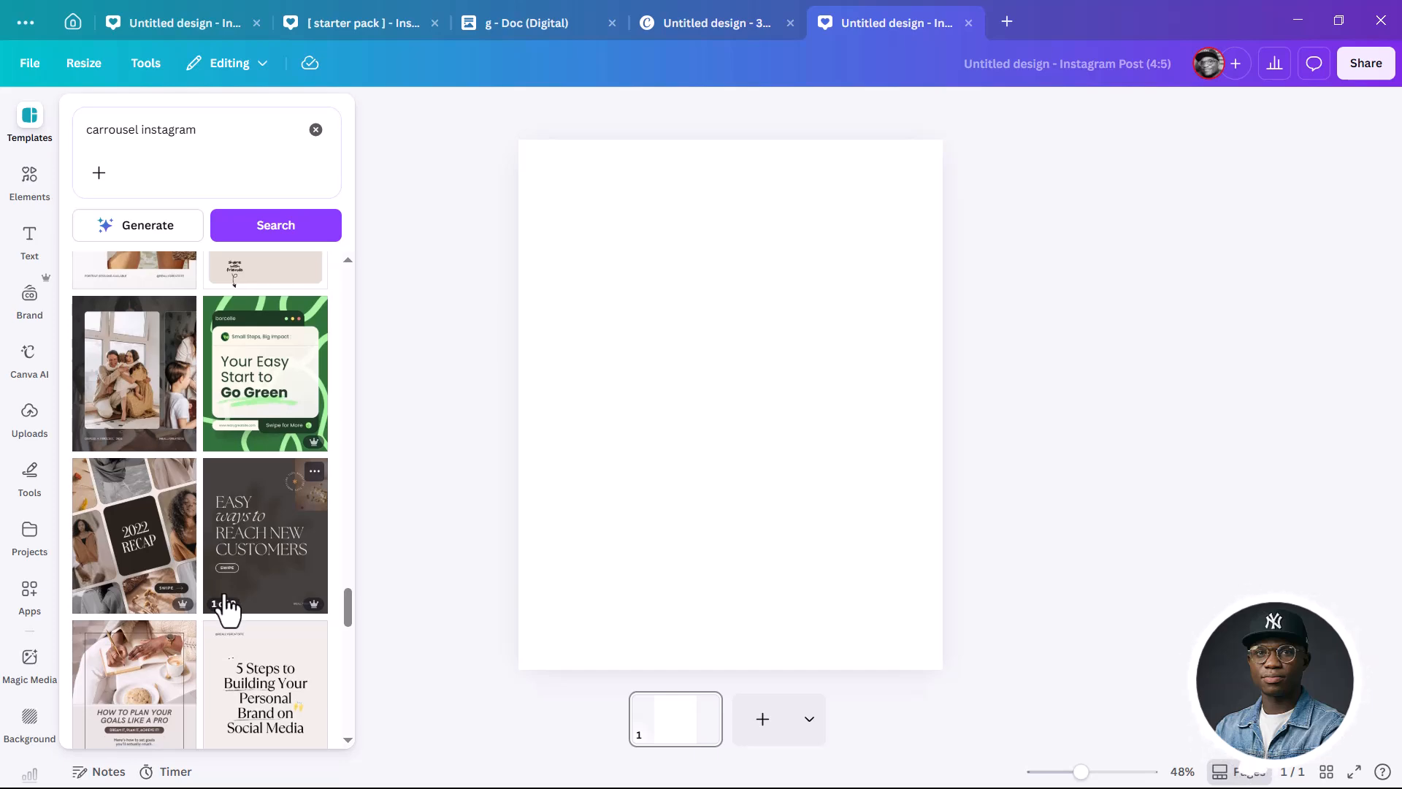
scroll(226, 603, "down", 2)
scroll(230, 602, "down", 3)
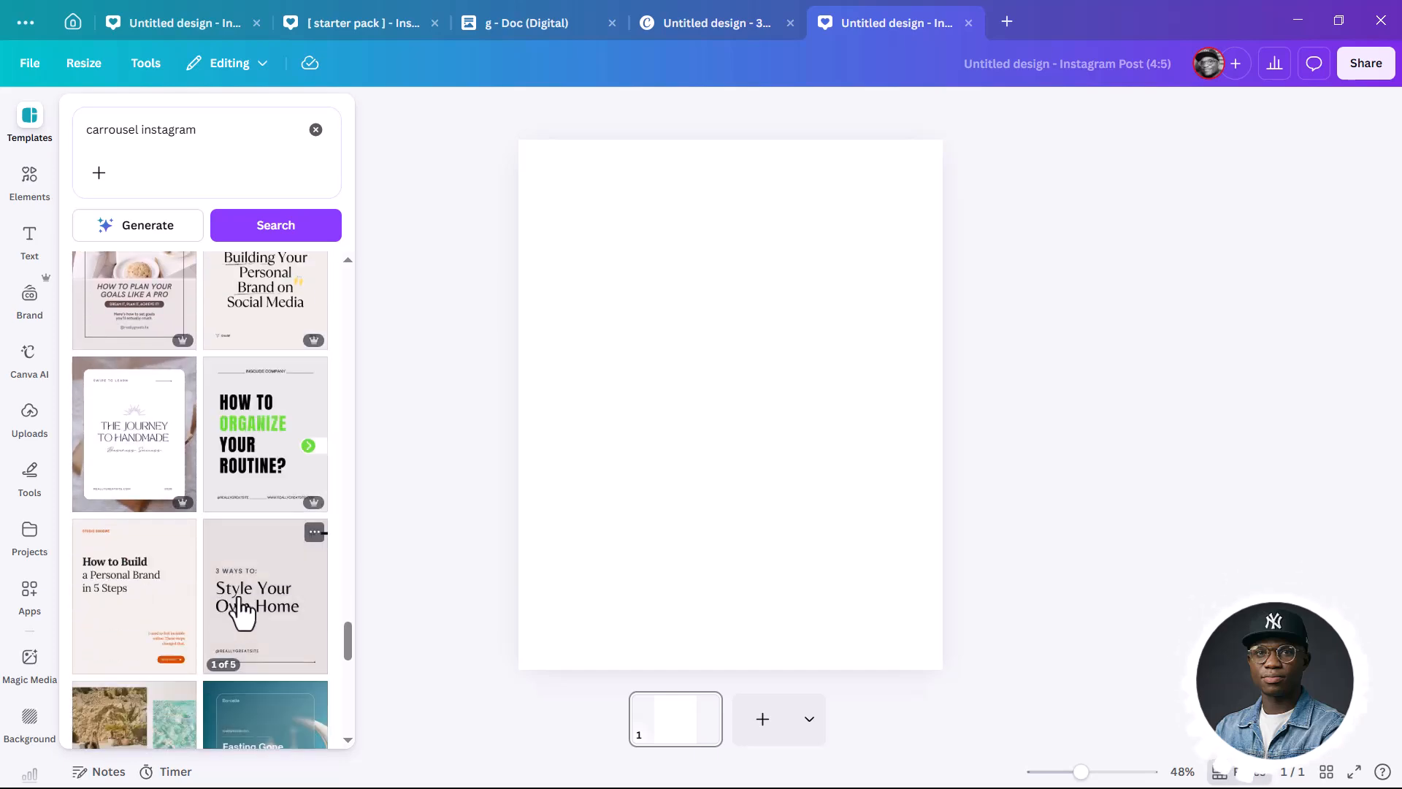
scroll(238, 610, "up", 1)
scroll(241, 611, "down", 4)
scroll(234, 601, "down", 3)
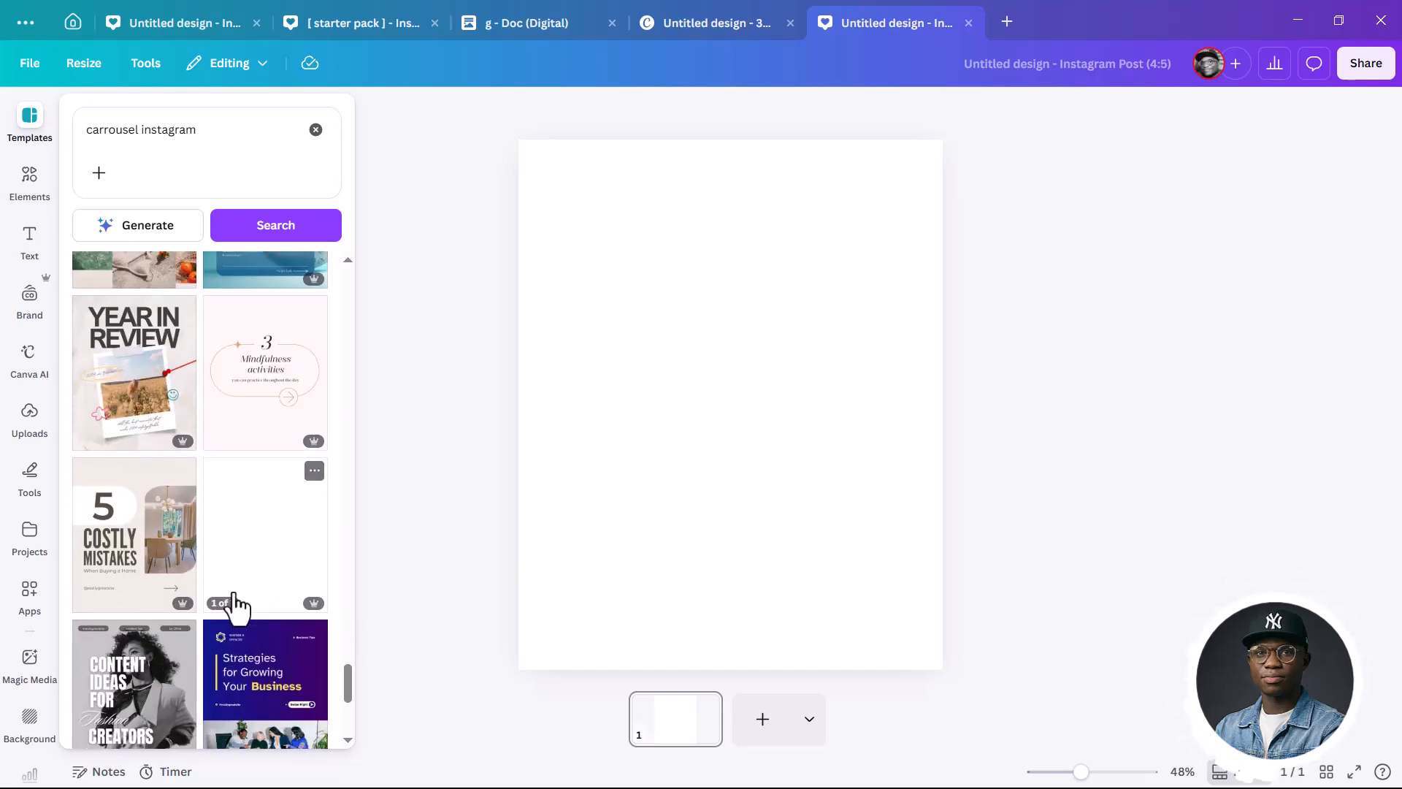
scroll(235, 607, "down", 7)
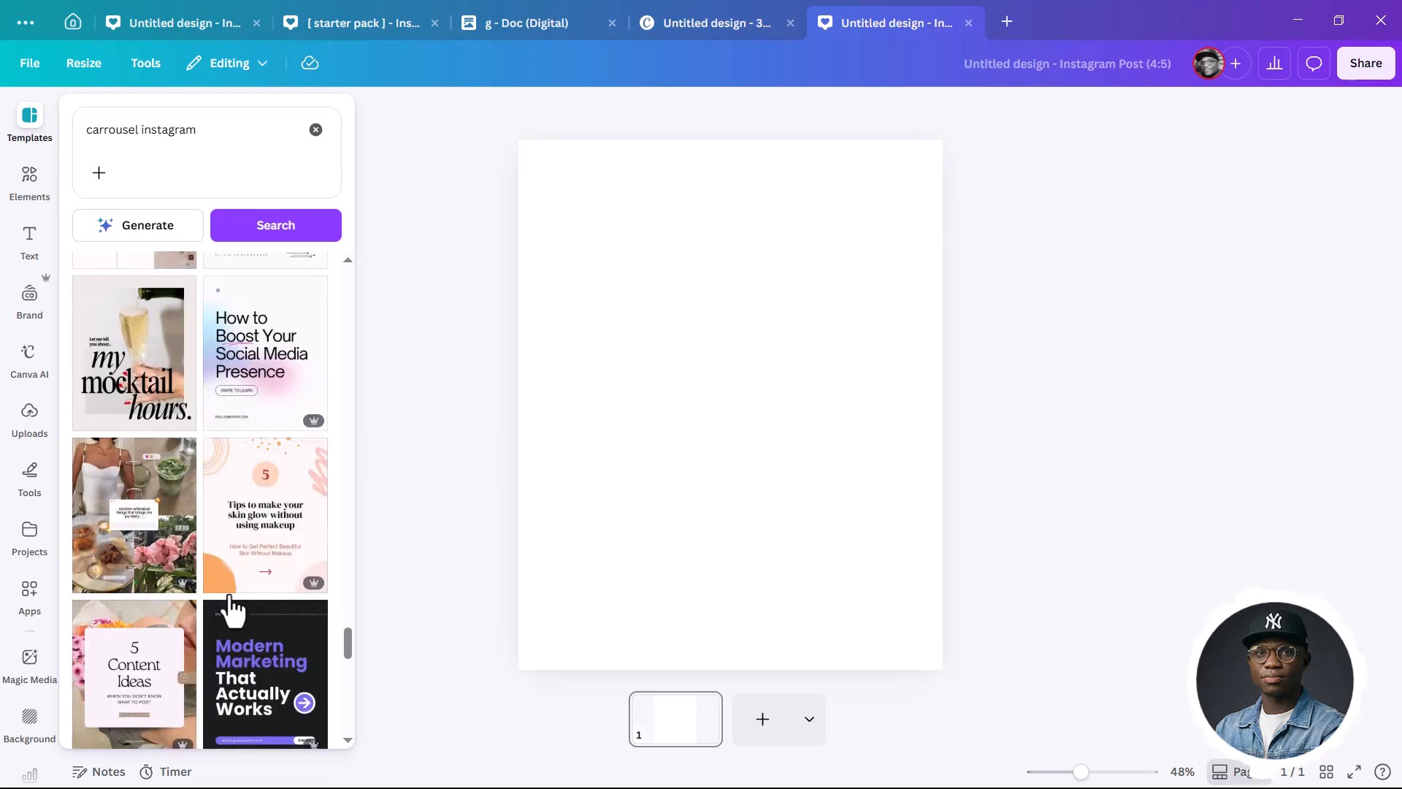
scroll(230, 612, "down", 3)
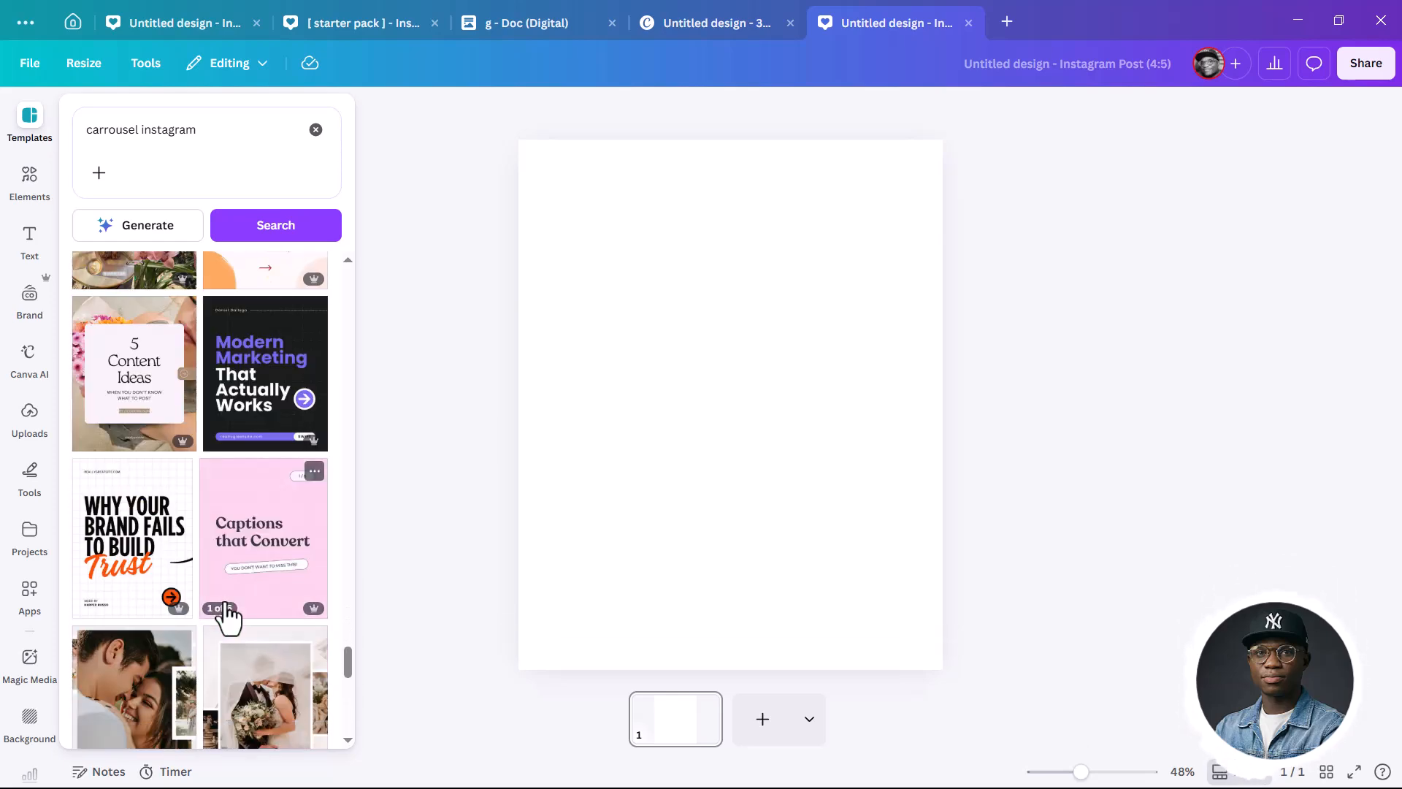
scroll(226, 616, "down", 1)
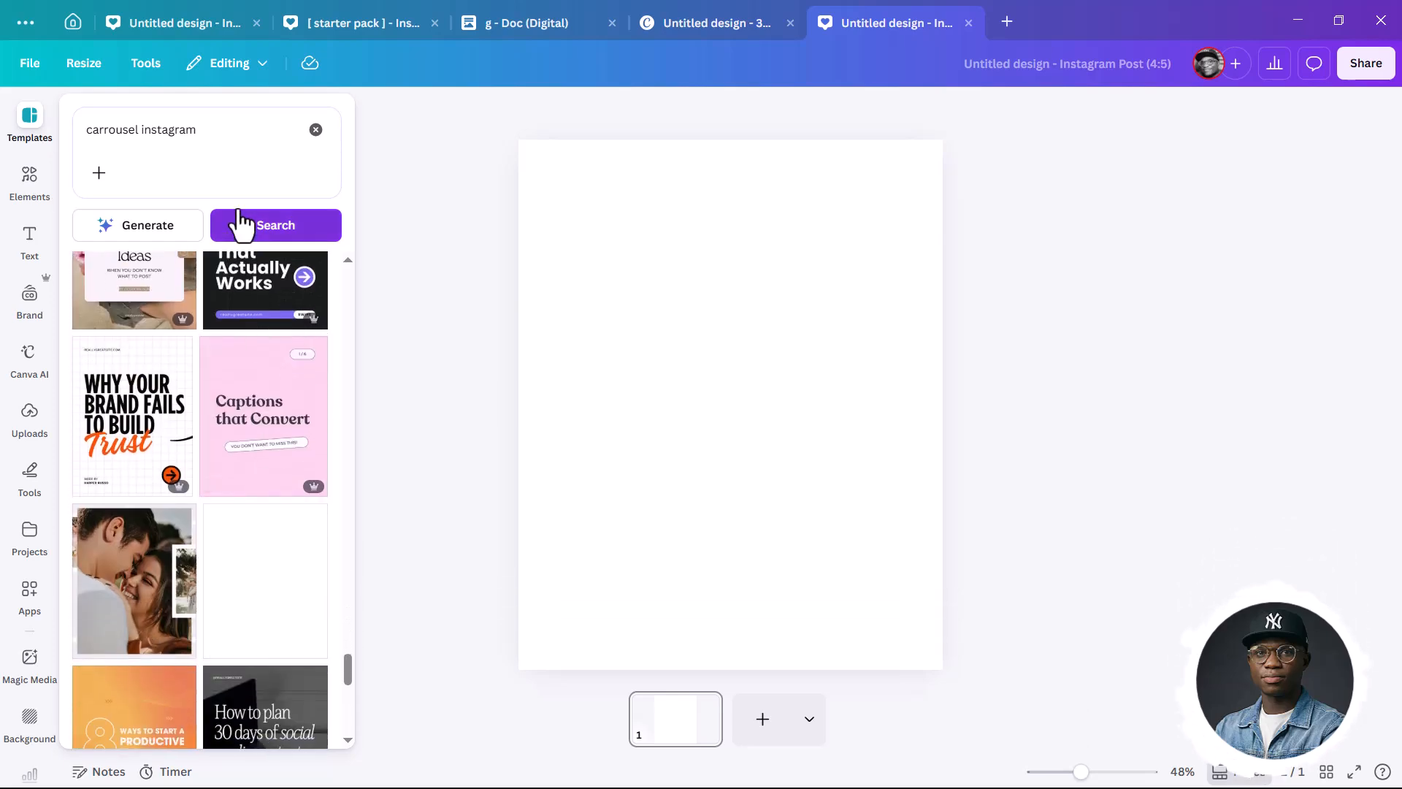
Search the design templates for "carrousel instagram FOR GRAPHIC DESIGNER"
left_click(227, 125)
type("FOR GRAPHIC")
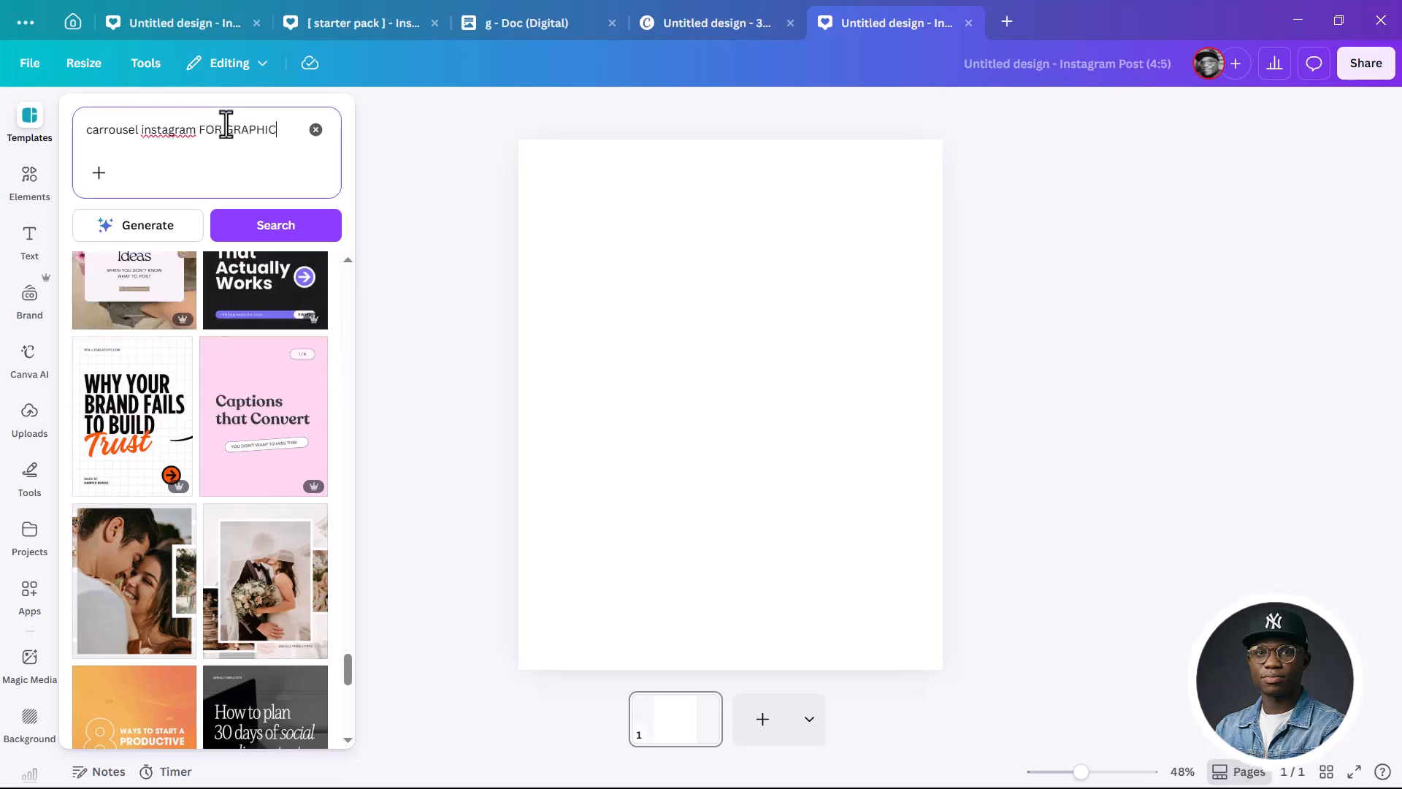
type(" DESIGNER")
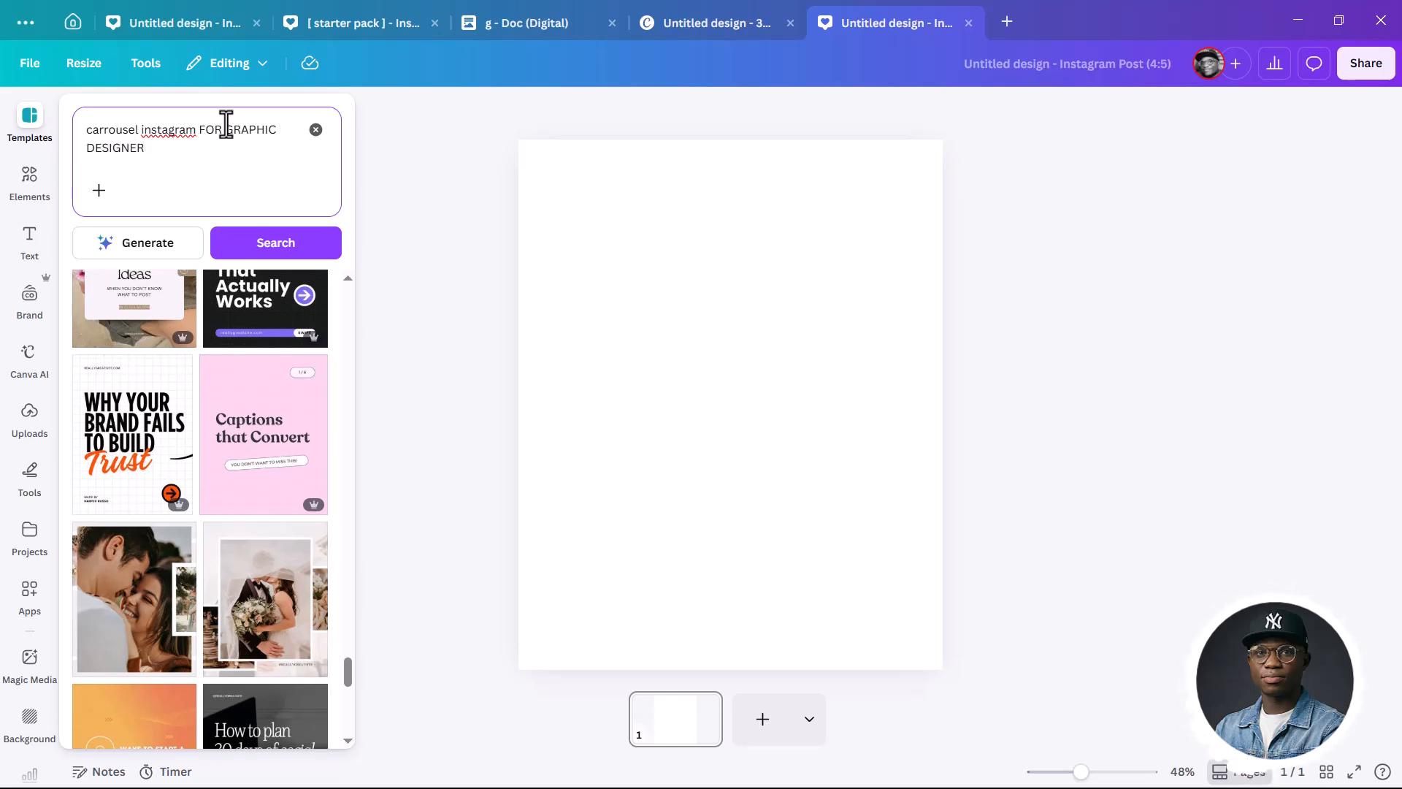
key("Return")
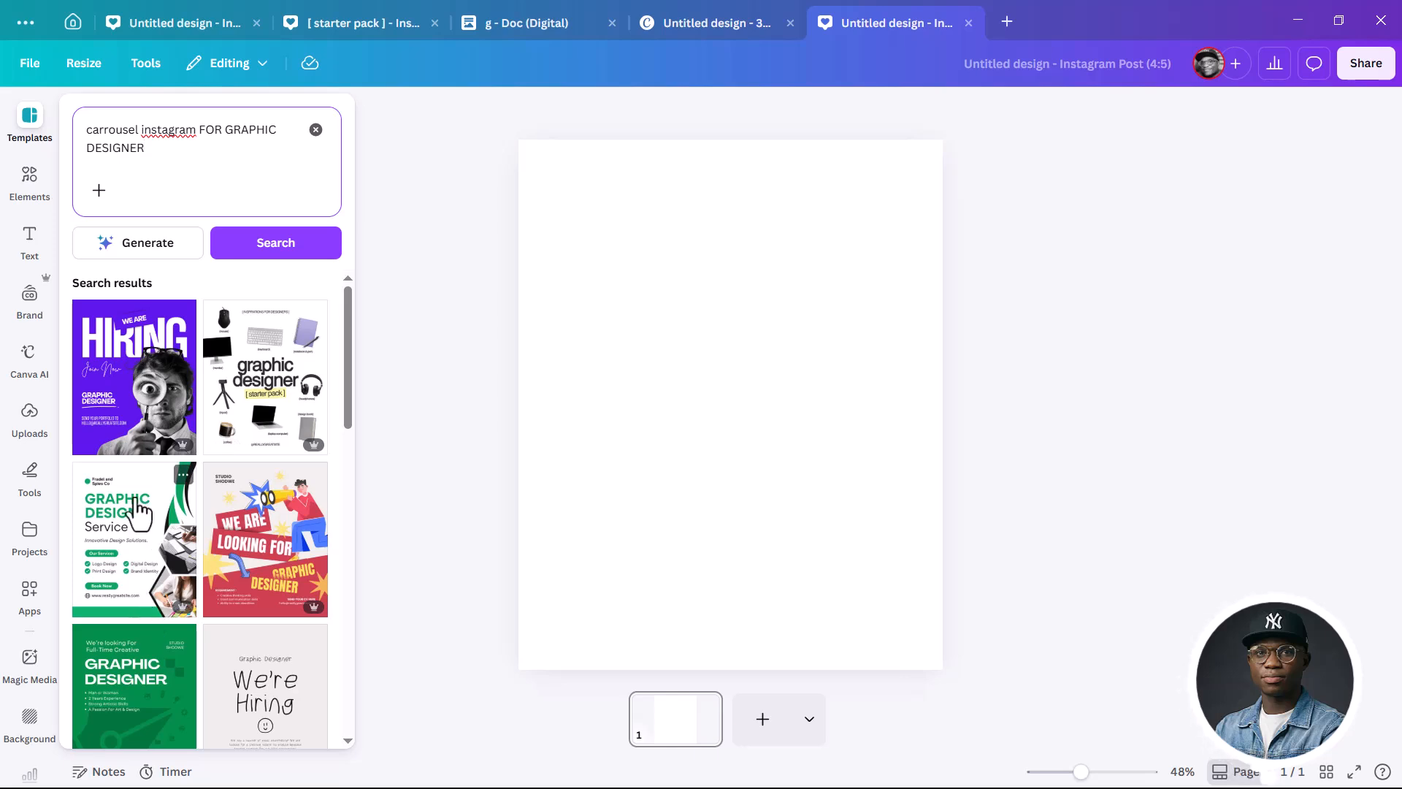
Browse the template results, preview the pages of the graphic designer starter pack template, and return to the results
scroll(230, 679, "down", 6)
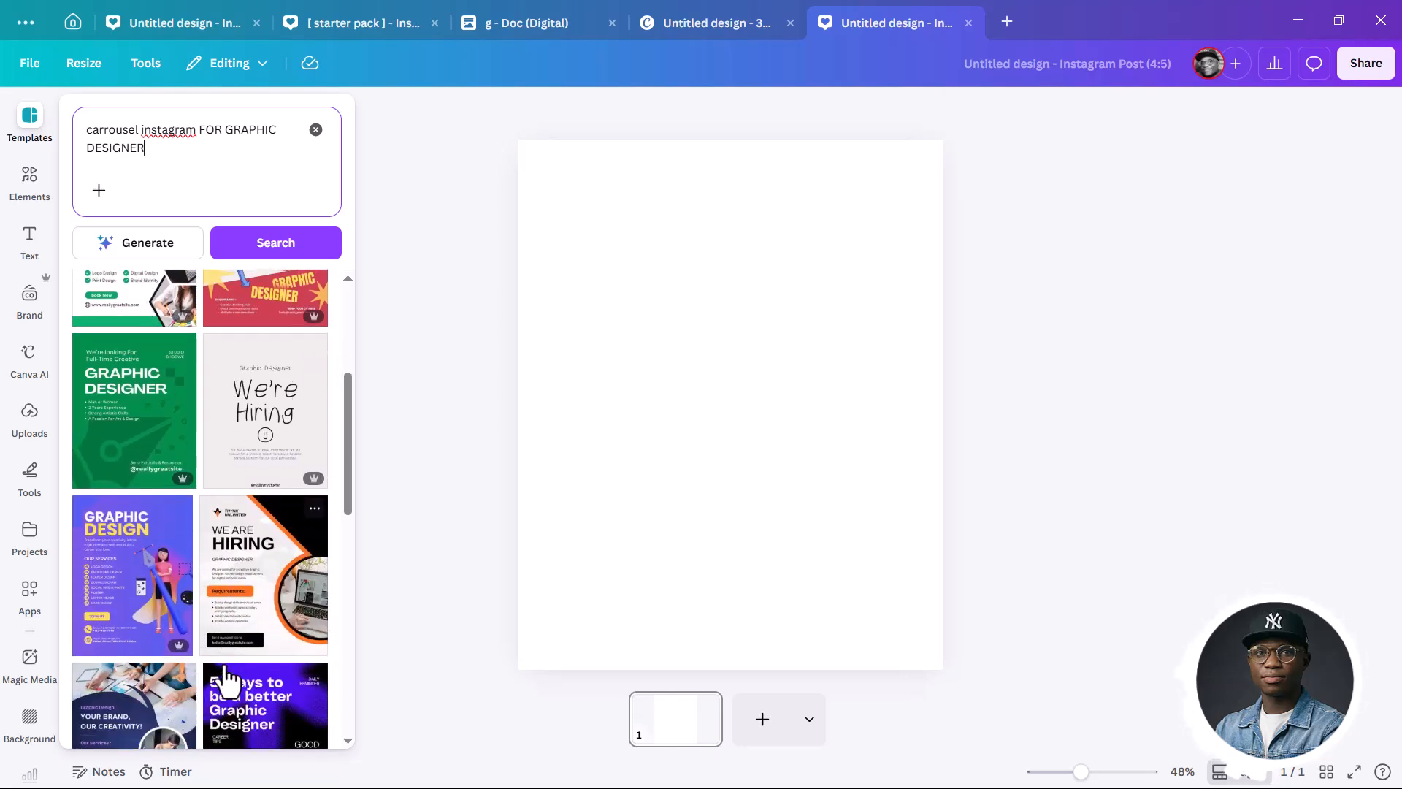
scroll(238, 614, "down", 2)
scroll(231, 460, "up", 7)
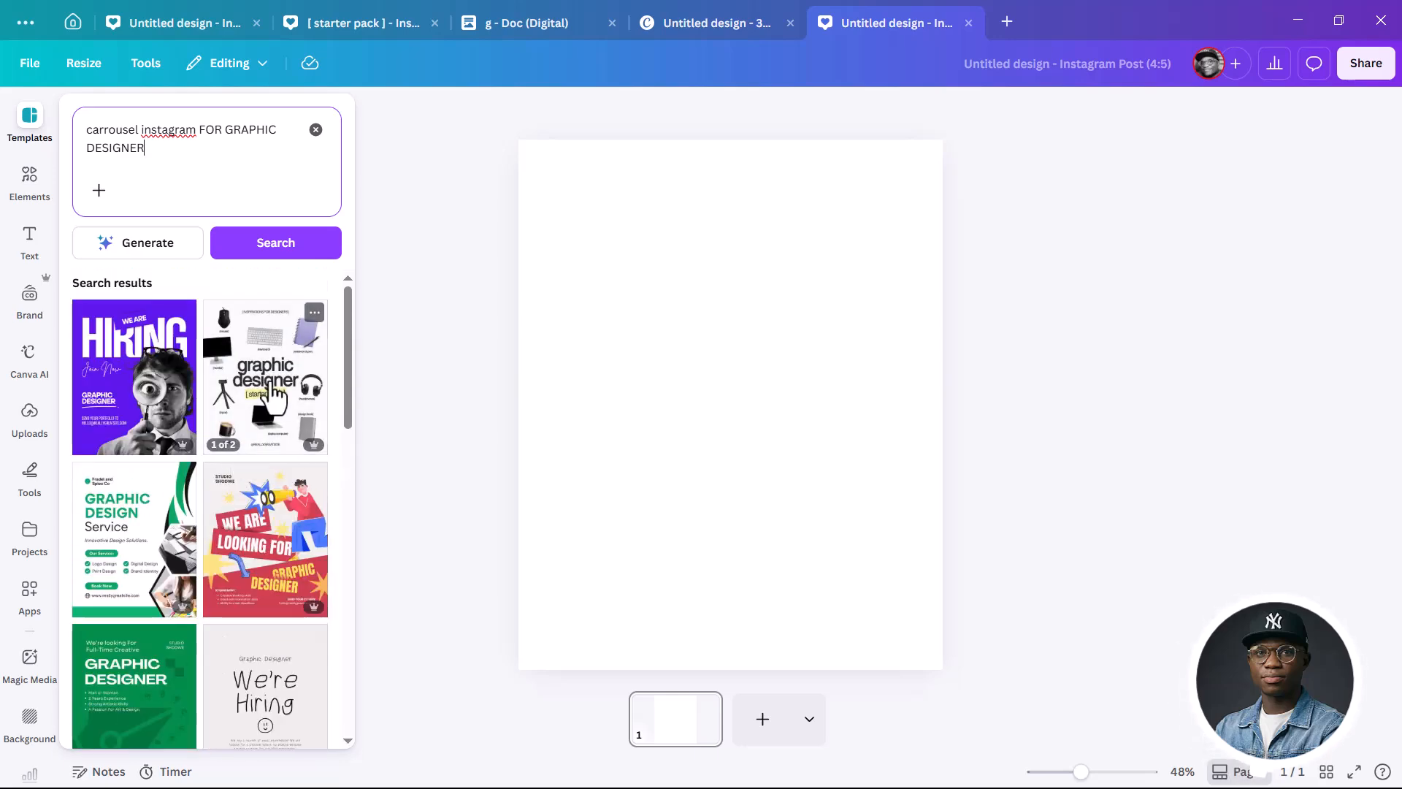
left_click(272, 395)
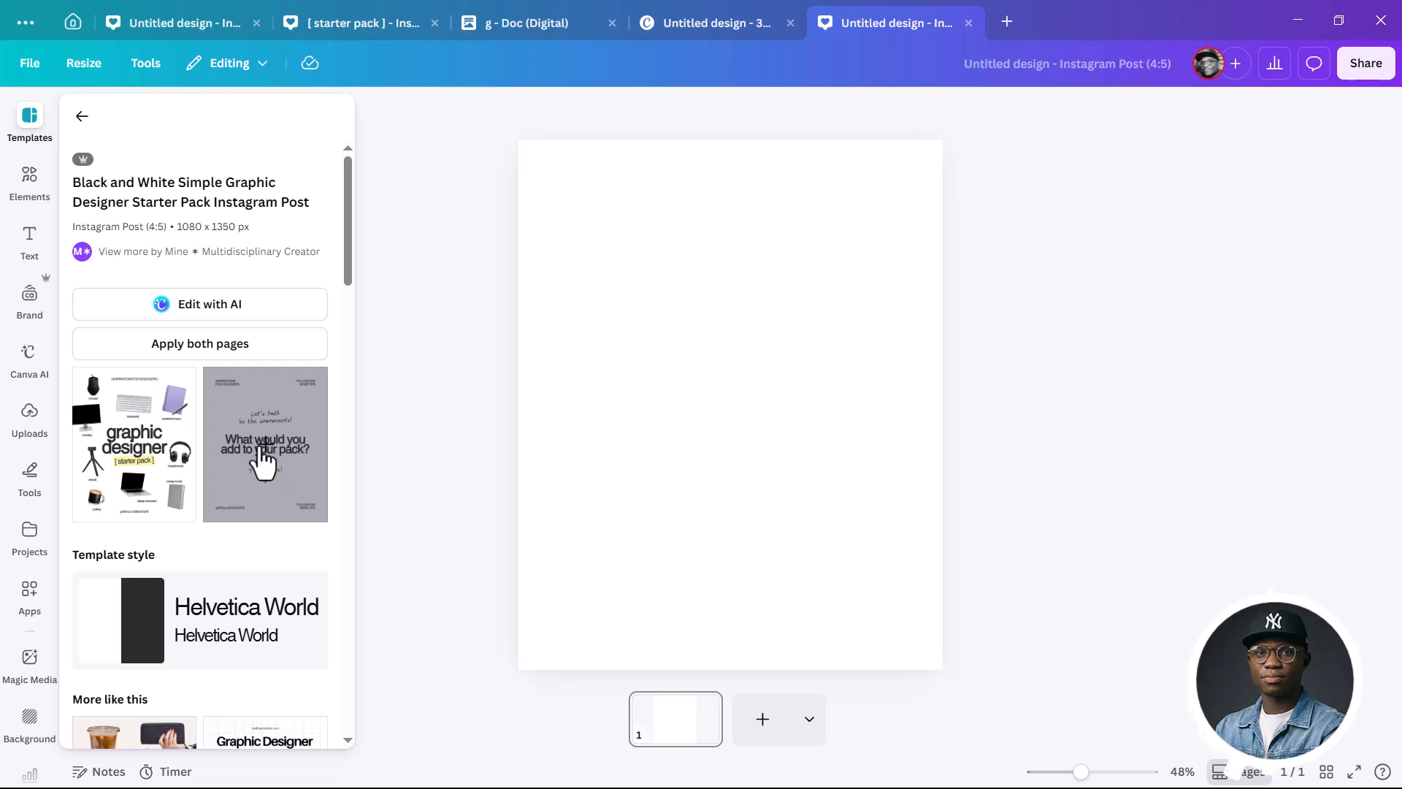
left_click(83, 117)
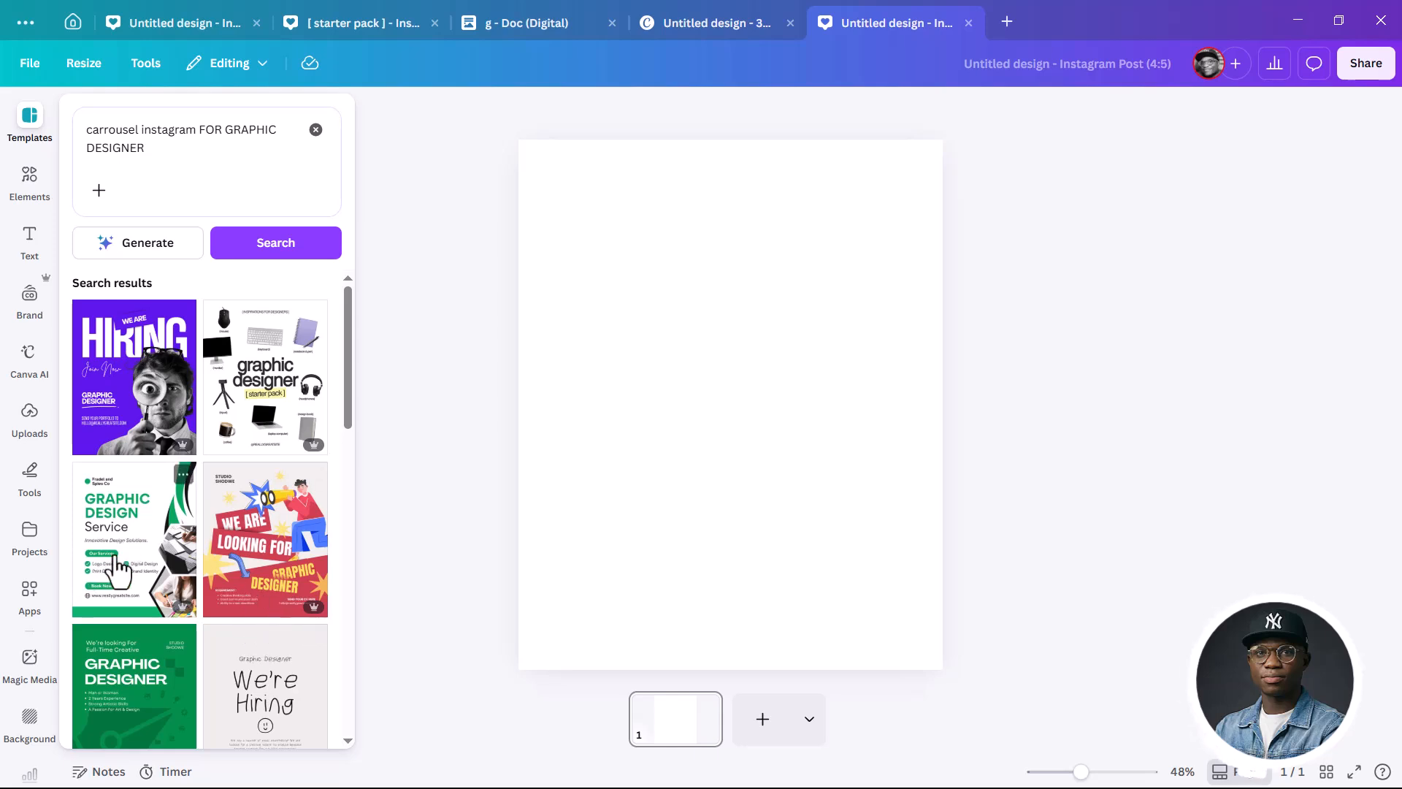
Apply all 7 pages of the "Black Blue Minimalist Tips For Graphic Designer Inspiration" template to the blank Instagram post
scroll(117, 570, "down", 3)
scroll(228, 621, "down", 5)
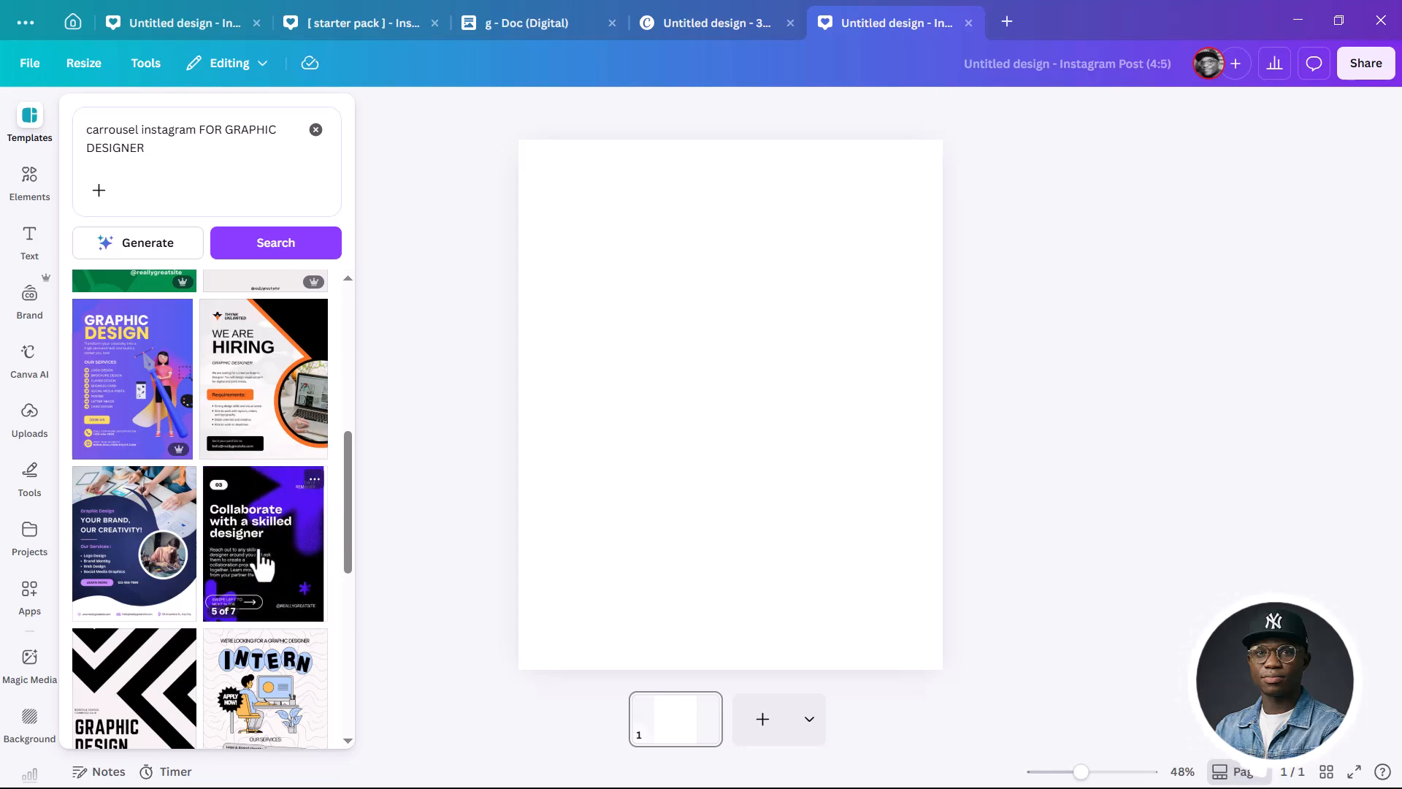
left_click(260, 564)
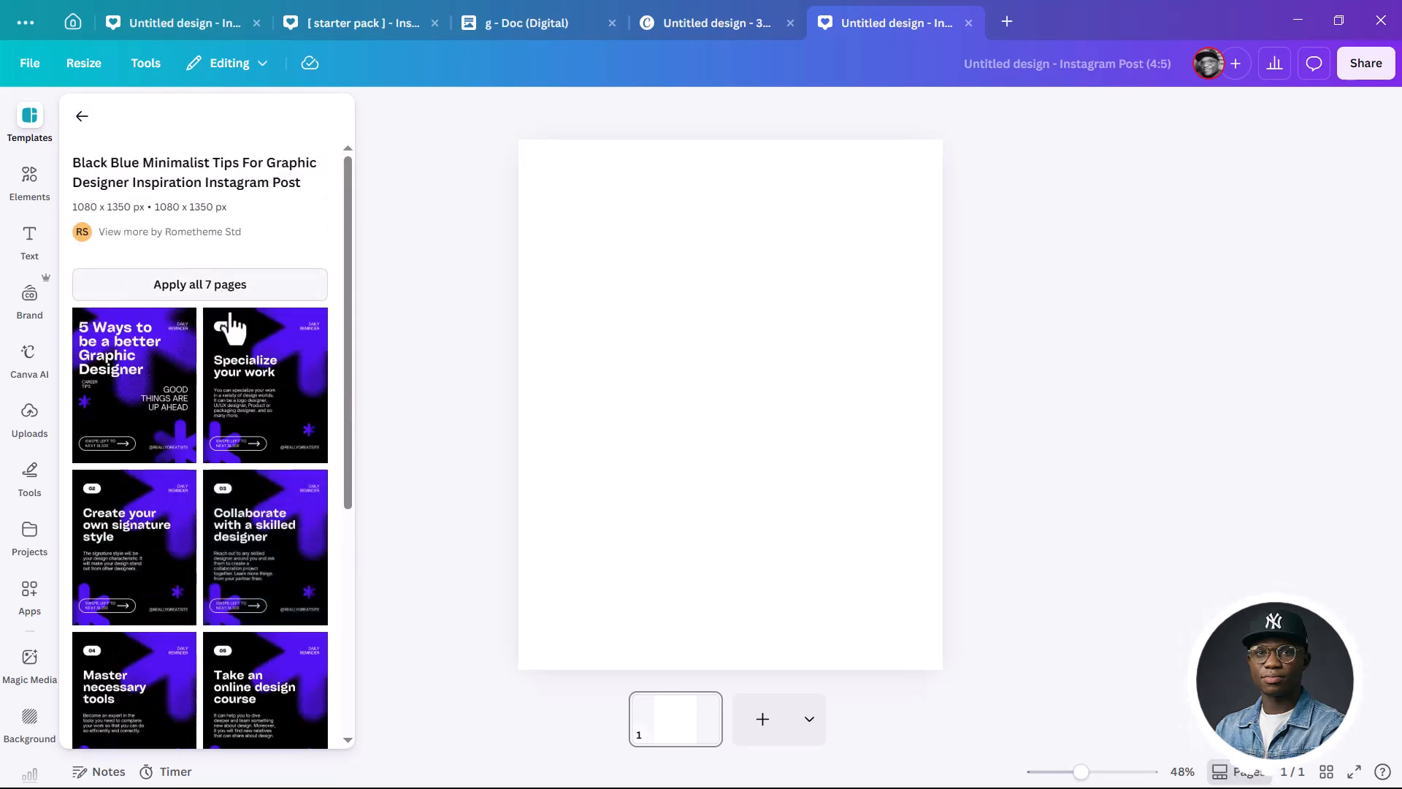
scroll(262, 730, "down", 3)
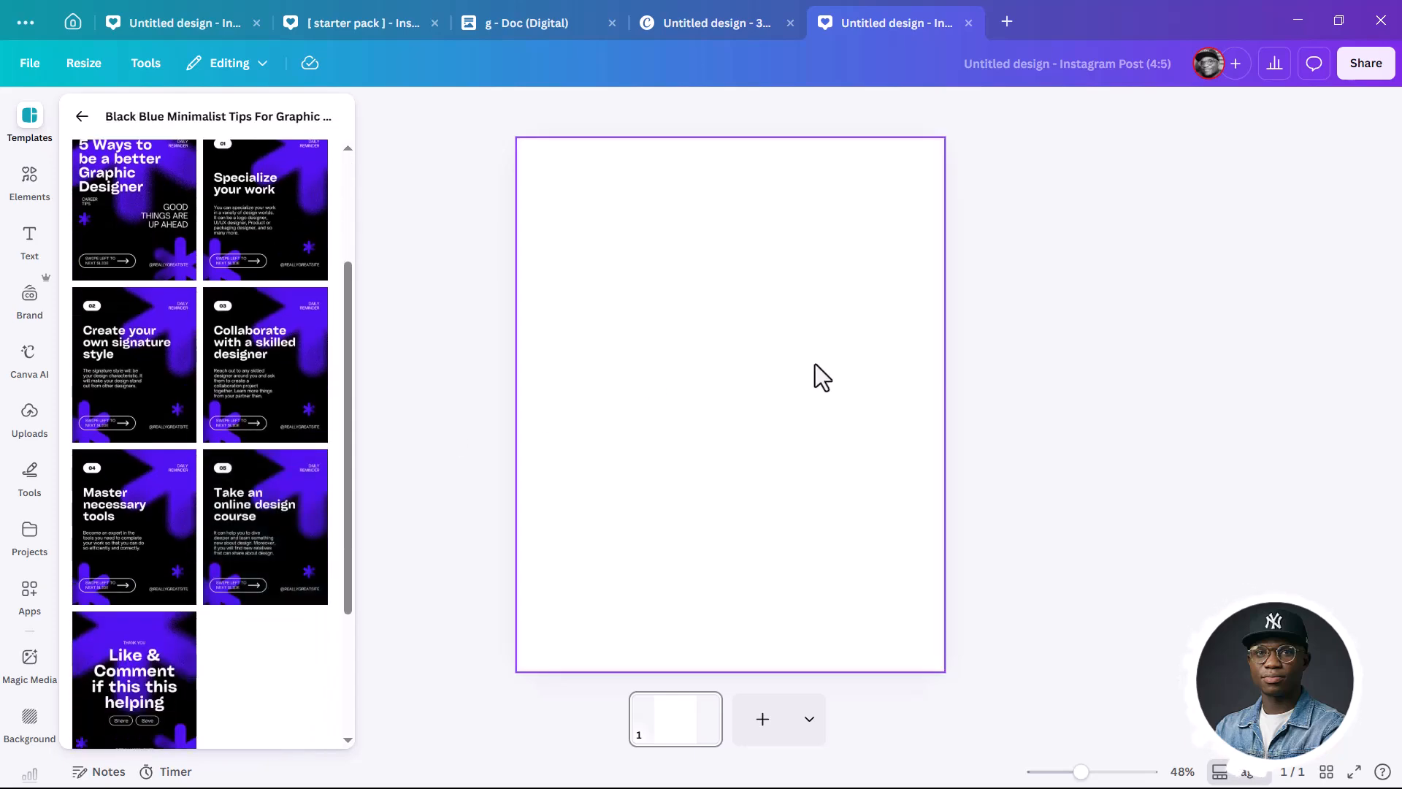
scroll(220, 292, "up", 3)
left_click(206, 289)
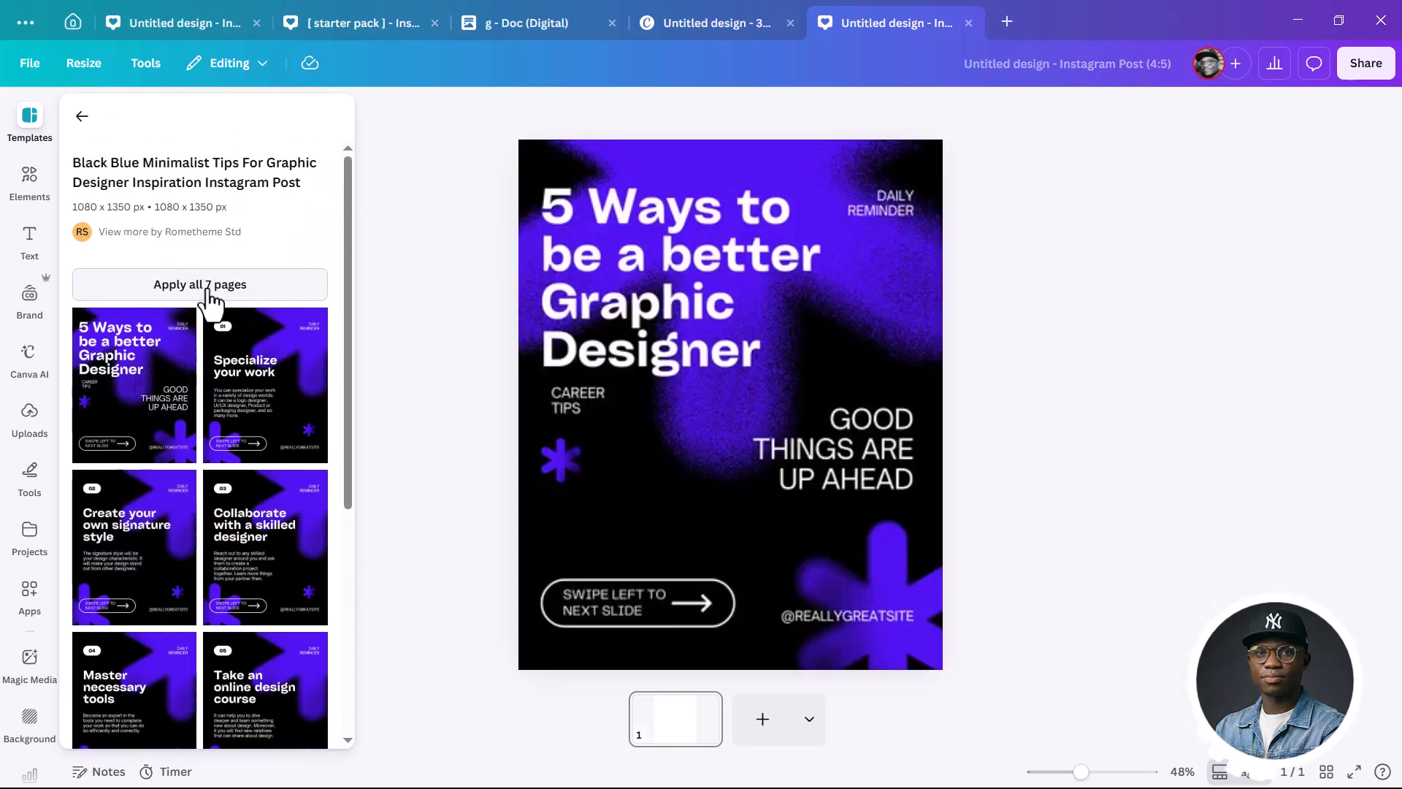
left_click(375, 730)
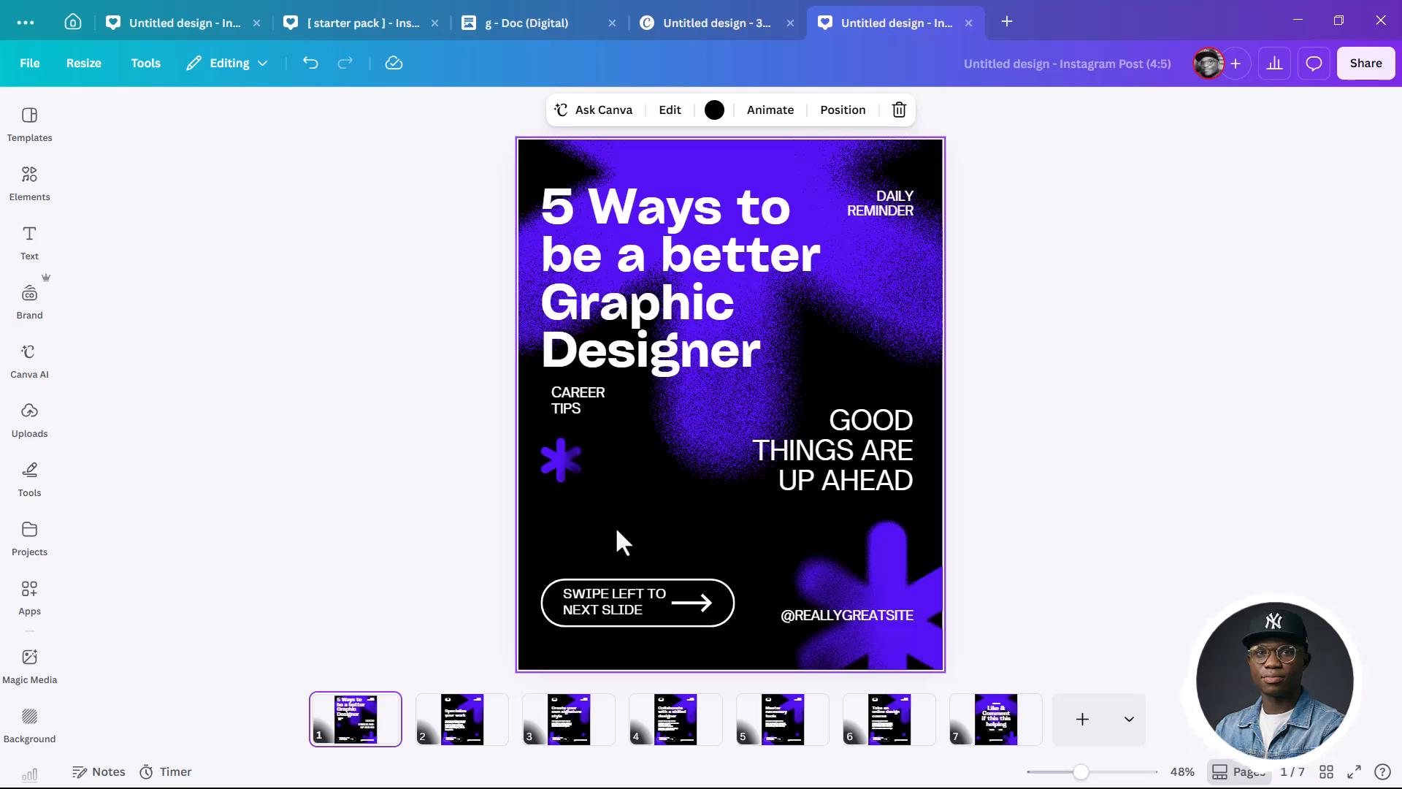
Create a new blank Doc (Digital) alongside the carousel design
left_click(1006, 22)
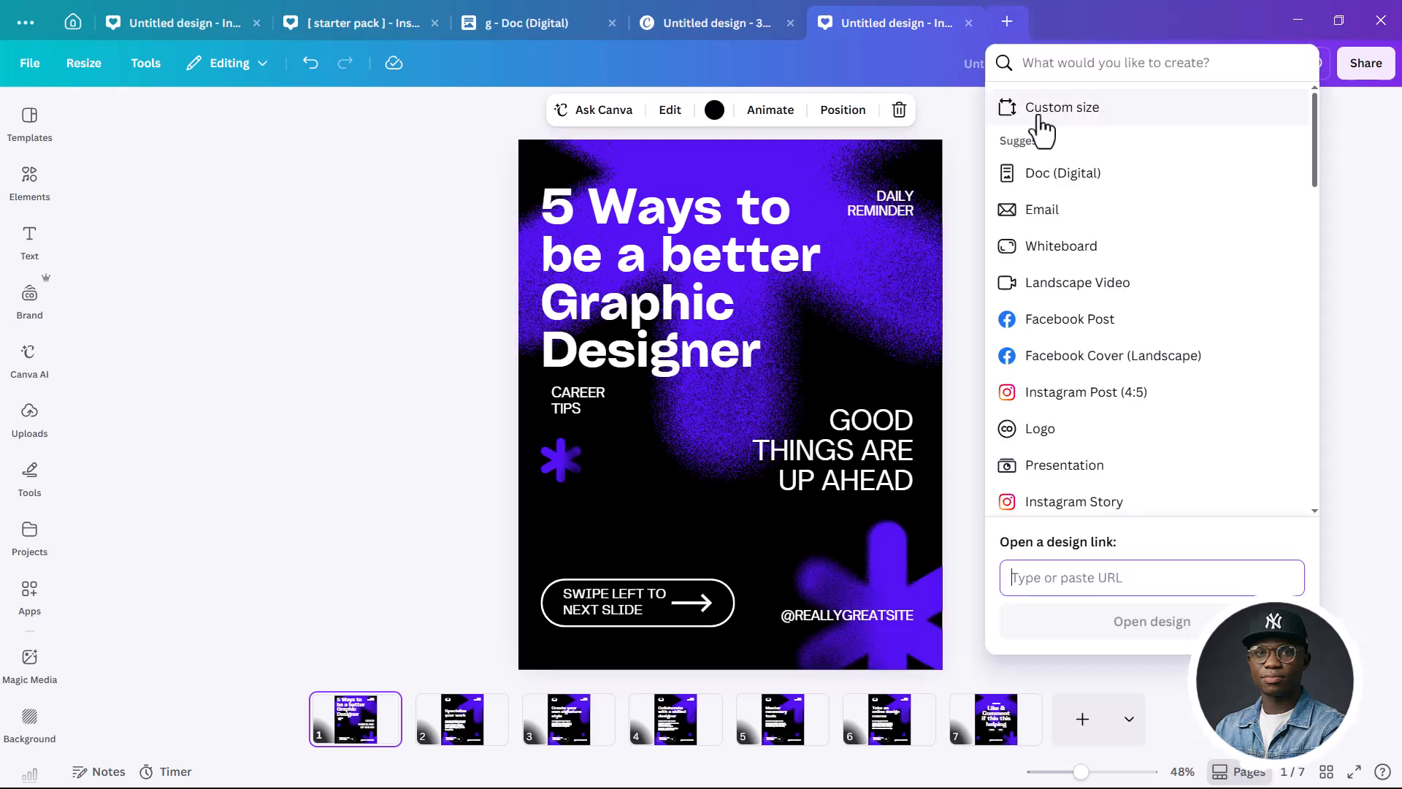
left_click(1063, 173)
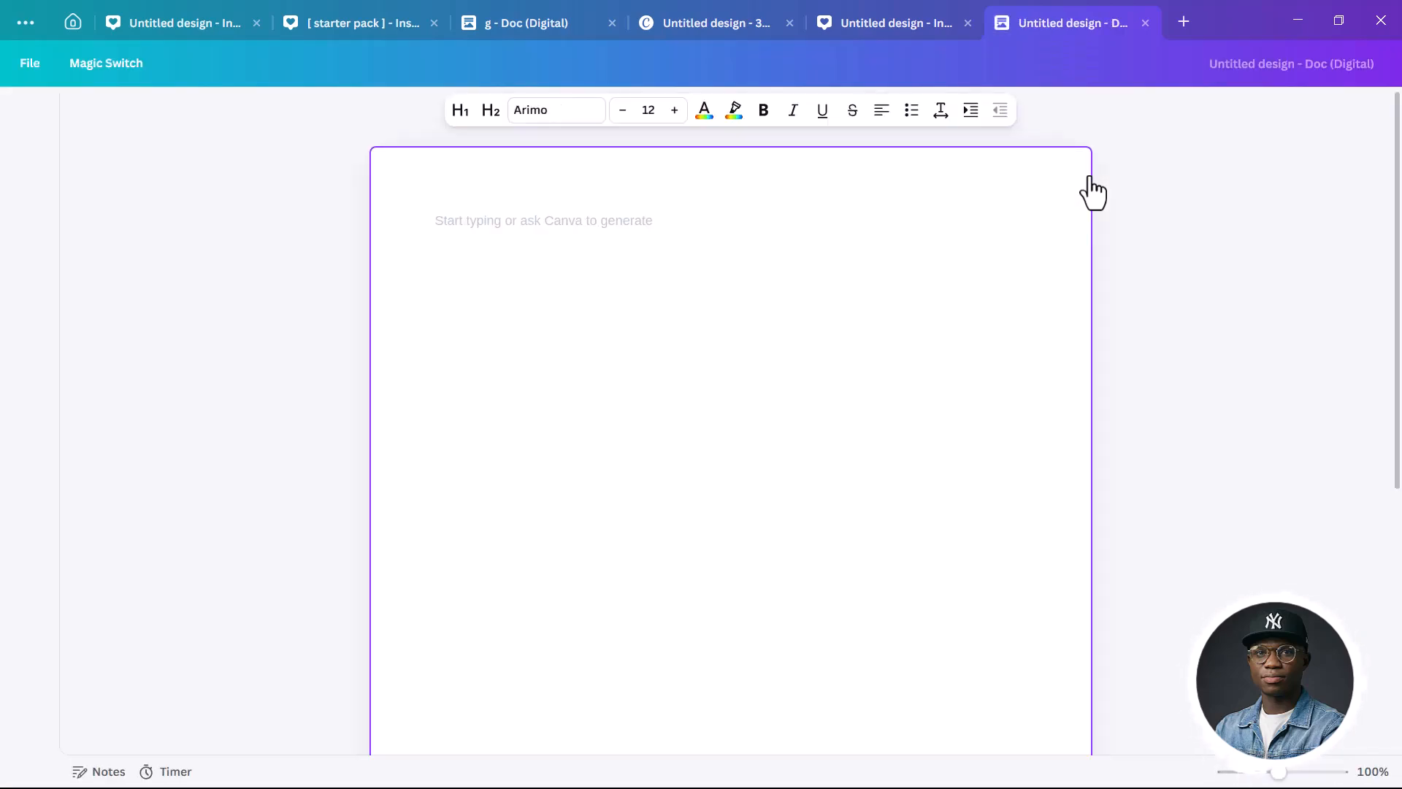
scroll(616, 507, "down", 6)
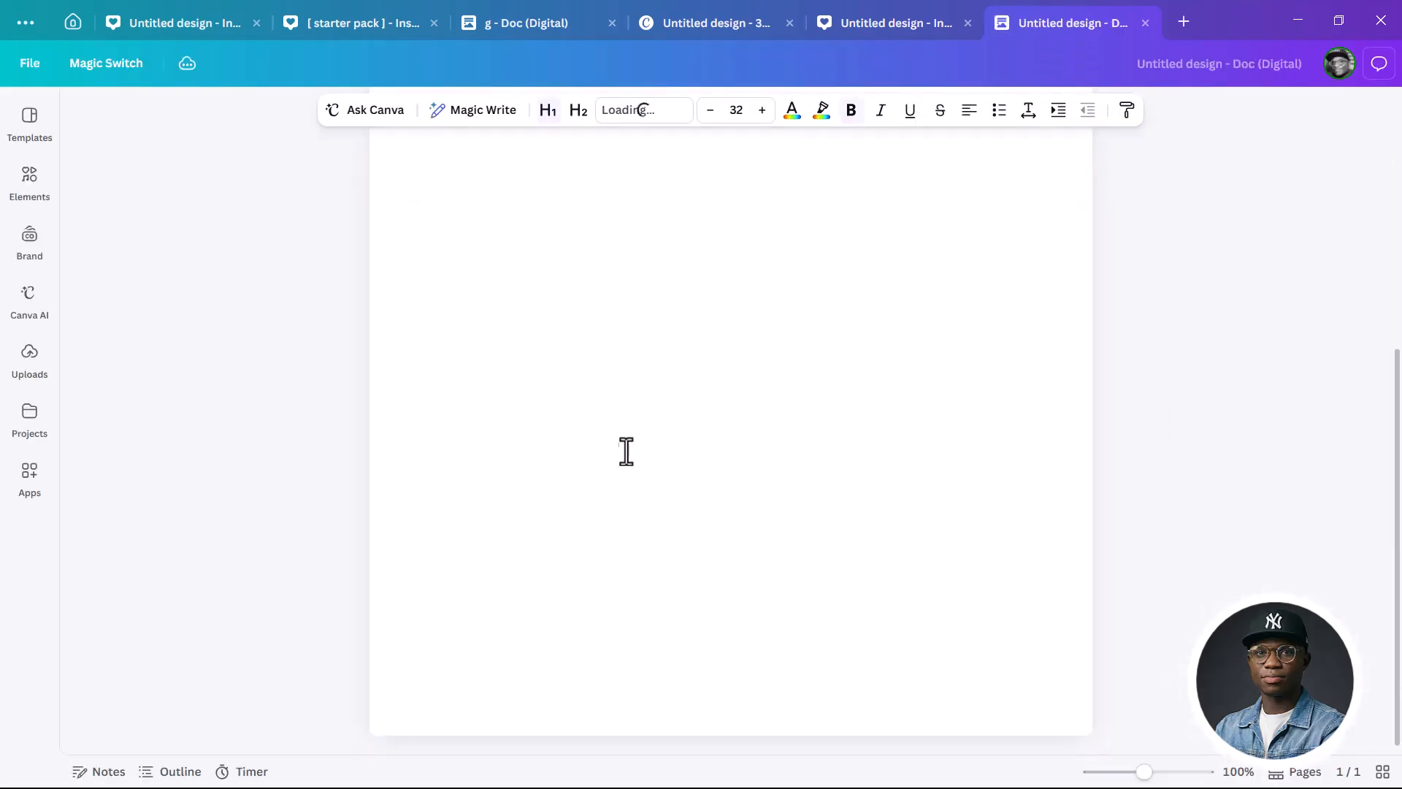
scroll(623, 438, "up", 3)
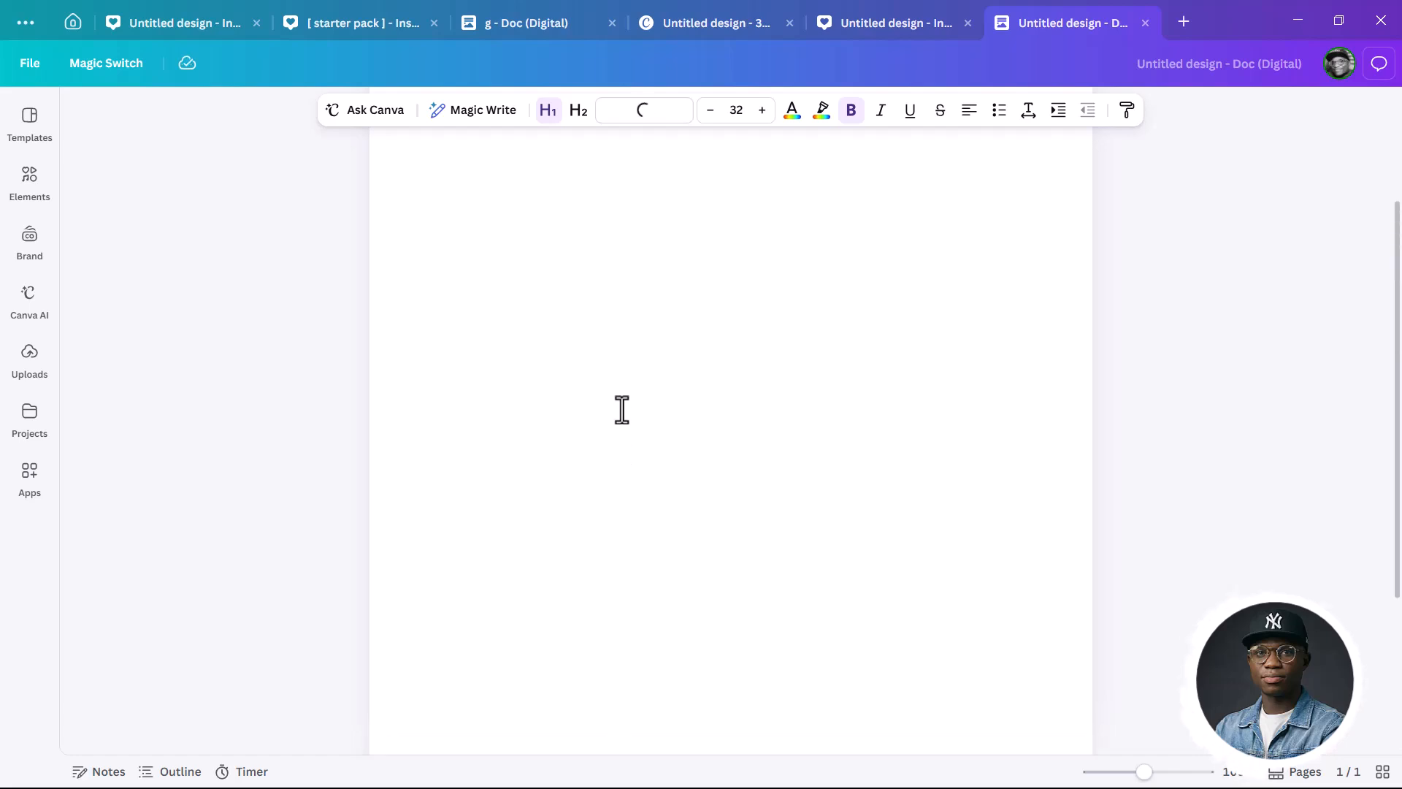
scroll(591, 314, "up", 2)
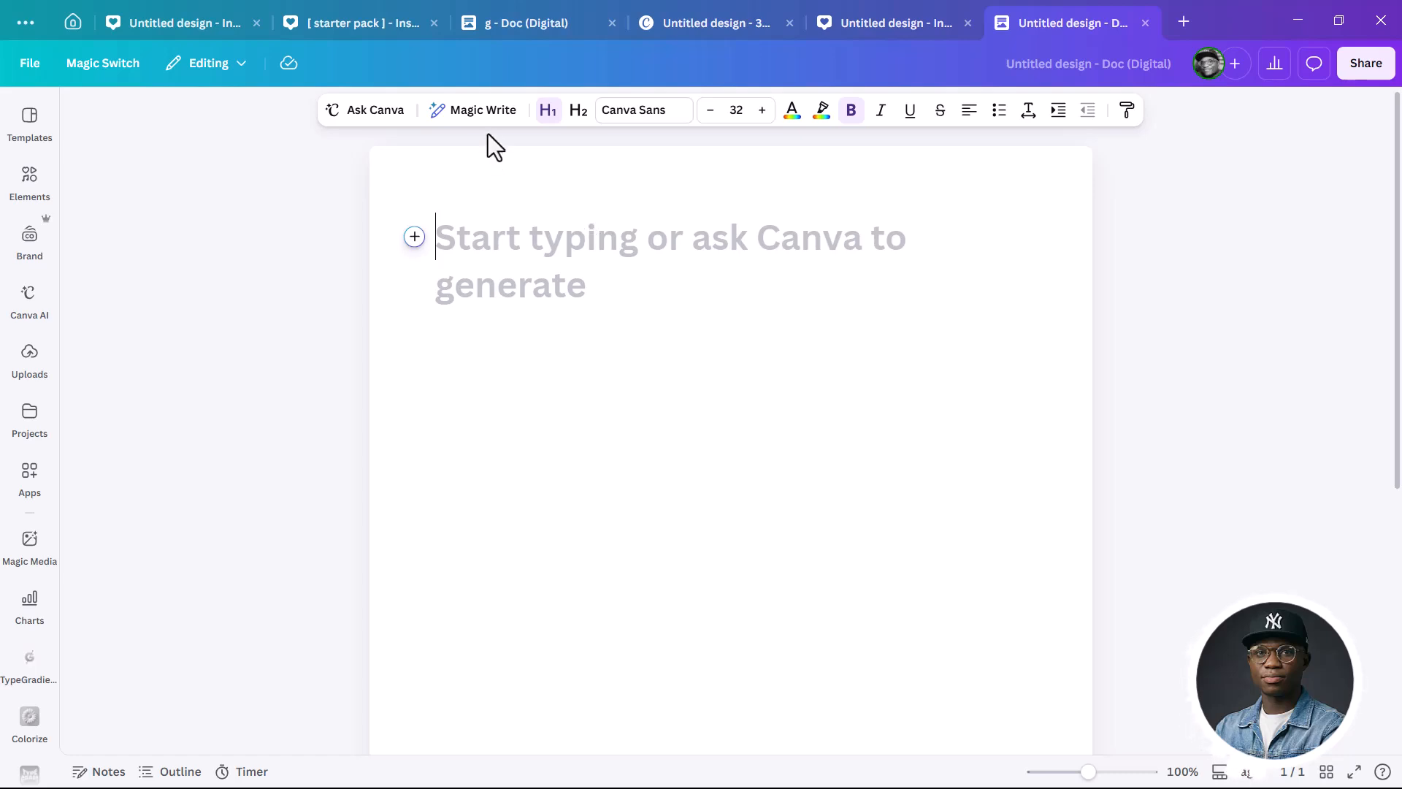
Generate text with Magic Write from the prompt "I WANT A CAOUSEL CONTENT THAT IS EASY SWIPABLE ON HOW TO BECOME A BETTER GRAPHIC DESIGNER"
left_click(483, 111)
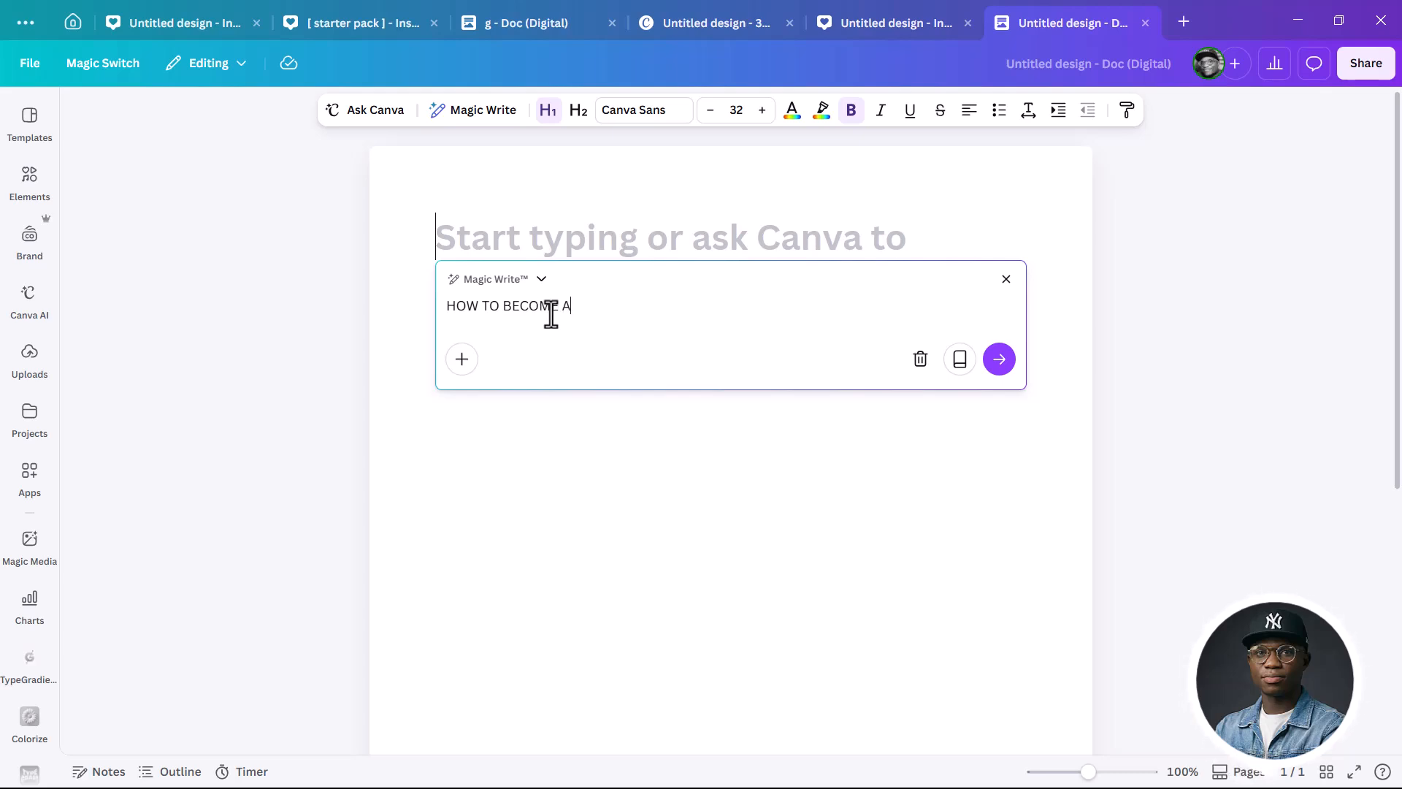
key("ctrl+BackSpace")
key("ctrl+BackSpace")
key("ctrl+BackSpace")
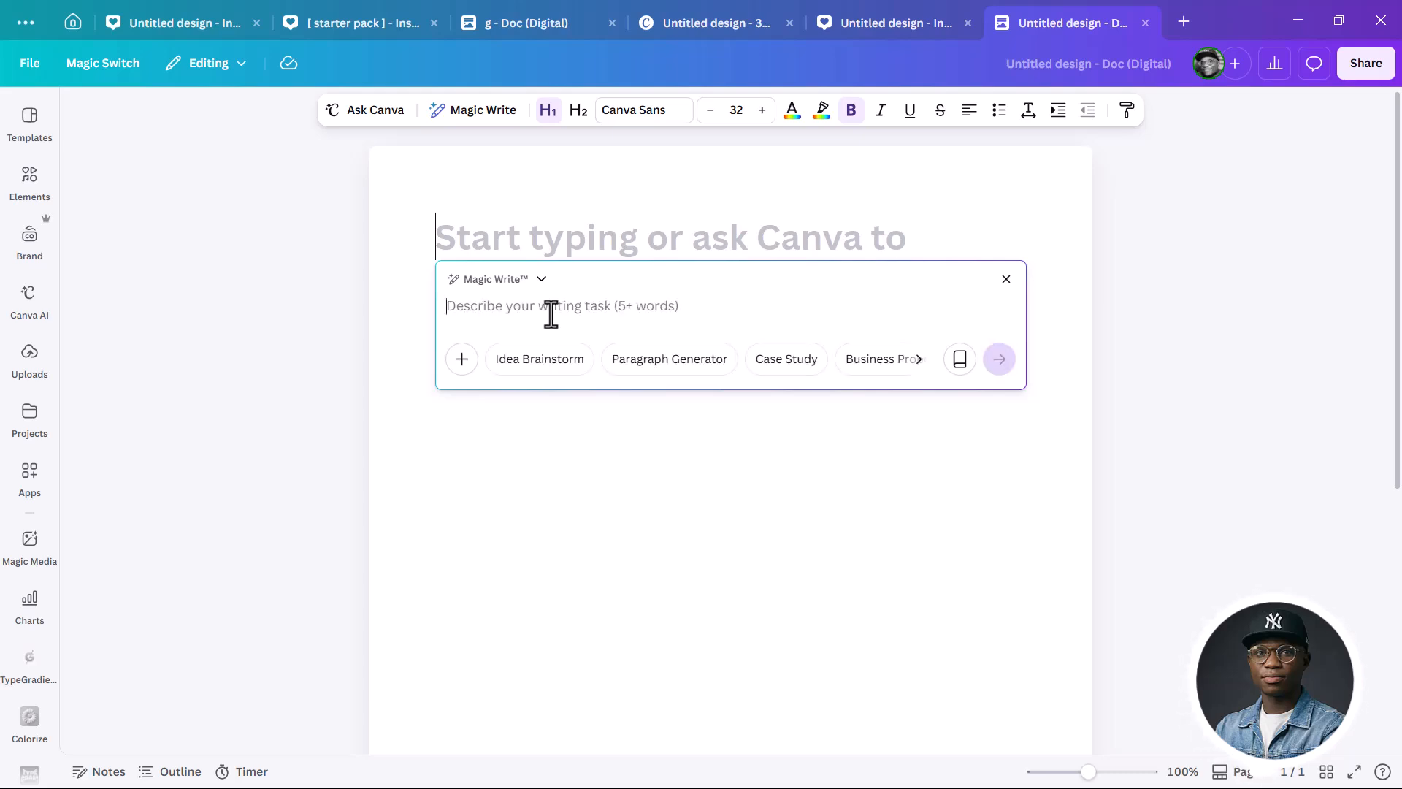
type("IW")
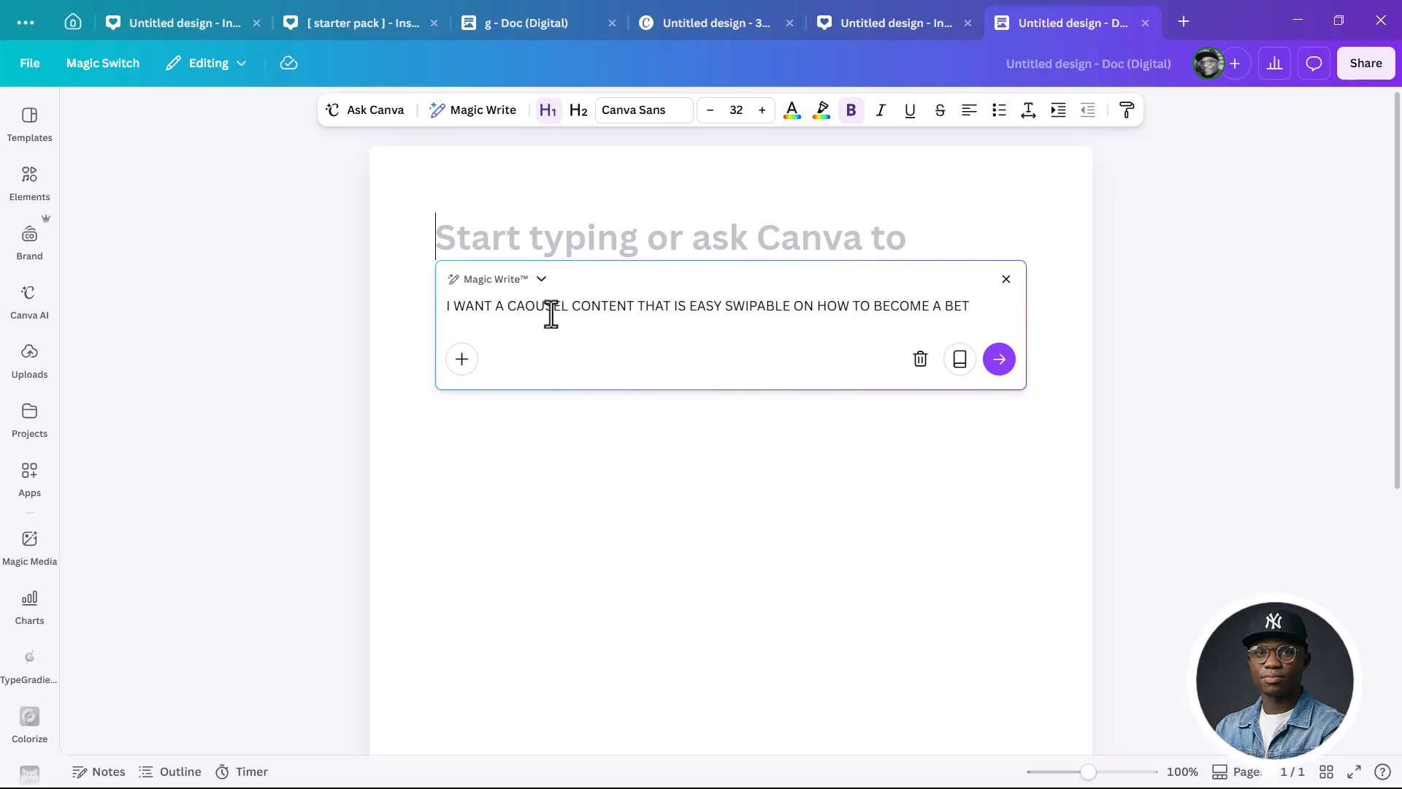
type("TER GRAPHIC DESIGNER")
left_click(998, 379)
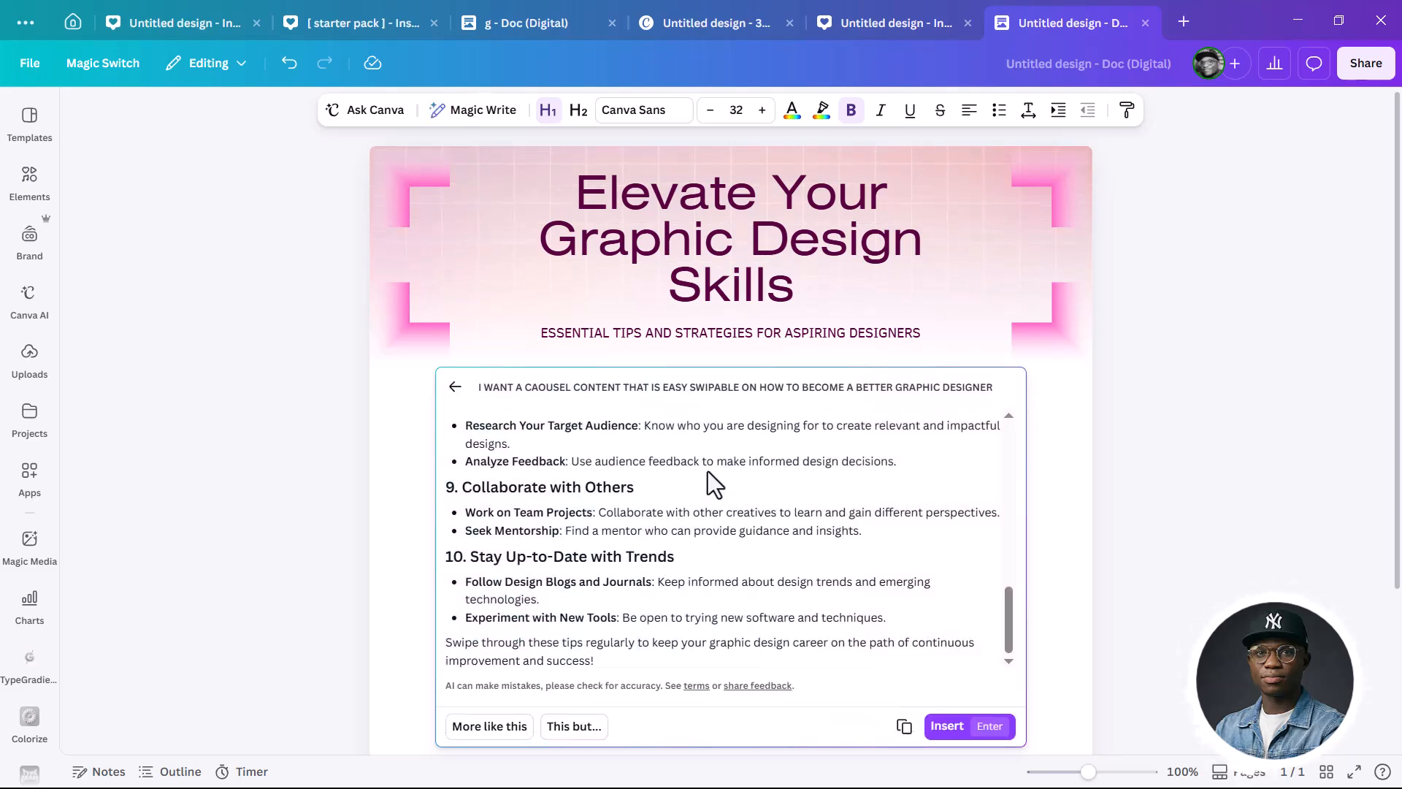
Review the generated carousel text from end to start and insert it into the document
scroll(848, 440, "up", 3)
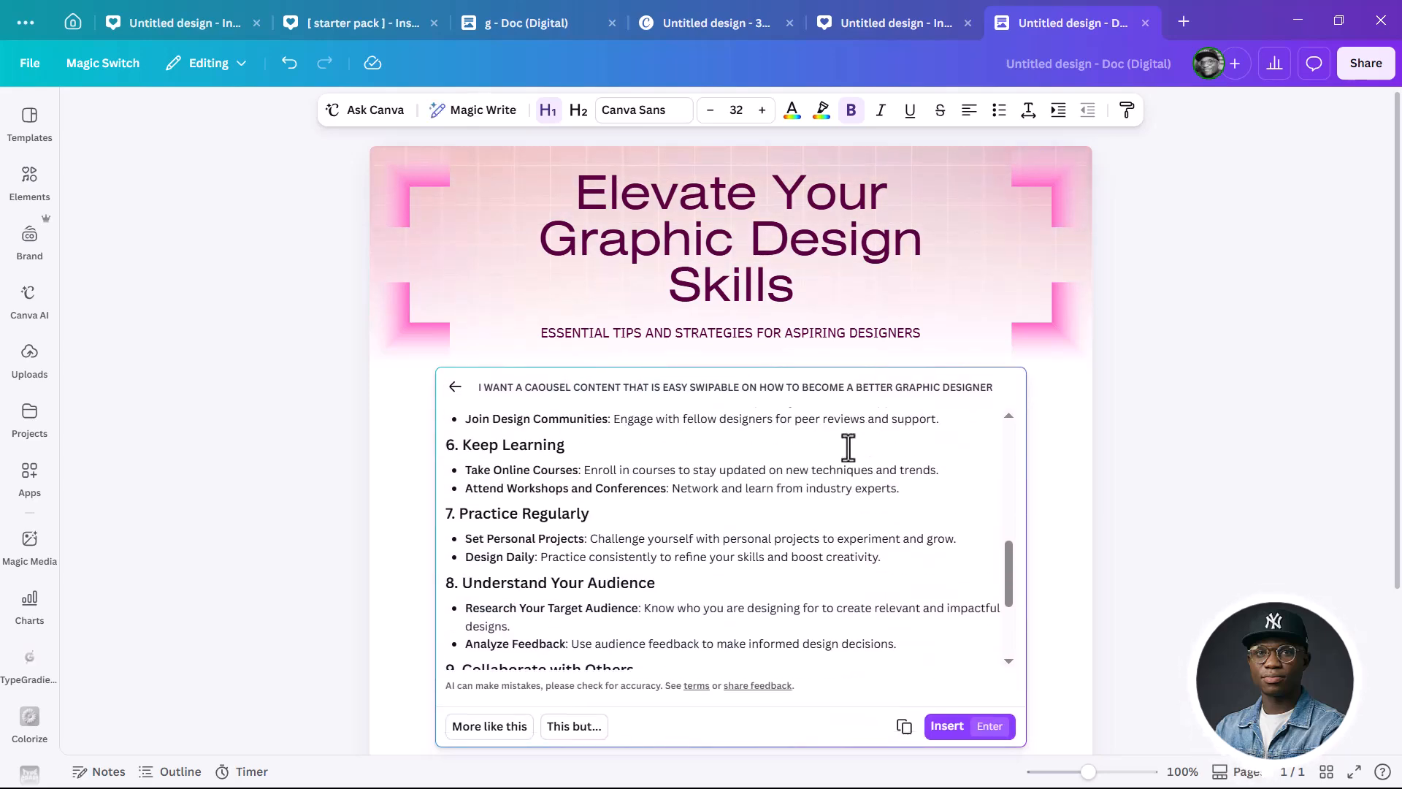
scroll(833, 449, "up", 5)
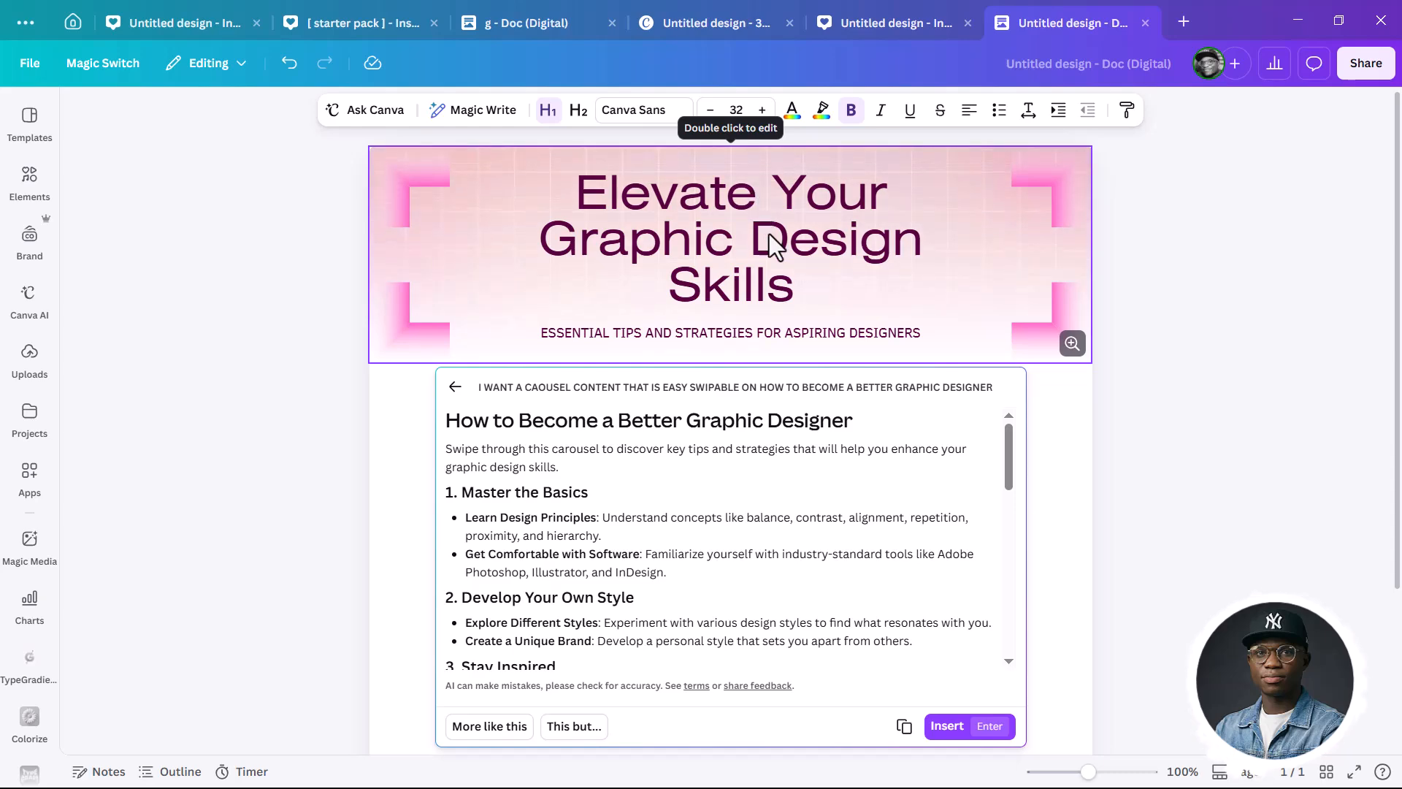
scroll(765, 365, "down", 3)
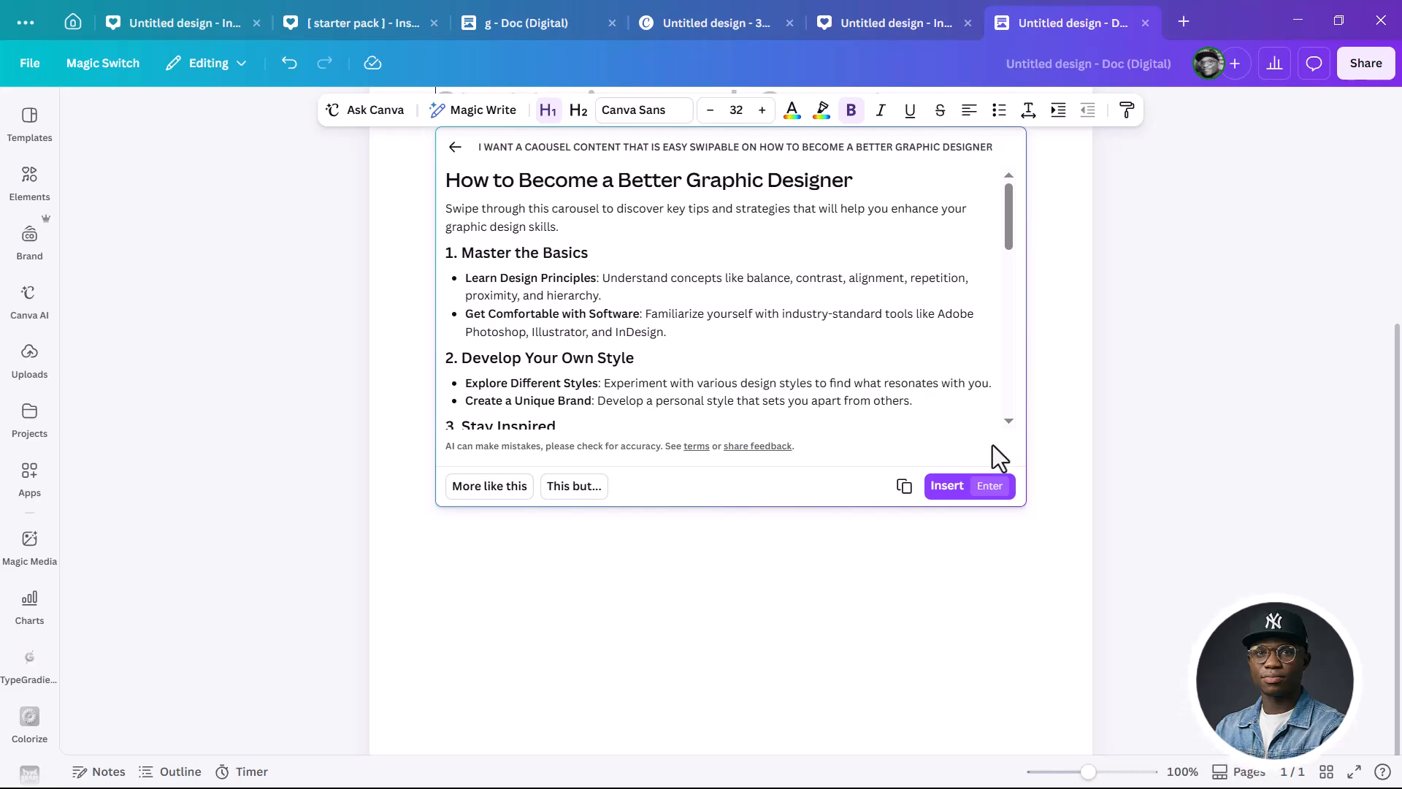
left_click(947, 487)
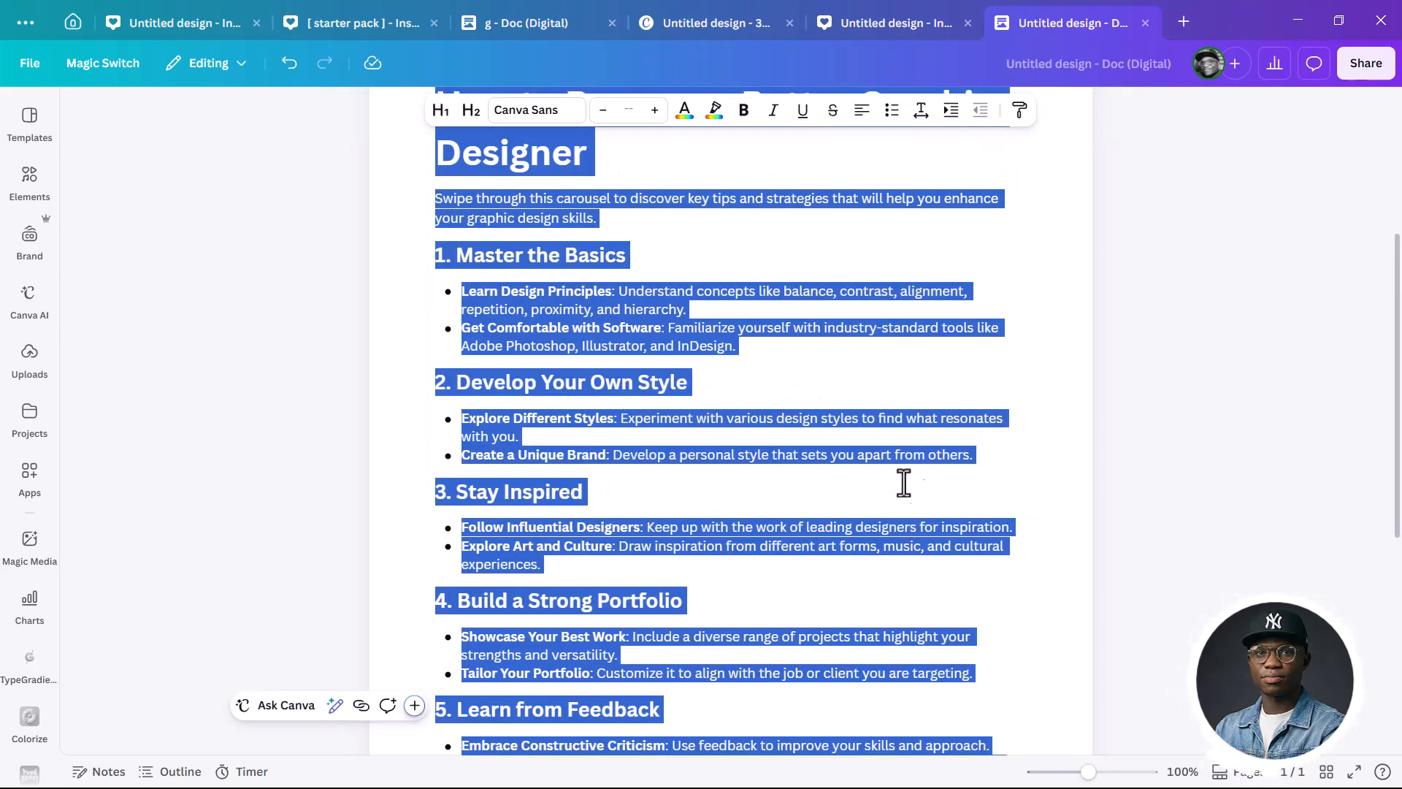
left_click(1014, 230)
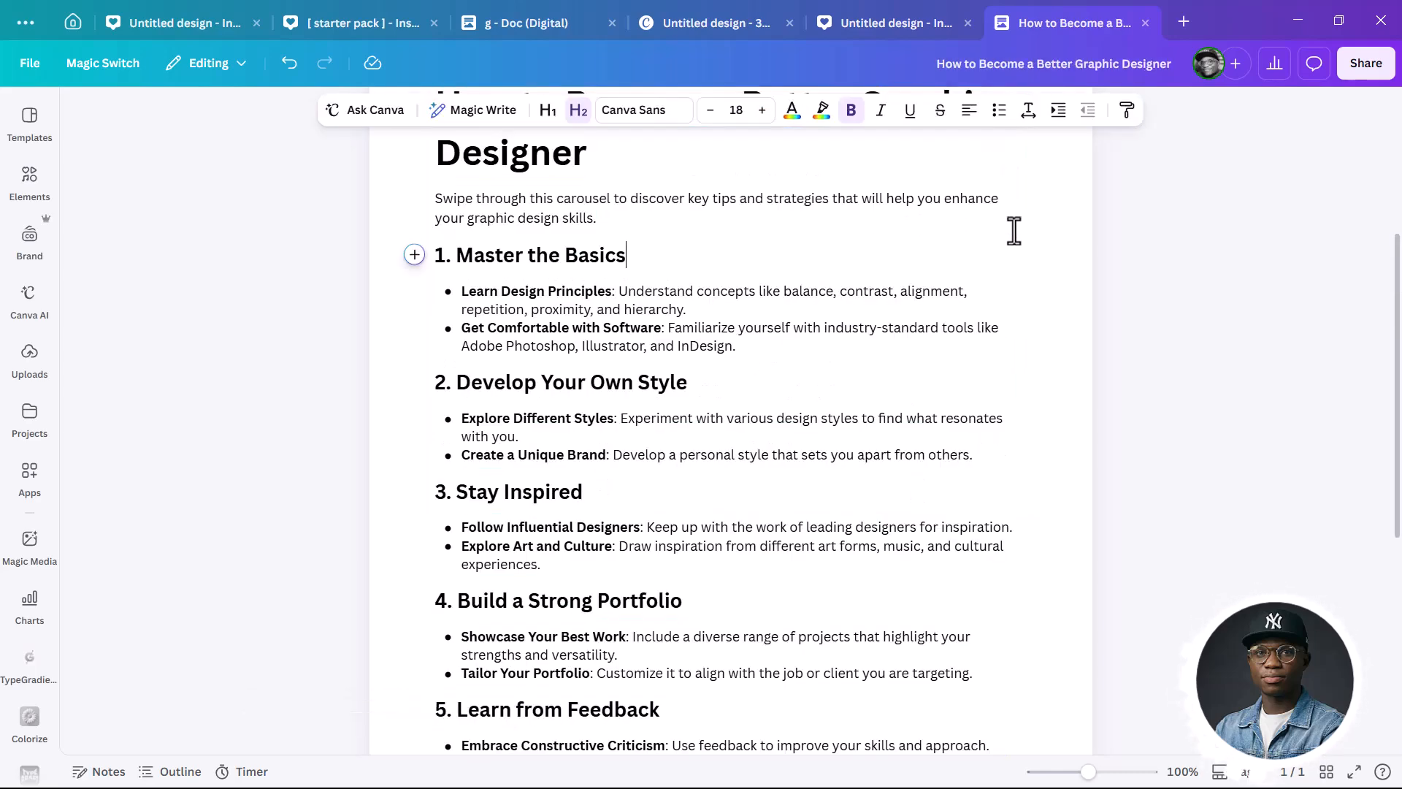
Read through the inserted document's numbered tips on becoming a better graphic designer
scroll(673, 295, "up", 1)
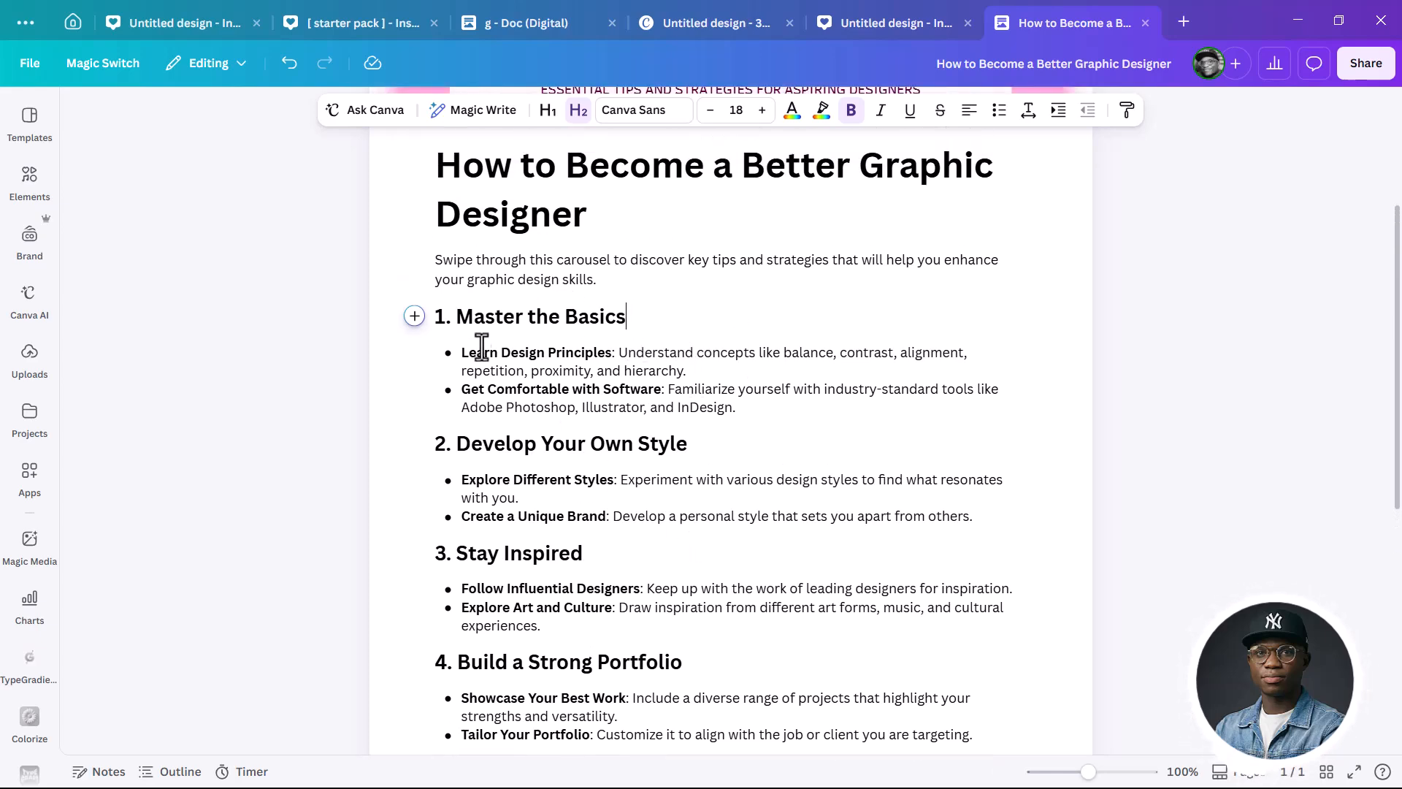
scroll(665, 524, "down", 1)
scroll(661, 530, "down", 2)
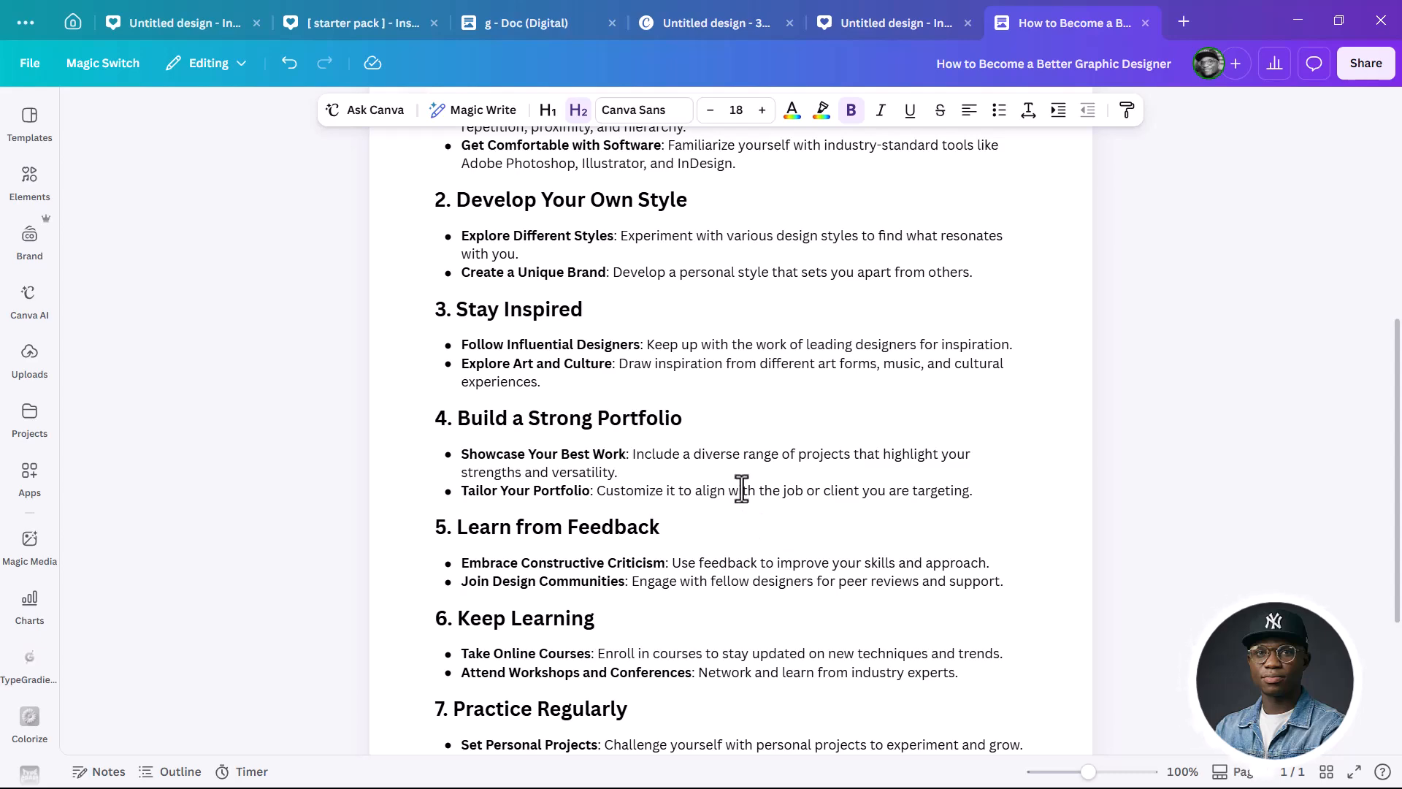
scroll(618, 340, "down", 3)
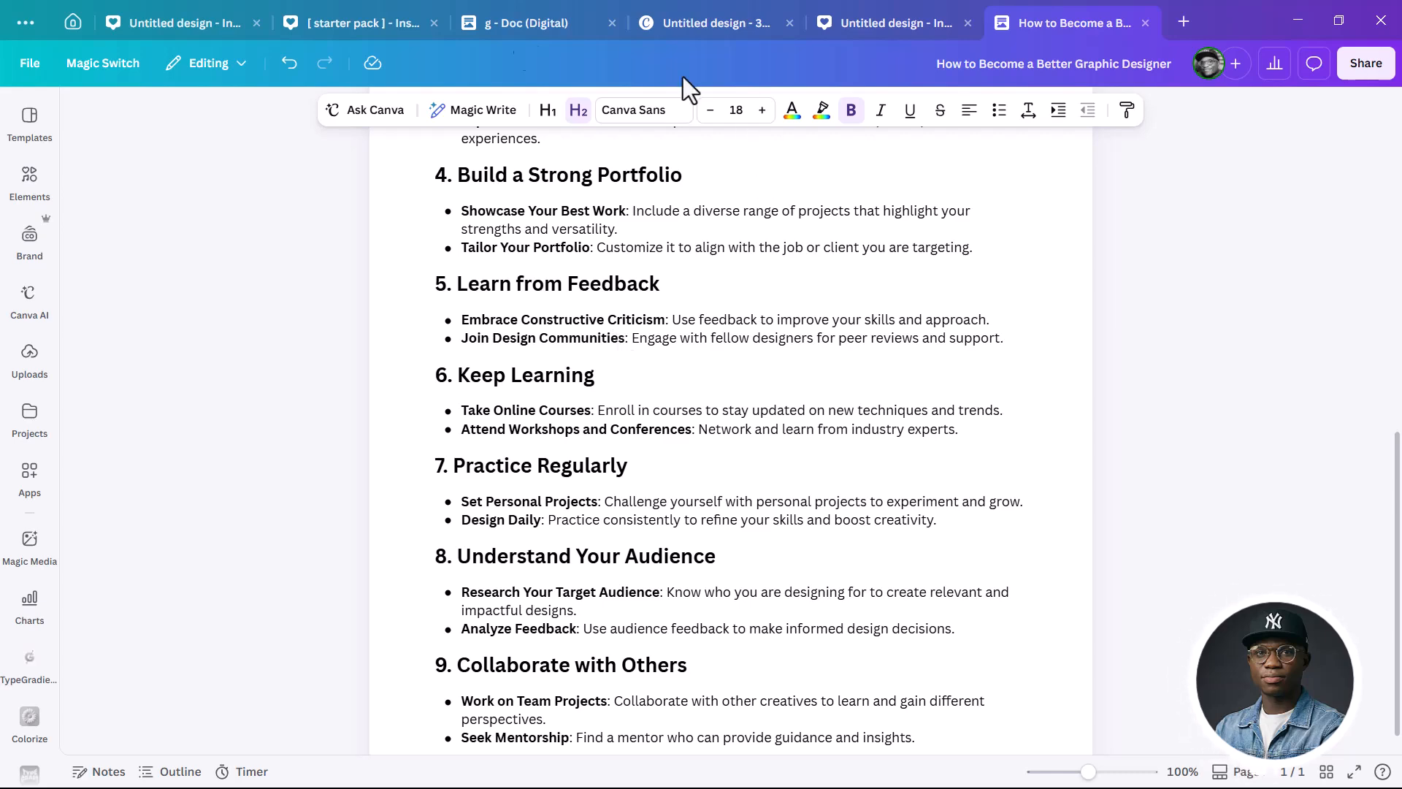
Return to the Instagram carousel design and examine the cover's title and tagline text and the content of slides 2 to 4
left_click(898, 25)
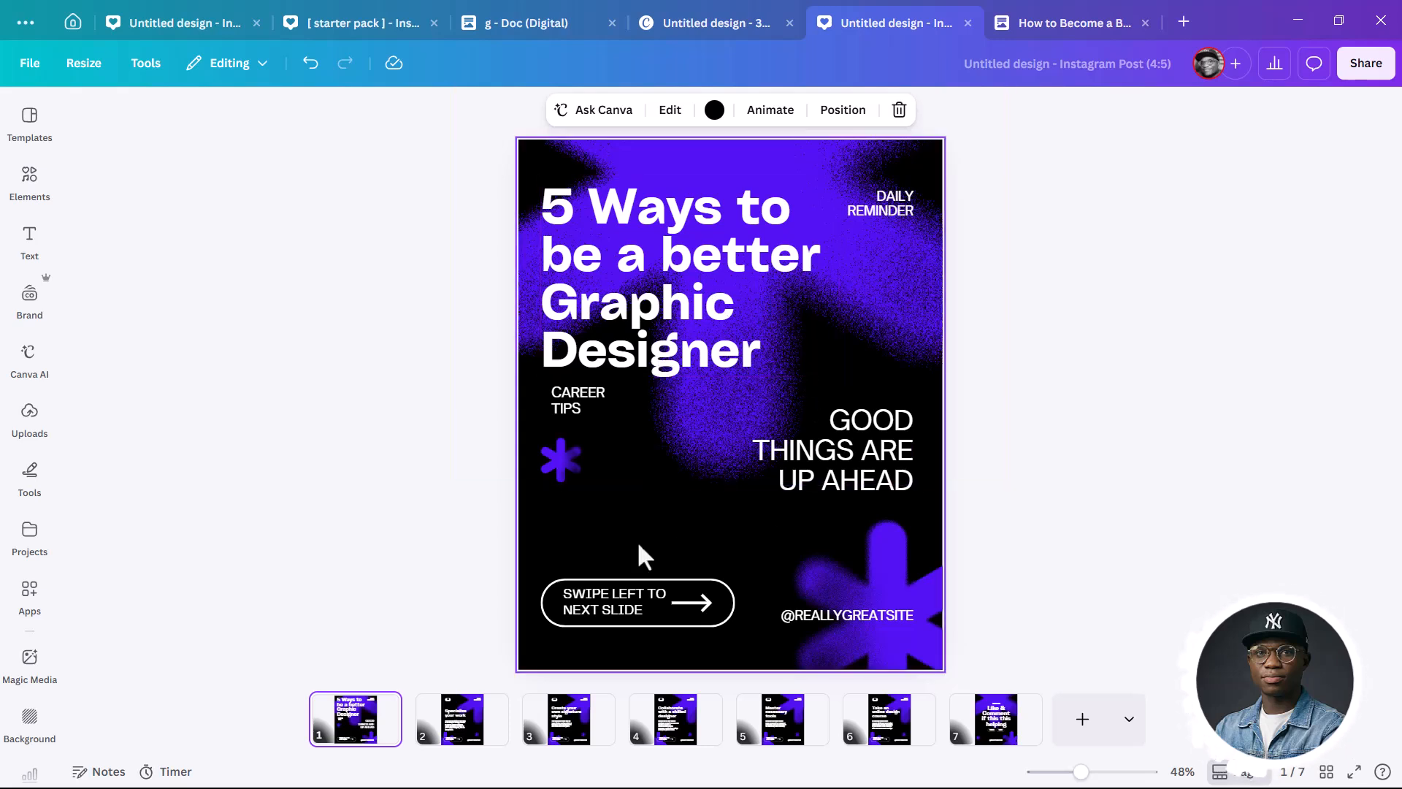
left_click(640, 346)
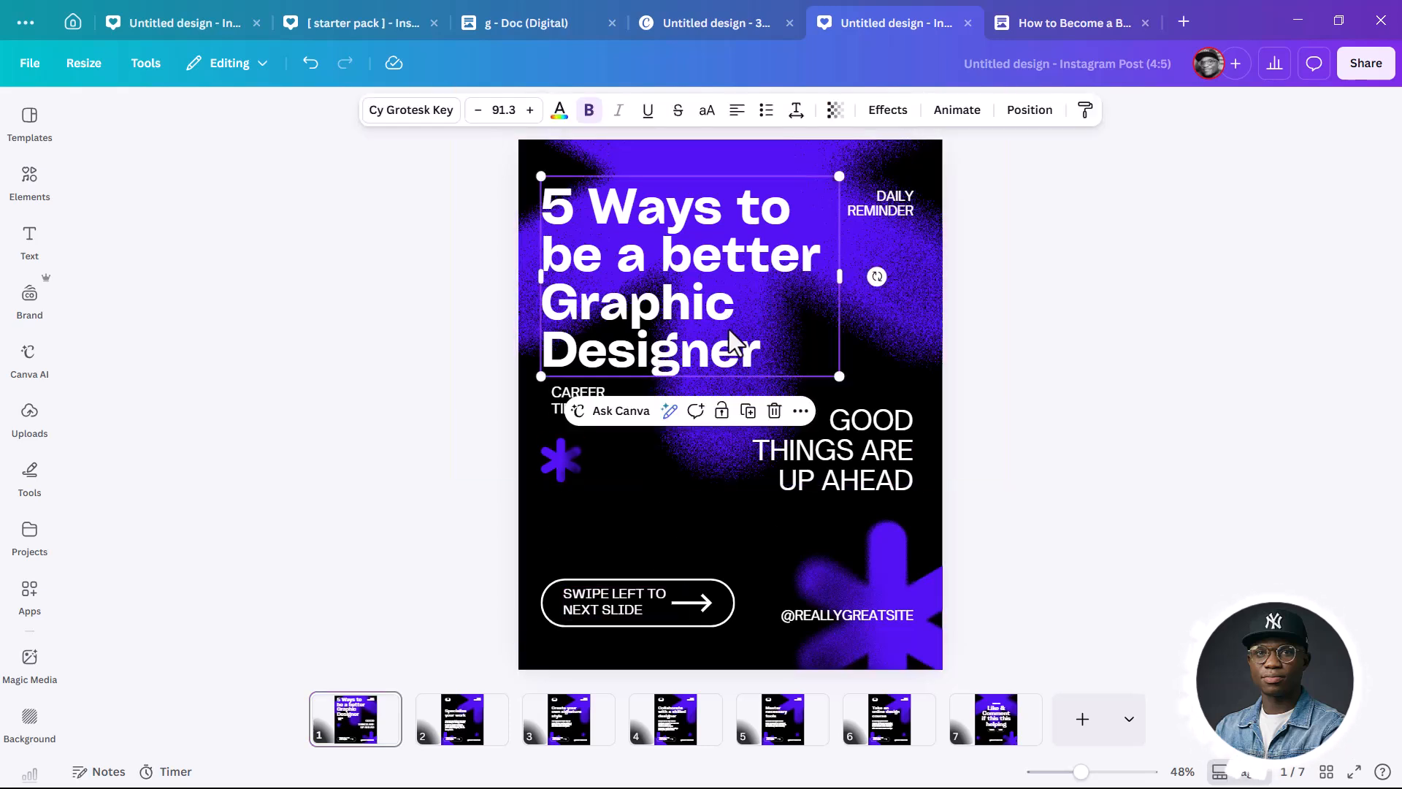
double_click(673, 270)
left_click(674, 271)
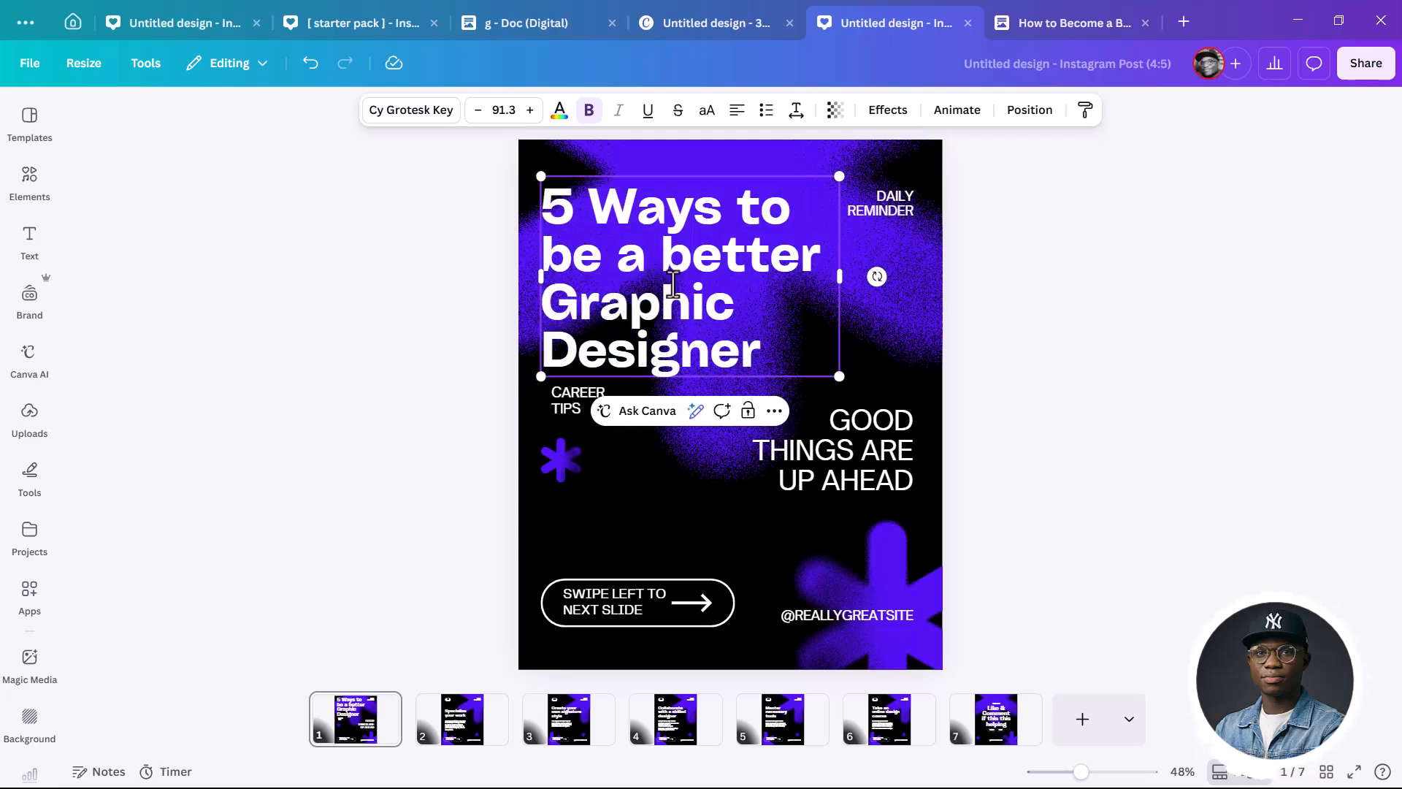
left_click(893, 467)
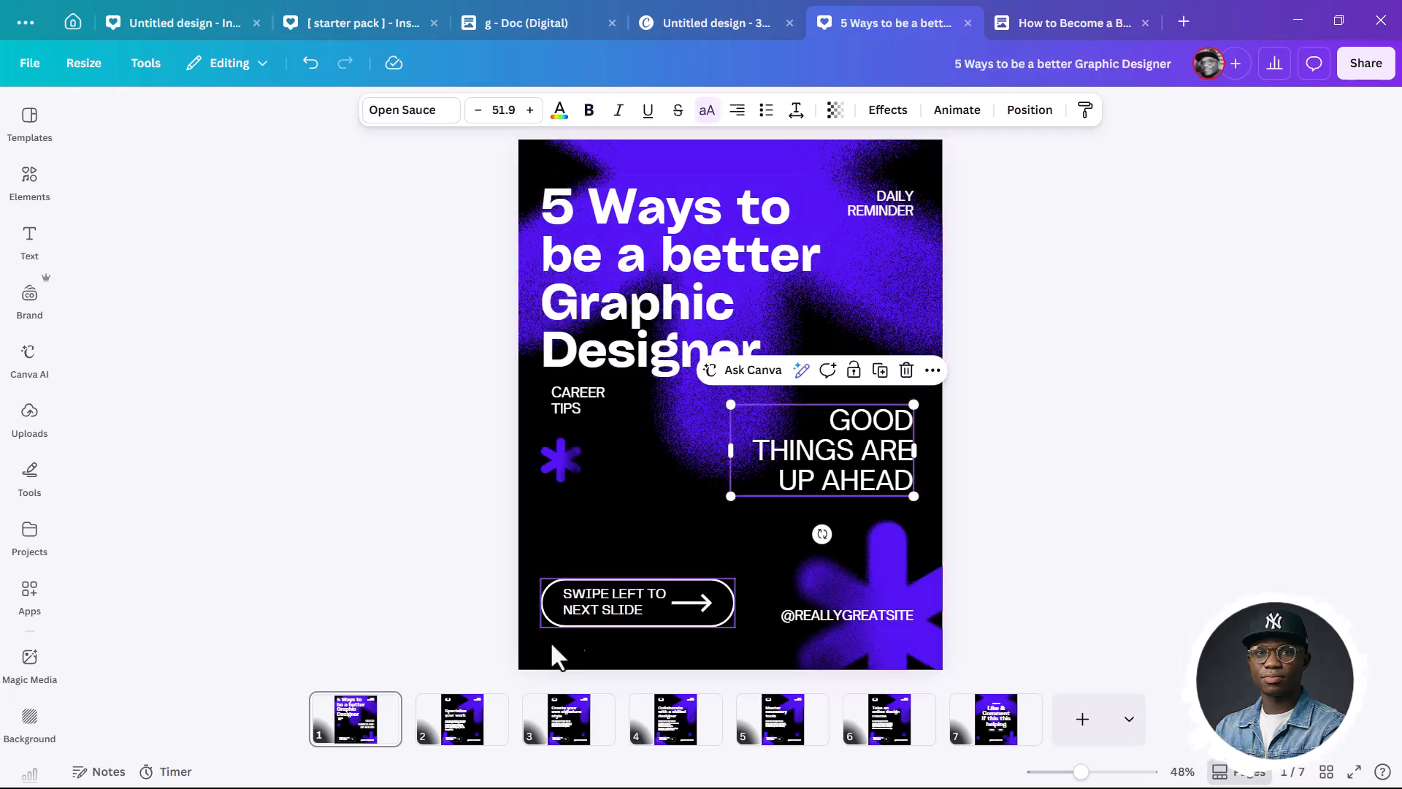
left_click(464, 719)
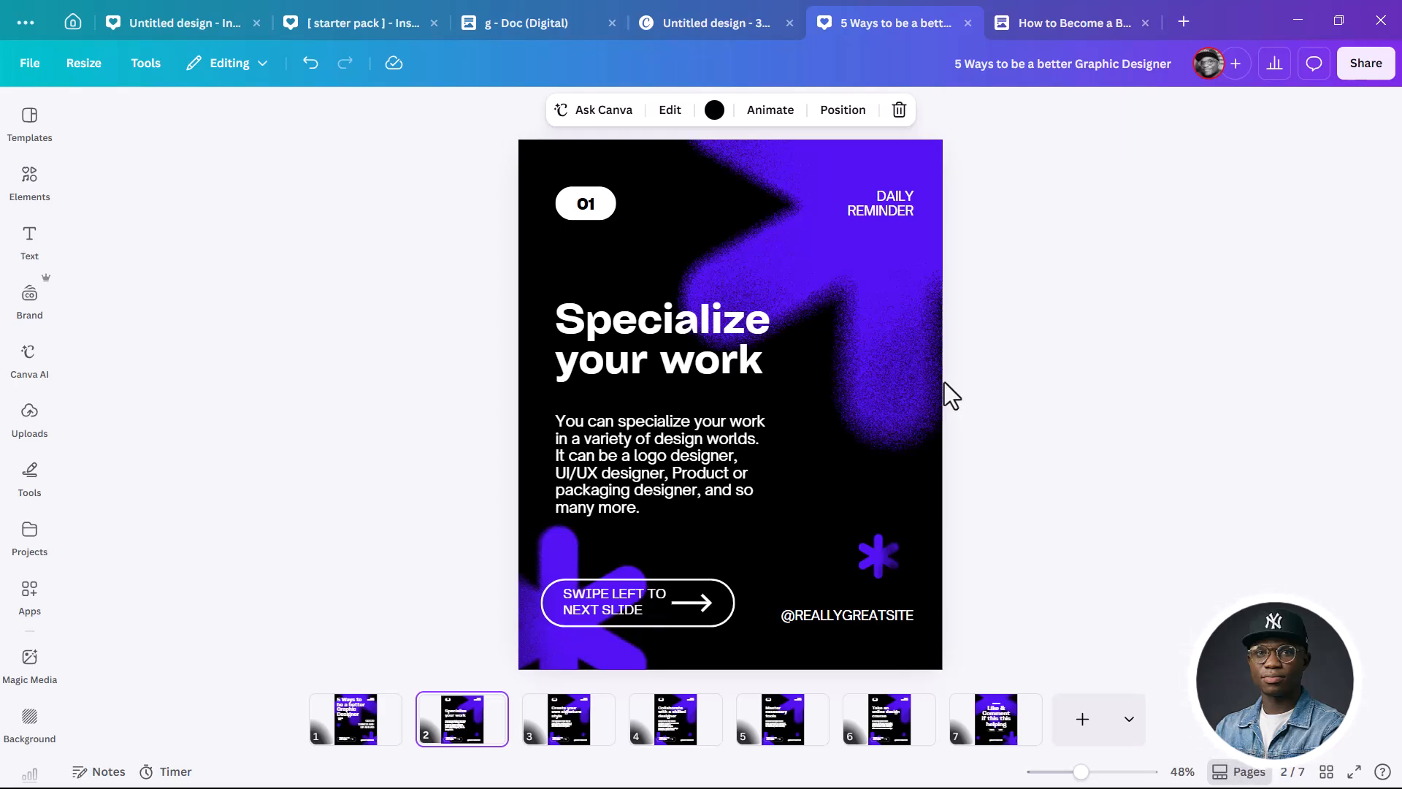
left_click(564, 731)
left_click(669, 723)
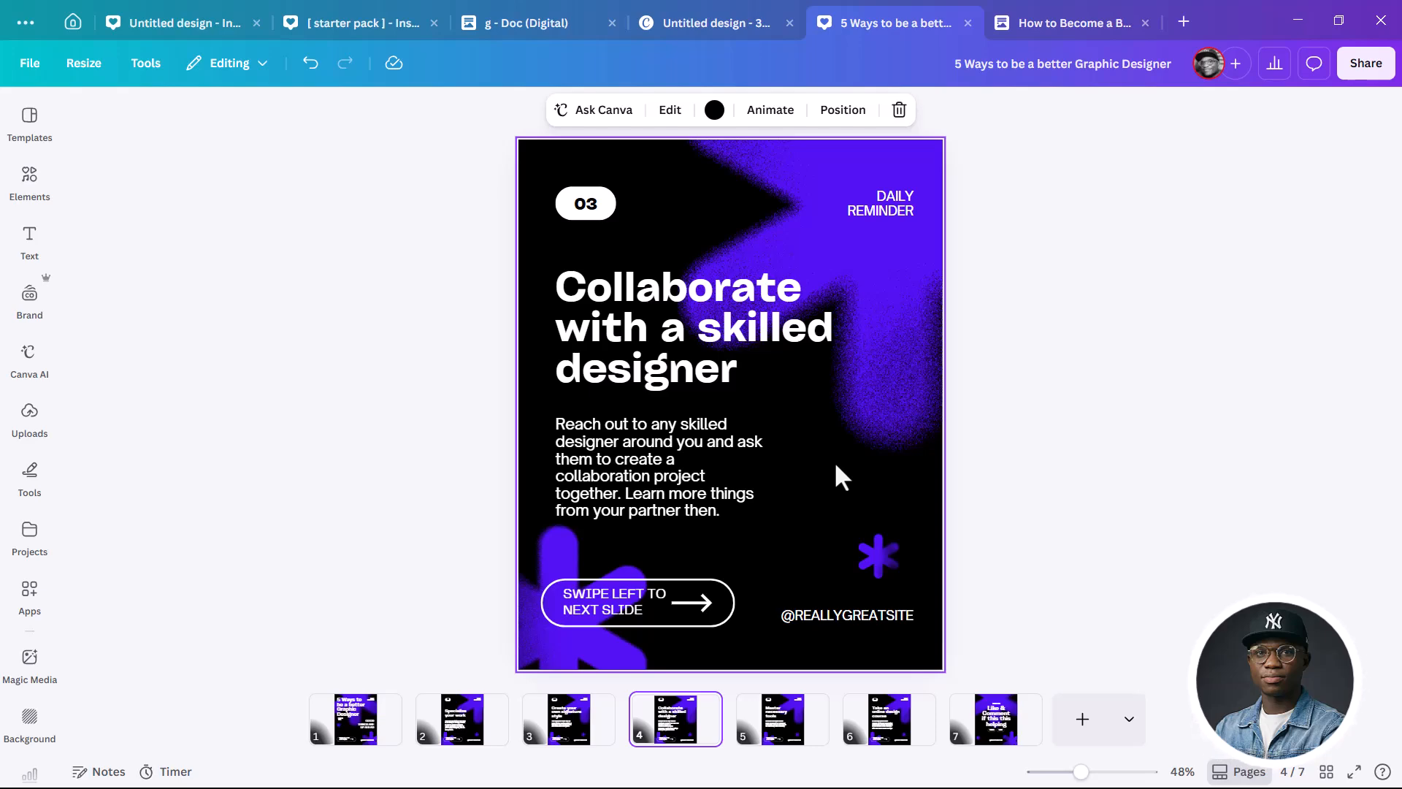
Download all pages as high-quality PNG at size multiplier 2 and save the ZIP file in the Downloads folder
left_click(1006, 743)
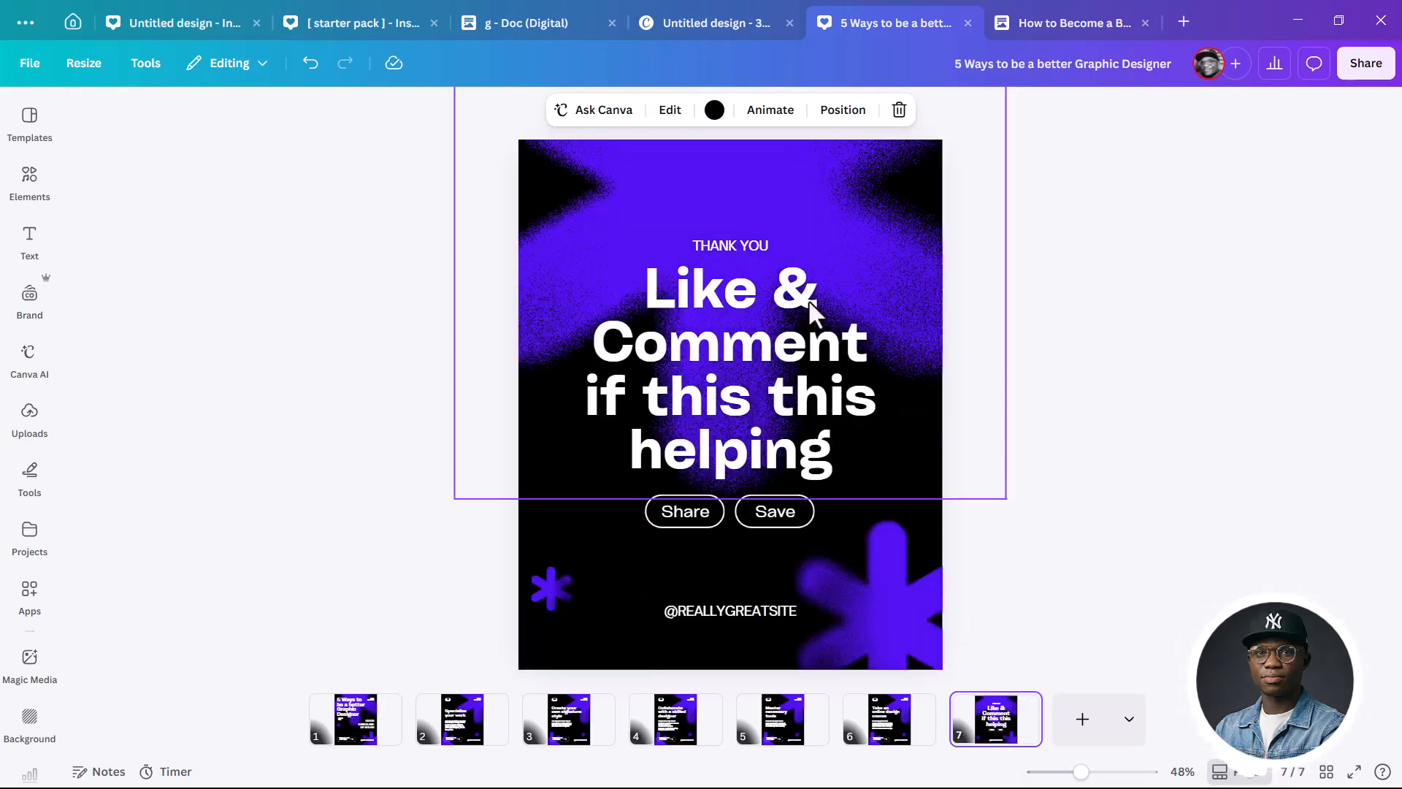
left_click(1377, 72)
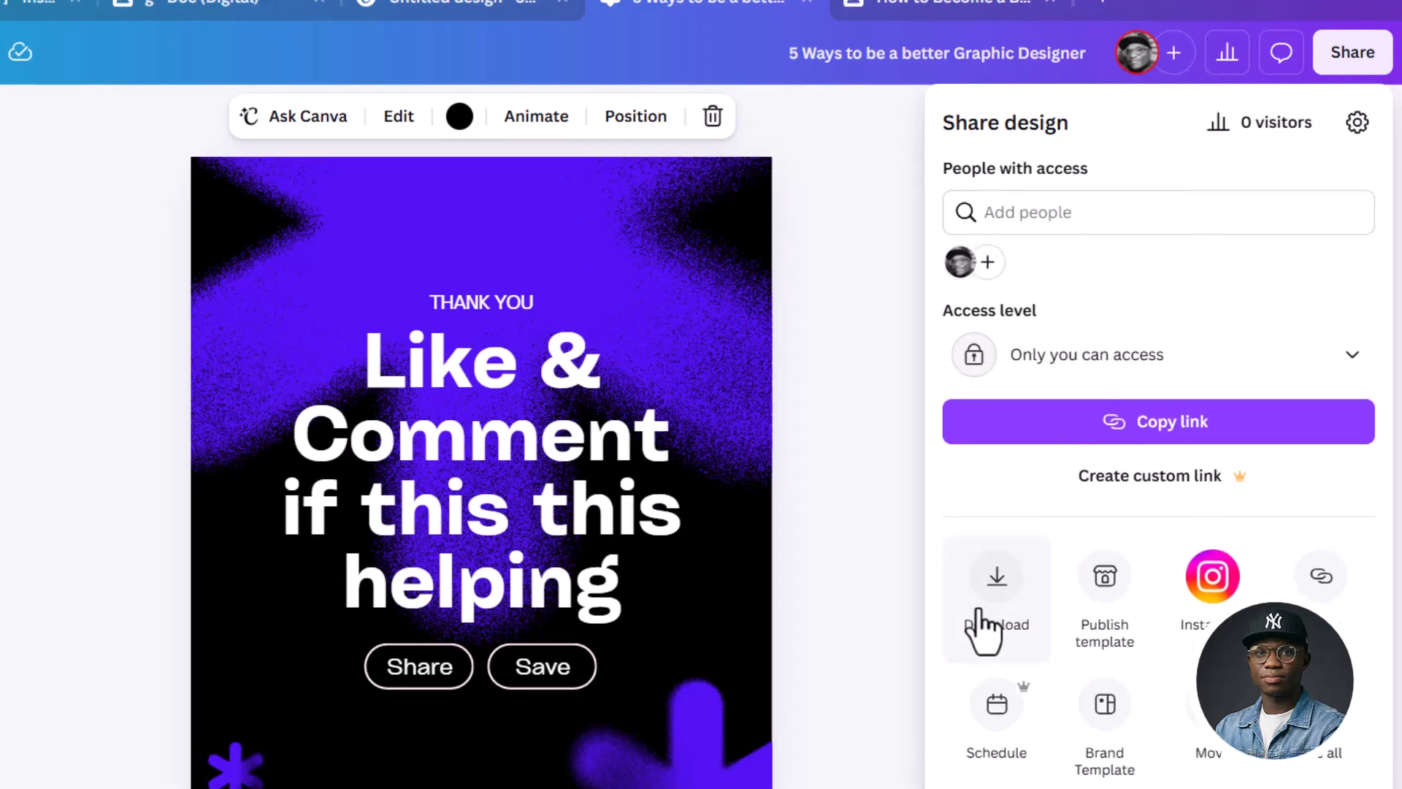
left_click(993, 585)
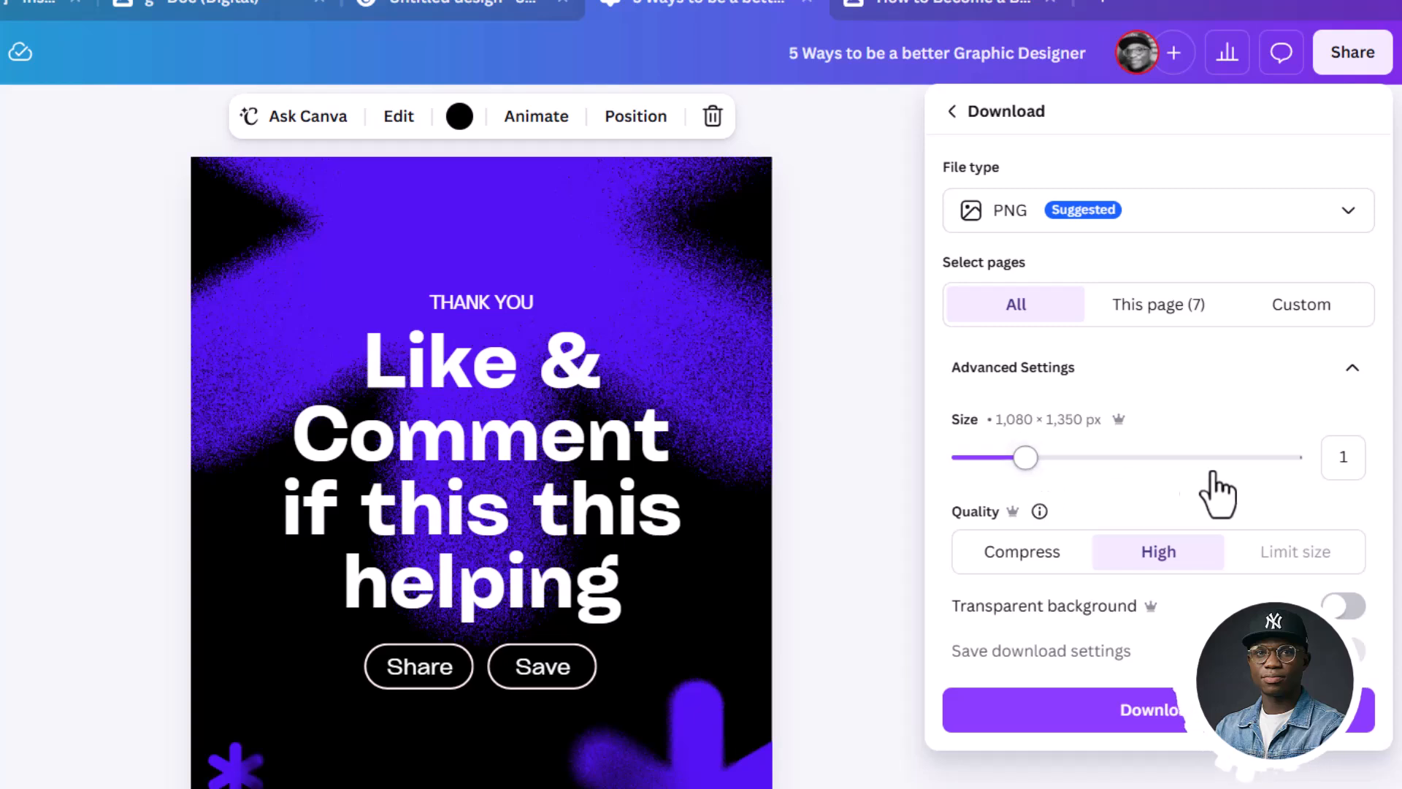
left_click(1344, 457)
key("BackSpace")
type("2")
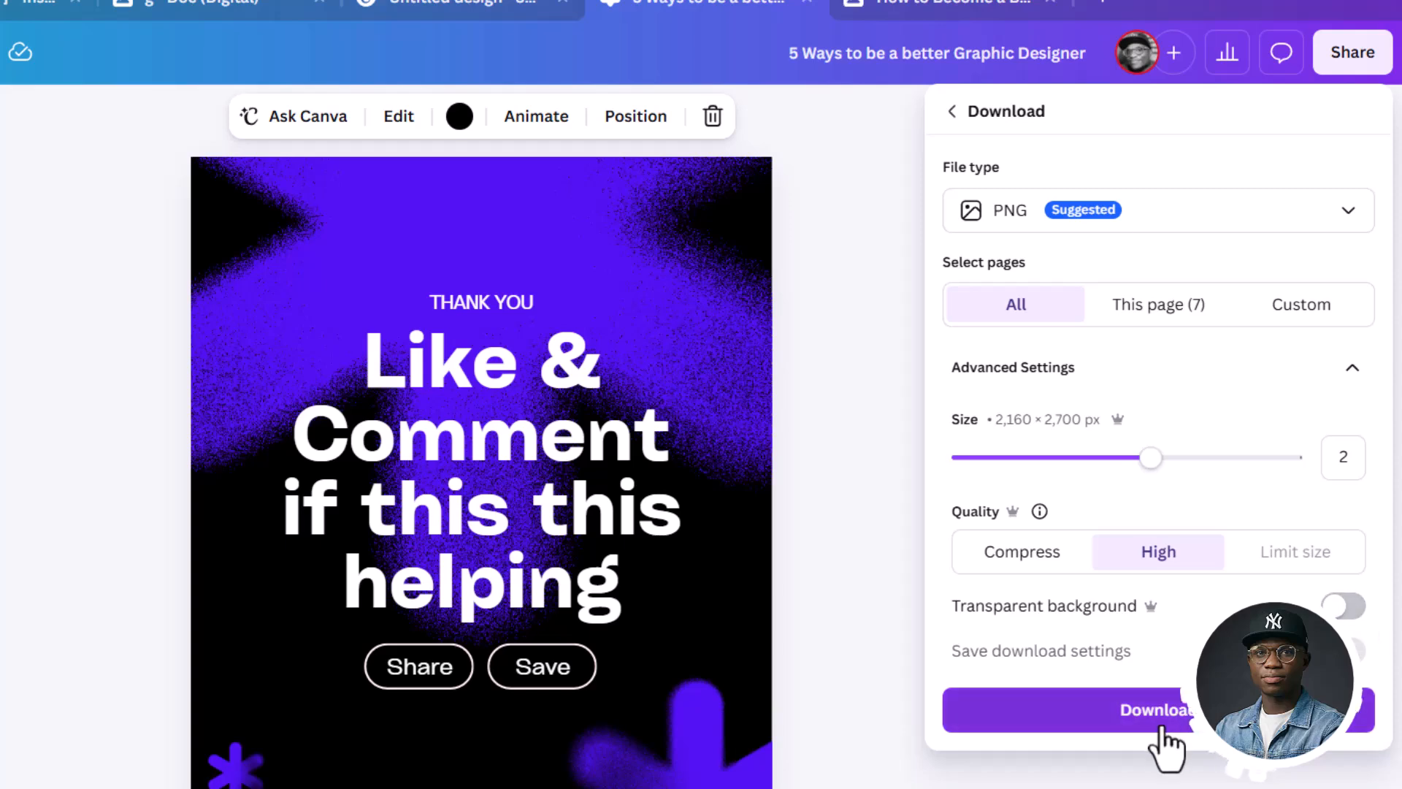
left_click(1177, 707)
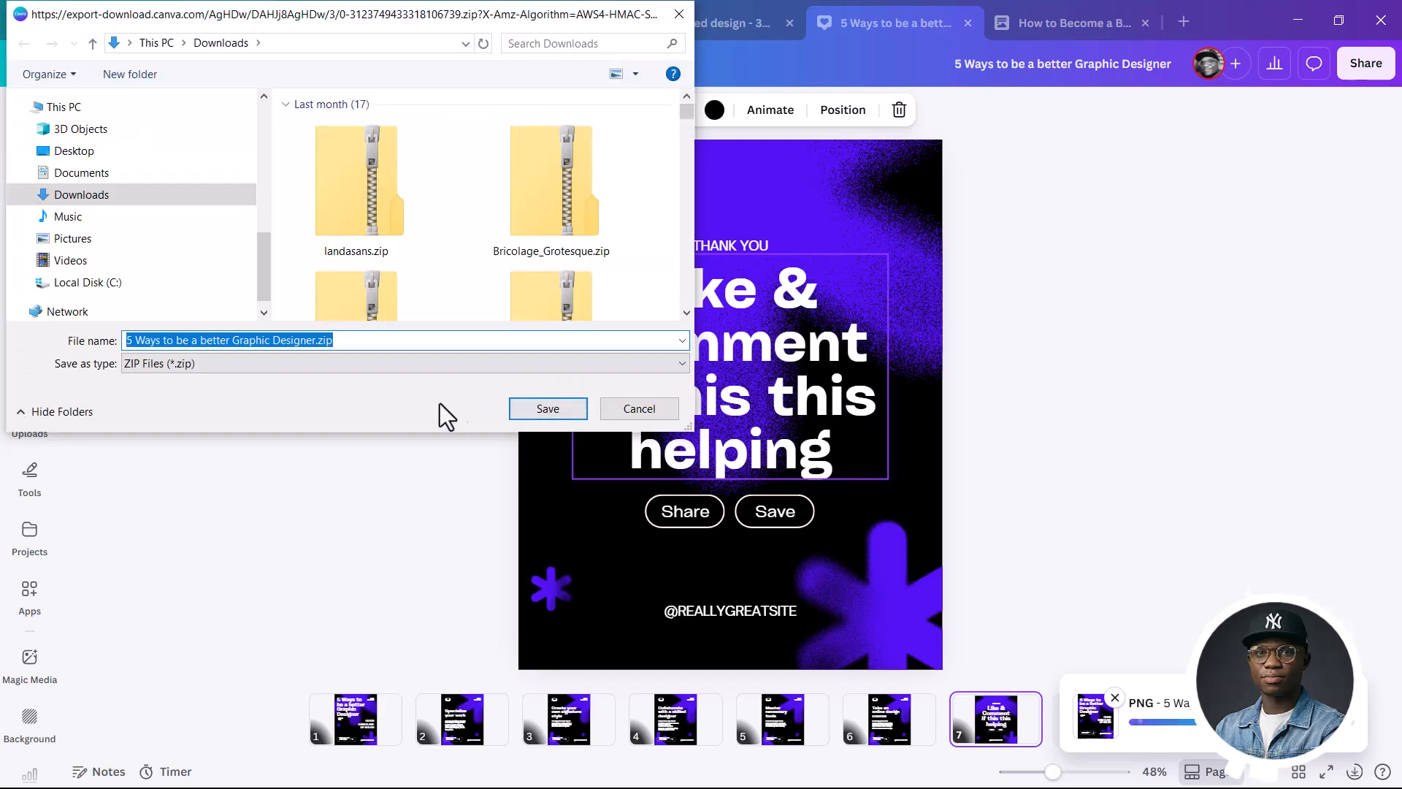
left_click(544, 409)
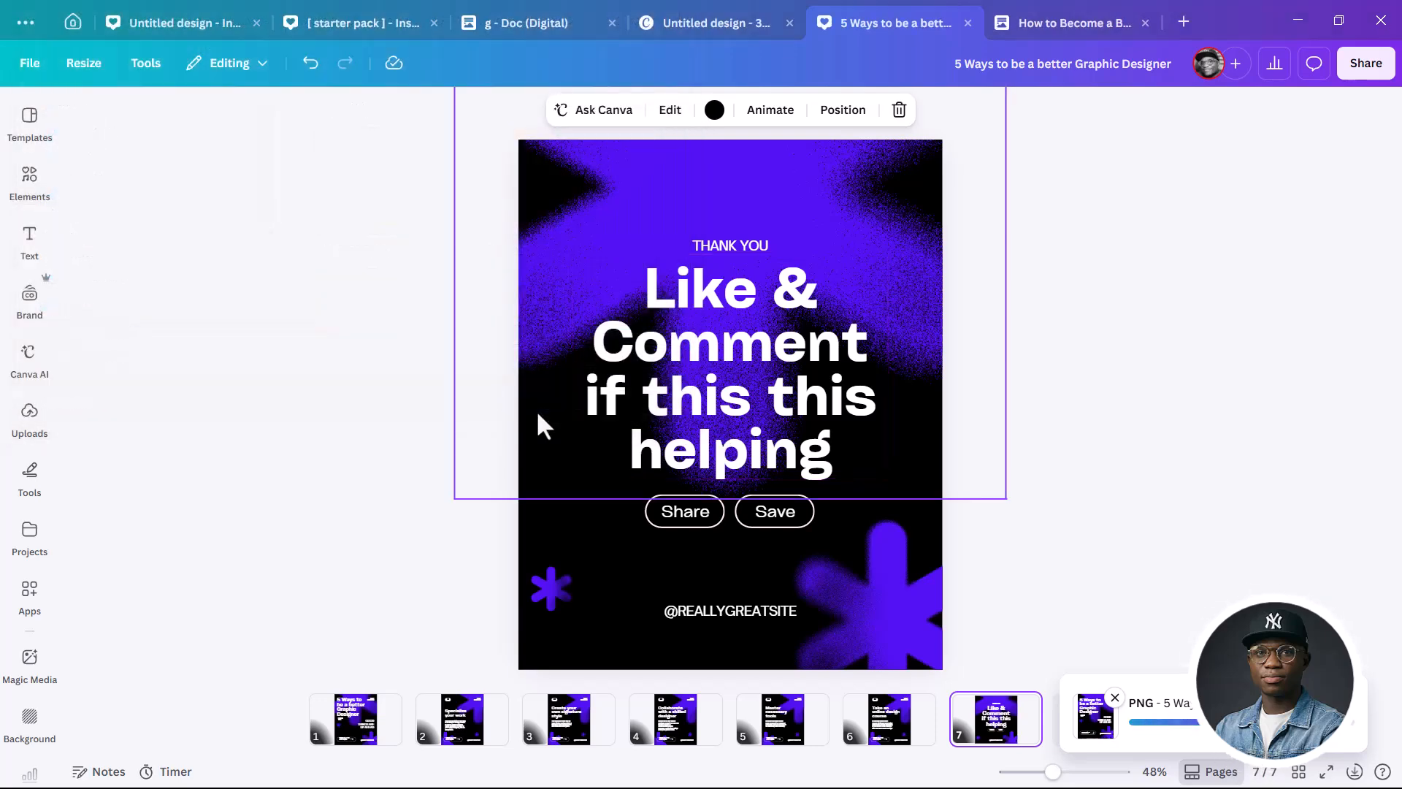
Return to the cover page and search the elements library for "LAPTOP"
left_click(357, 737)
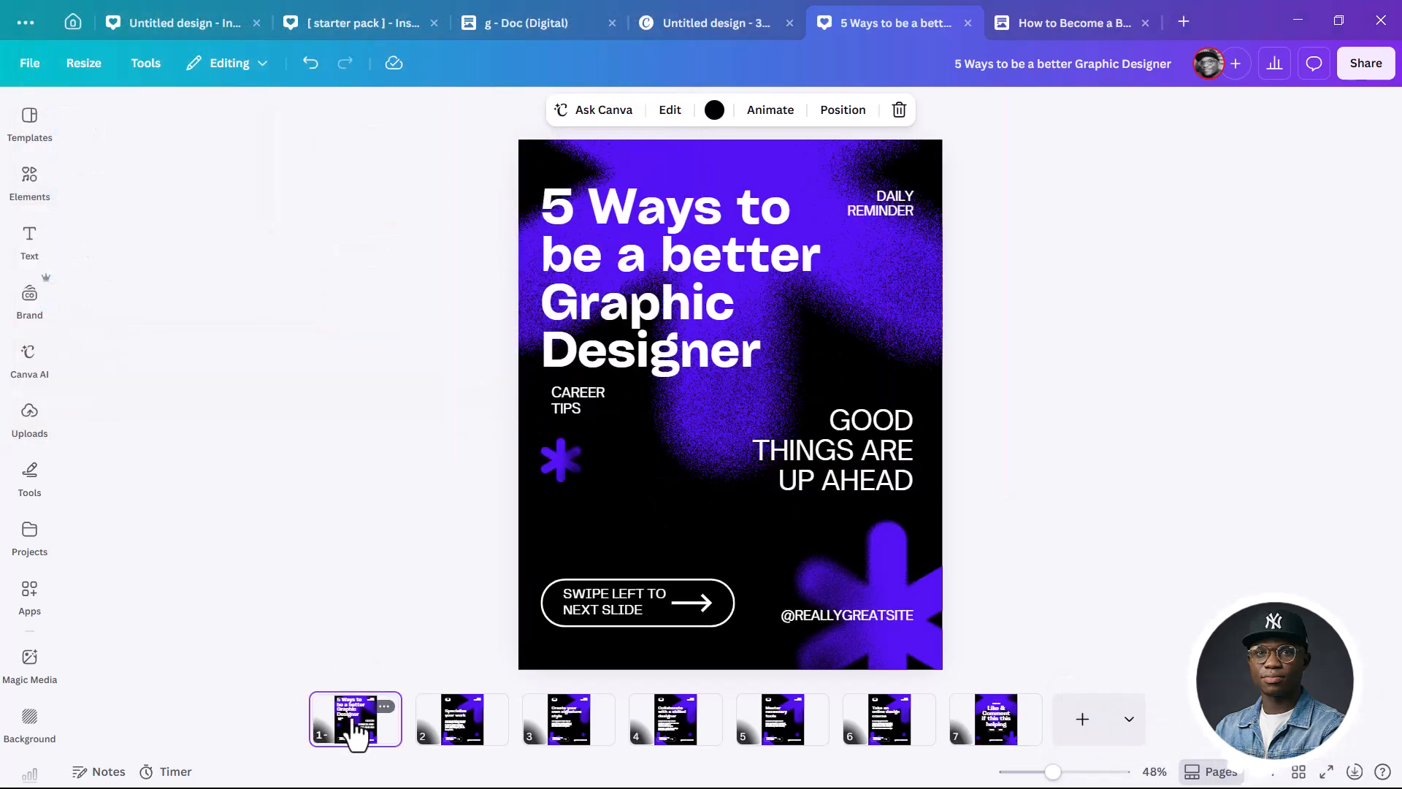
left_click(29, 239)
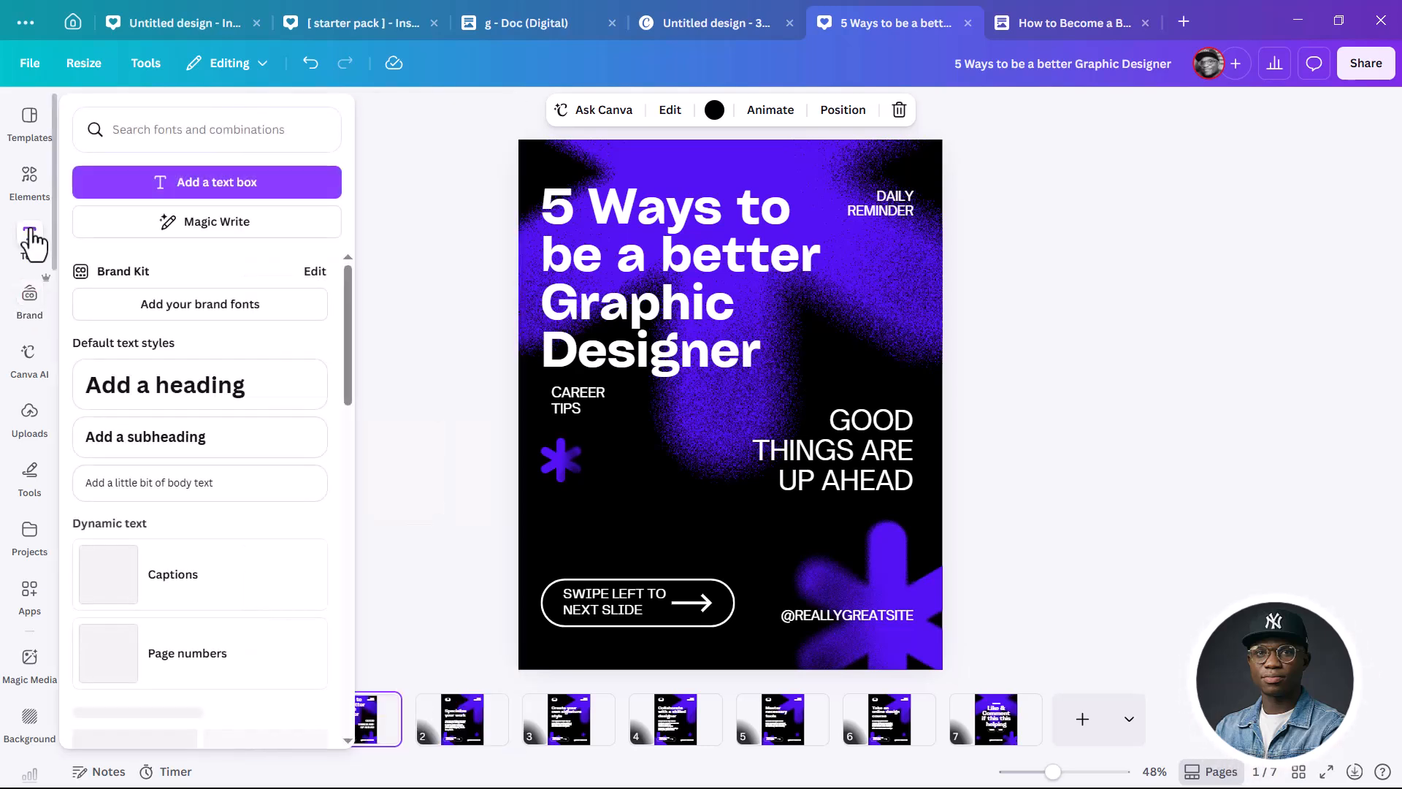
left_click(866, 565)
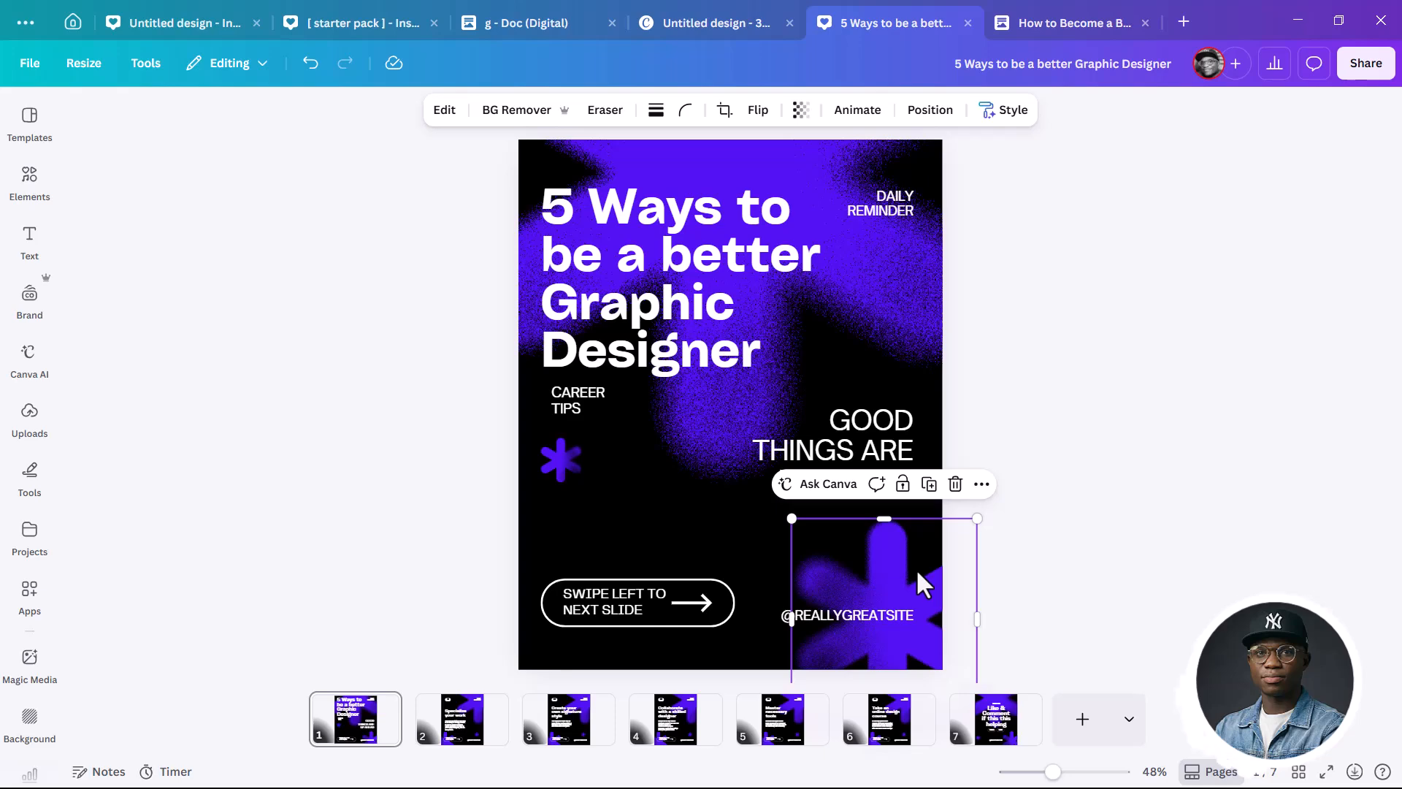
left_click(30, 189)
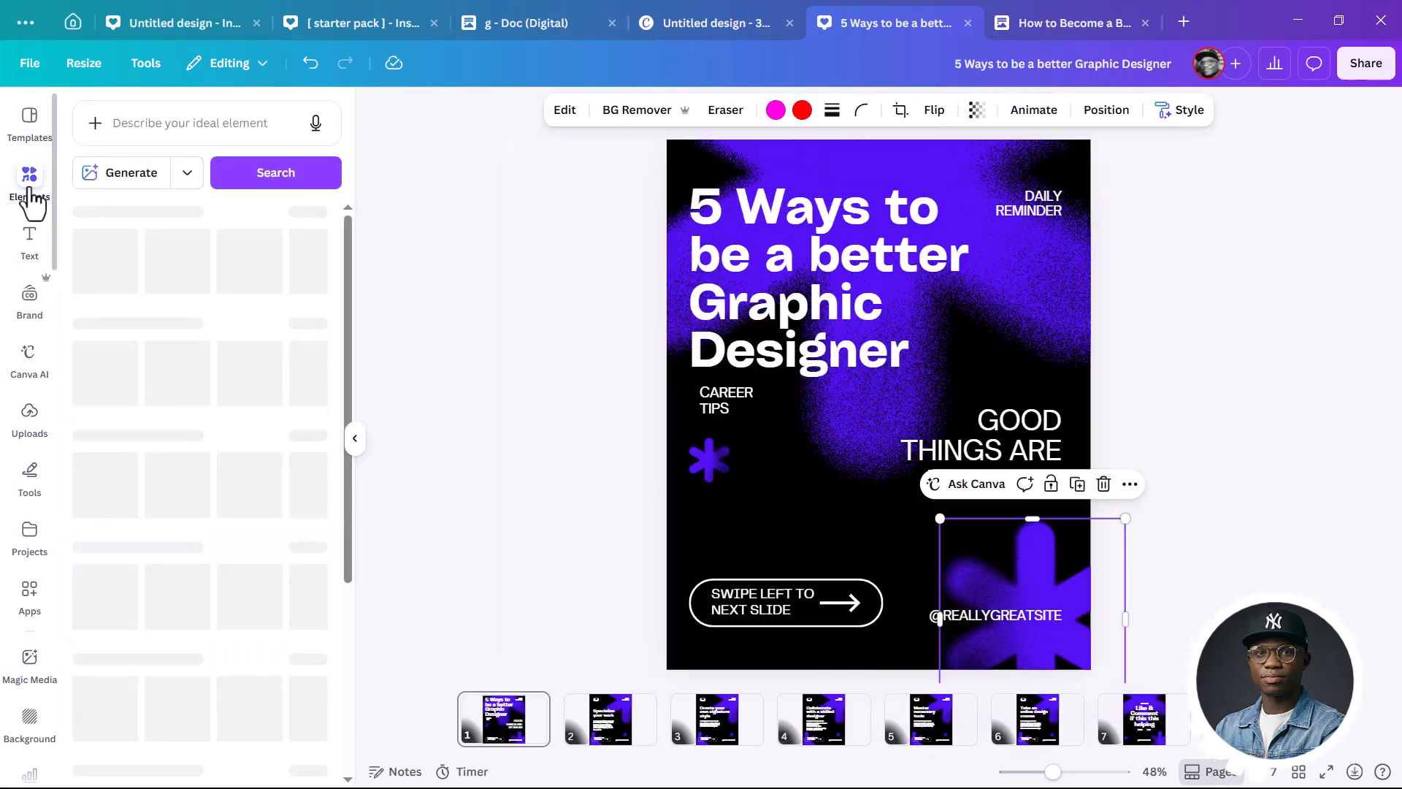
left_click(154, 132)
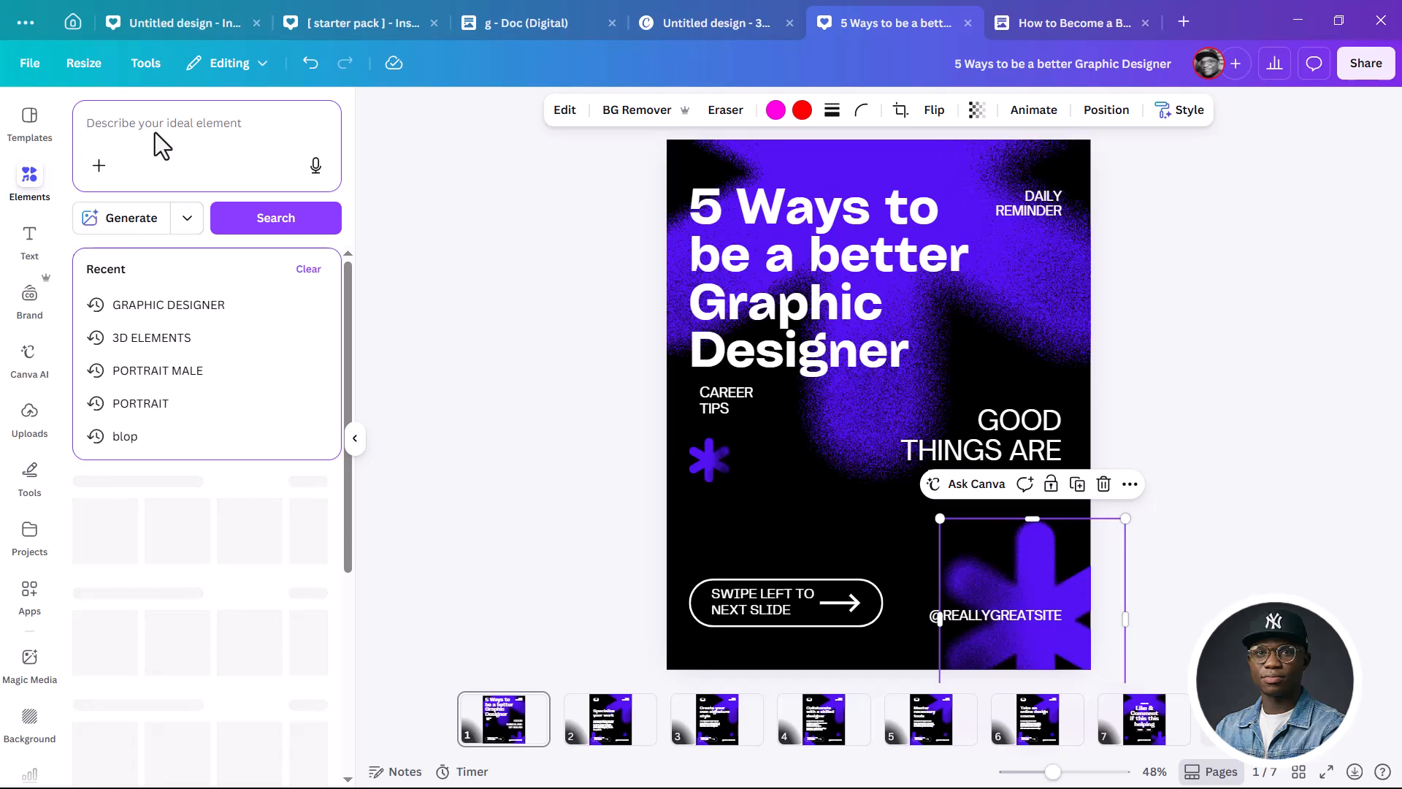
type("LA")
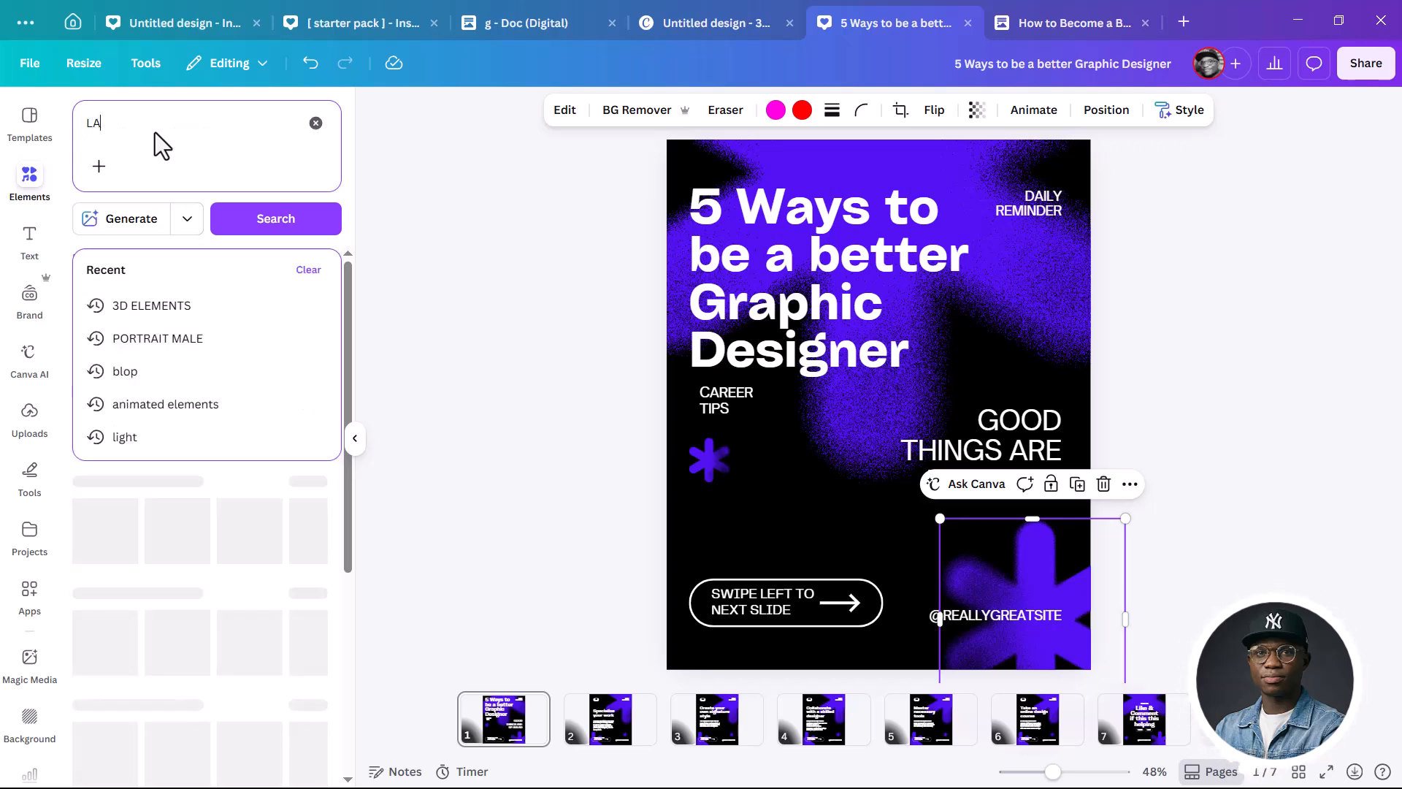
type("P")
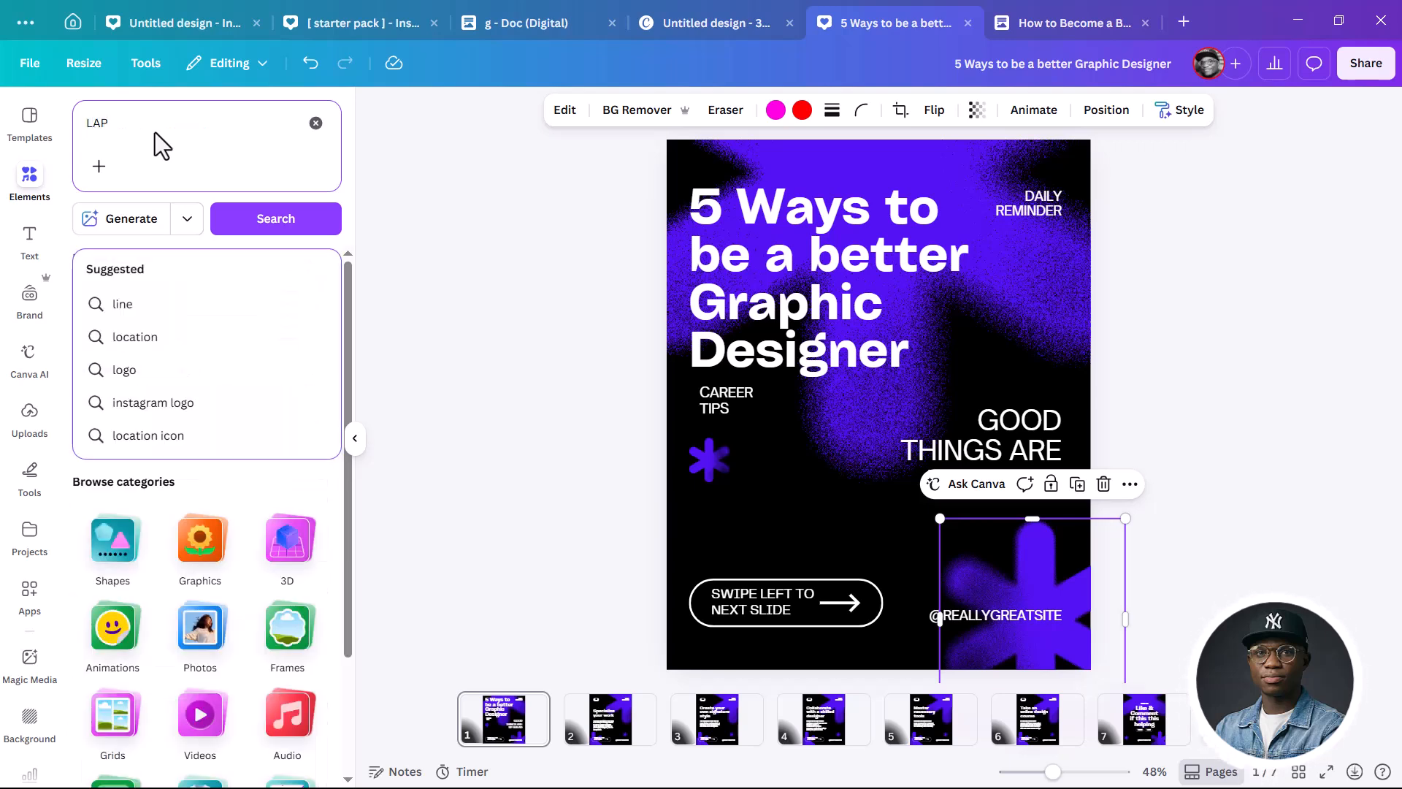
type("TO")
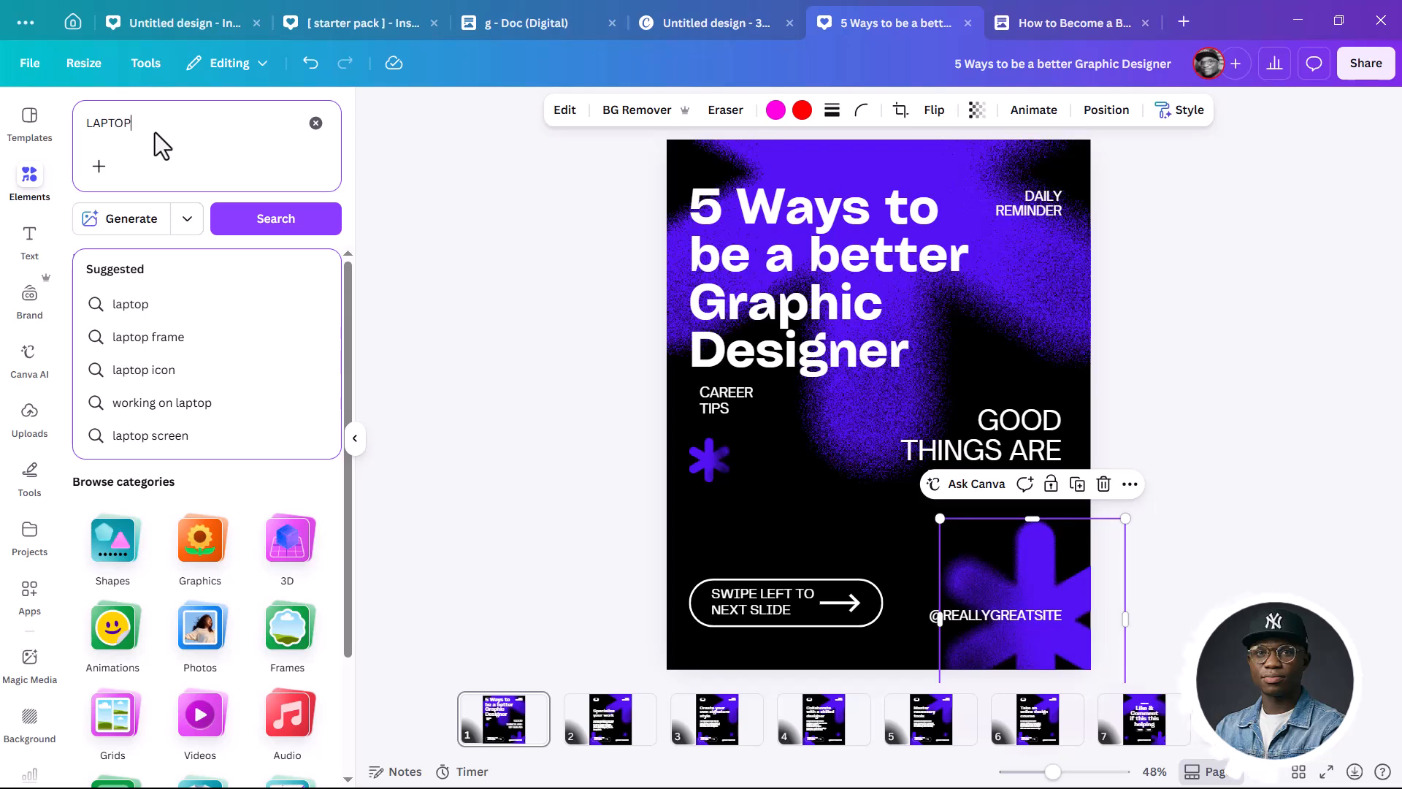
type("P")
key("Return")
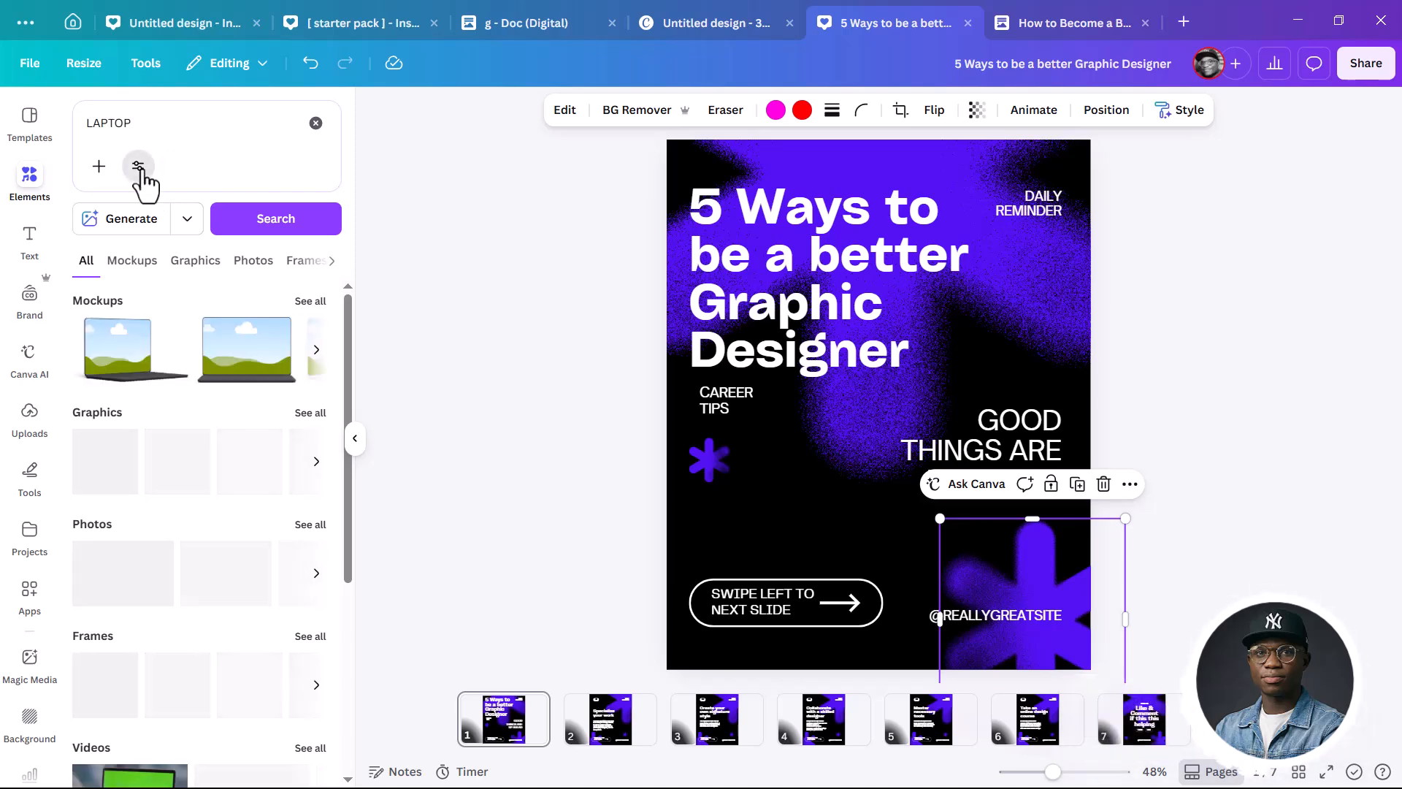
Restrict the laptop search results to graphics with the Animated filter applied
left_click(138, 167)
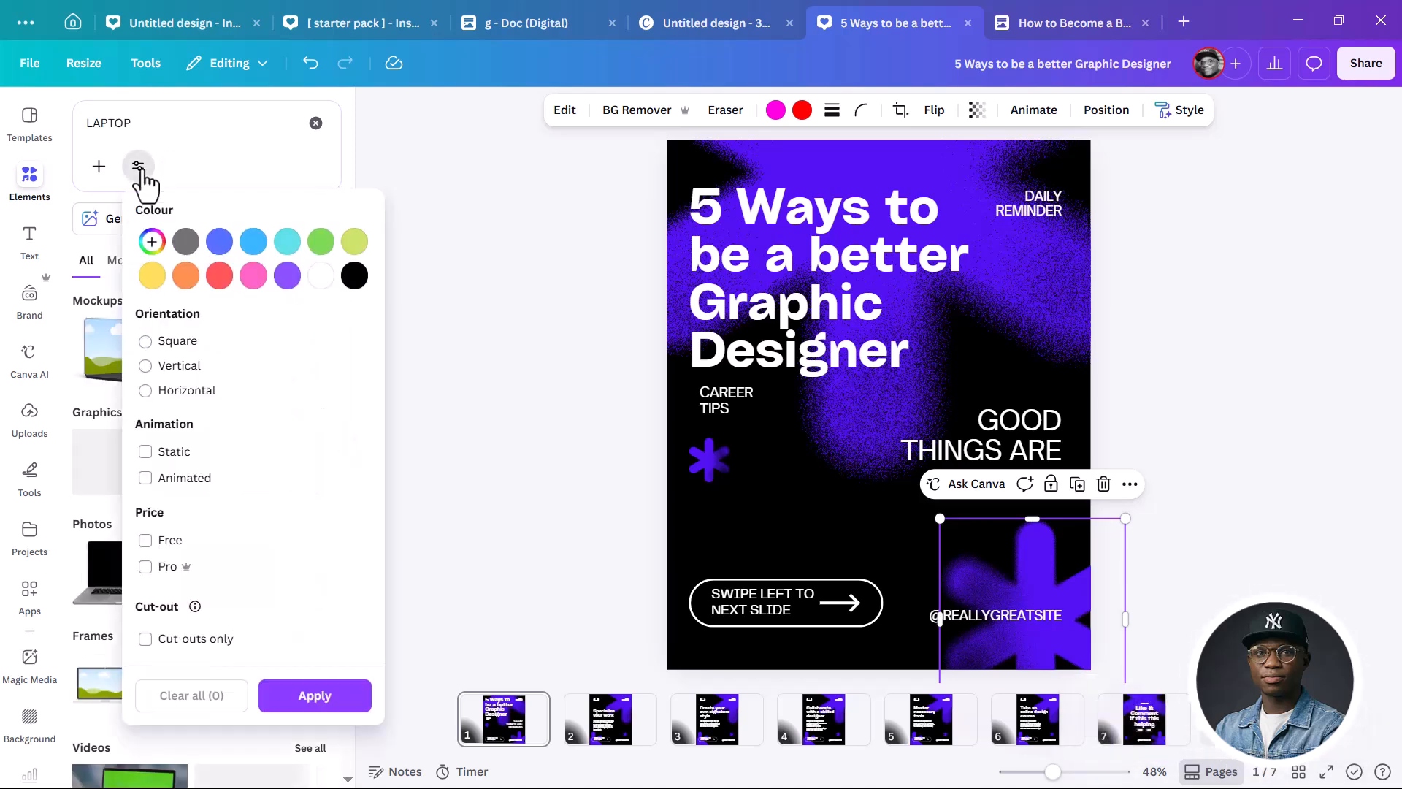
left_click(171, 479)
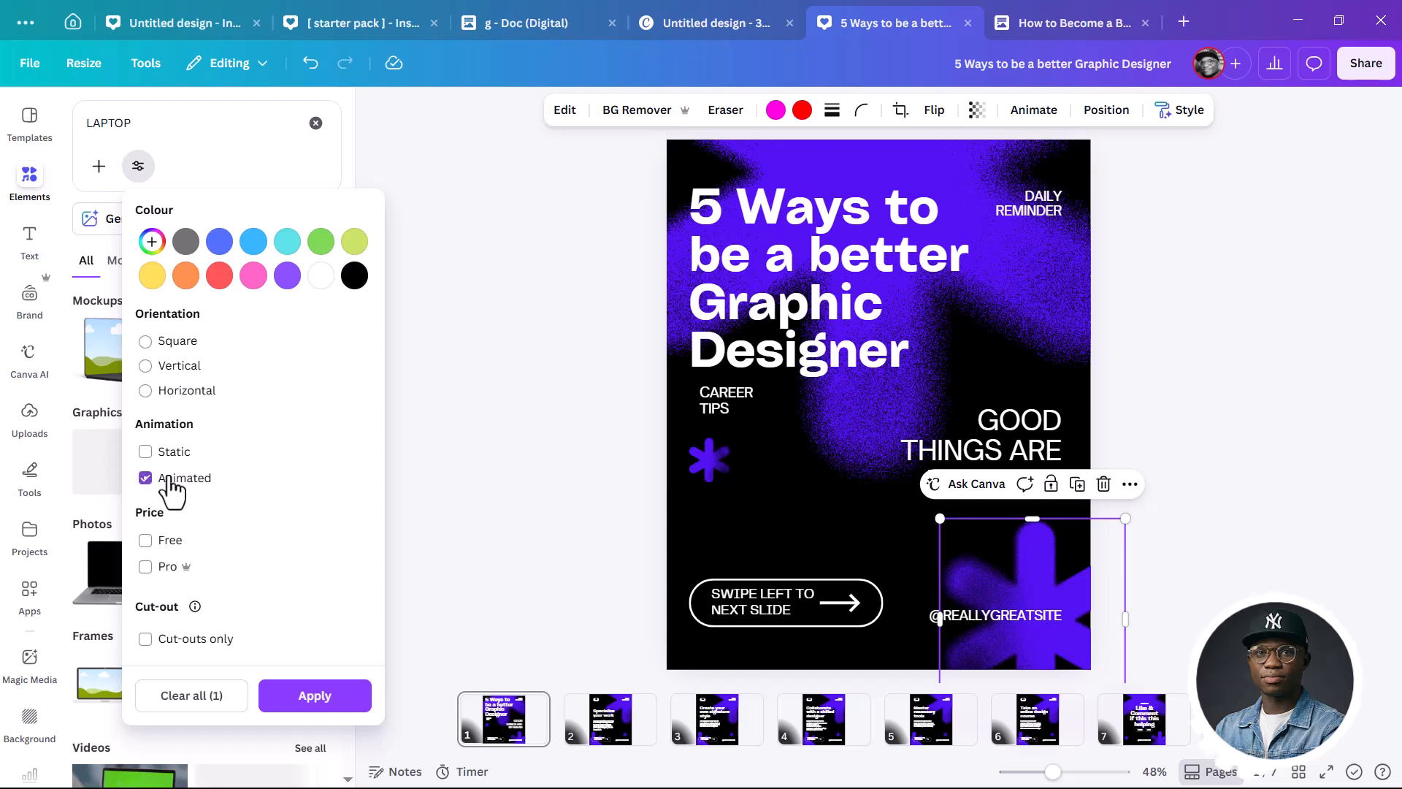
left_click(333, 694)
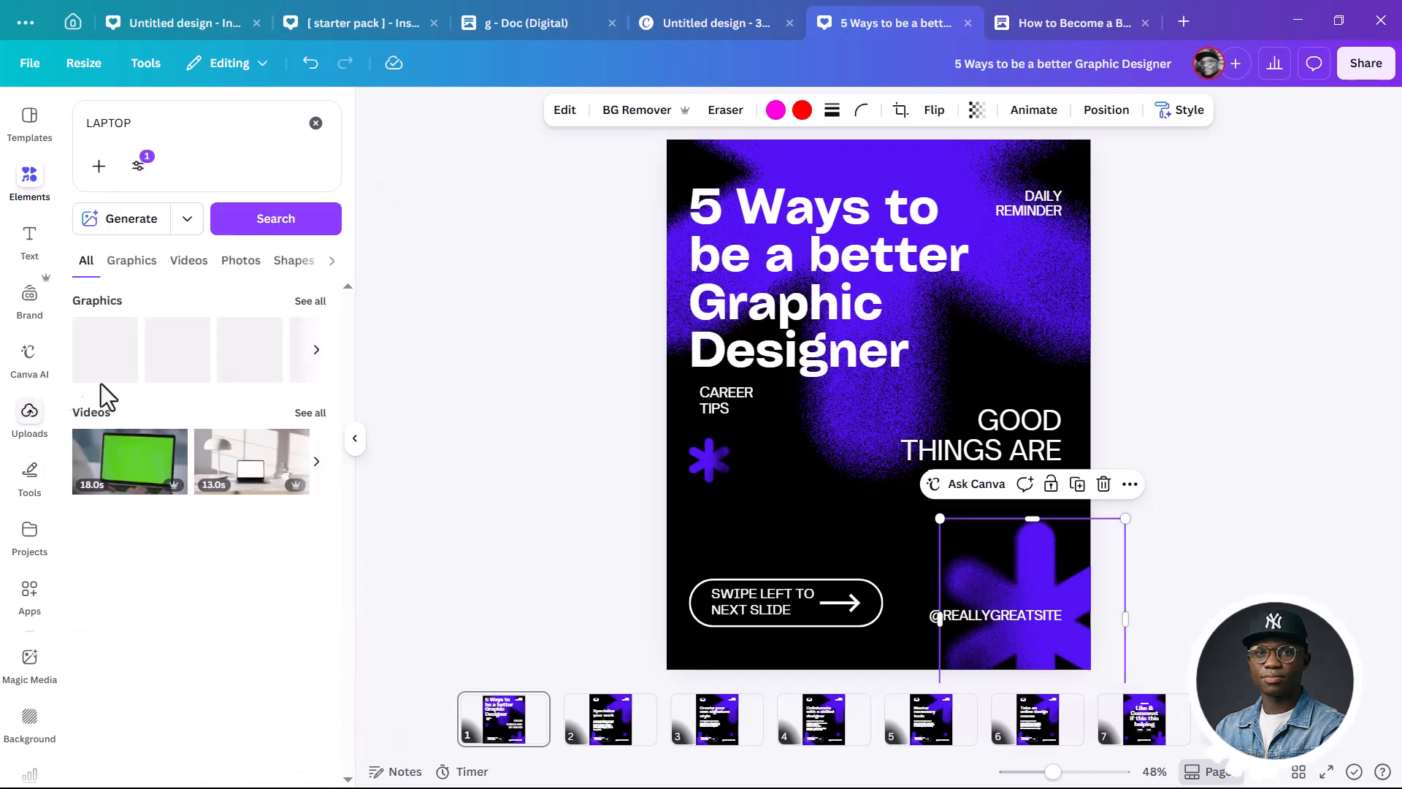
left_click(310, 300)
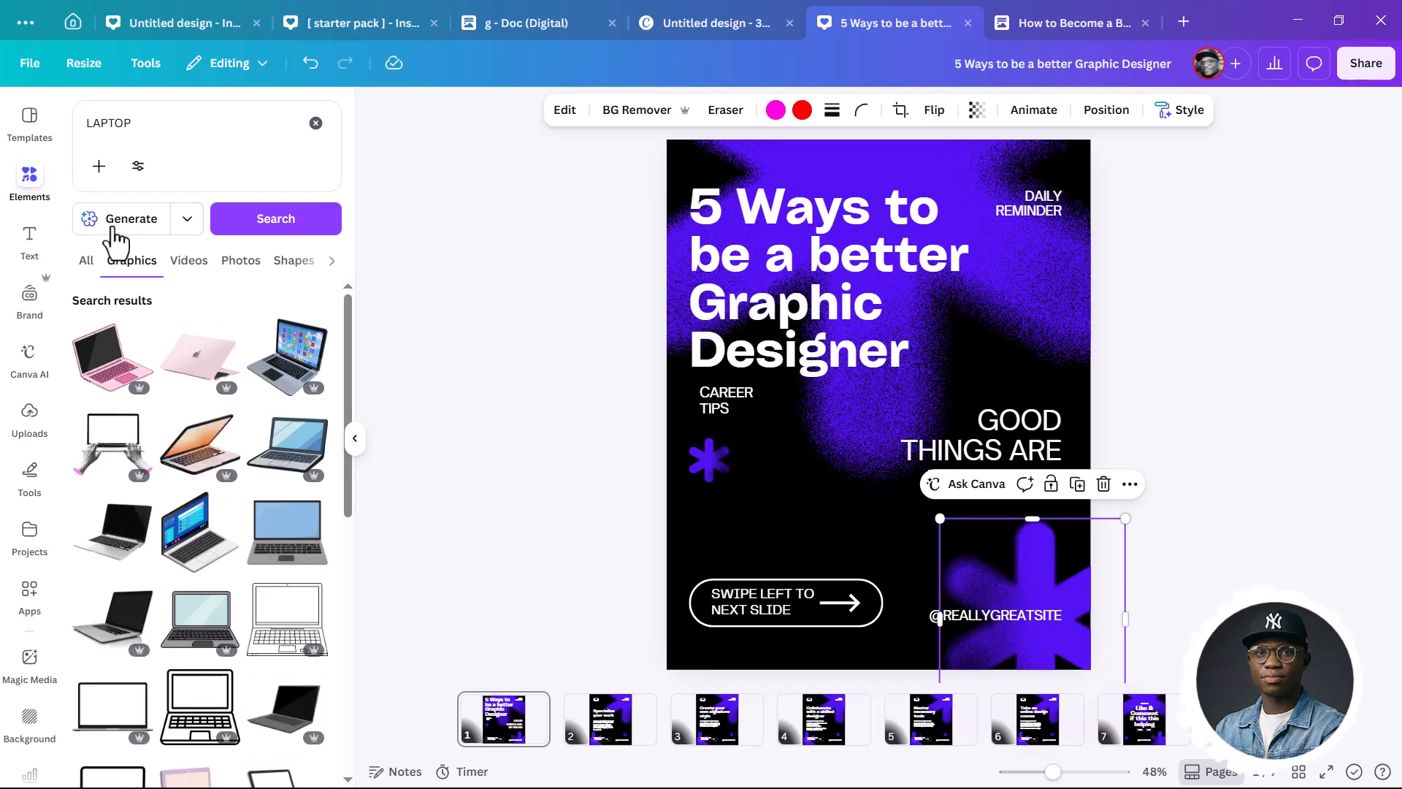
left_click(138, 166)
left_click(145, 477)
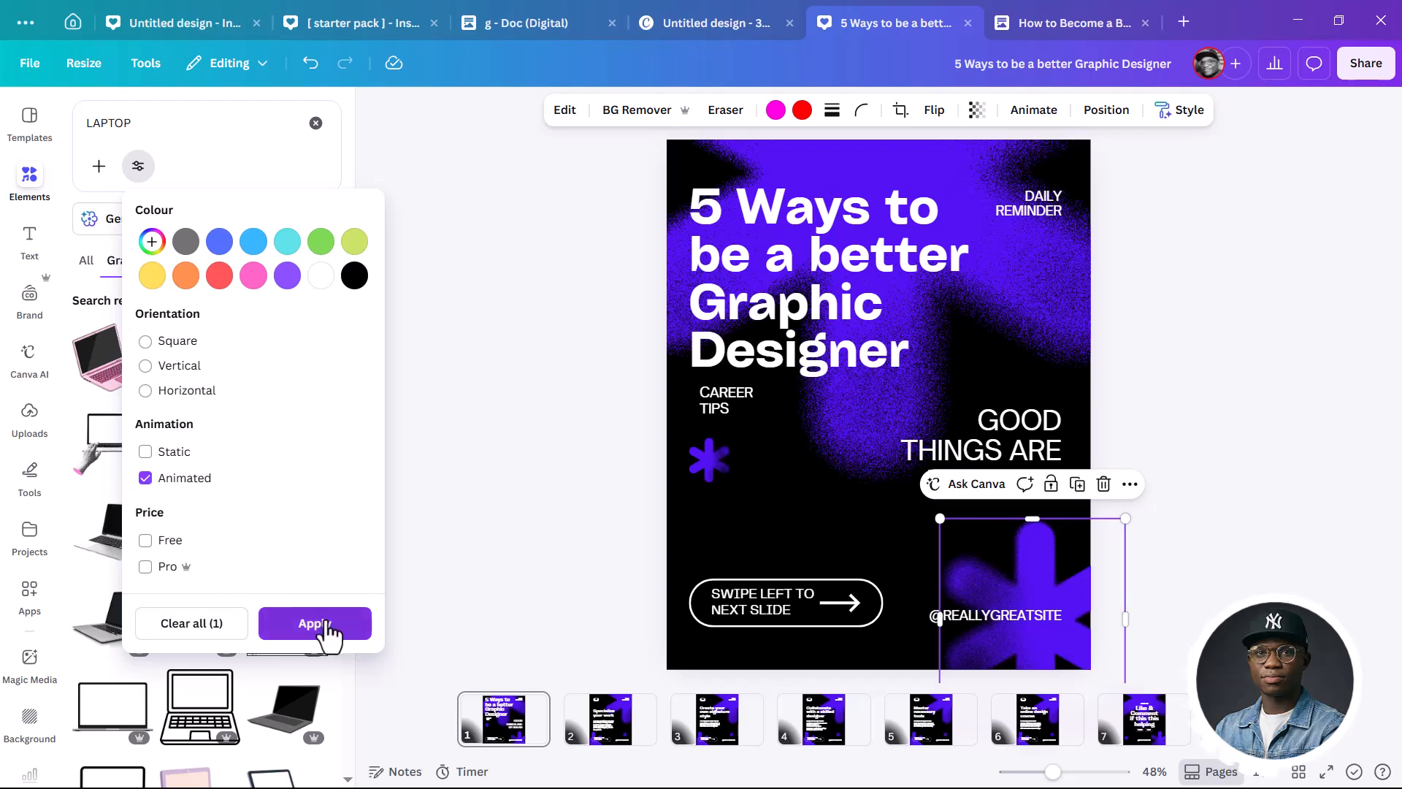
left_click(316, 622)
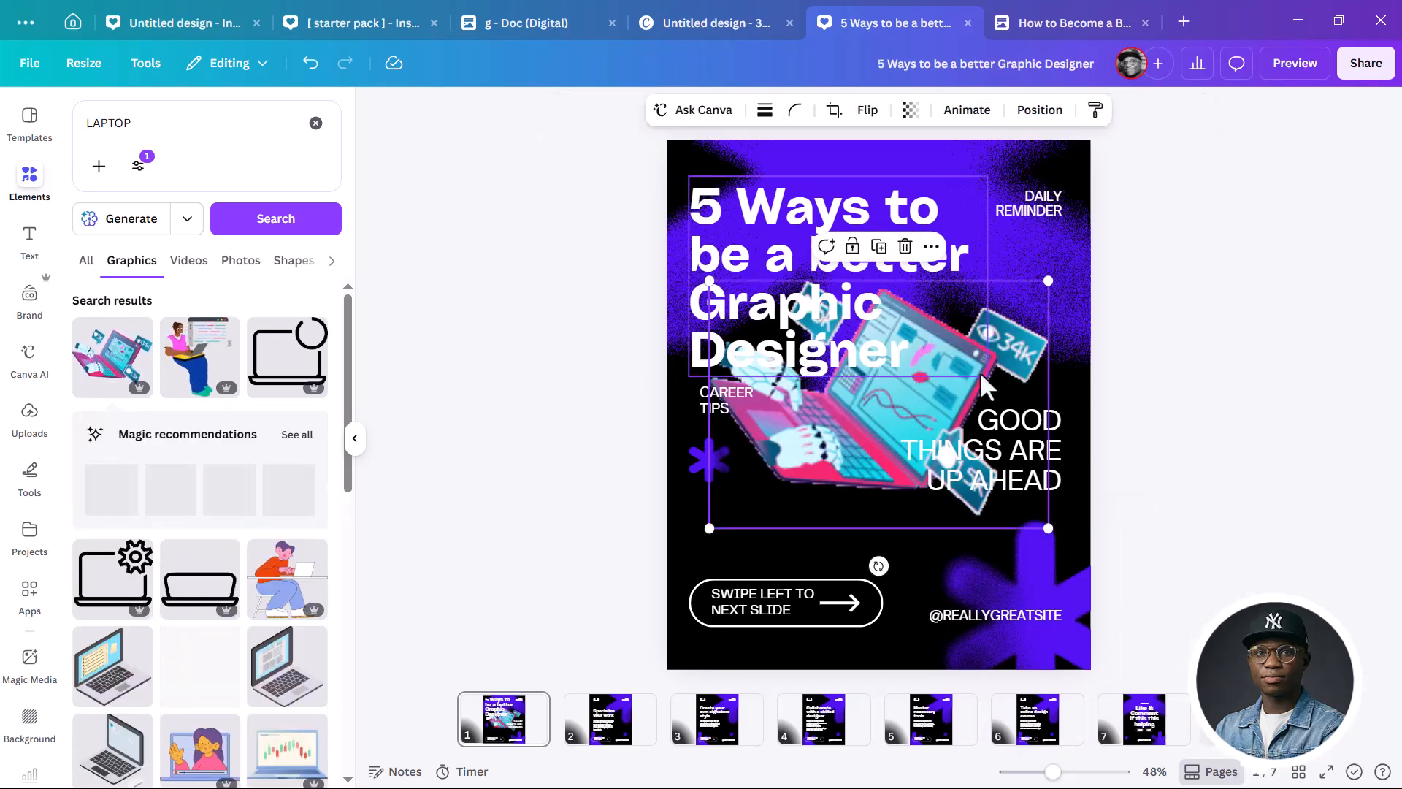
Add the animated pink laptop graphic to the cover, shrink it into the lower-right area, and move the "GOOD THINGS ARE UP AHEAD" tagline above it
left_click_drag(1006, 362, 1008, 412)
left_click_drag(1051, 581, 933, 492)
left_click_drag(829, 449, 939, 544)
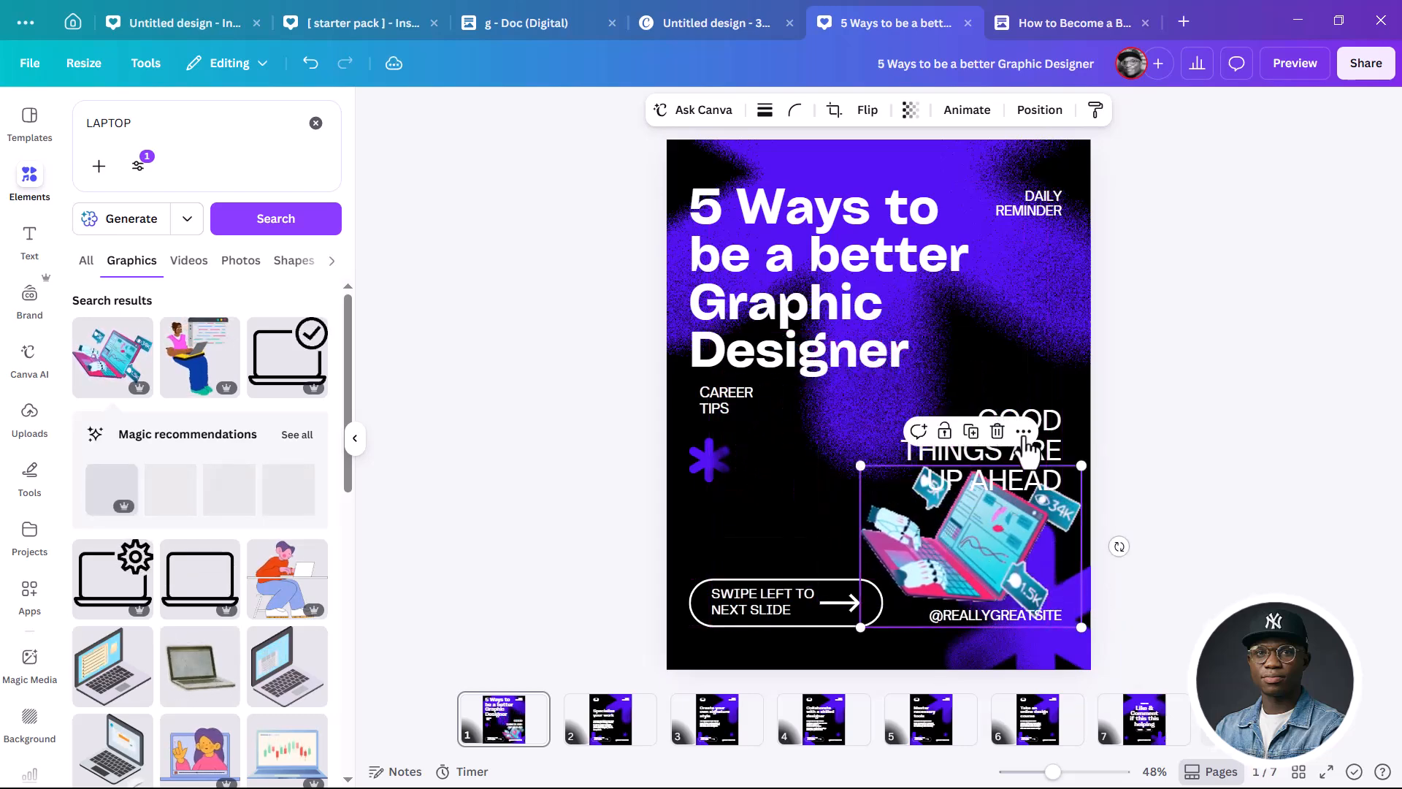
left_click(1041, 433)
left_click_drag(1041, 445, 1036, 399)
left_click(1014, 517)
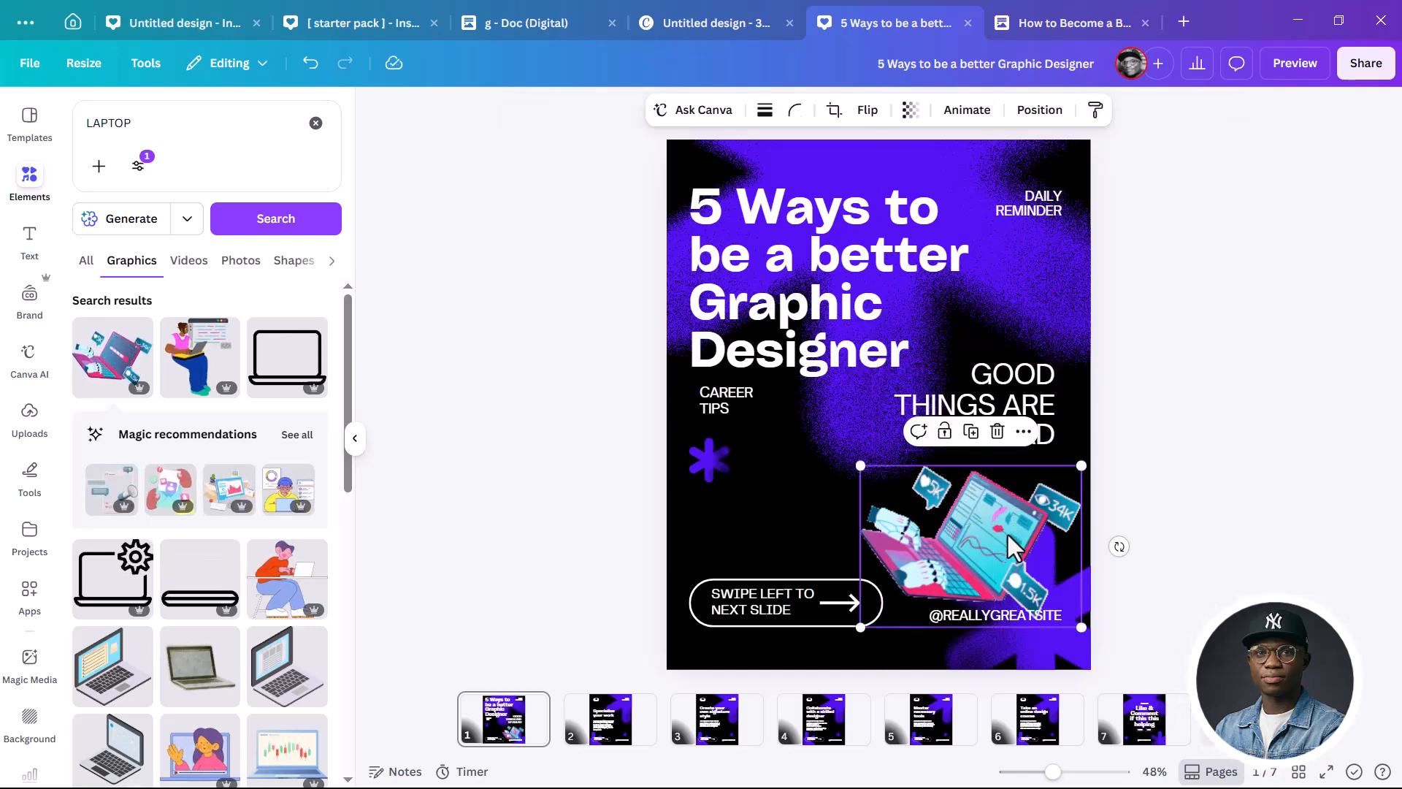
left_click_drag(1005, 535, 1008, 531)
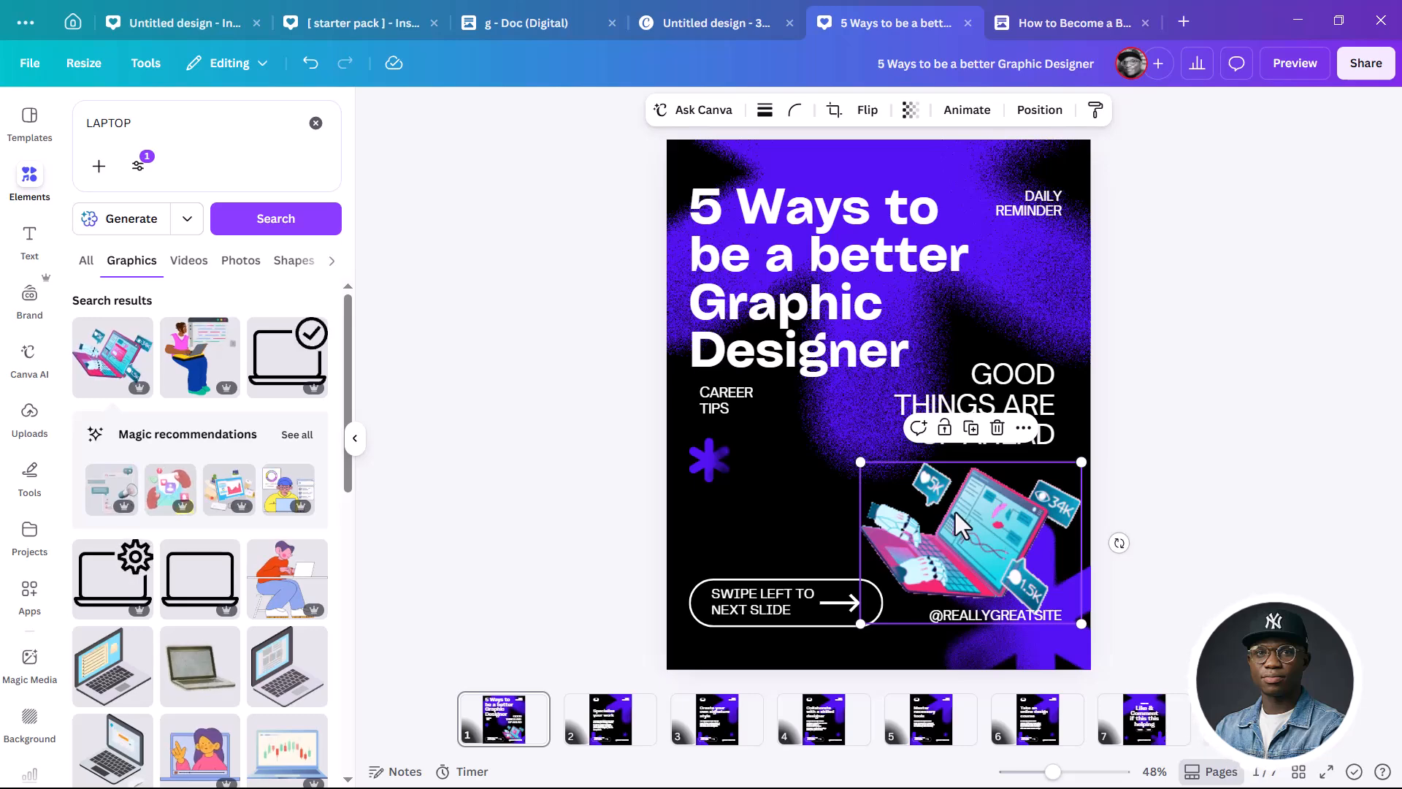
Apply the Rotate add-on effect to the large purple shape on page 2 and set a slow clockwise rotation
scroll(208, 542, "down", 3)
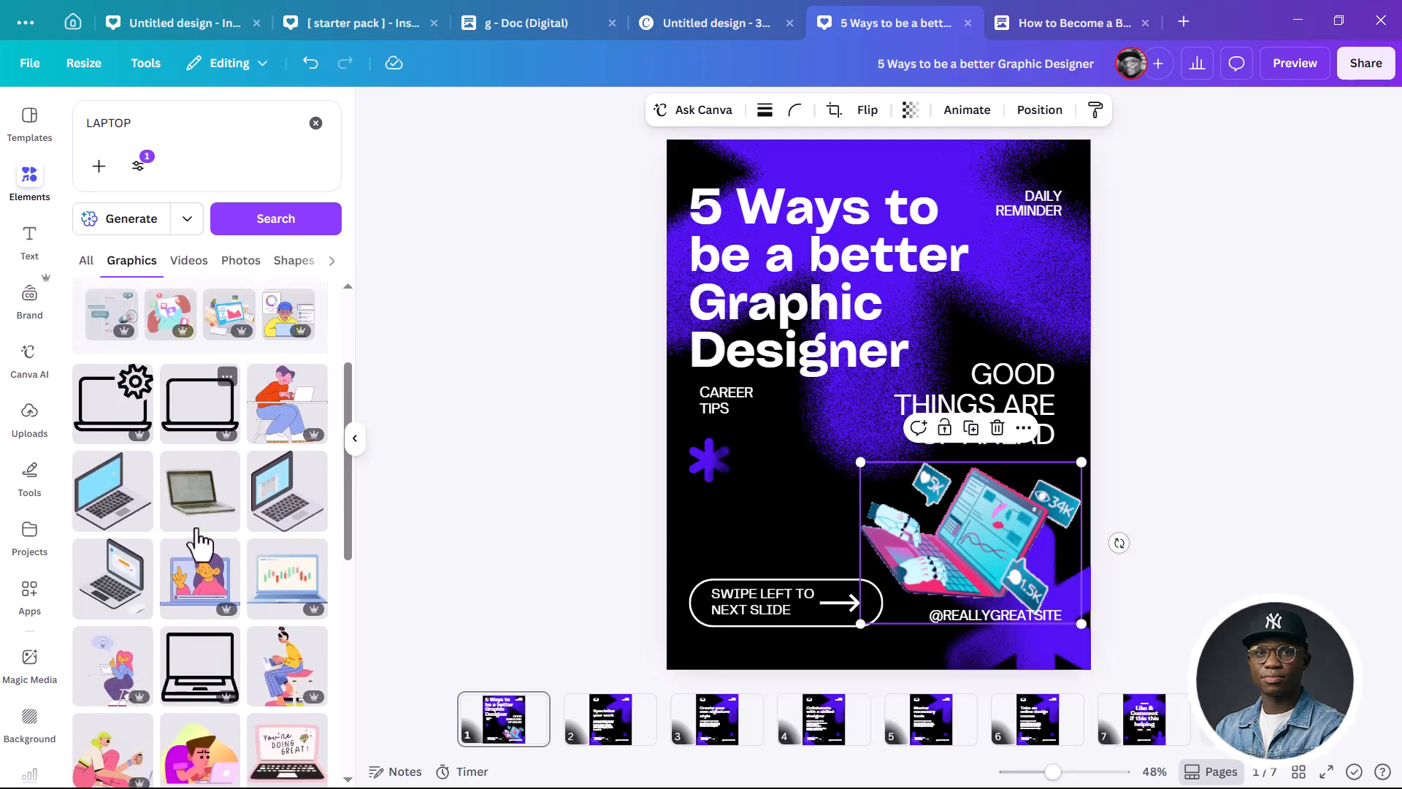
left_click(613, 723)
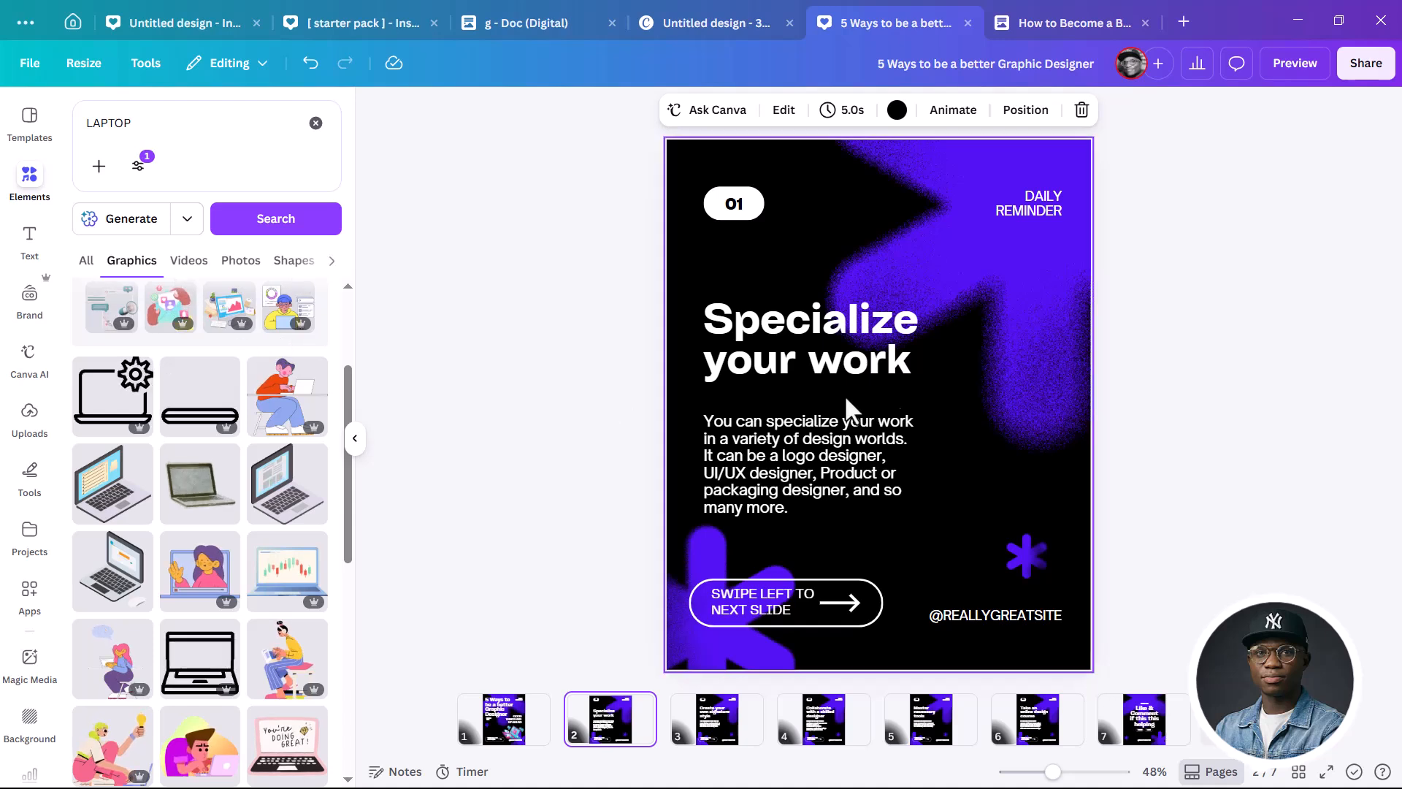
left_click(948, 195)
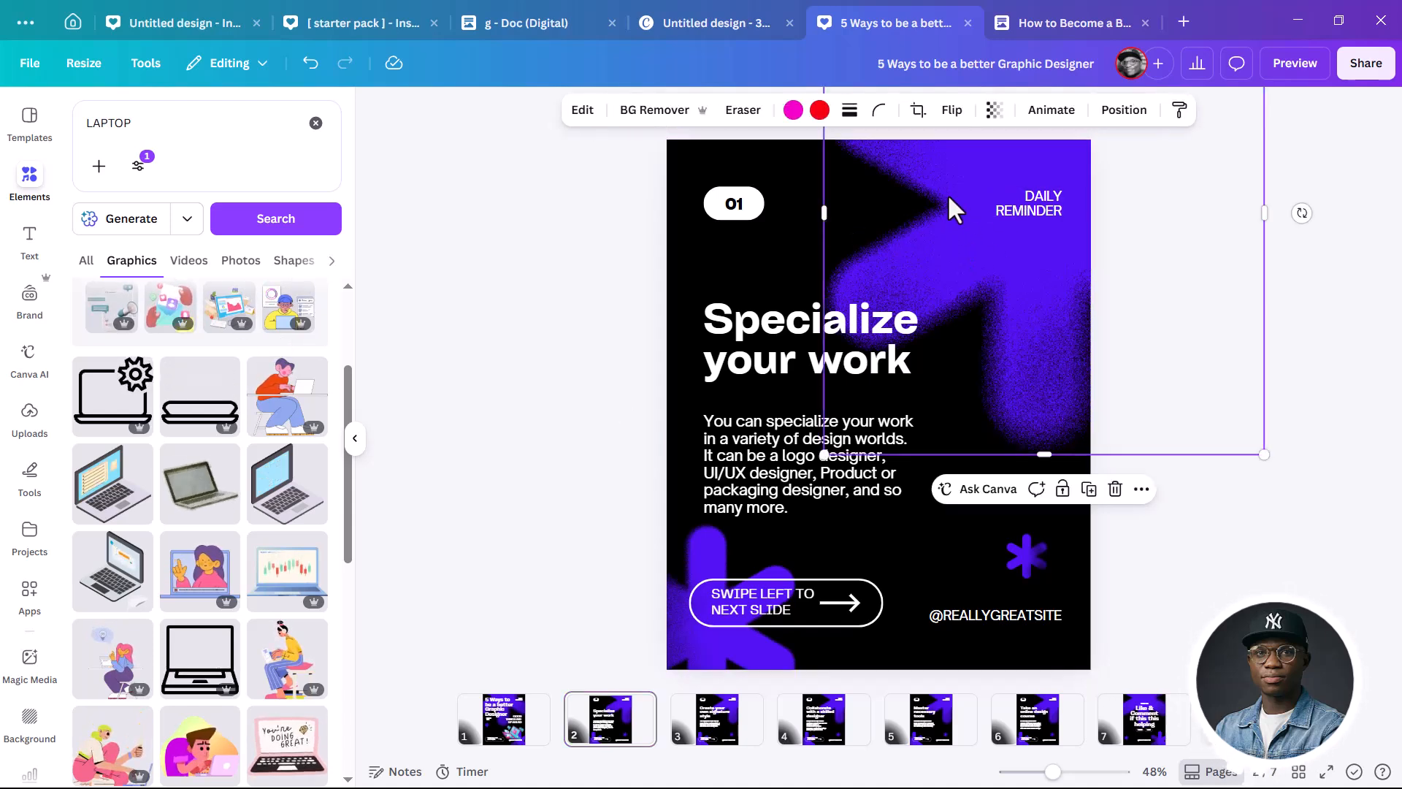
left_click(1033, 111)
scroll(167, 569, "down", 3)
scroll(173, 589, "down", 10)
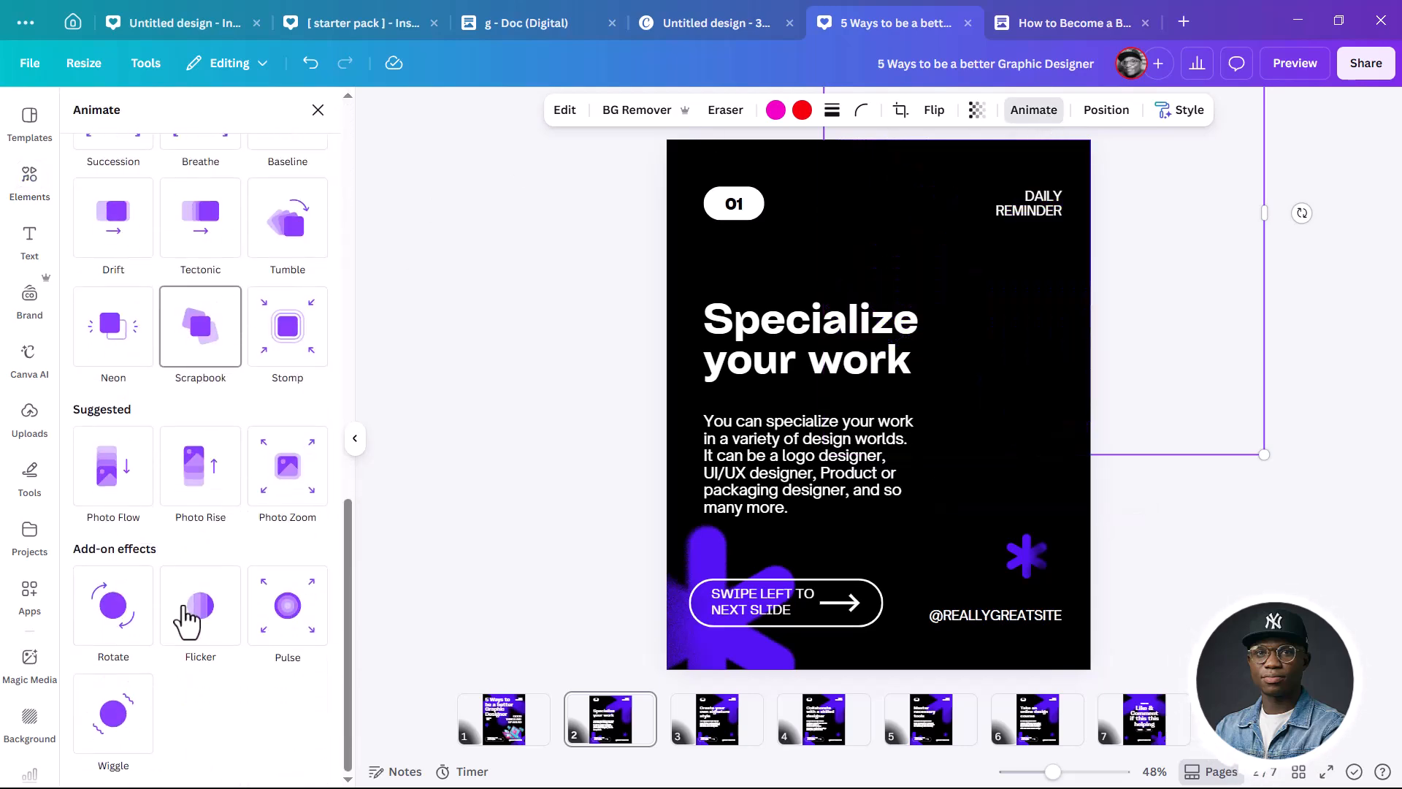
left_click(120, 620)
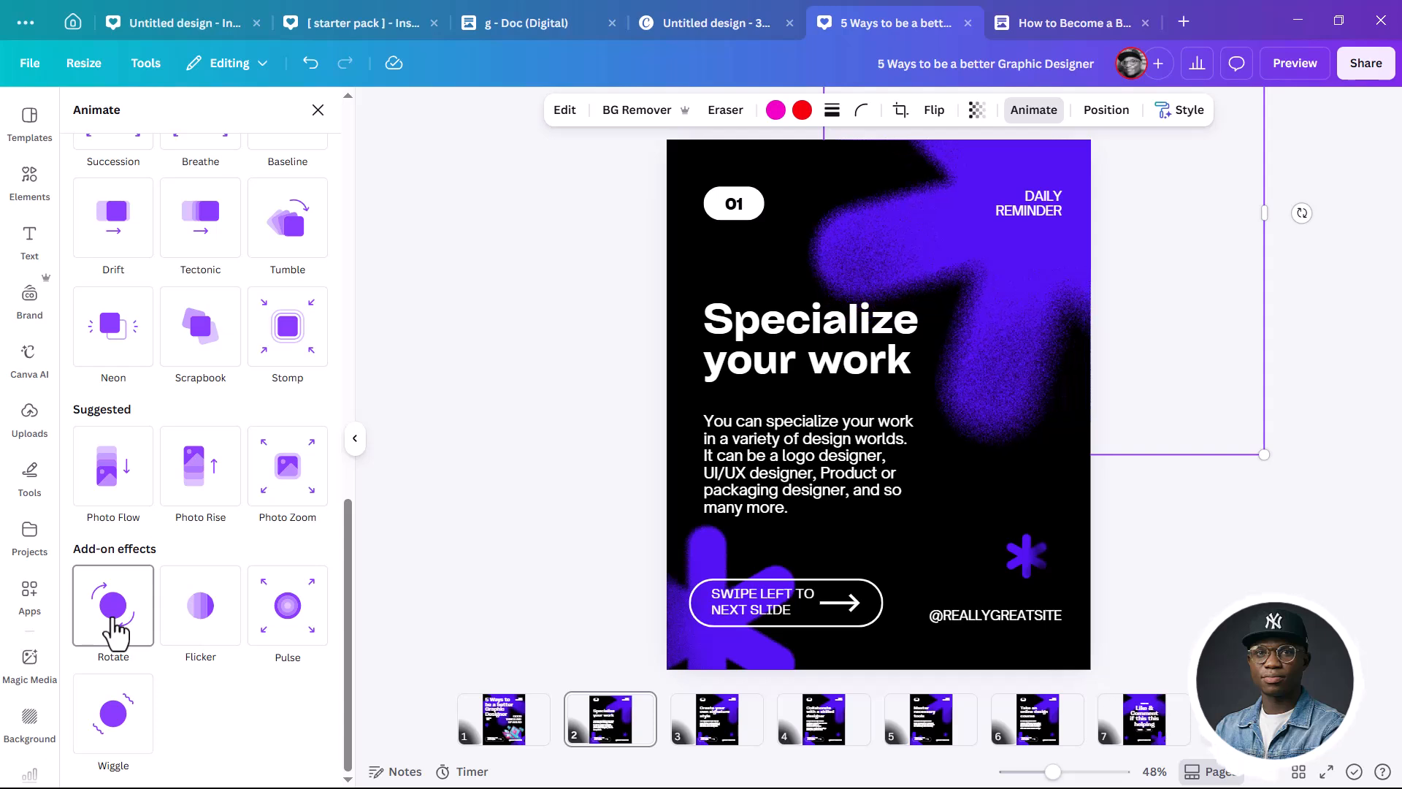
left_click_drag(200, 713, 125, 714)
scroll(141, 708, "down", 1)
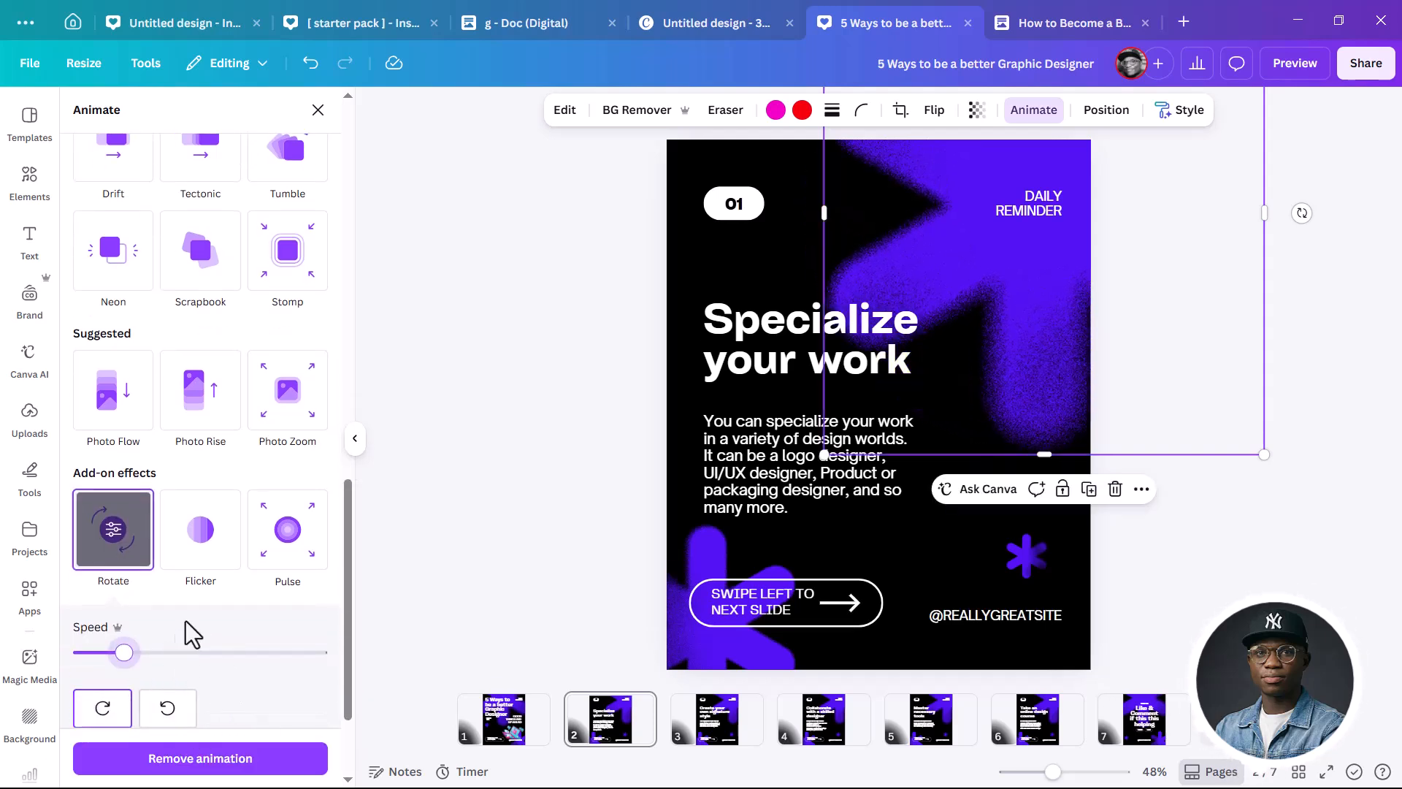
Apply the Wiggle add-on effect to the small purple asterisk on page 3 and reduce its intensity to a low level
left_click(715, 719)
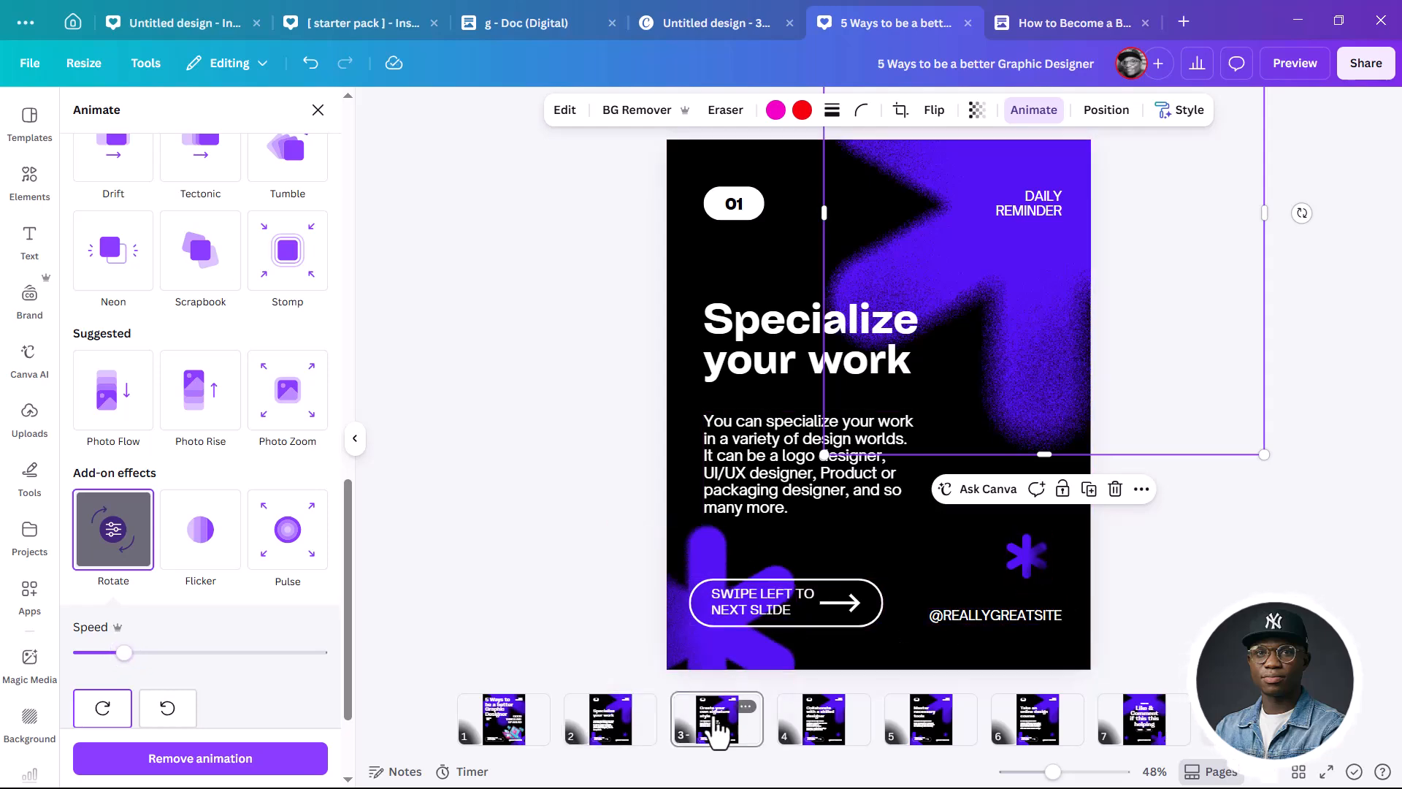
left_click(1017, 555)
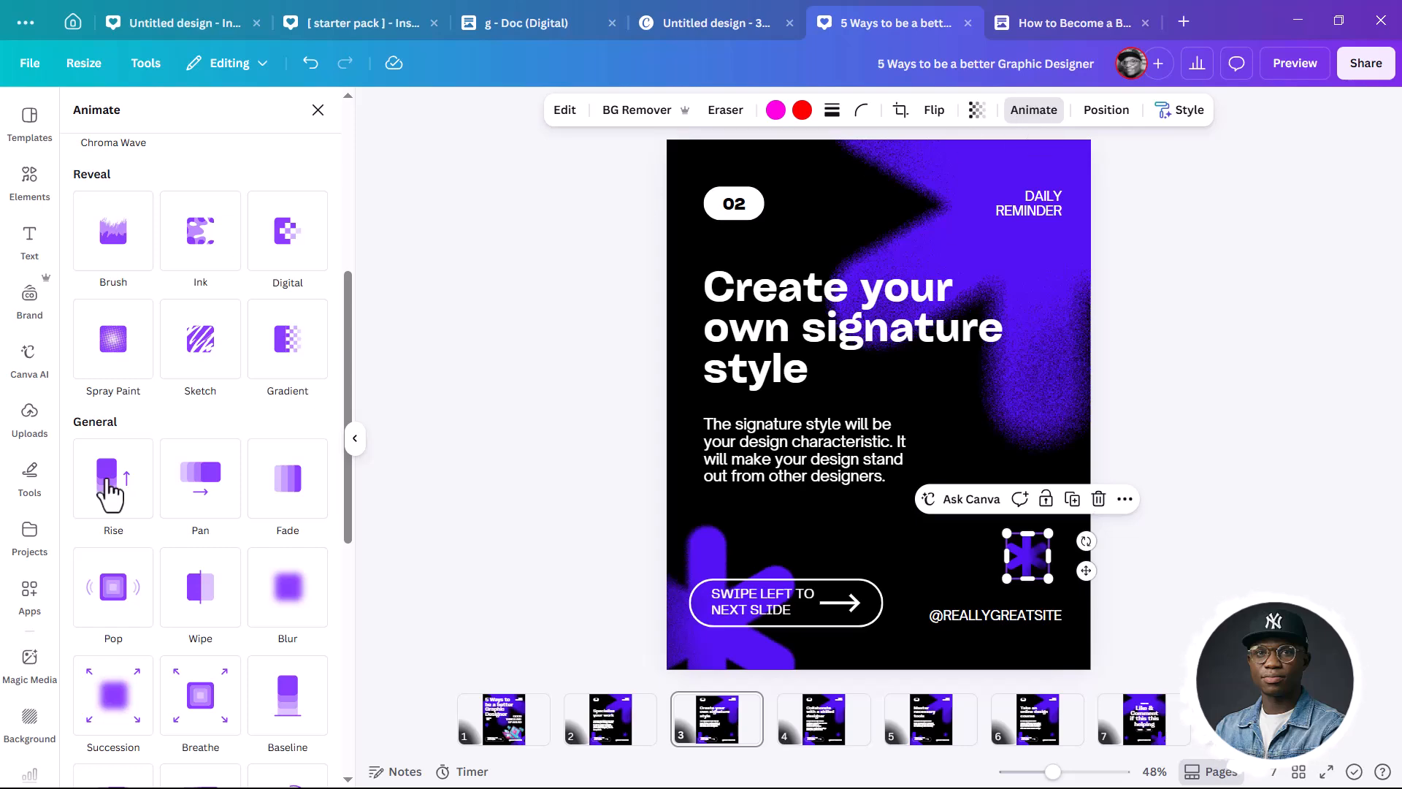
scroll(113, 511, "down", 8)
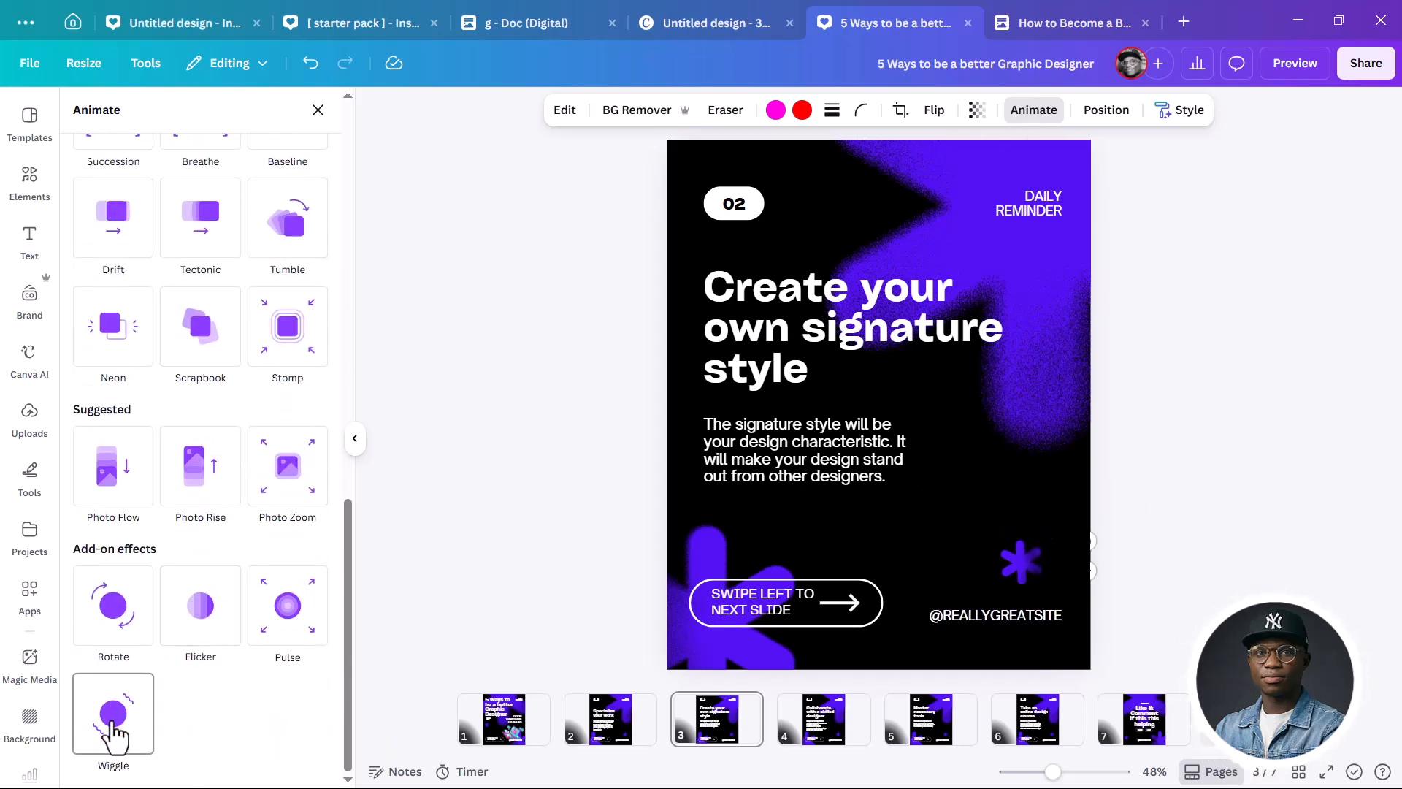
left_click(114, 731)
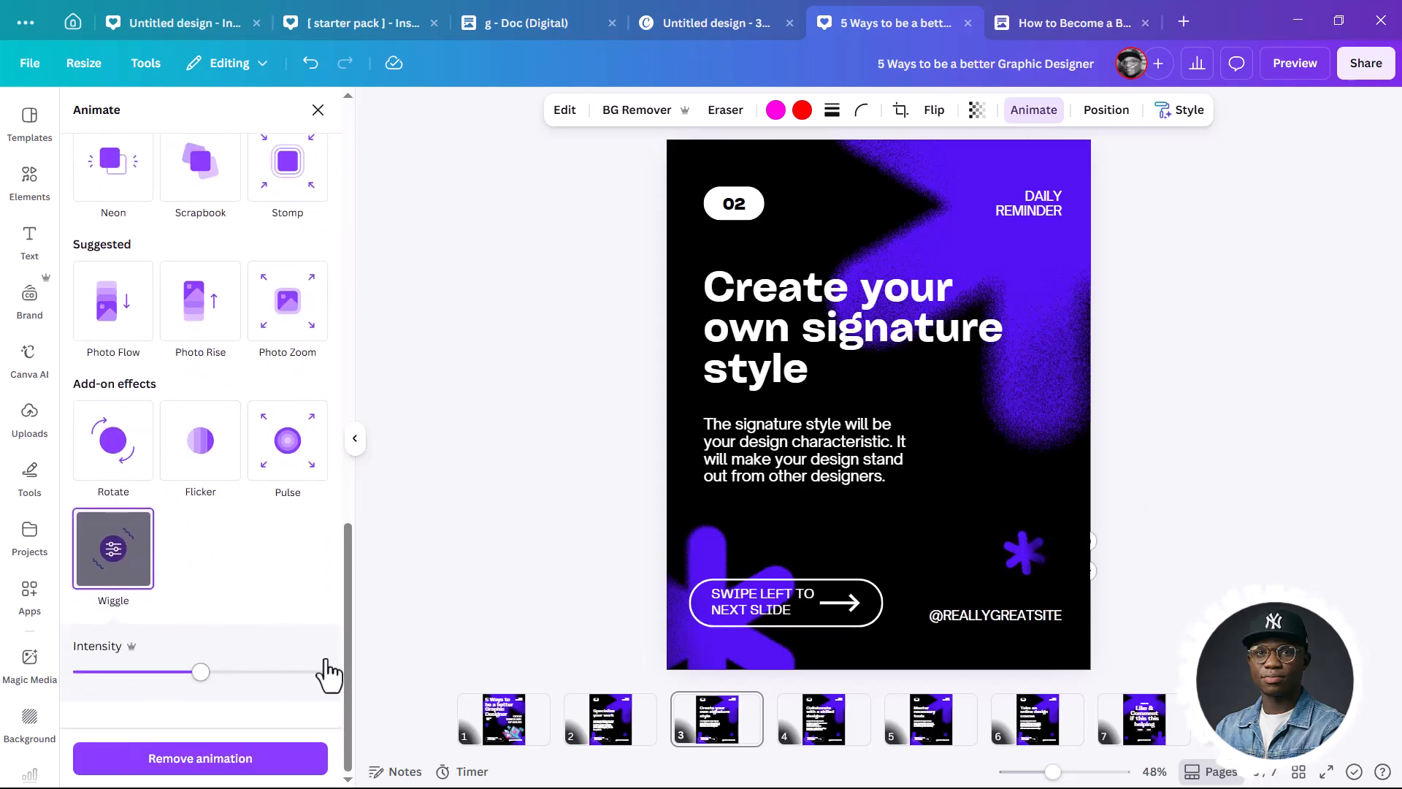
left_click_drag(191, 685, 98, 678)
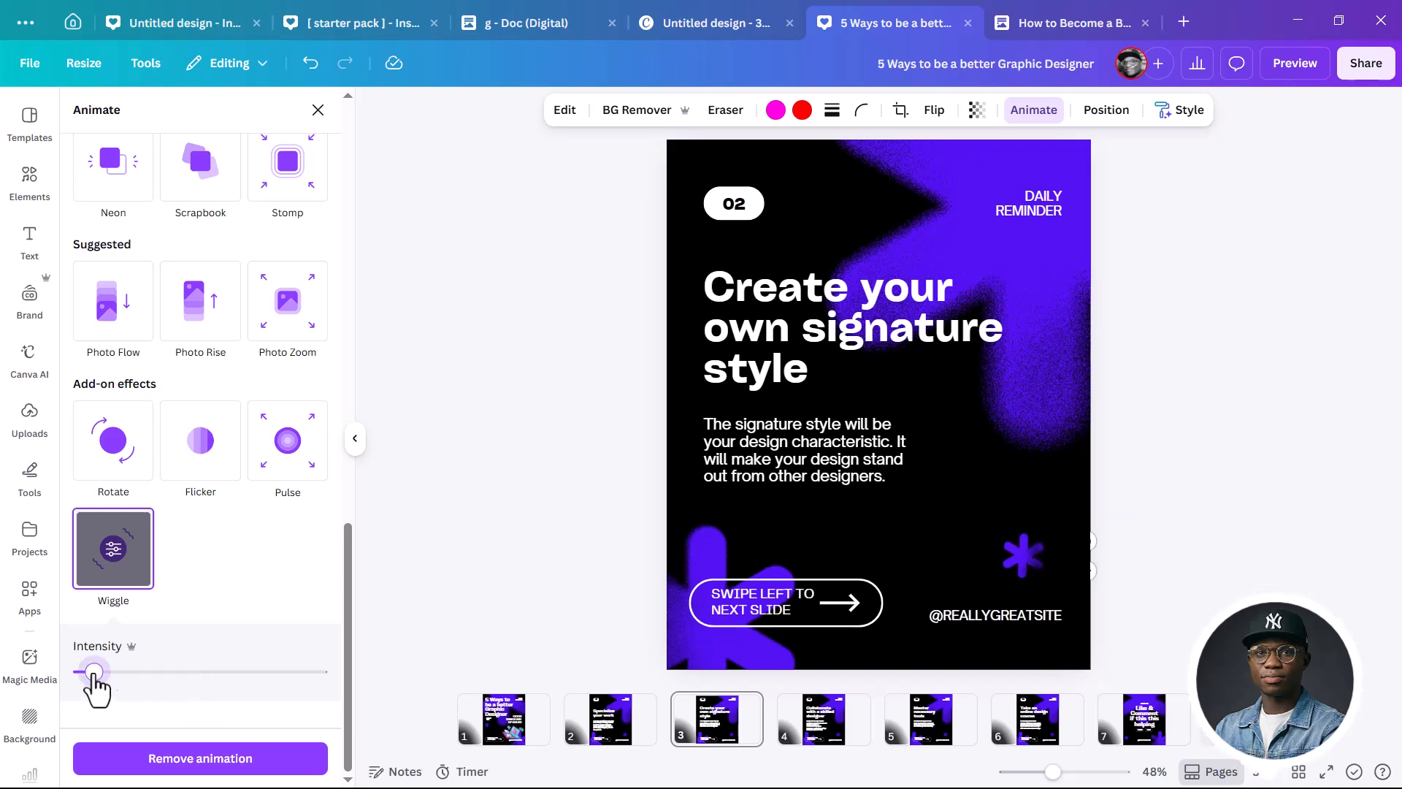
Apply the Rotate add-on effect to the large purple shape in the upper-right area of page 5
left_click(821, 723)
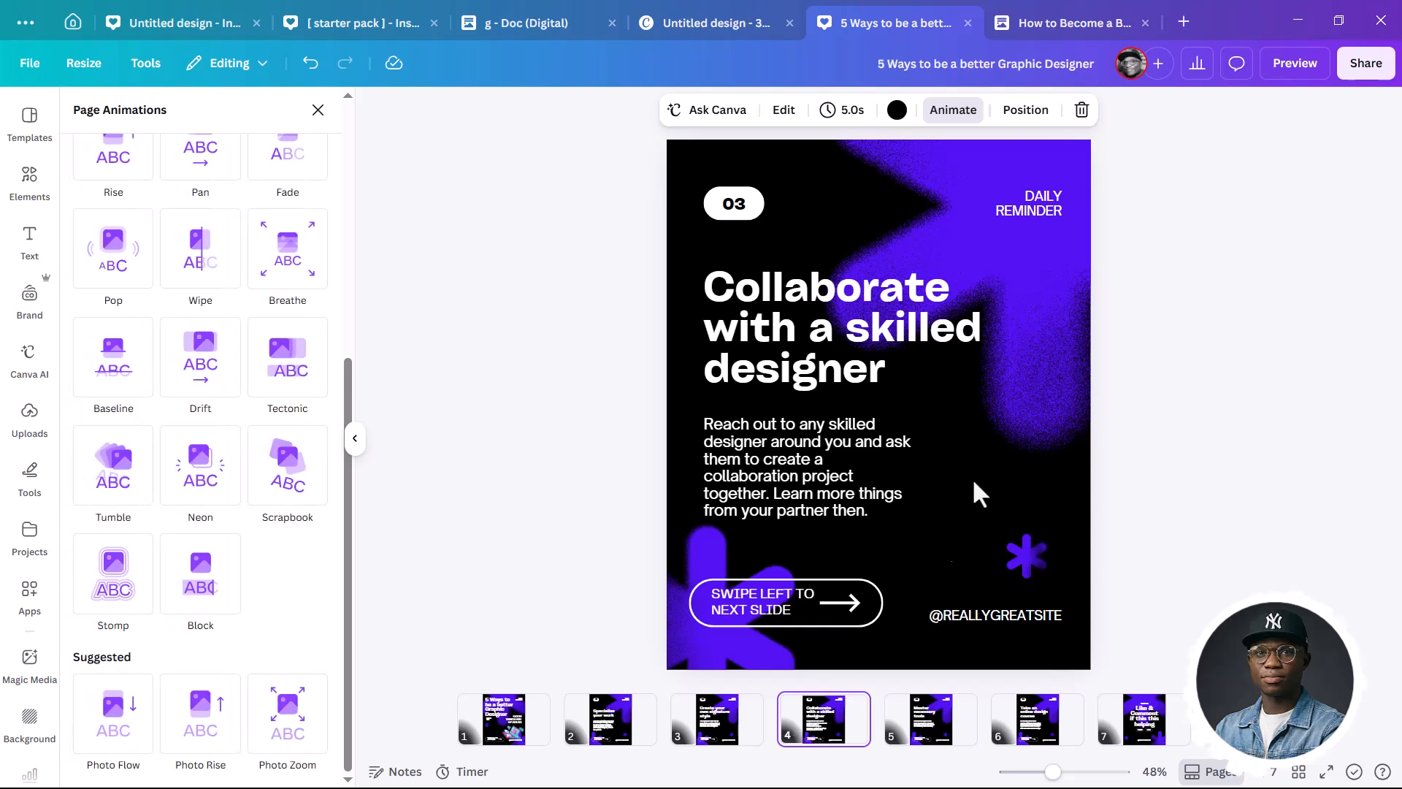
left_click(934, 753)
left_click(1050, 310)
scroll(118, 681, "down", 8)
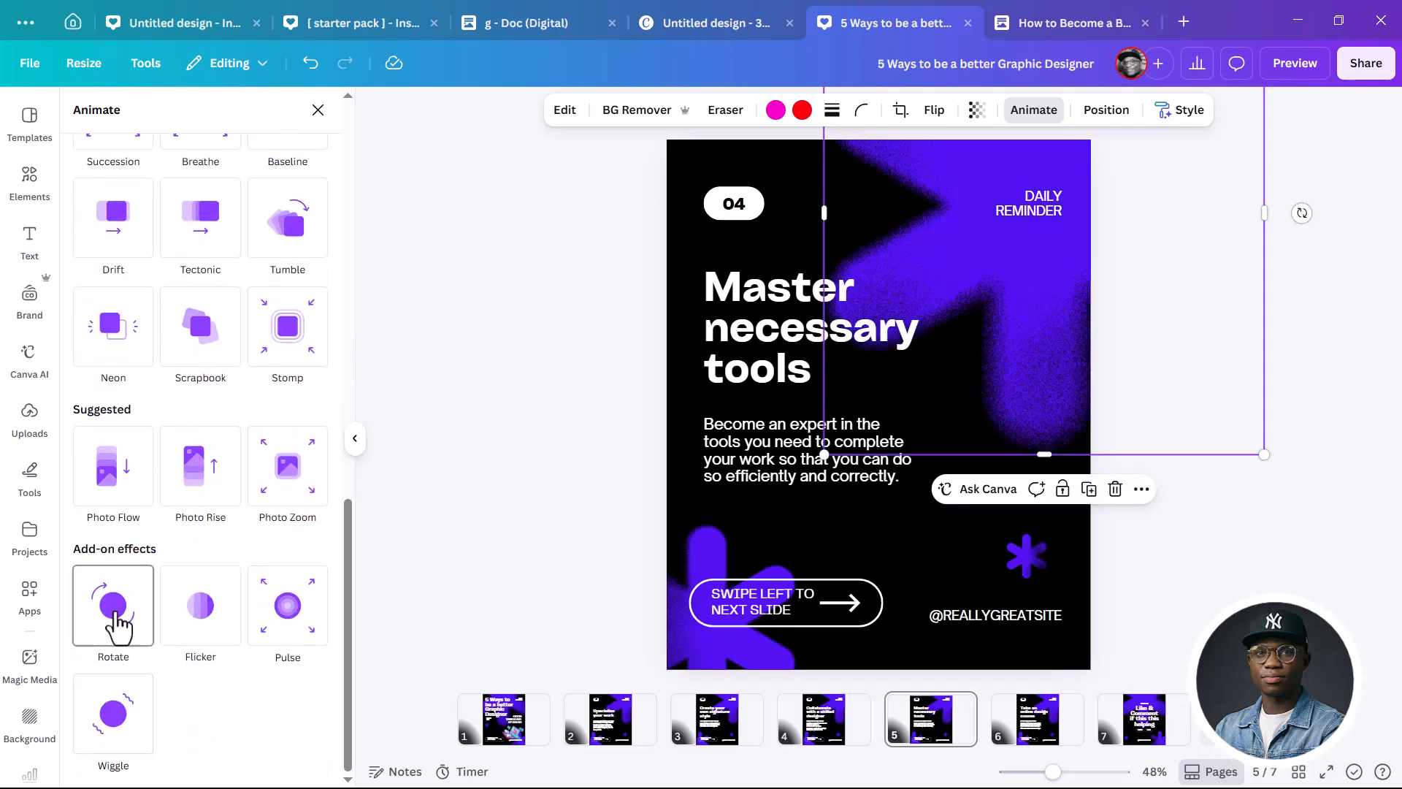
left_click(115, 620)
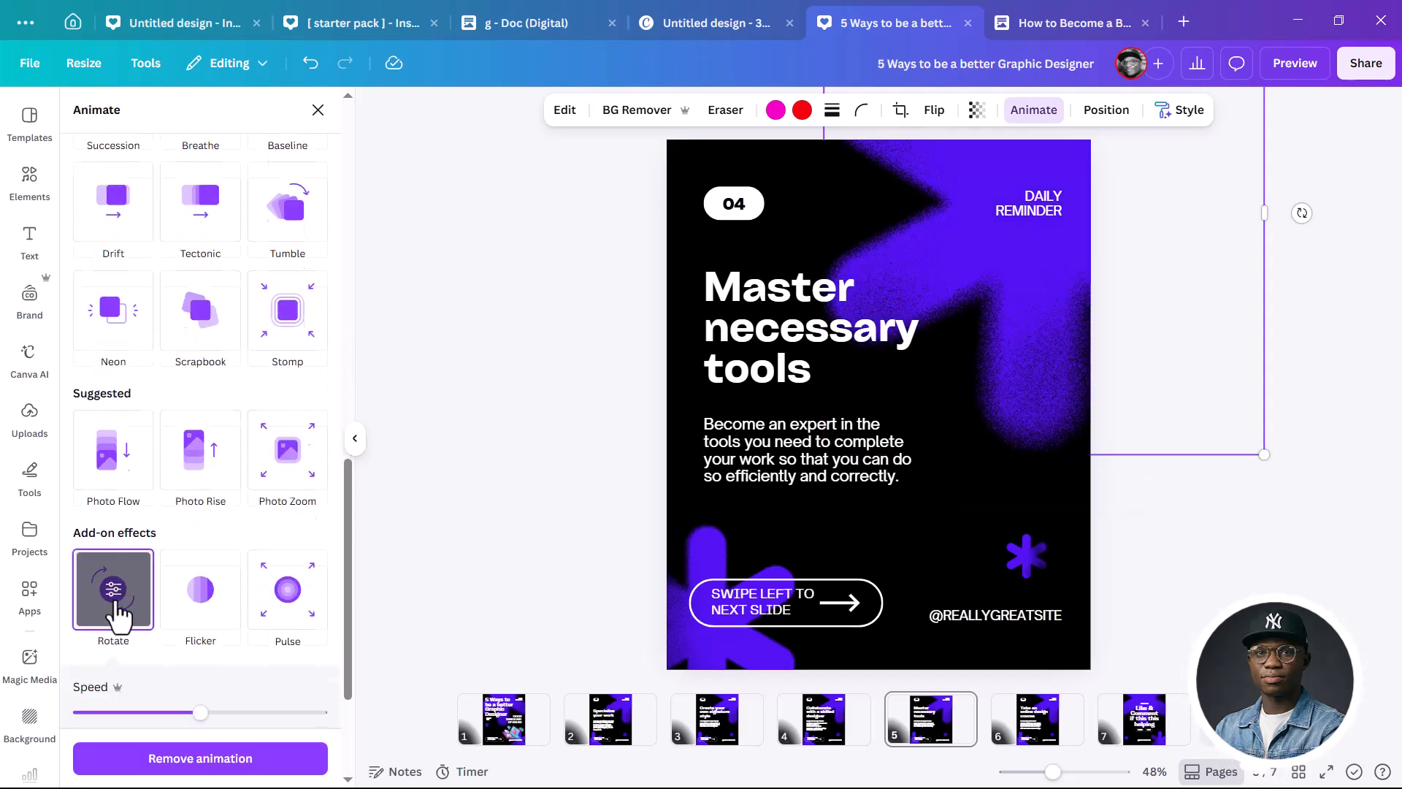
Apply the Rotate add-on effect to the purple asterisk behind the swipe-left label on page 6
left_click(1072, 738)
left_click(715, 646)
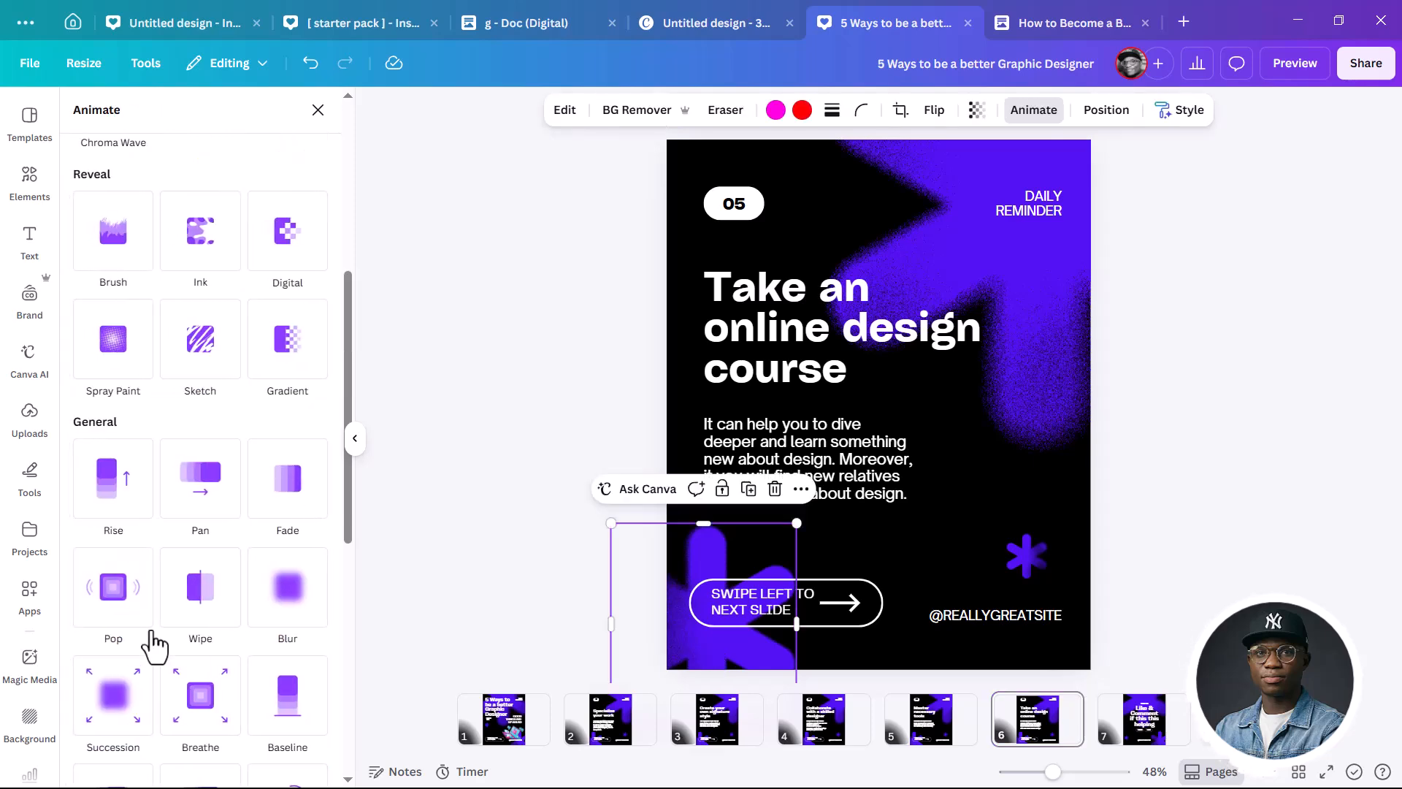
scroll(110, 686, "down", 8)
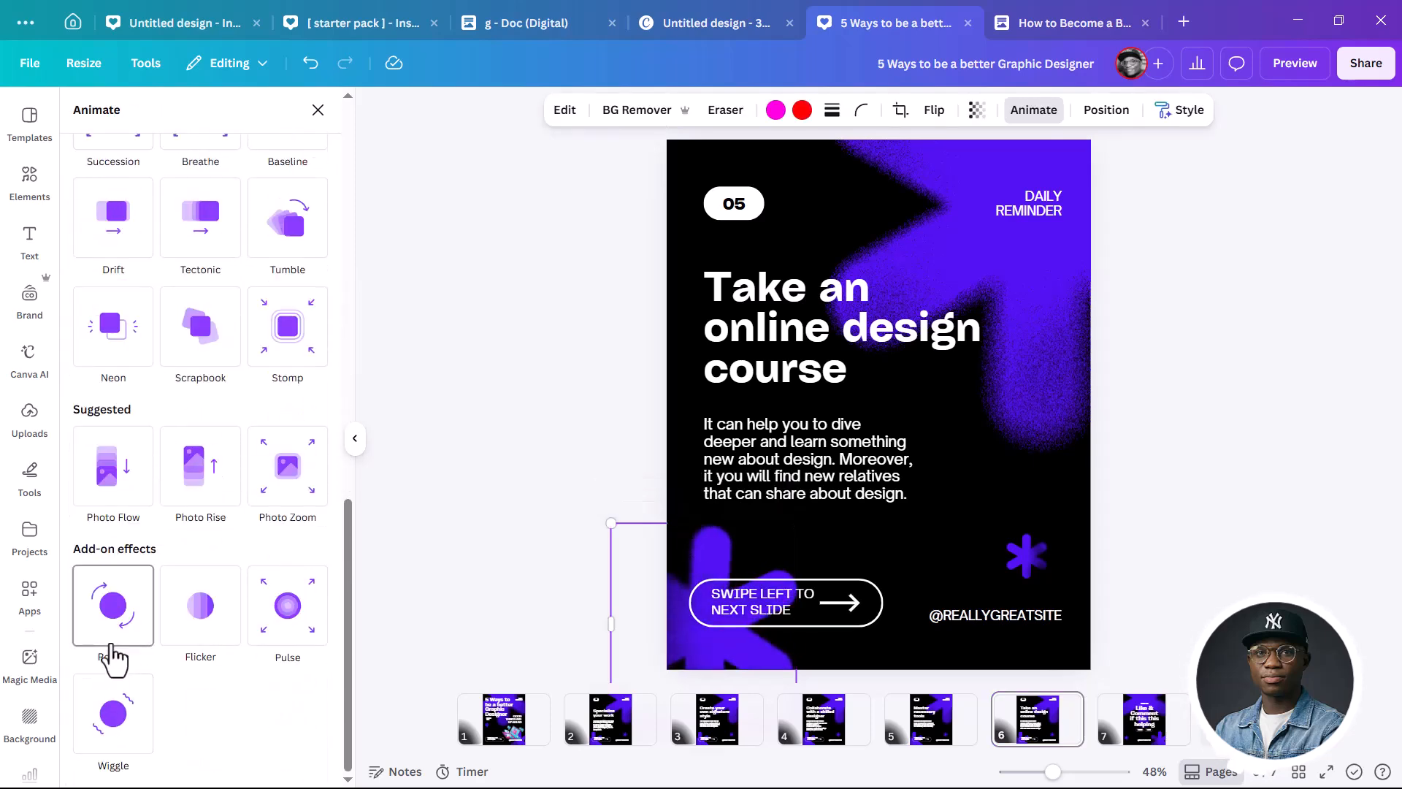
left_click(112, 643)
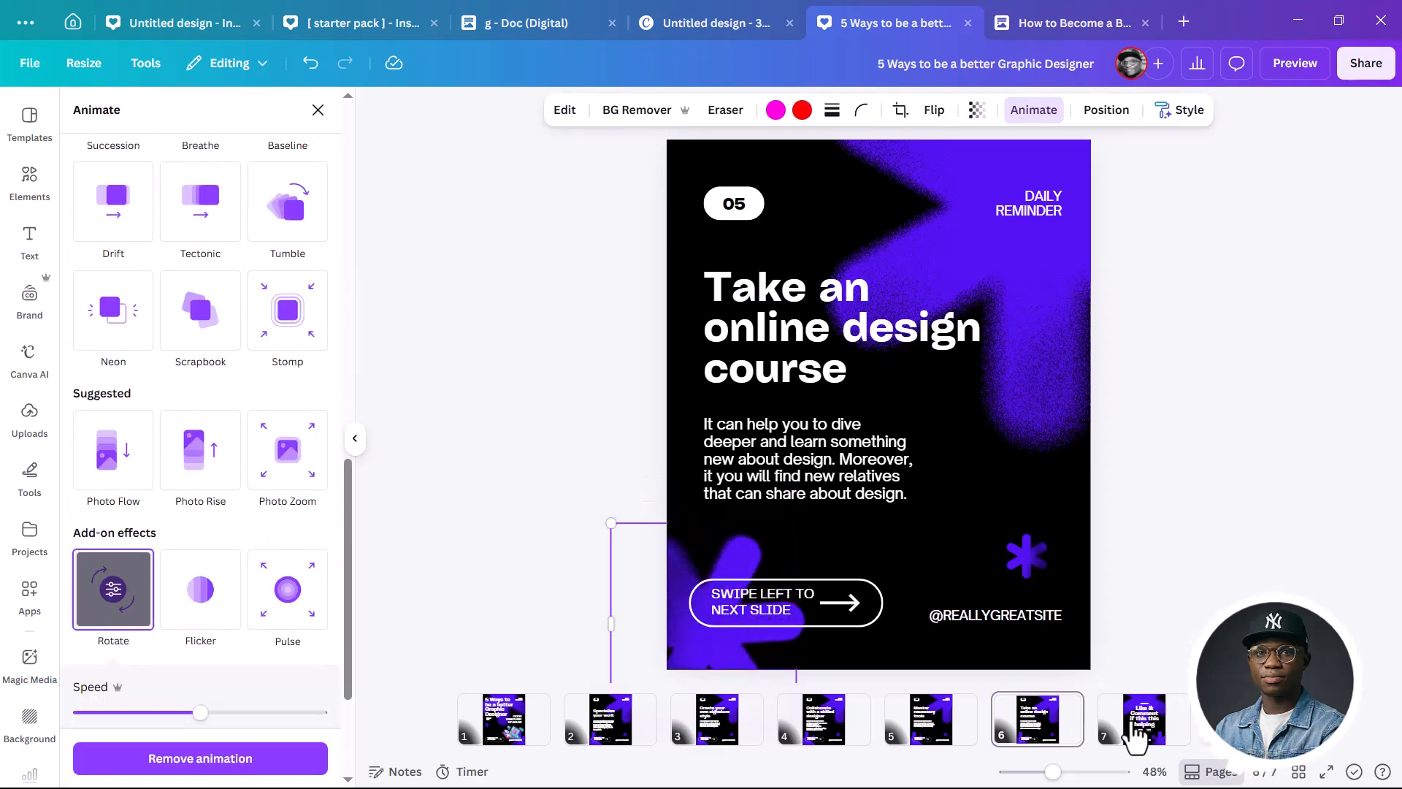
Return to the cover page and download all pages as PNG images at size 2 with High quality
left_click(475, 730)
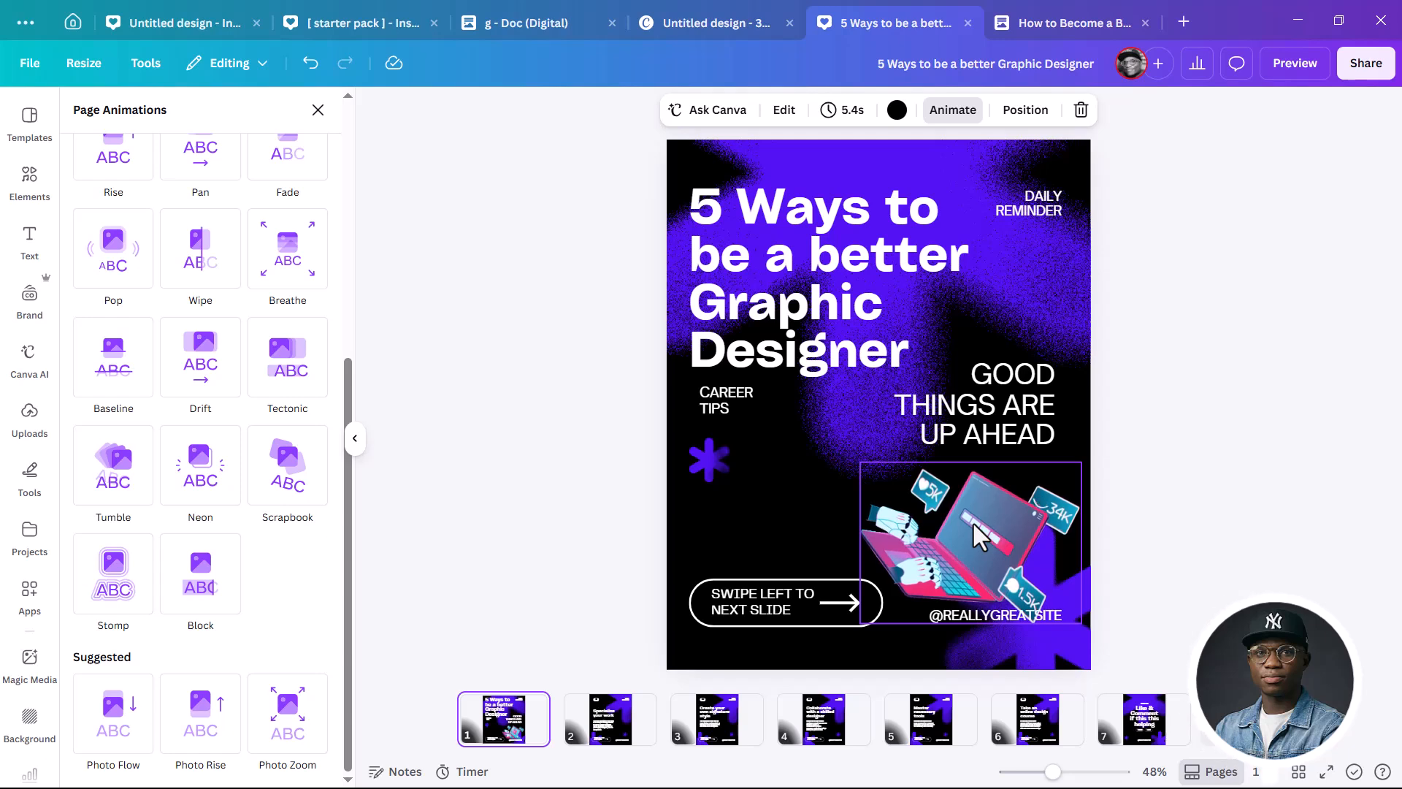
left_click(1379, 73)
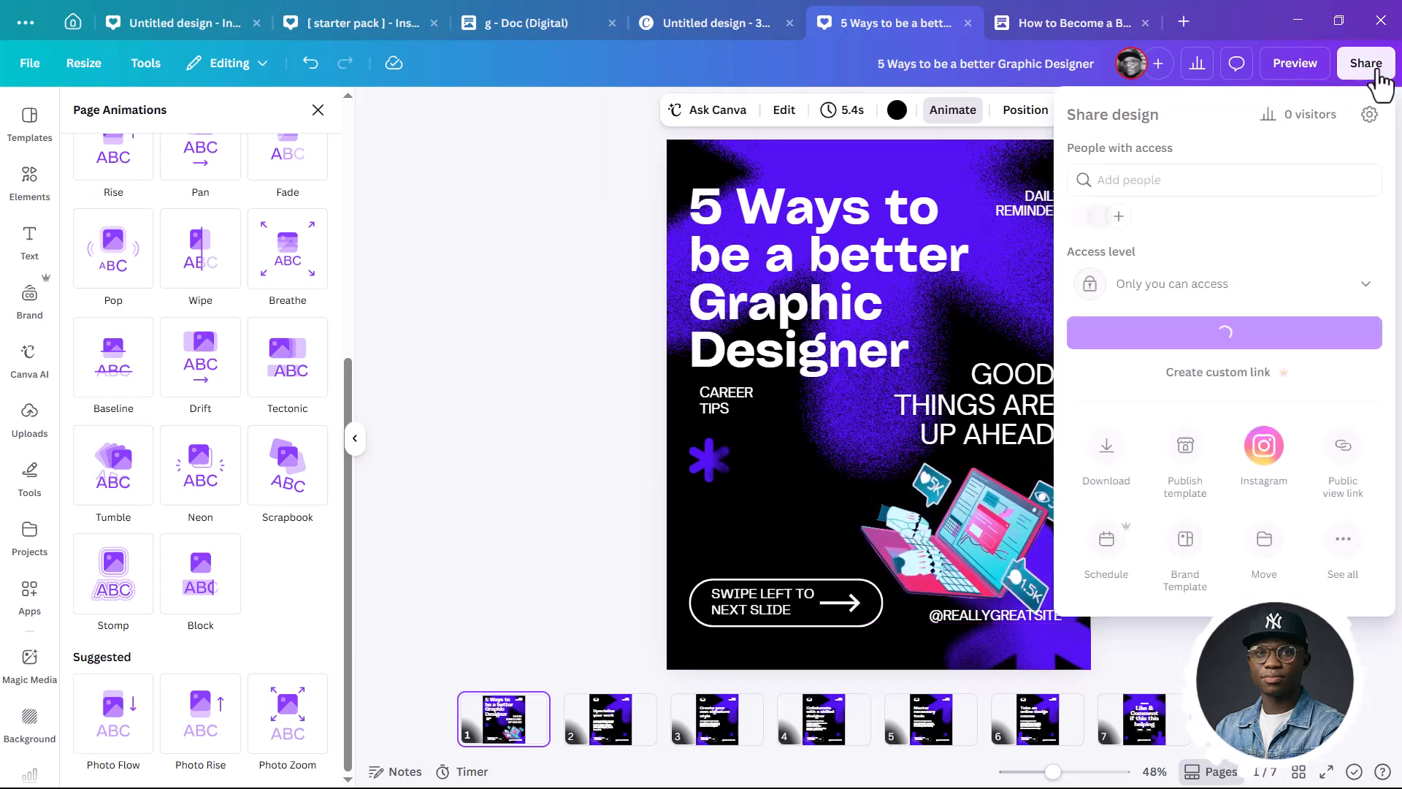
left_click(1104, 471)
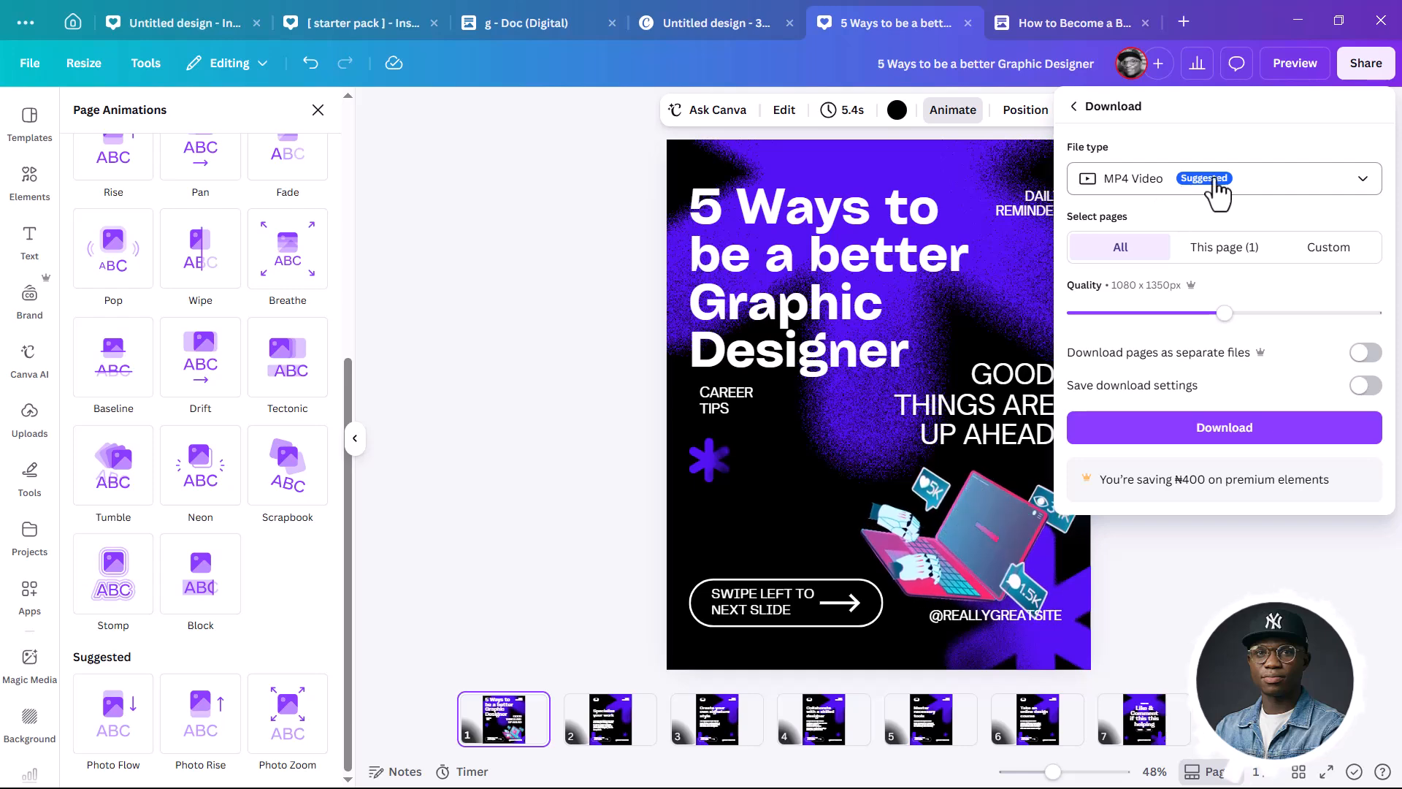
left_click(1216, 187)
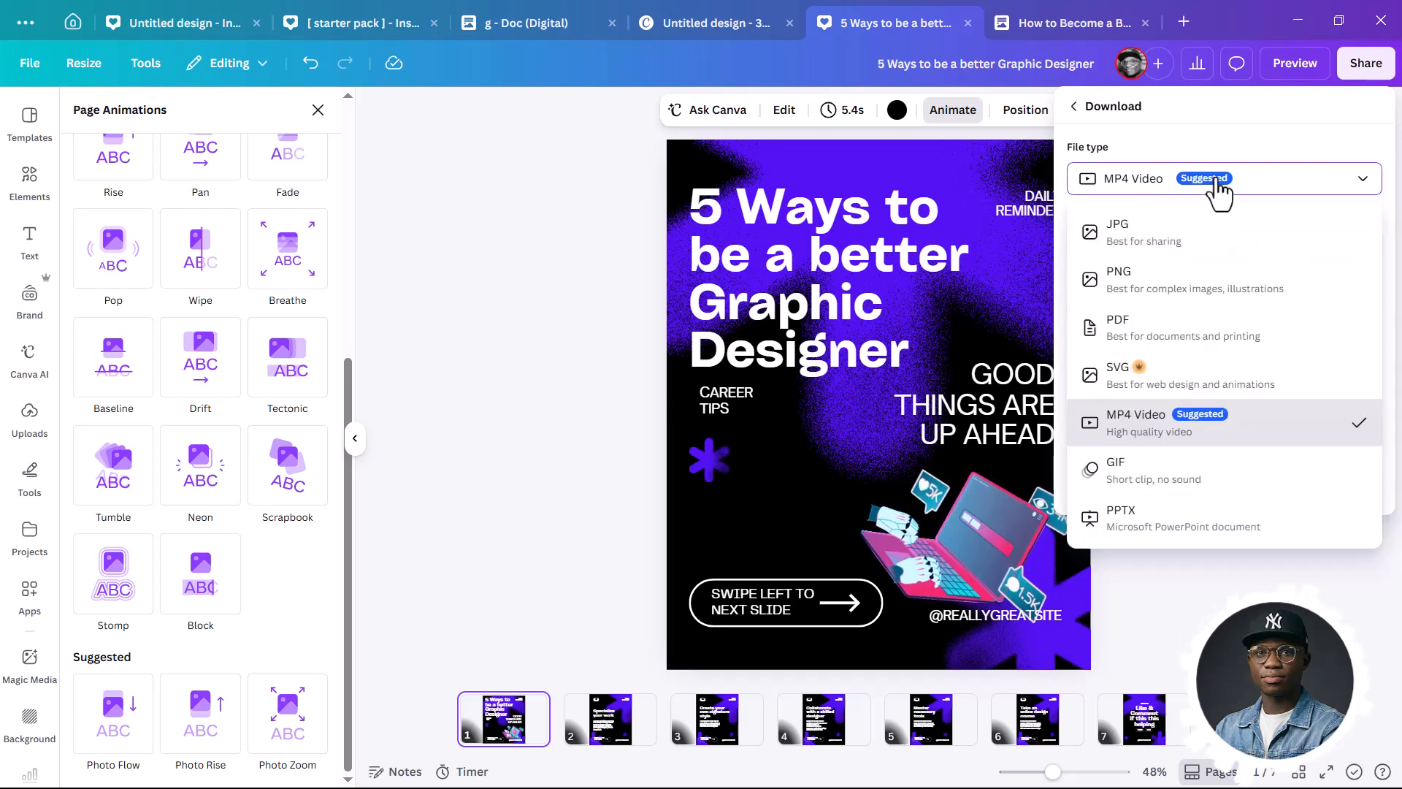
left_click(1164, 291)
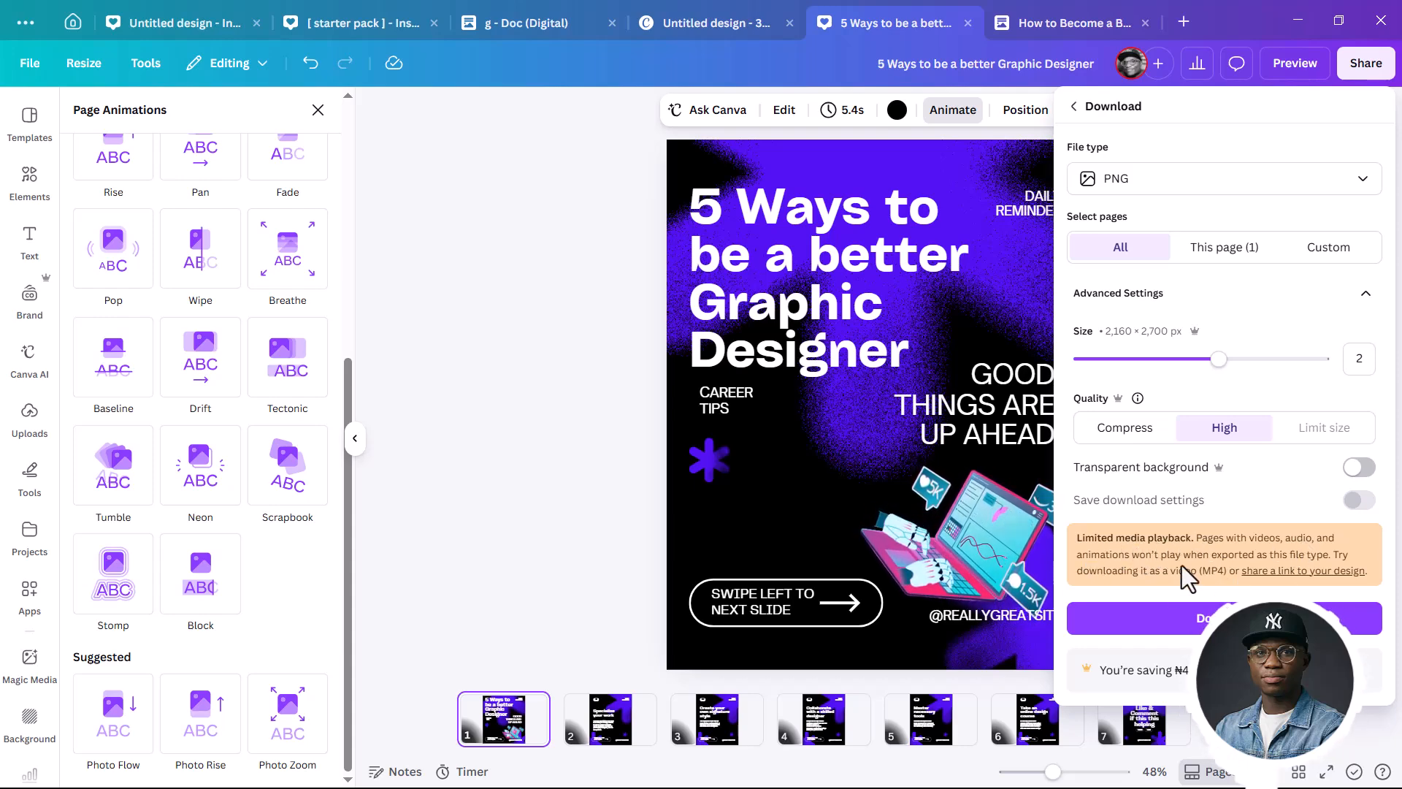
Download all pages as MP4 Video with each page saved as a separate file
left_click(1171, 209)
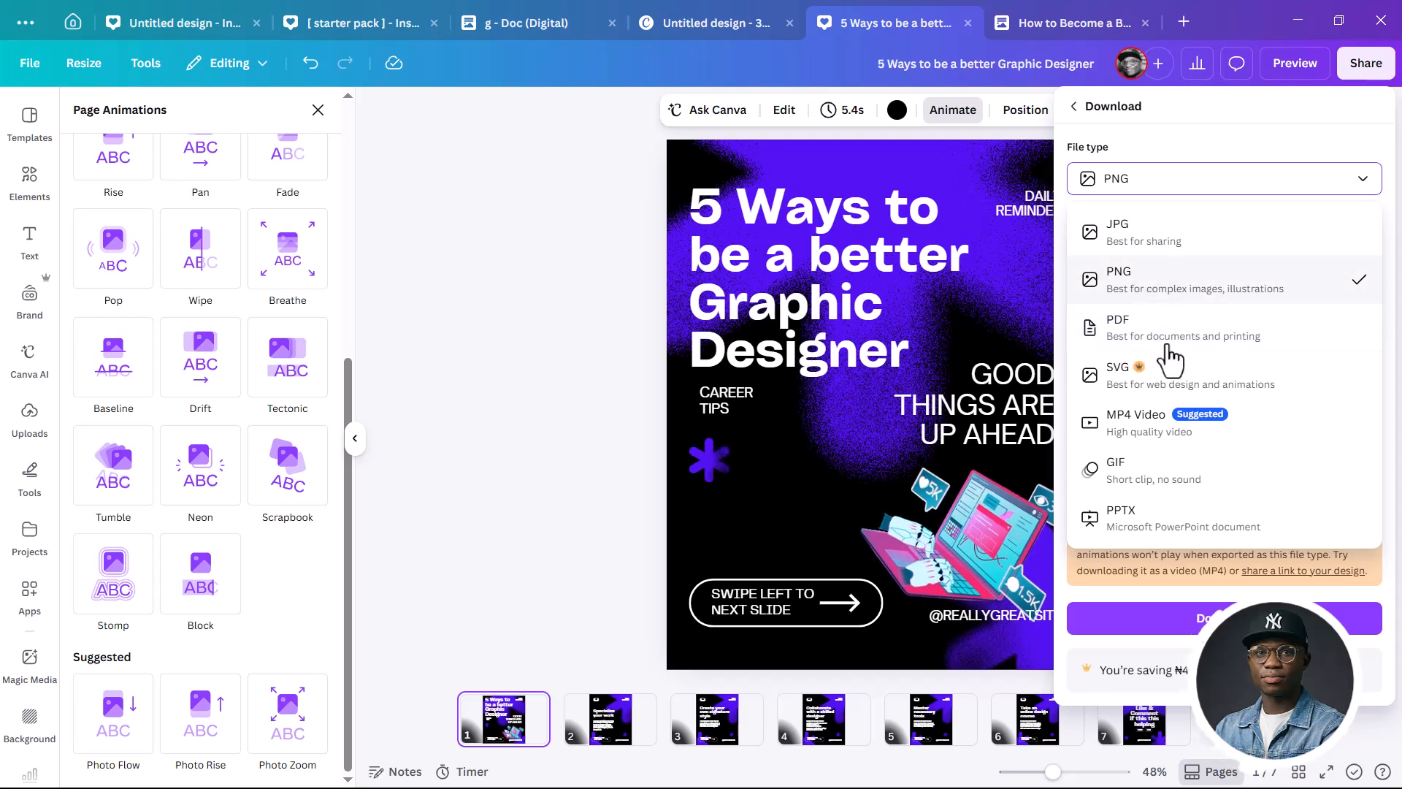
left_click(1148, 423)
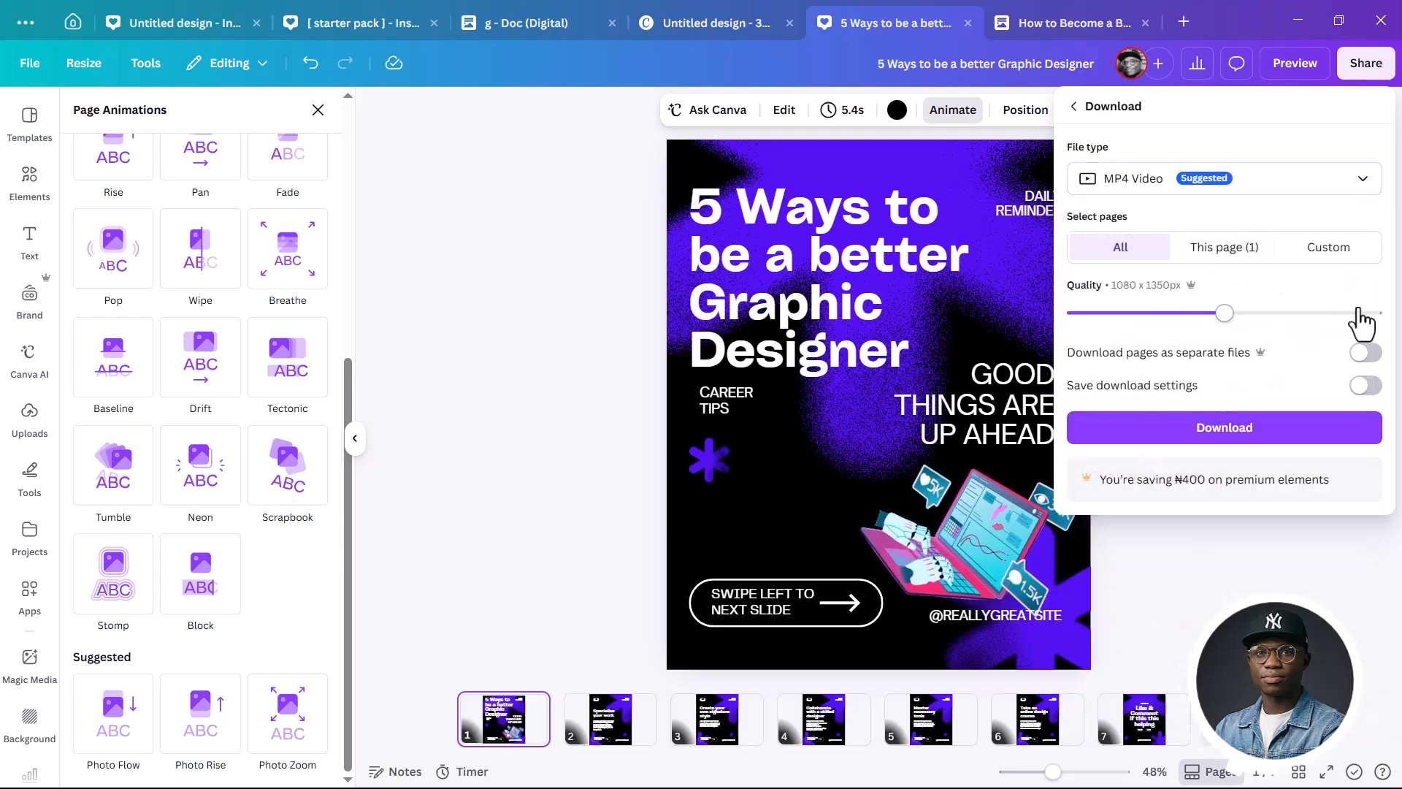
left_click(1227, 252)
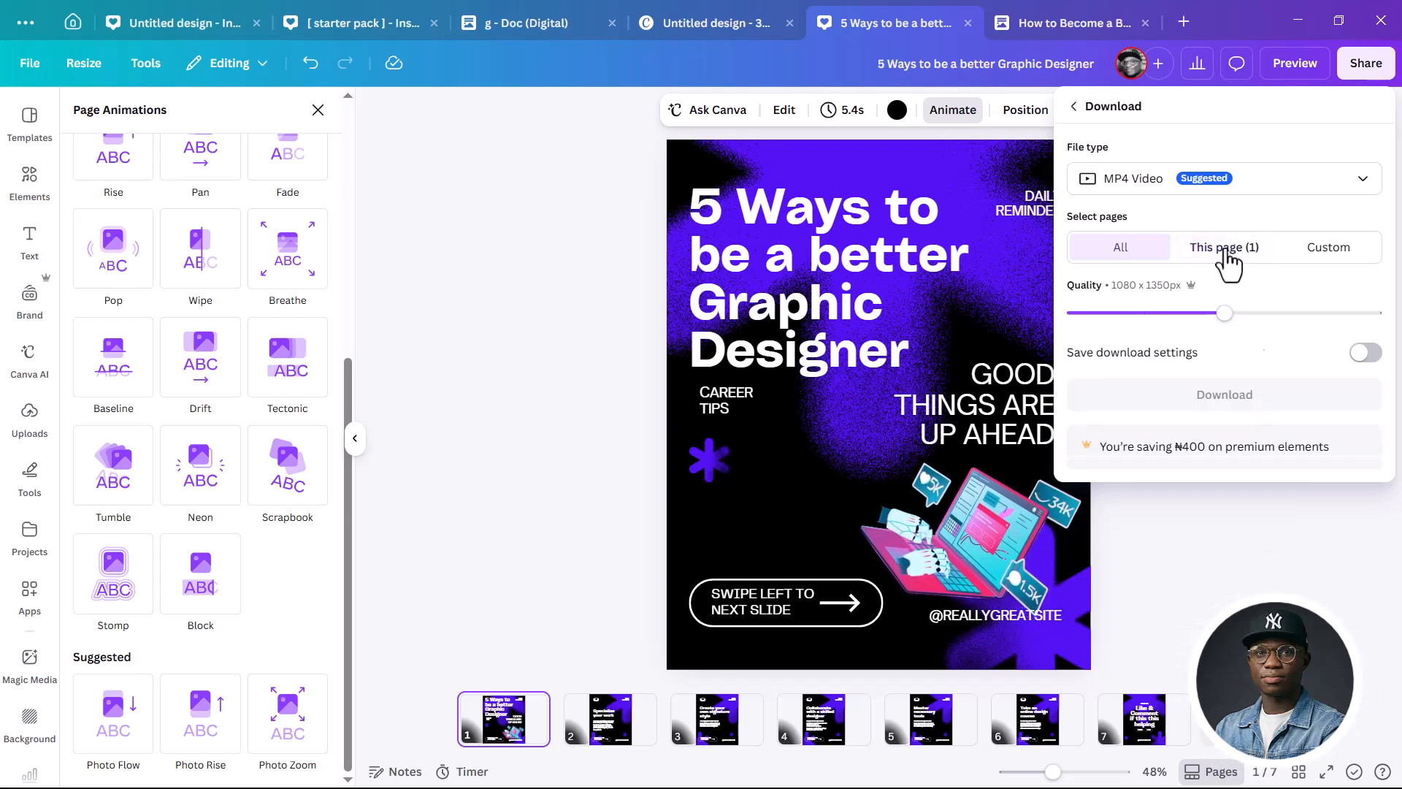
left_click(1120, 256)
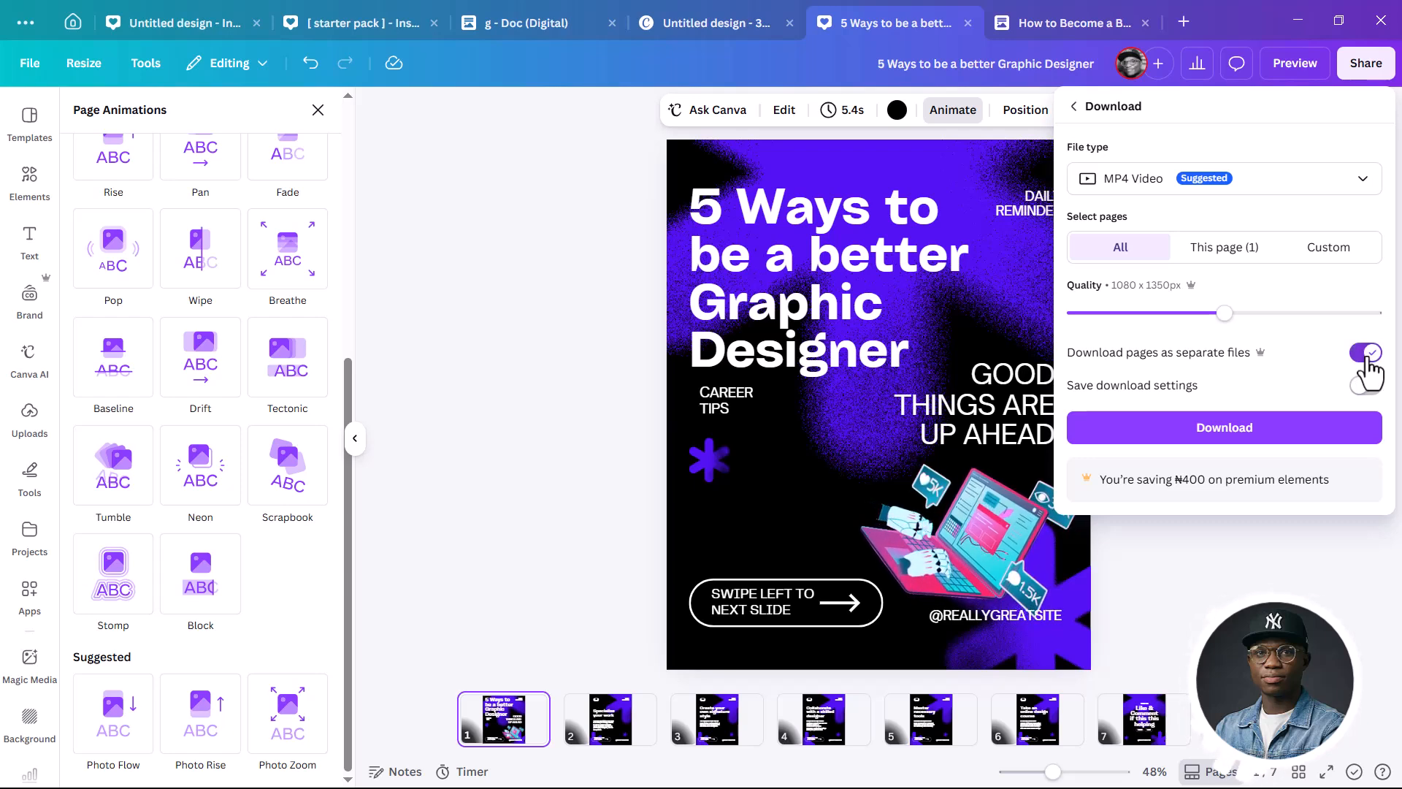
left_click(1184, 436)
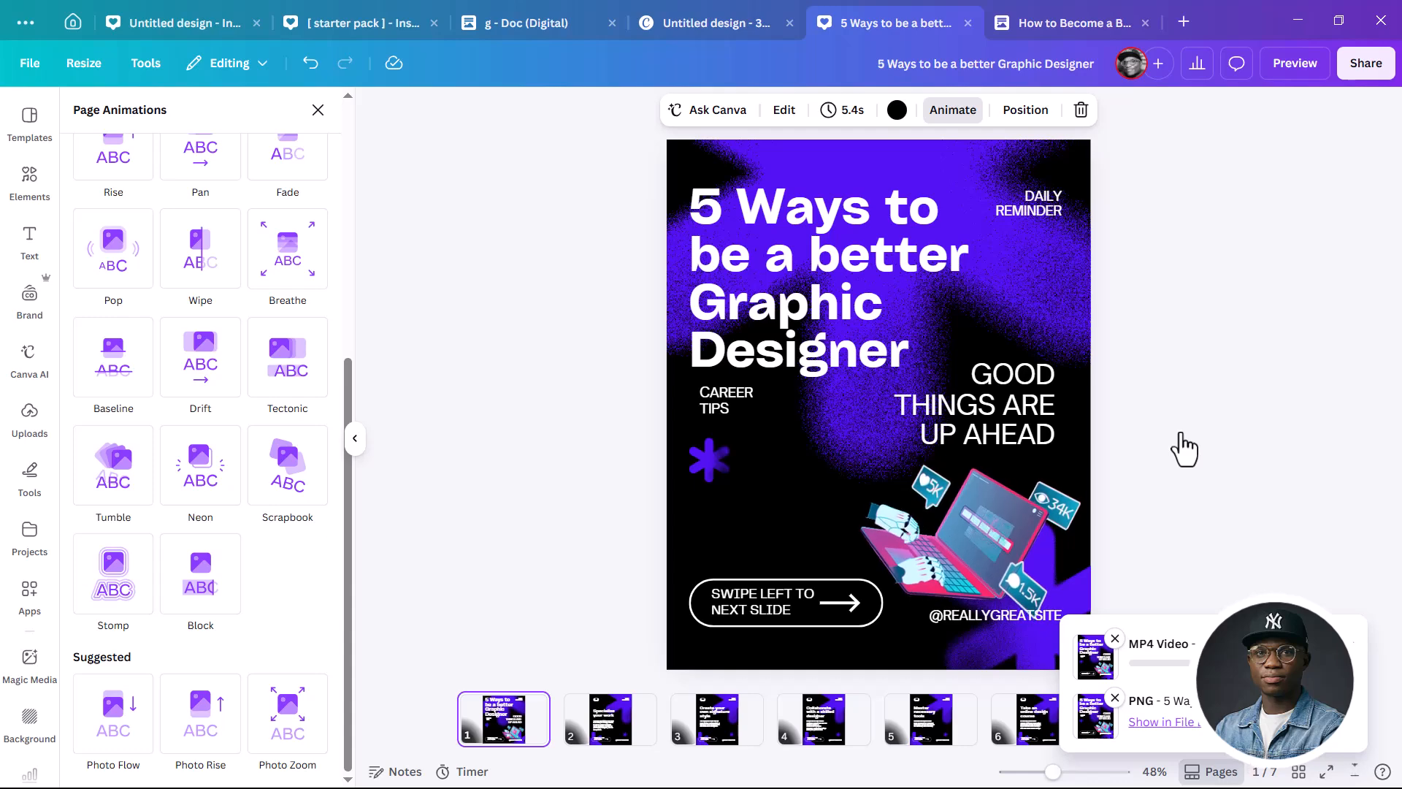
left_click(1181, 420)
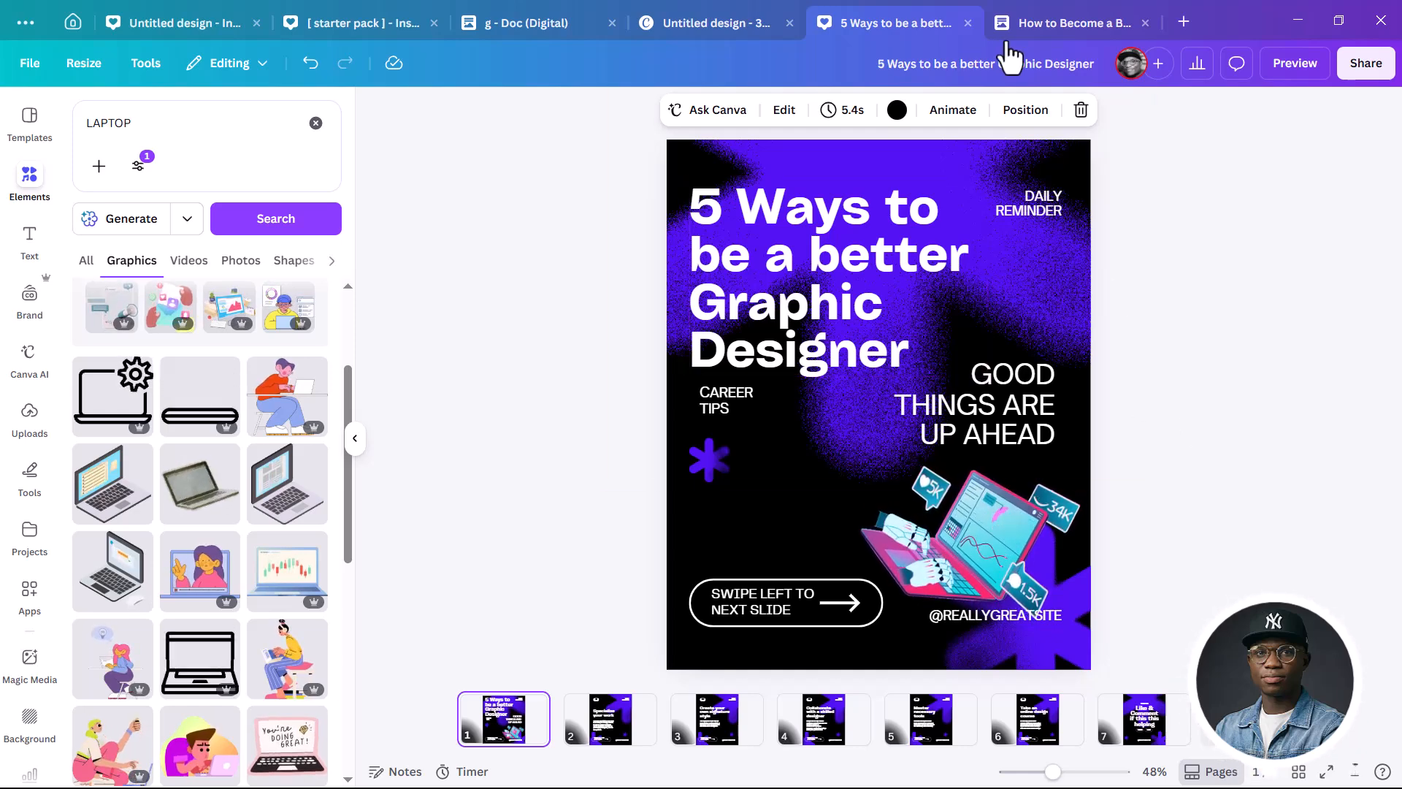
Open the custom size settings for a new design
left_click(1185, 19)
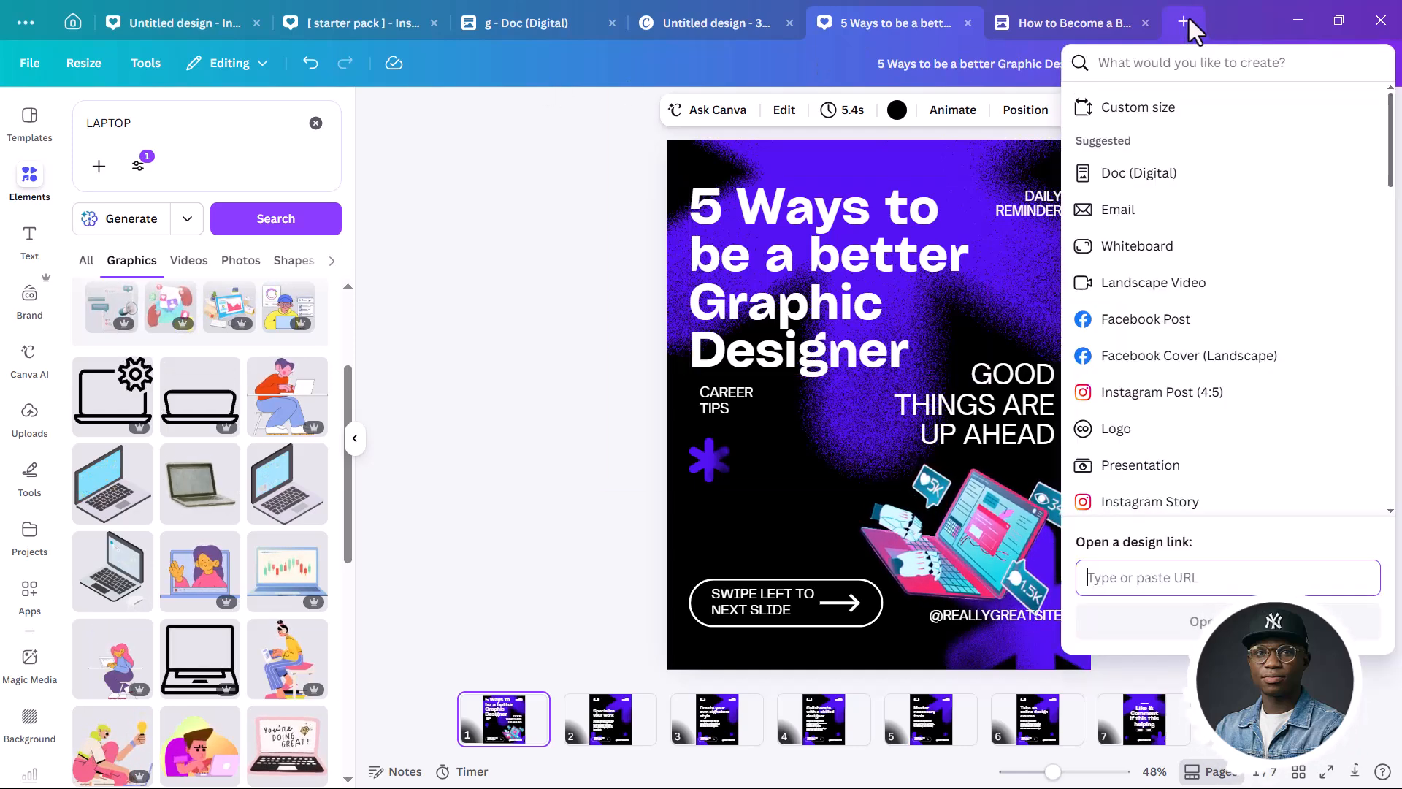
left_click(1145, 111)
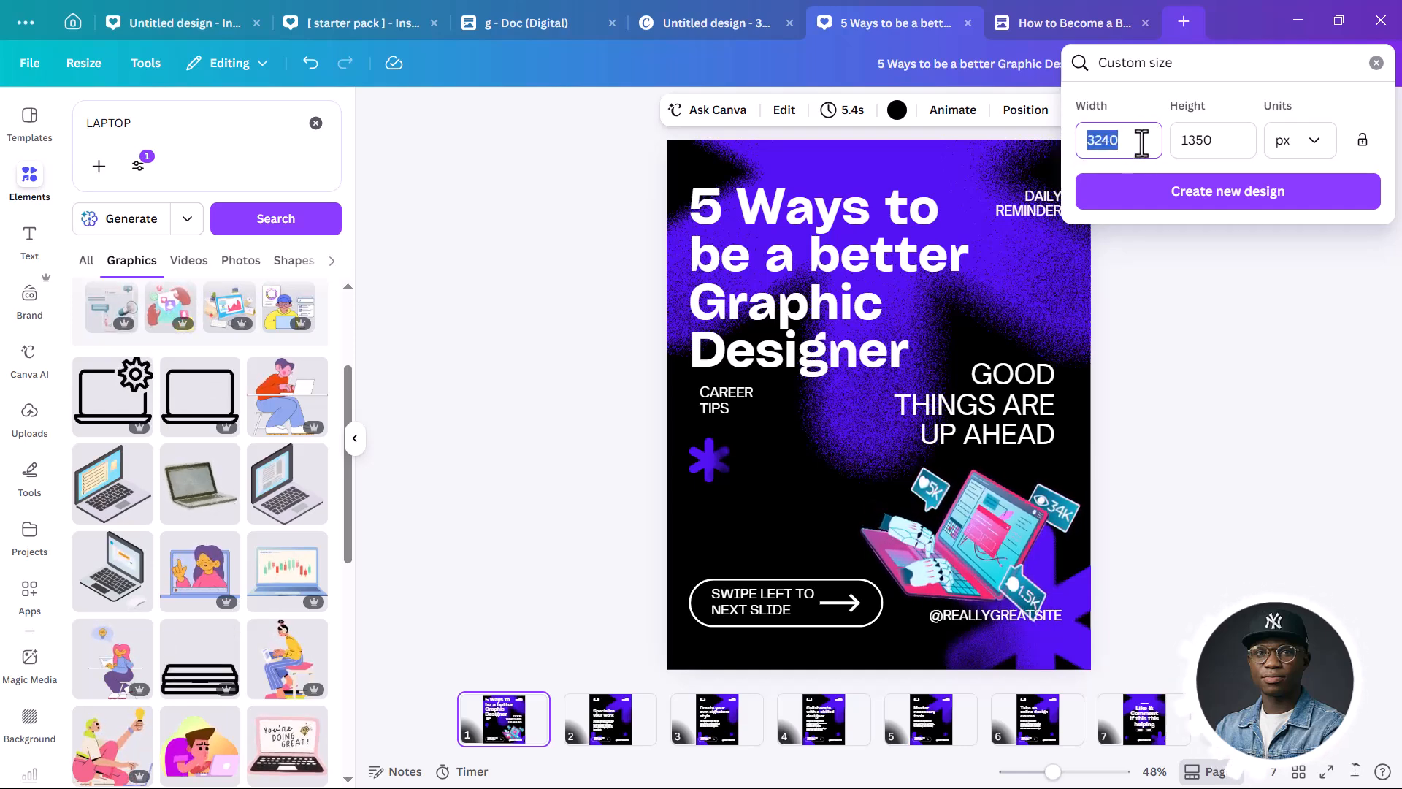
Save the exported video ZIP in Downloads, adding "V" to the end of the name "5 Ways to be a better Graphic Designer"
type("10")
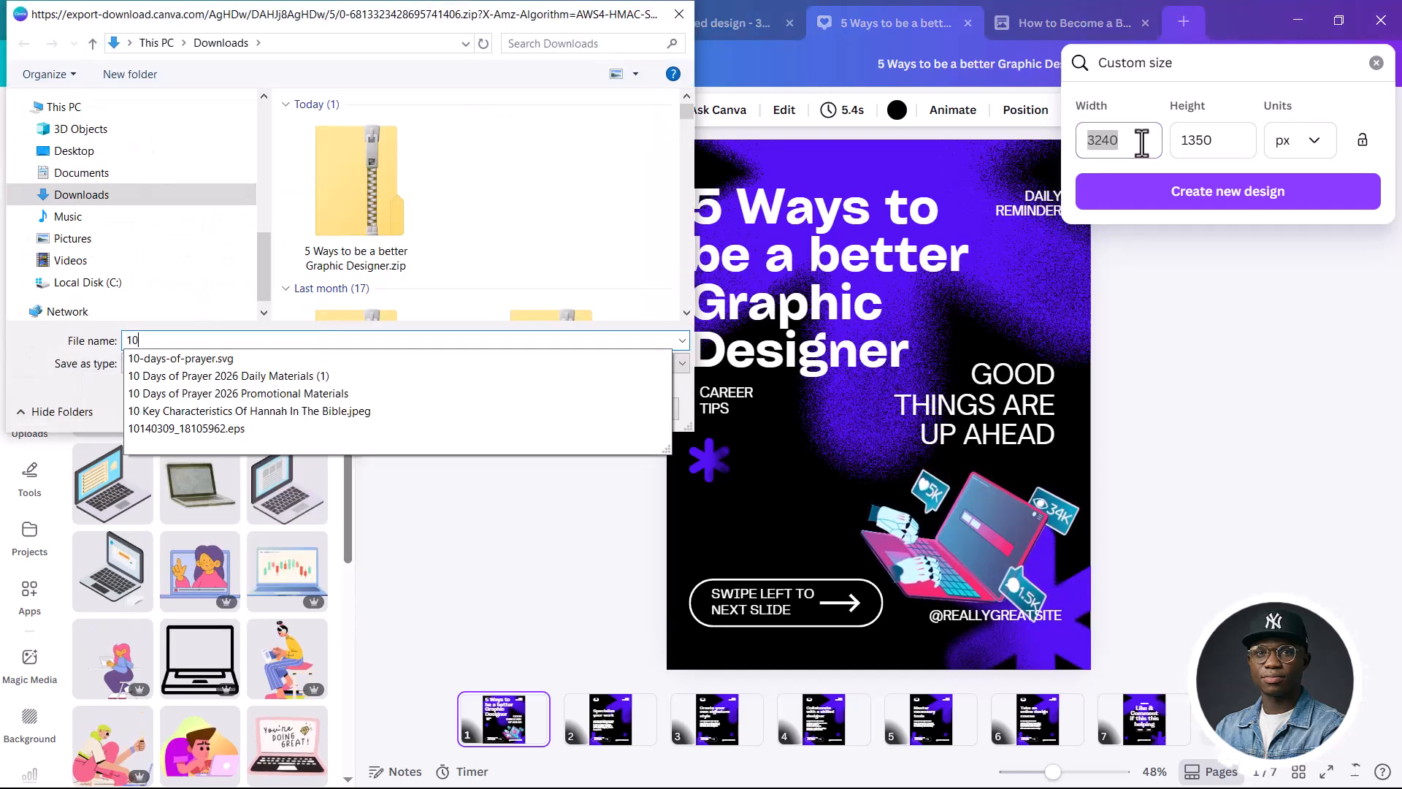
left_click(340, 278)
left_click(378, 338)
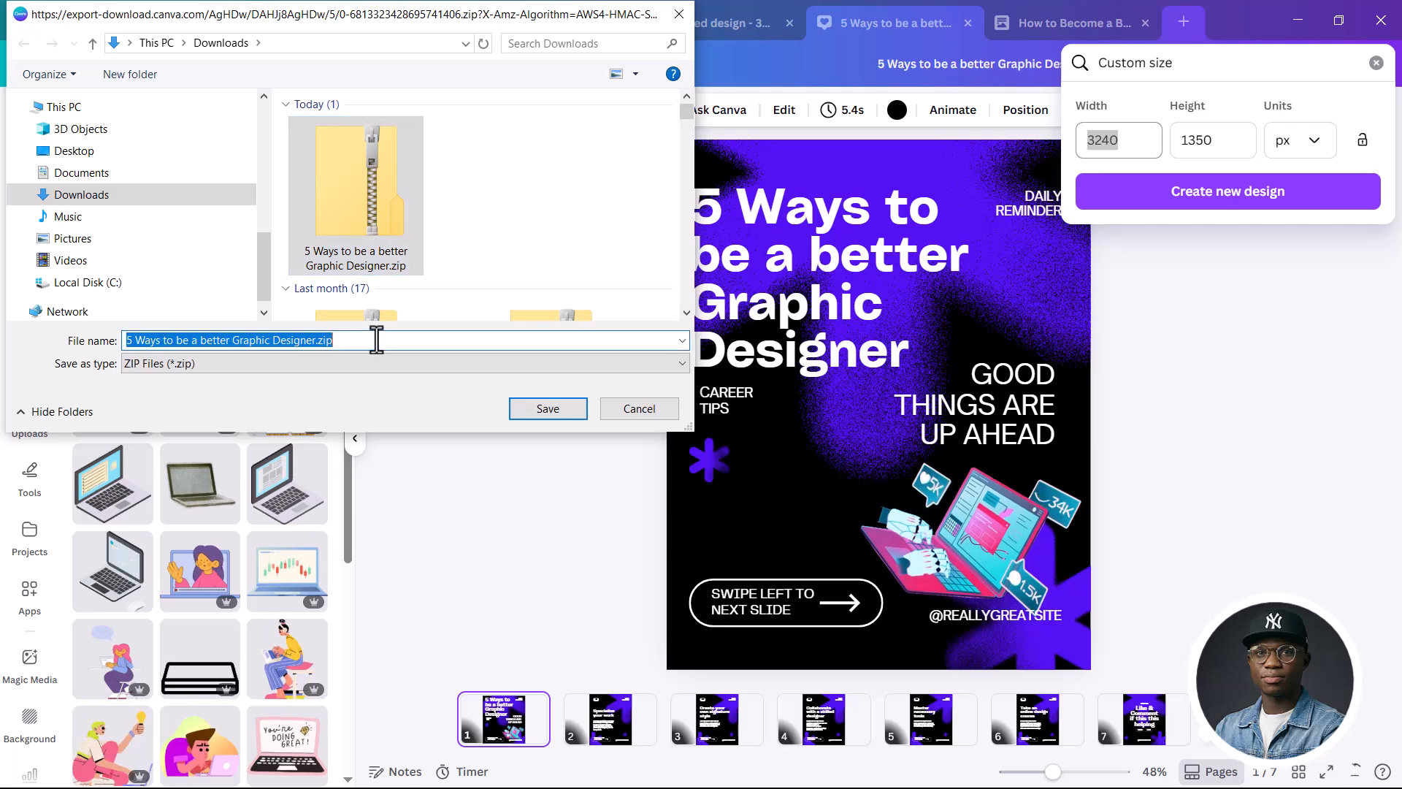
left_click(346, 342)
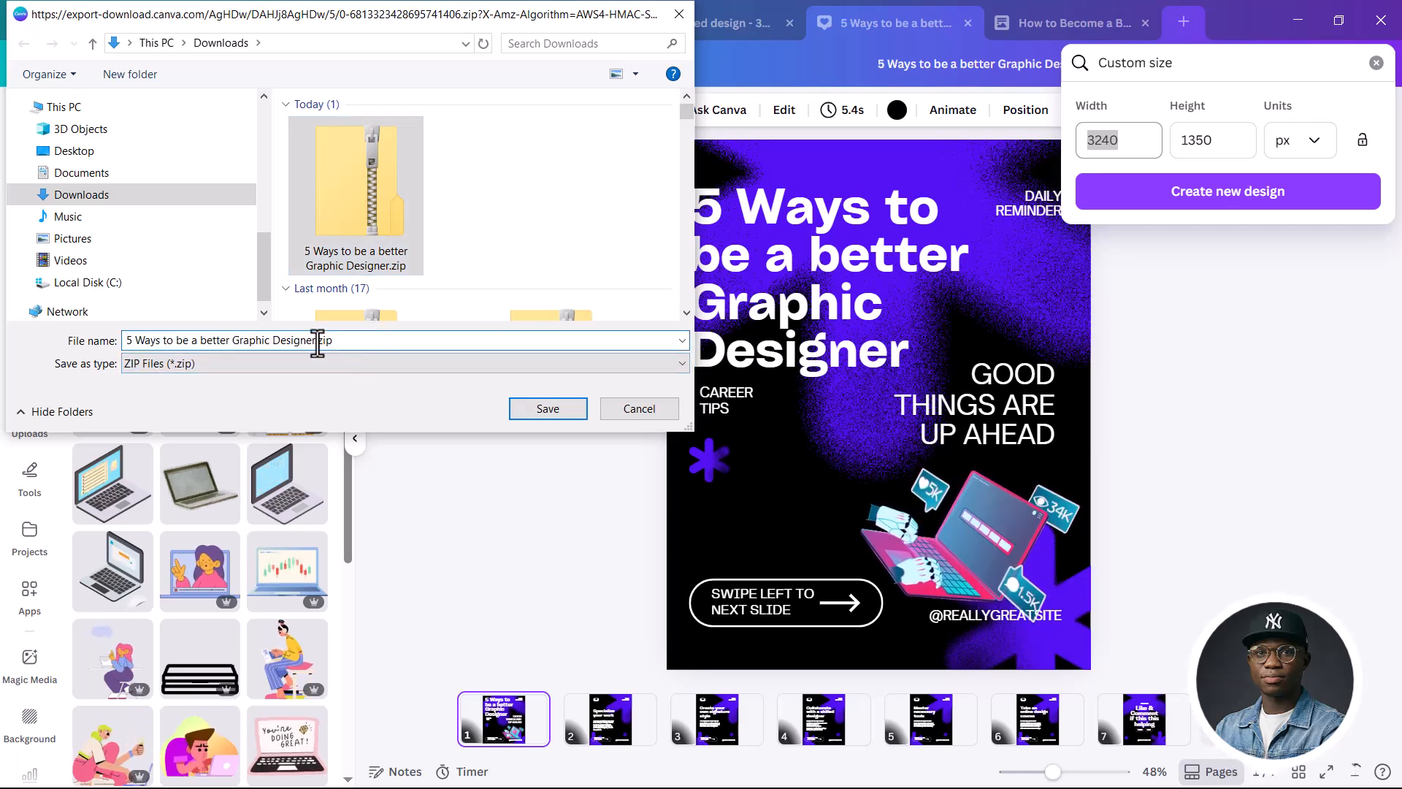
left_click(315, 341)
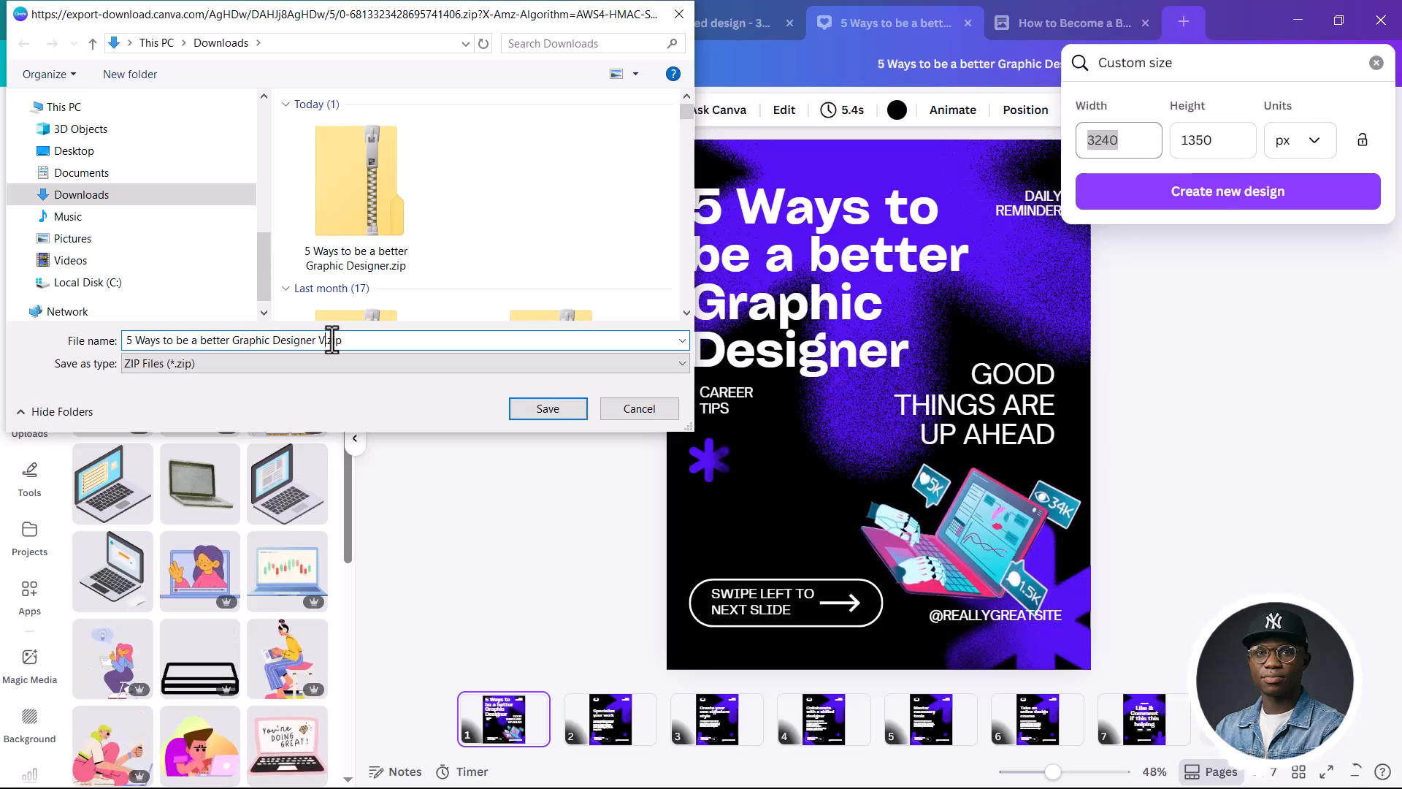
left_click(547, 409)
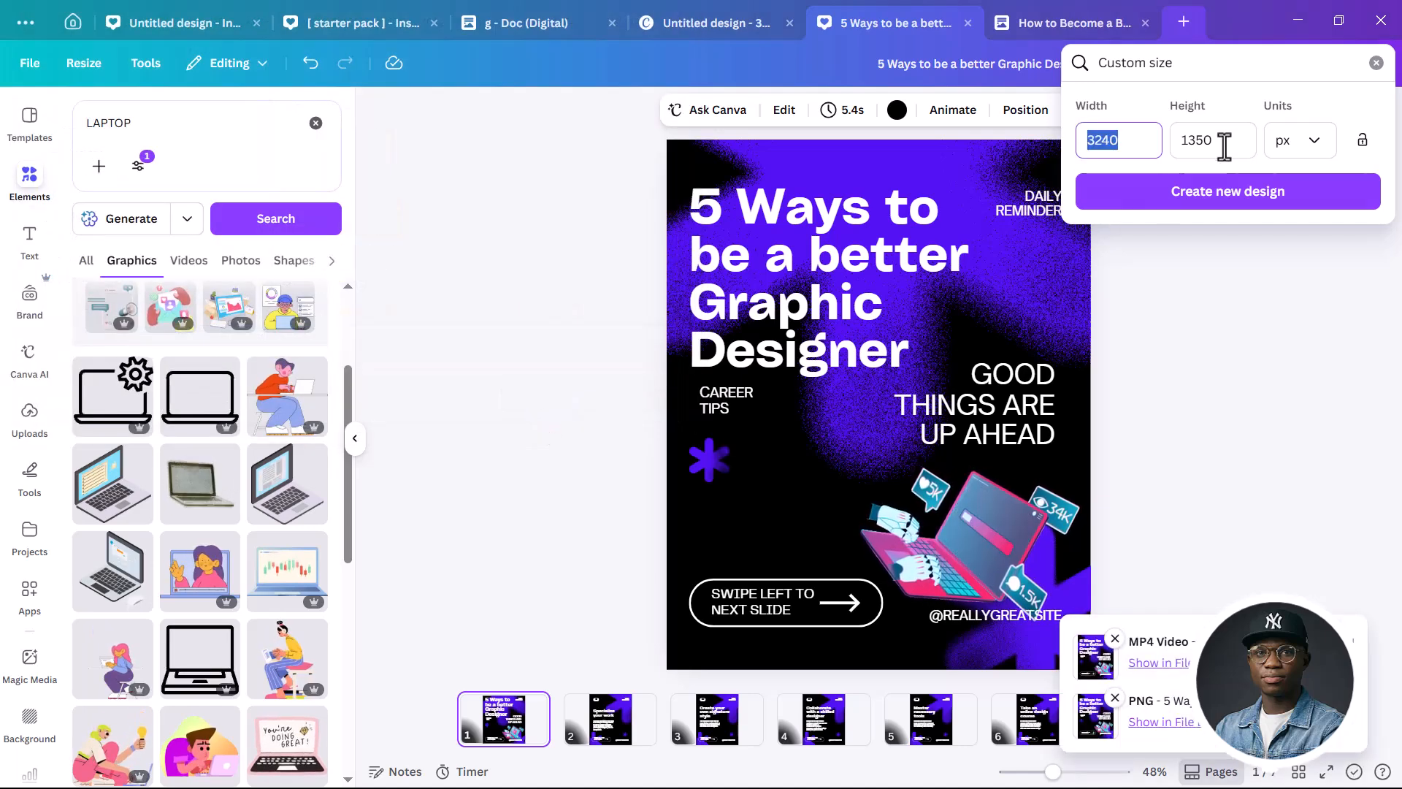
Set the new design's custom width to 1080 px
left_click(1144, 142)
double_click(1084, 143)
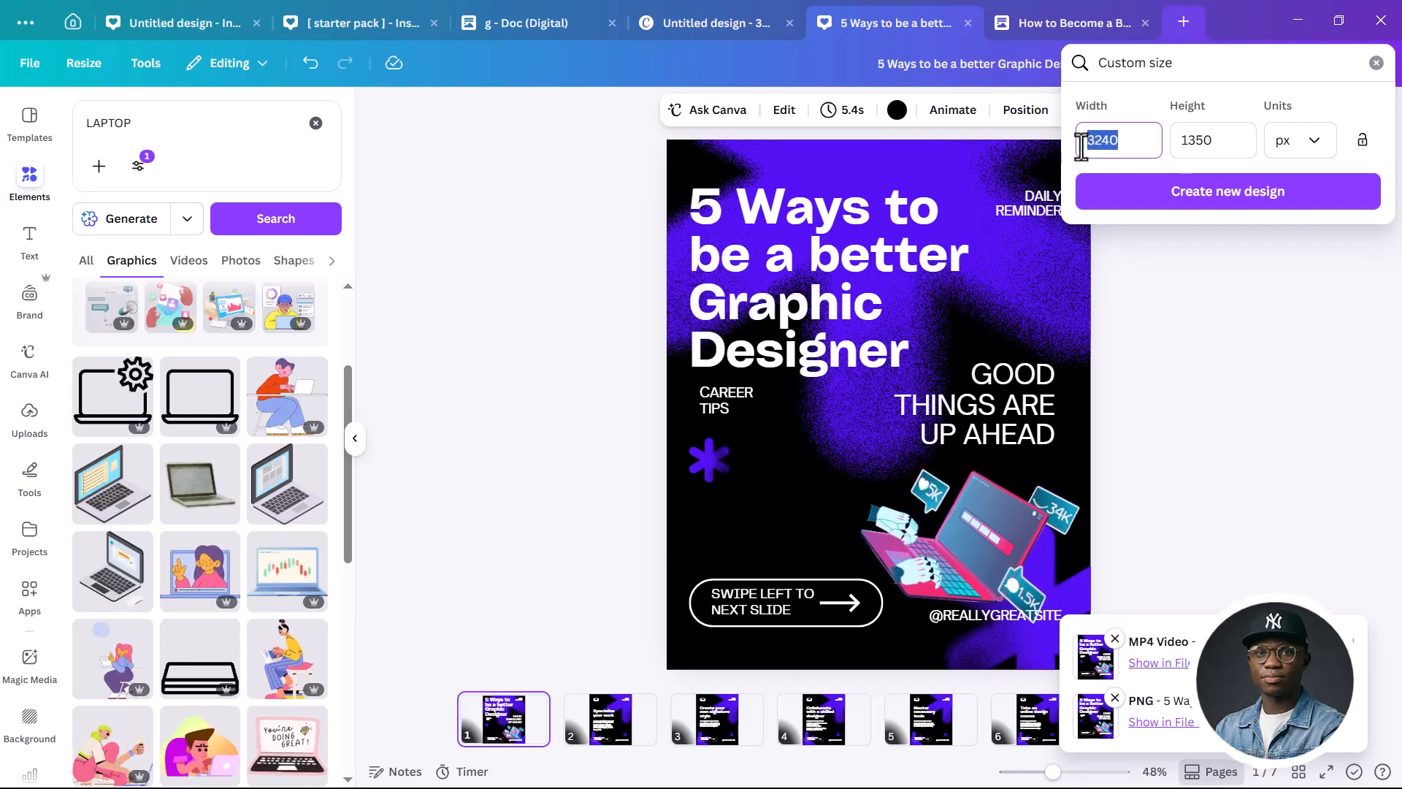
type("1080")
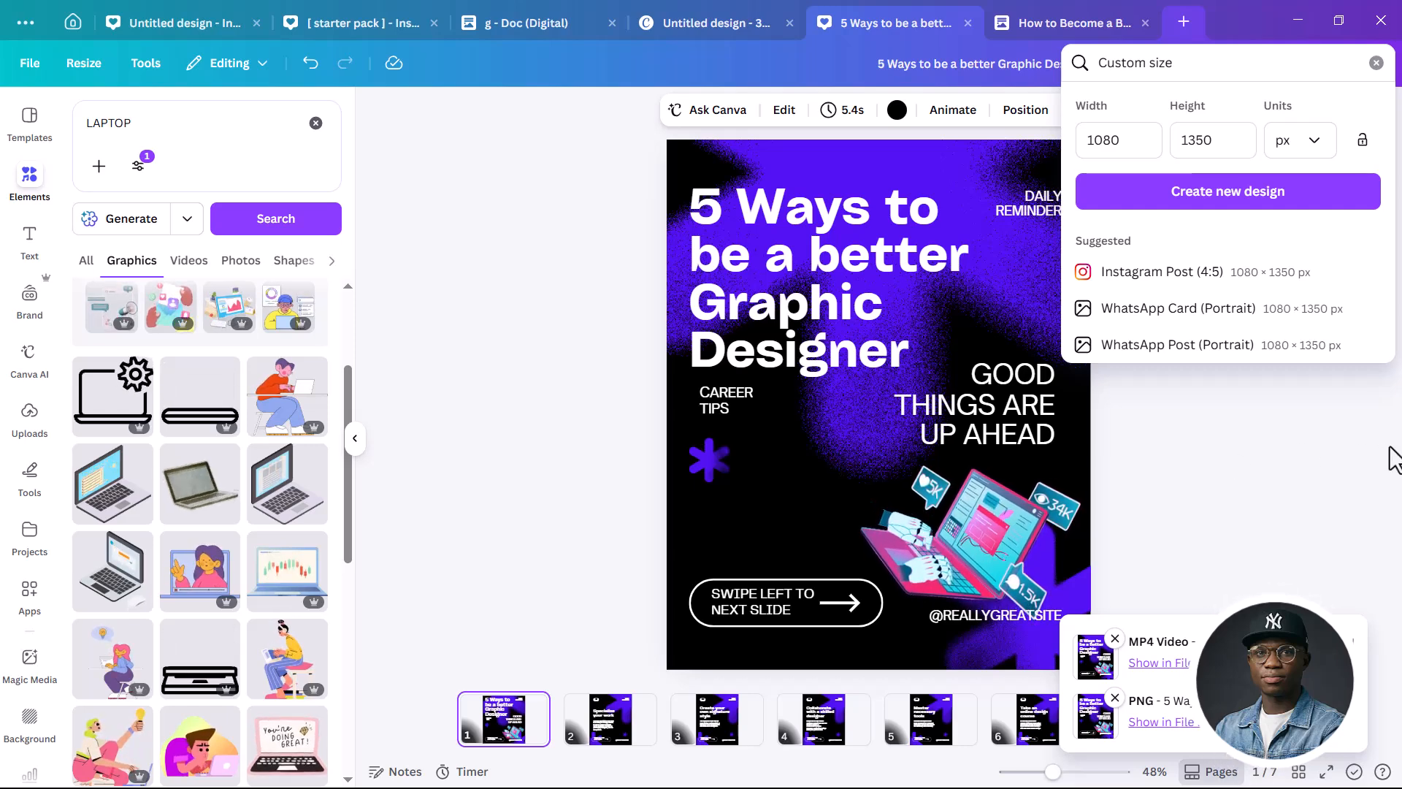
Set the custom width to 3240 px and create the blank 3240 × 1350 px design
left_click(1129, 140)
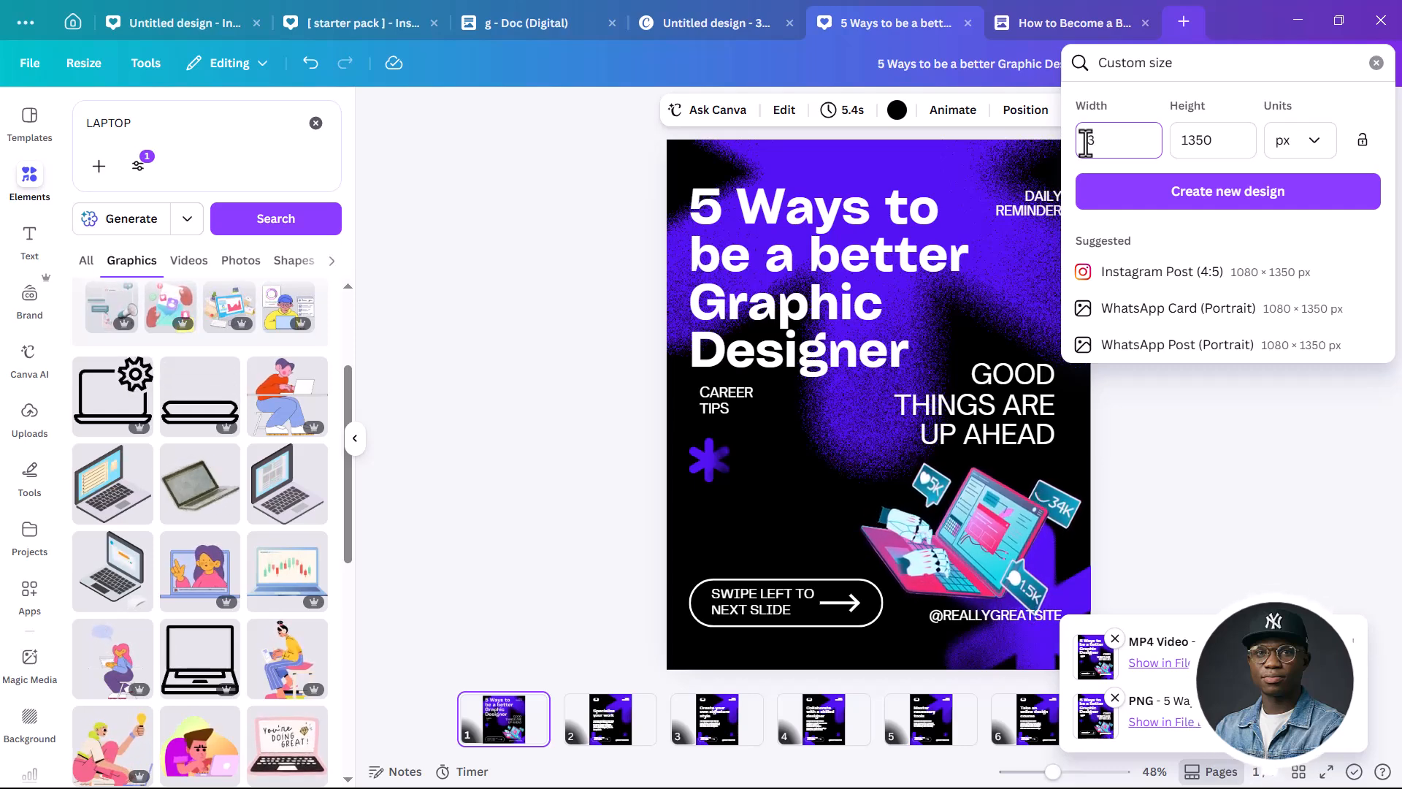
type("240")
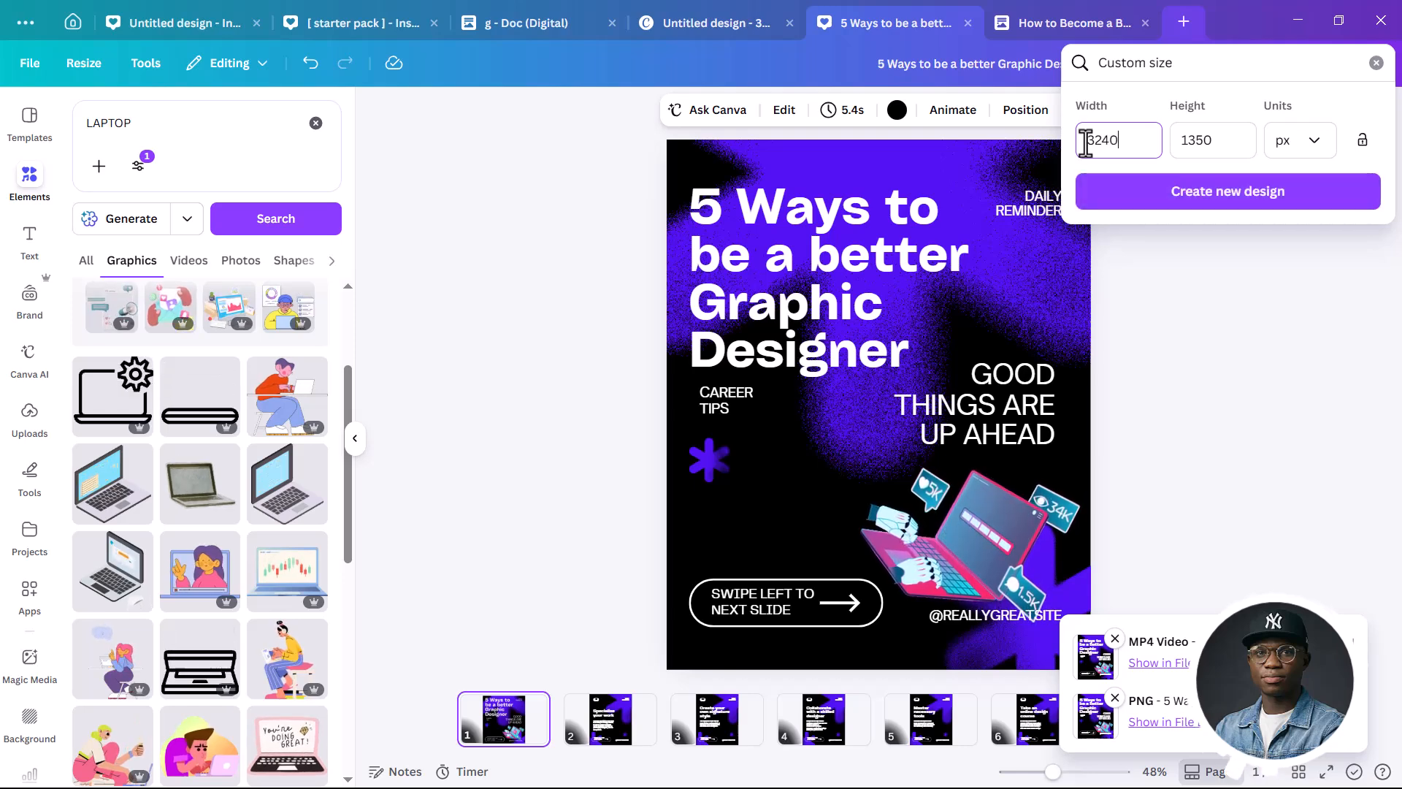
left_click(1181, 194)
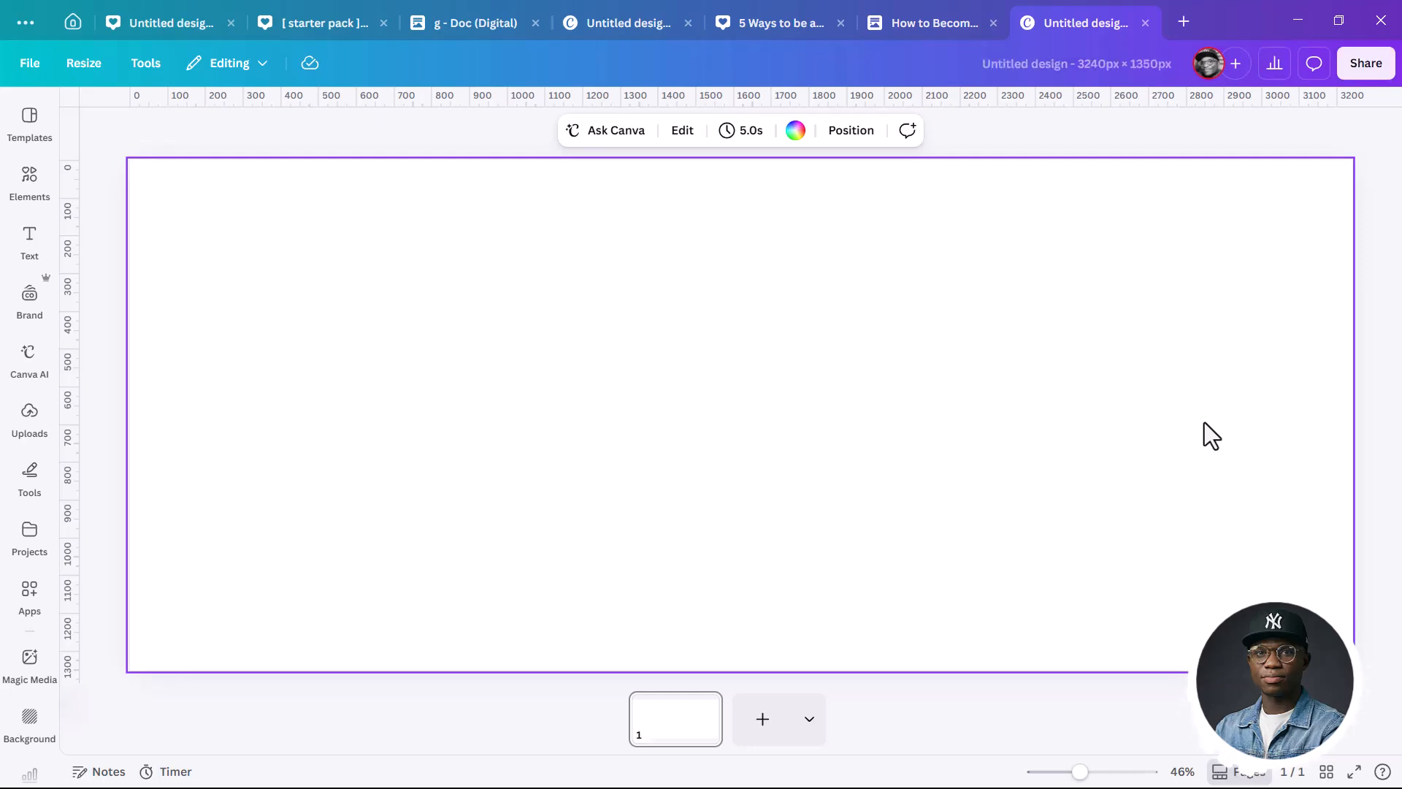
Switch back to the "5 Ways to be a better Graphic Designer" design and download only page 1 as MP4 Video
left_click(914, 25)
left_click(768, 25)
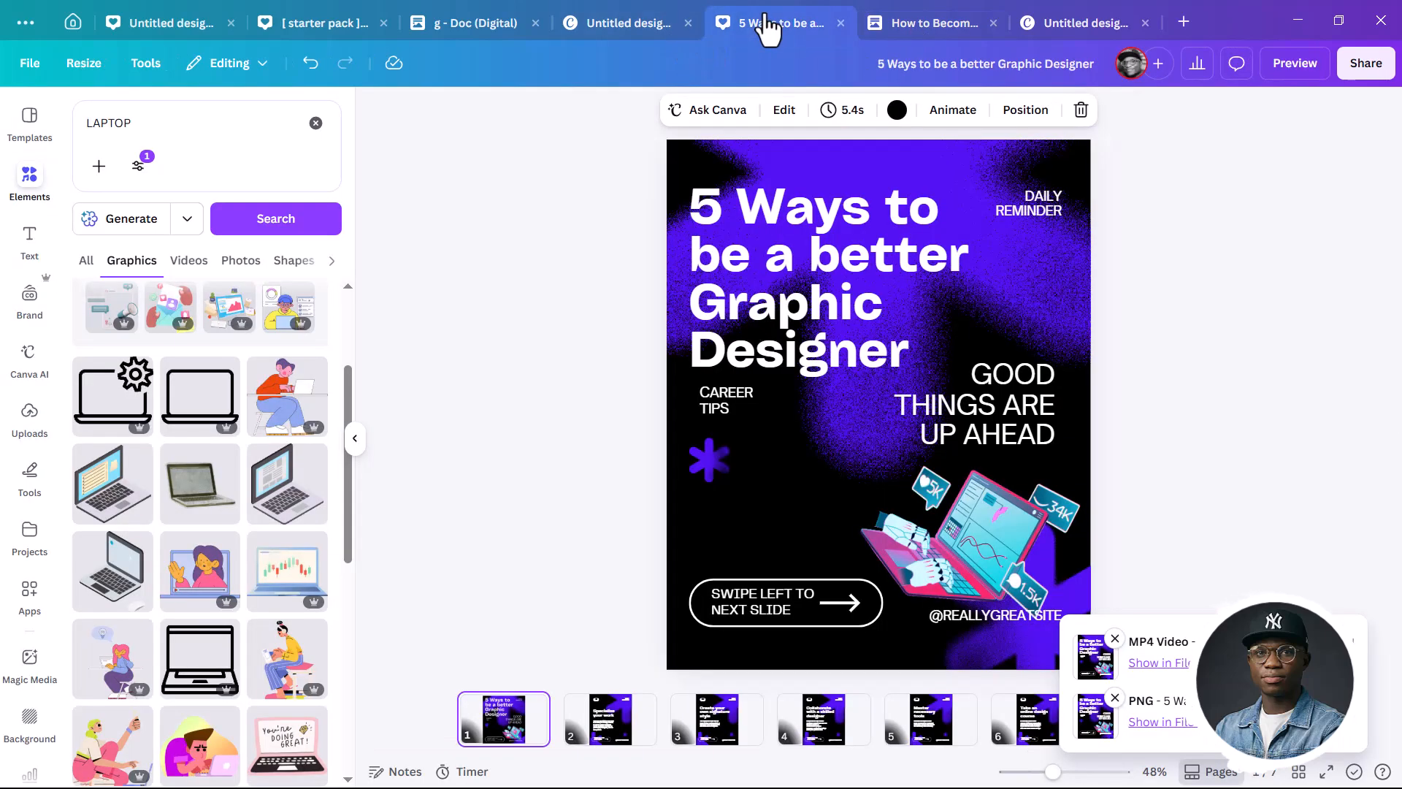
left_click(953, 182)
left_click(882, 401)
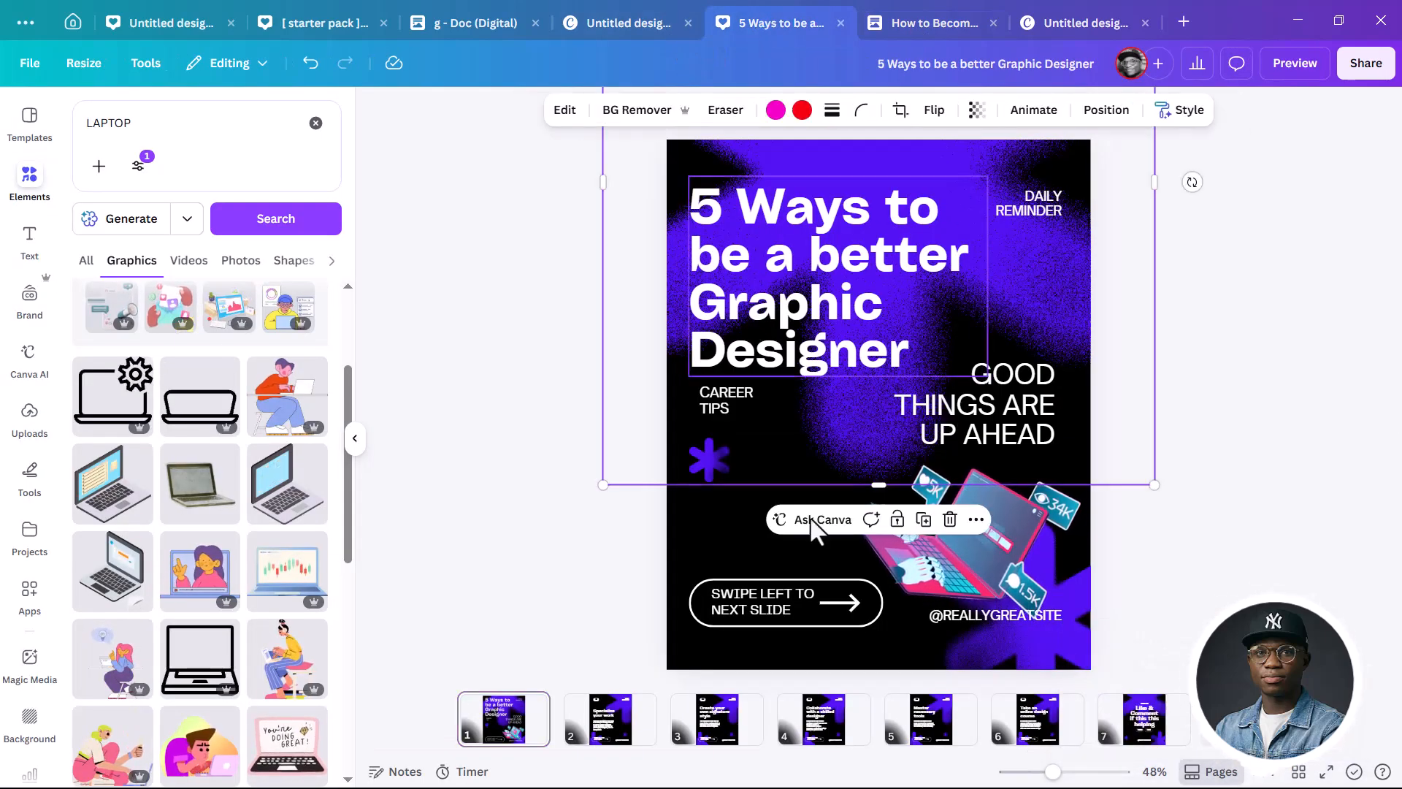
left_click(678, 622)
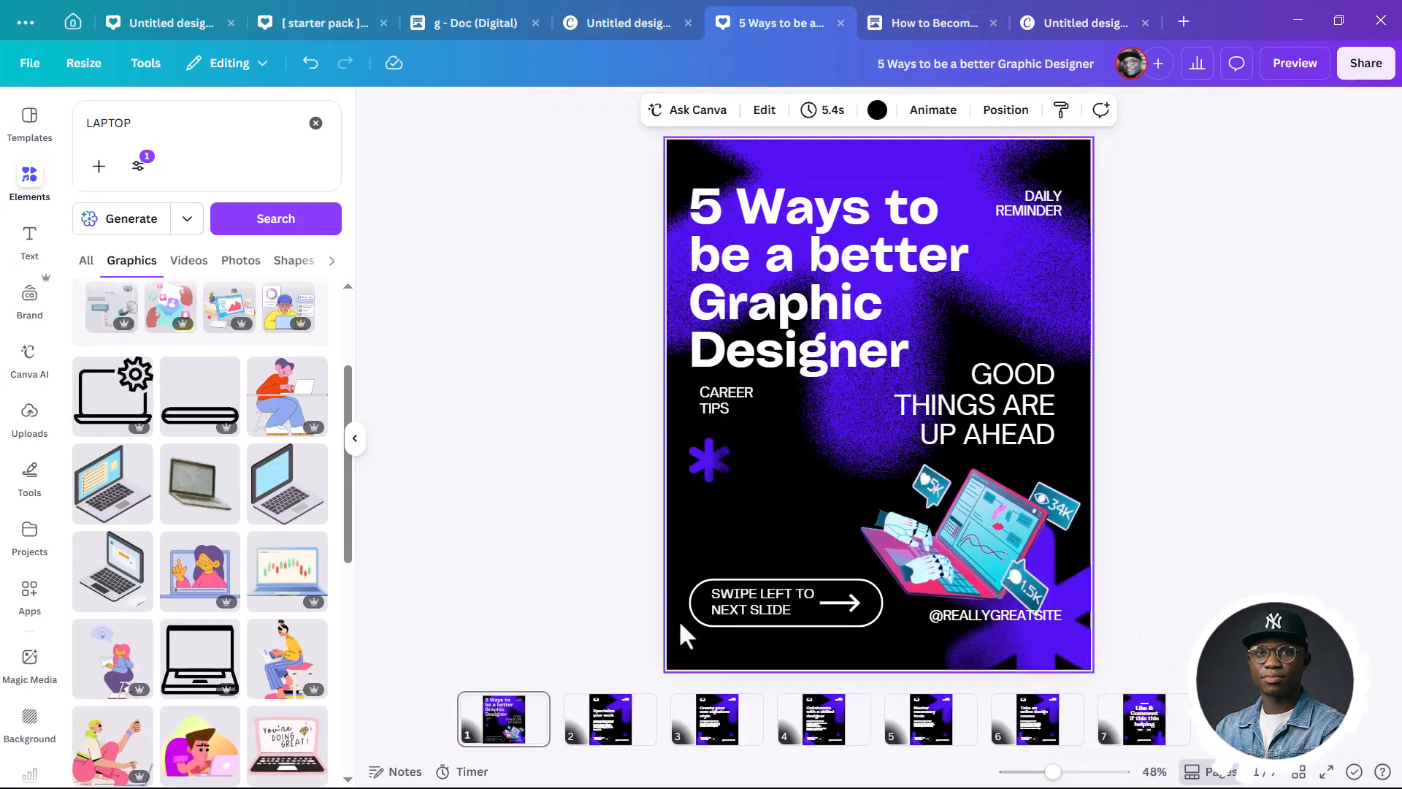
left_click(1364, 65)
left_click(1115, 467)
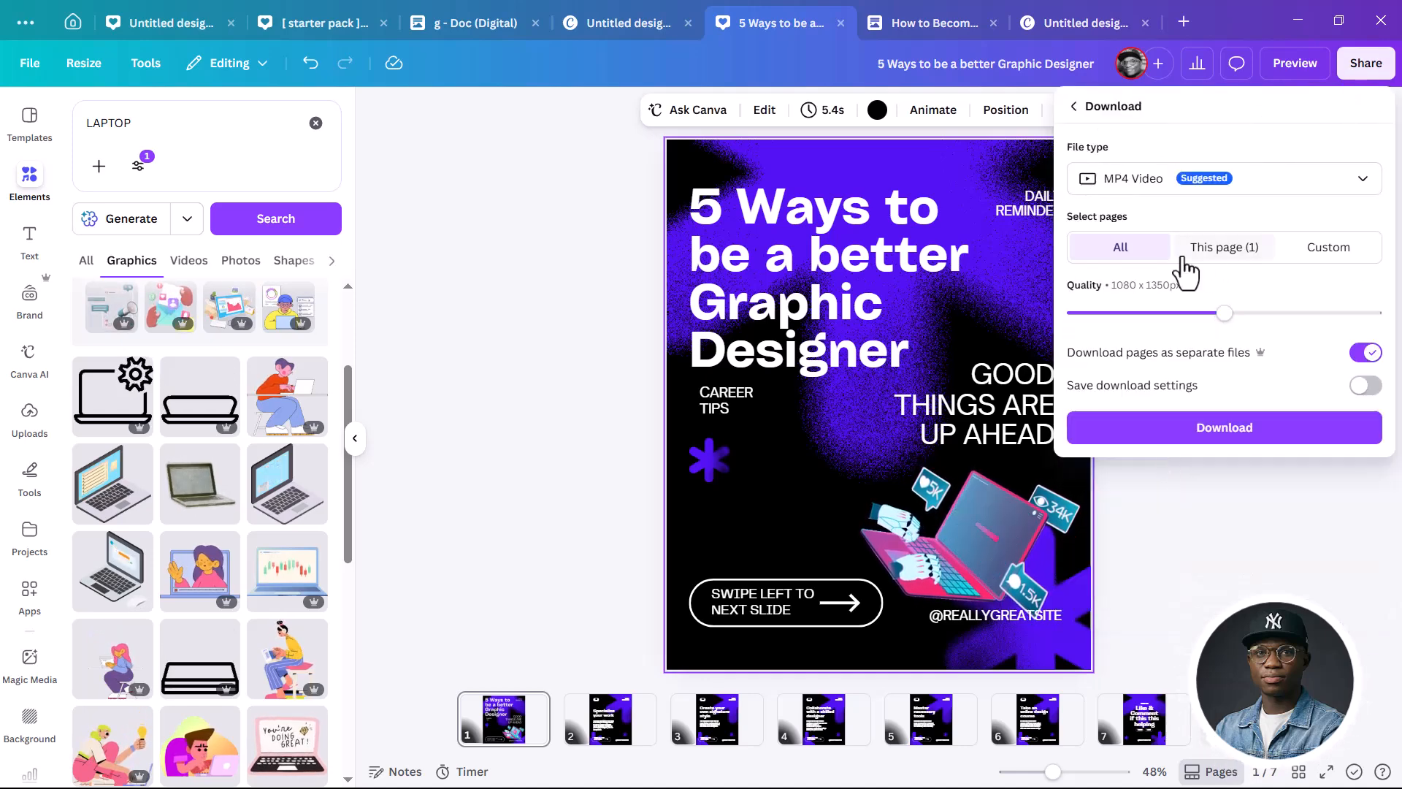
left_click(1227, 250)
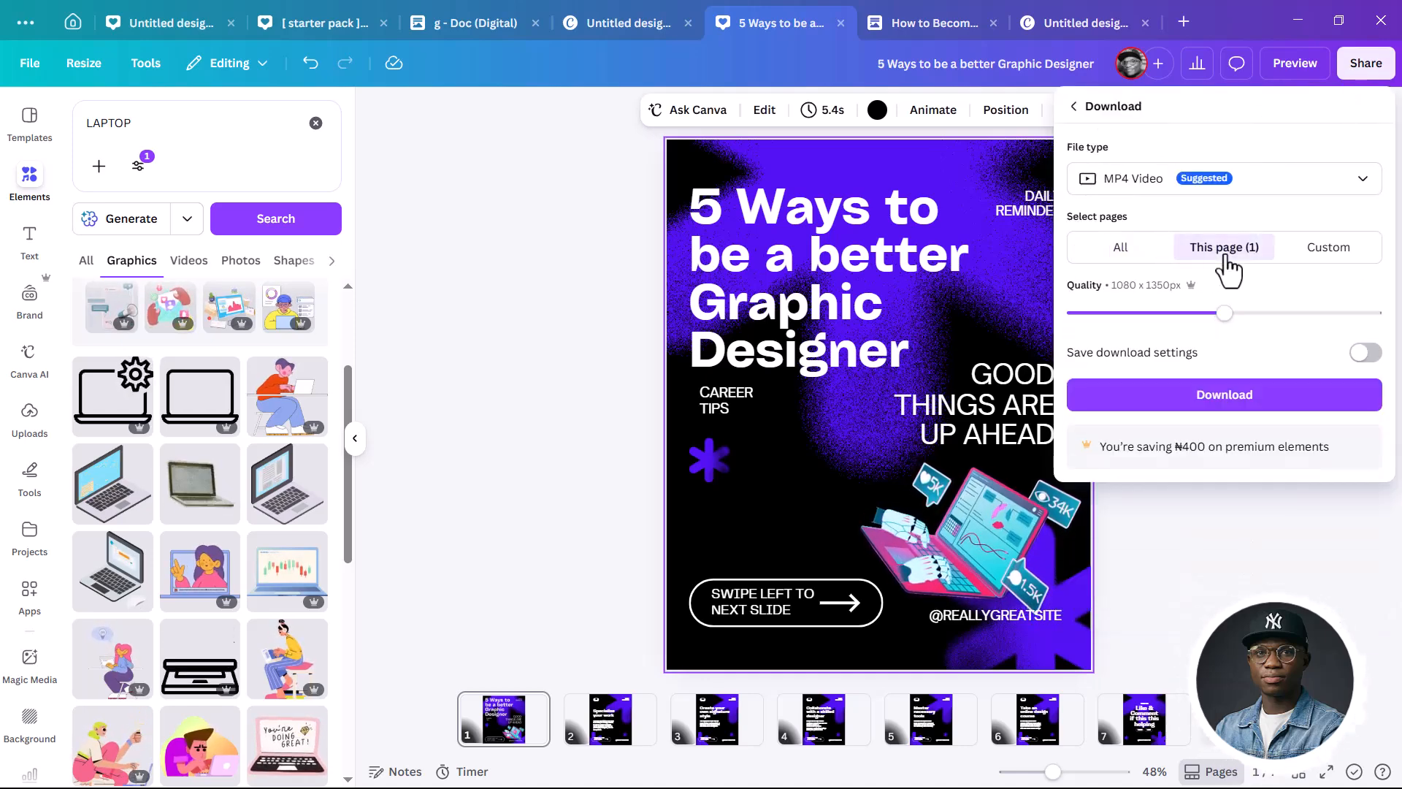
left_click(1264, 398)
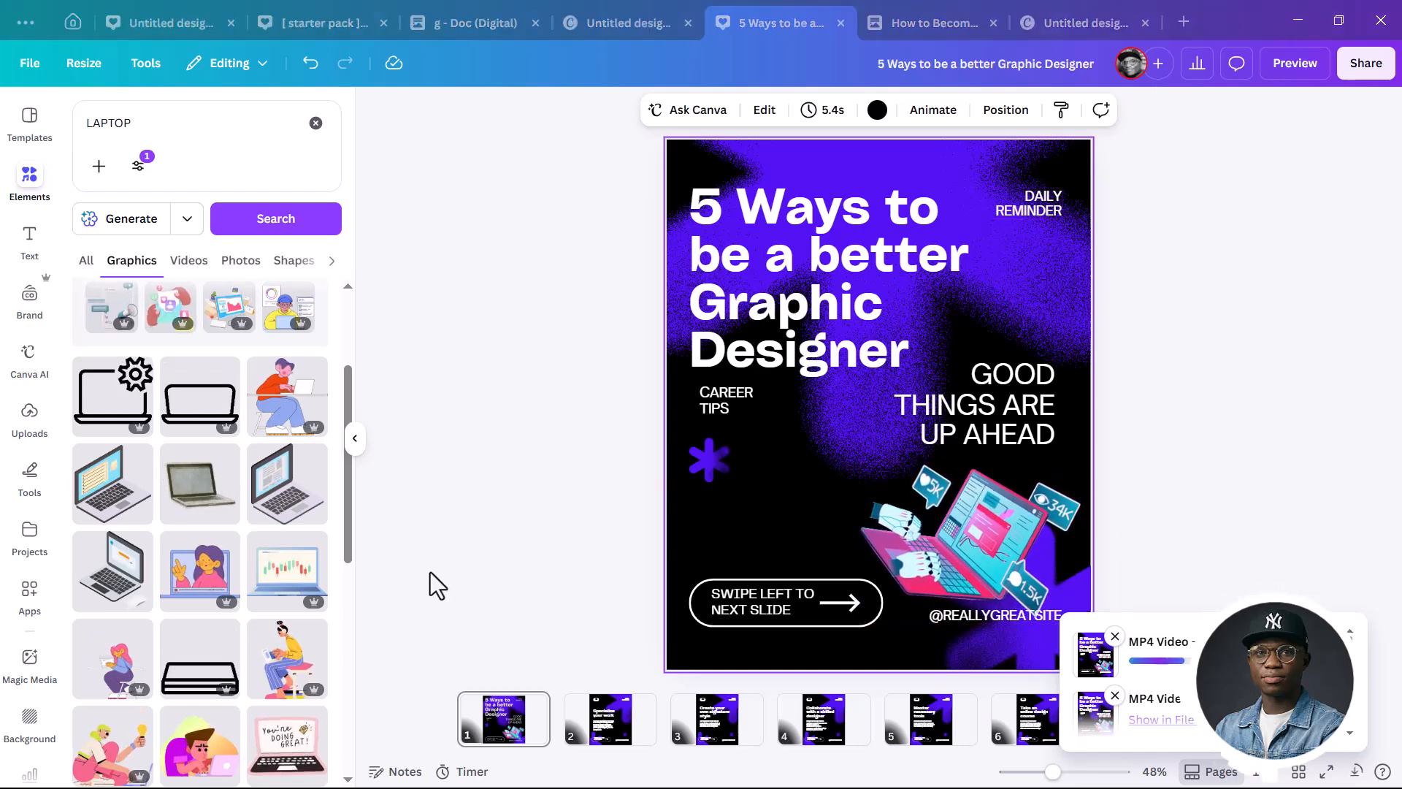
Open the Windows Downloads folder and cancel the pending save of the page 1 MP4 file
key("super")
left_click(323, 199)
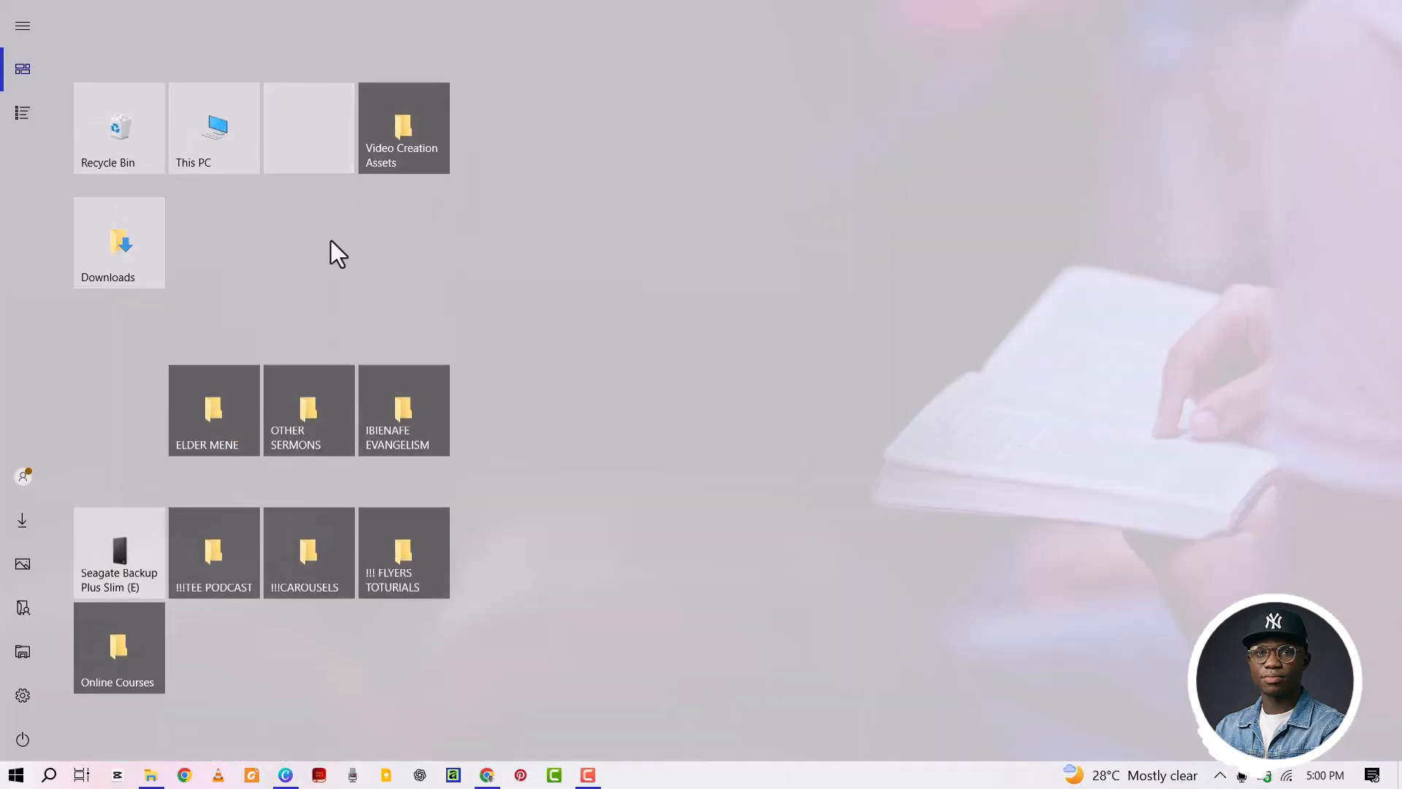
left_click(102, 279)
left_click(798, 311)
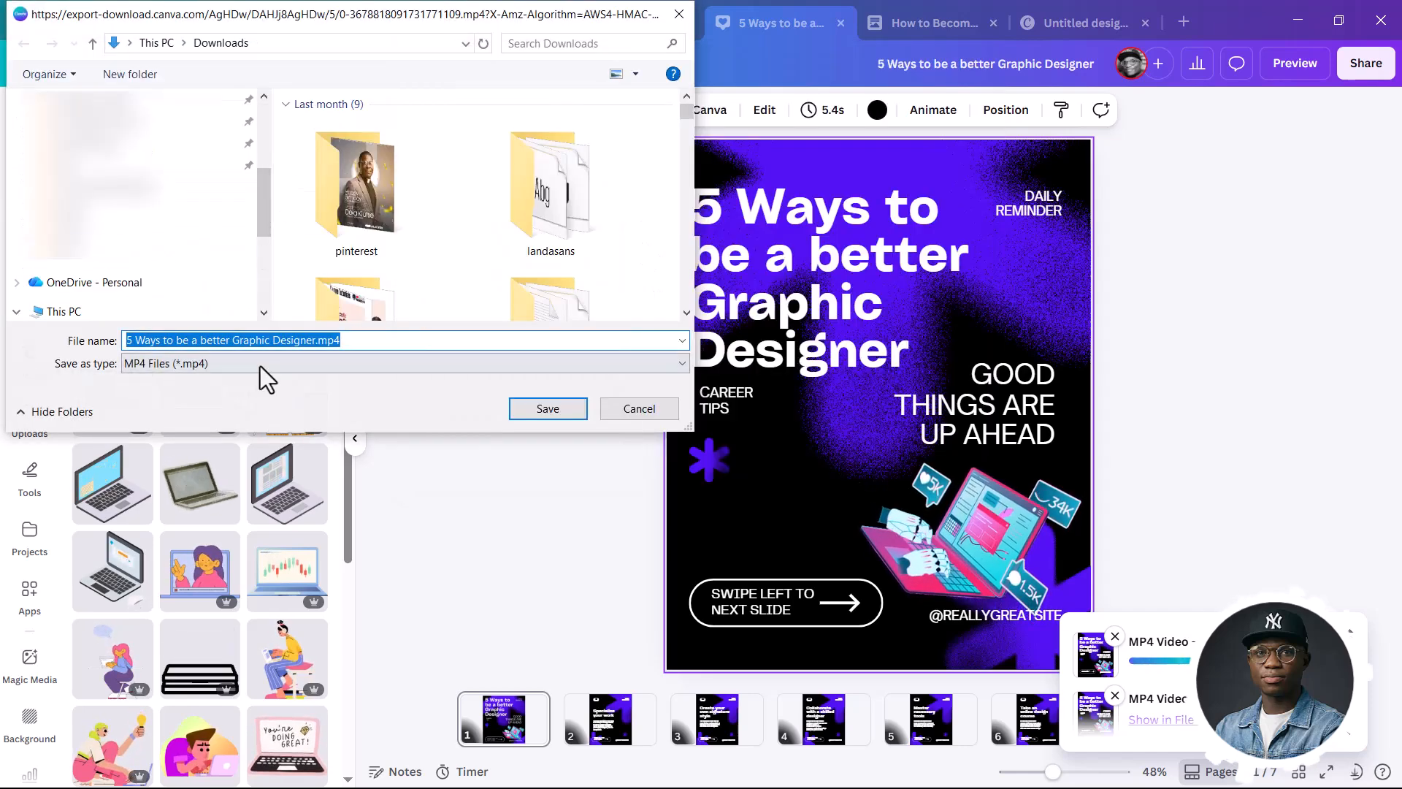
left_click(654, 412)
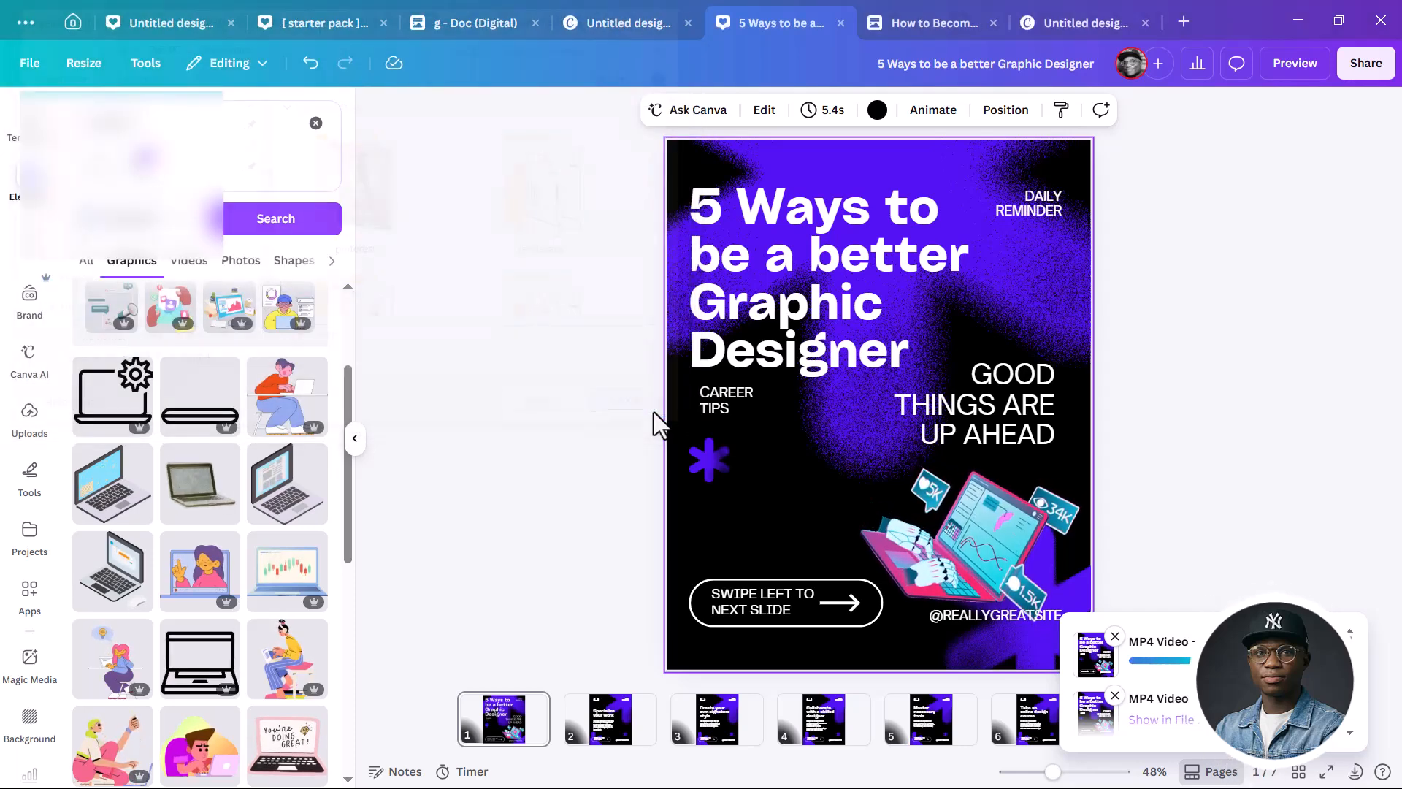
Bring "[ starter pack ].png" from Downloads onto page 1, then cut it and paste it into the blank 3240 × 1350 px design
key("alt+Tab")
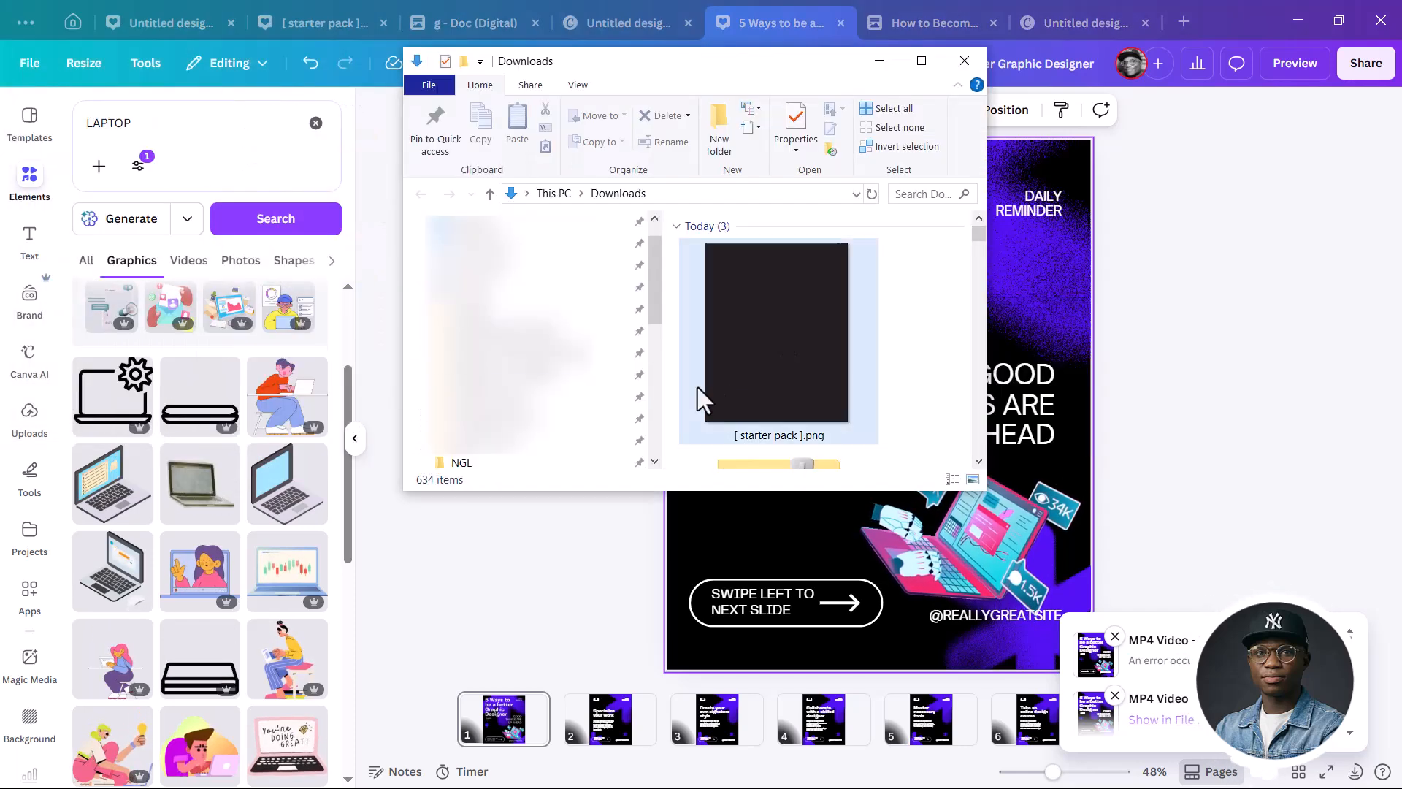
left_click_drag(794, 337, 1044, 334)
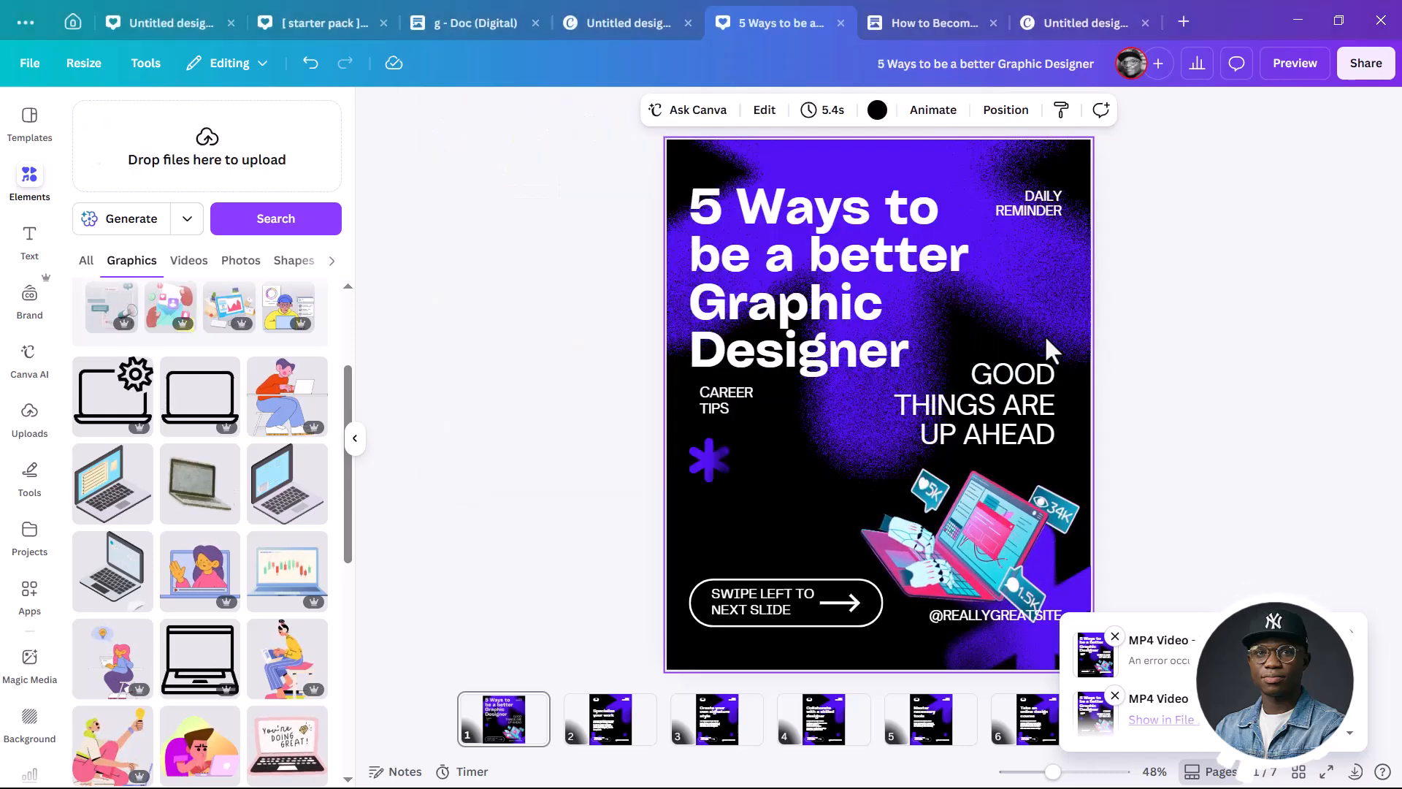
left_click_drag(838, 494, 840, 410)
key("Delete")
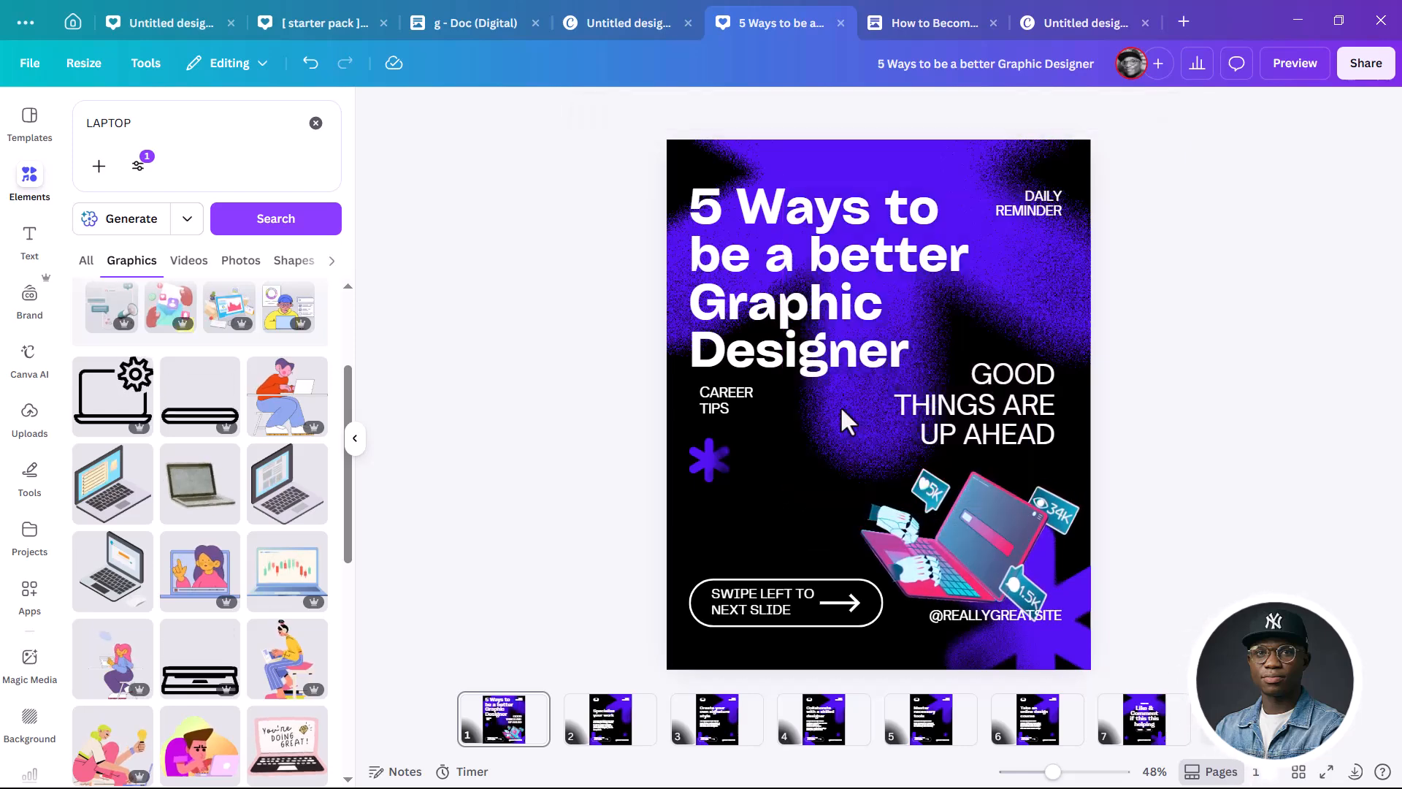
left_click(1081, 31)
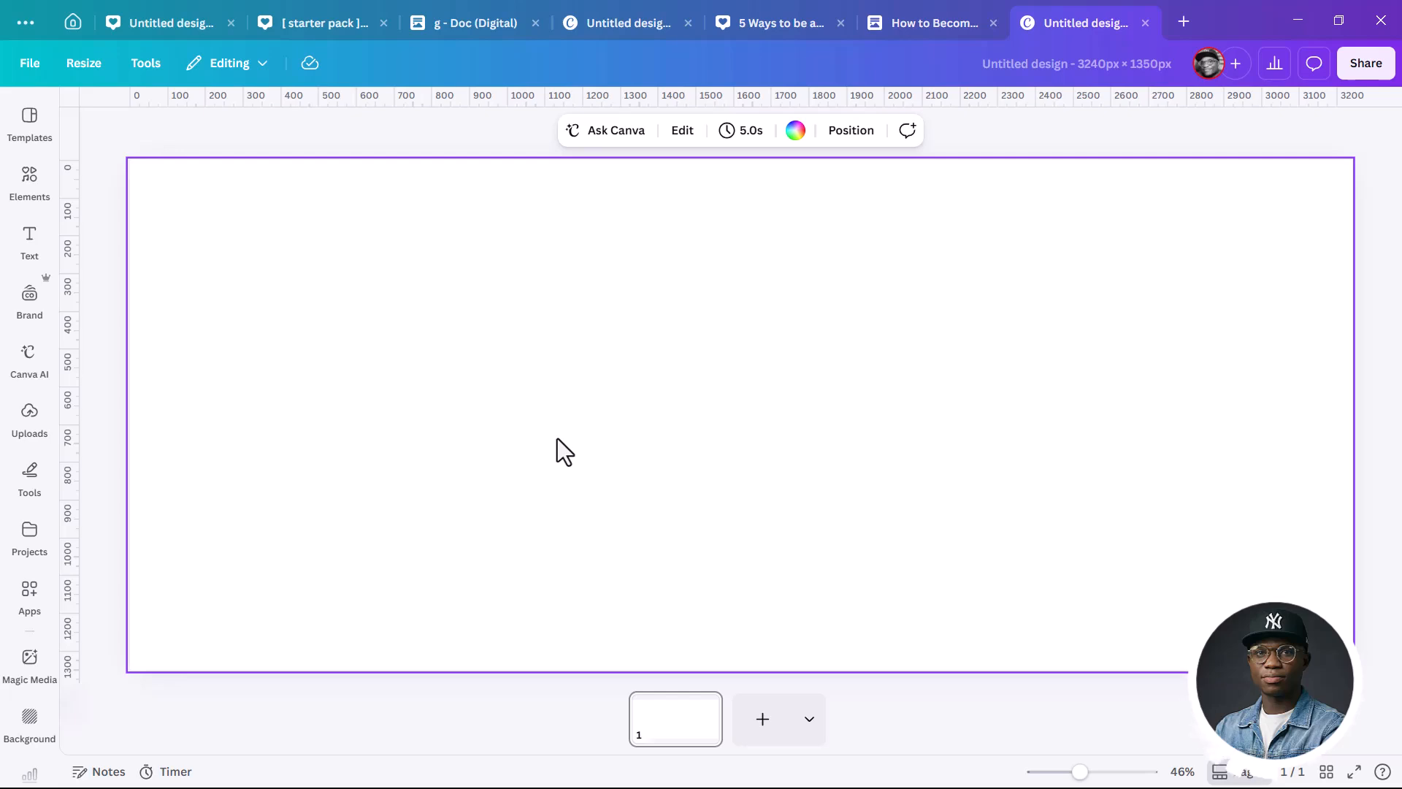
key("ctrl+v")
Enlarge the dark image to fill the page's left third and duplicate it twice to fill the other two thirds
left_click_drag(386, 363, 310, 316)
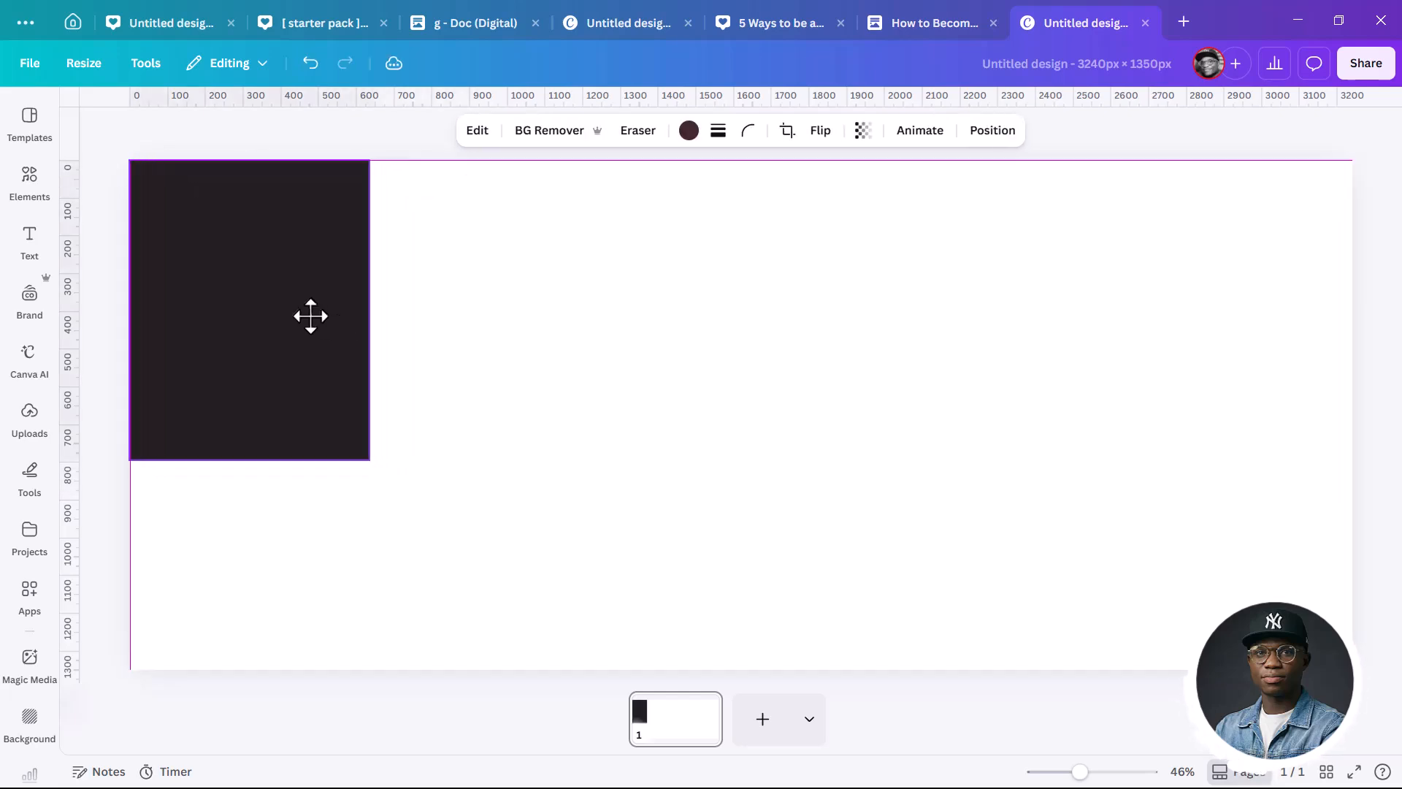
left_click_drag(369, 461, 617, 614)
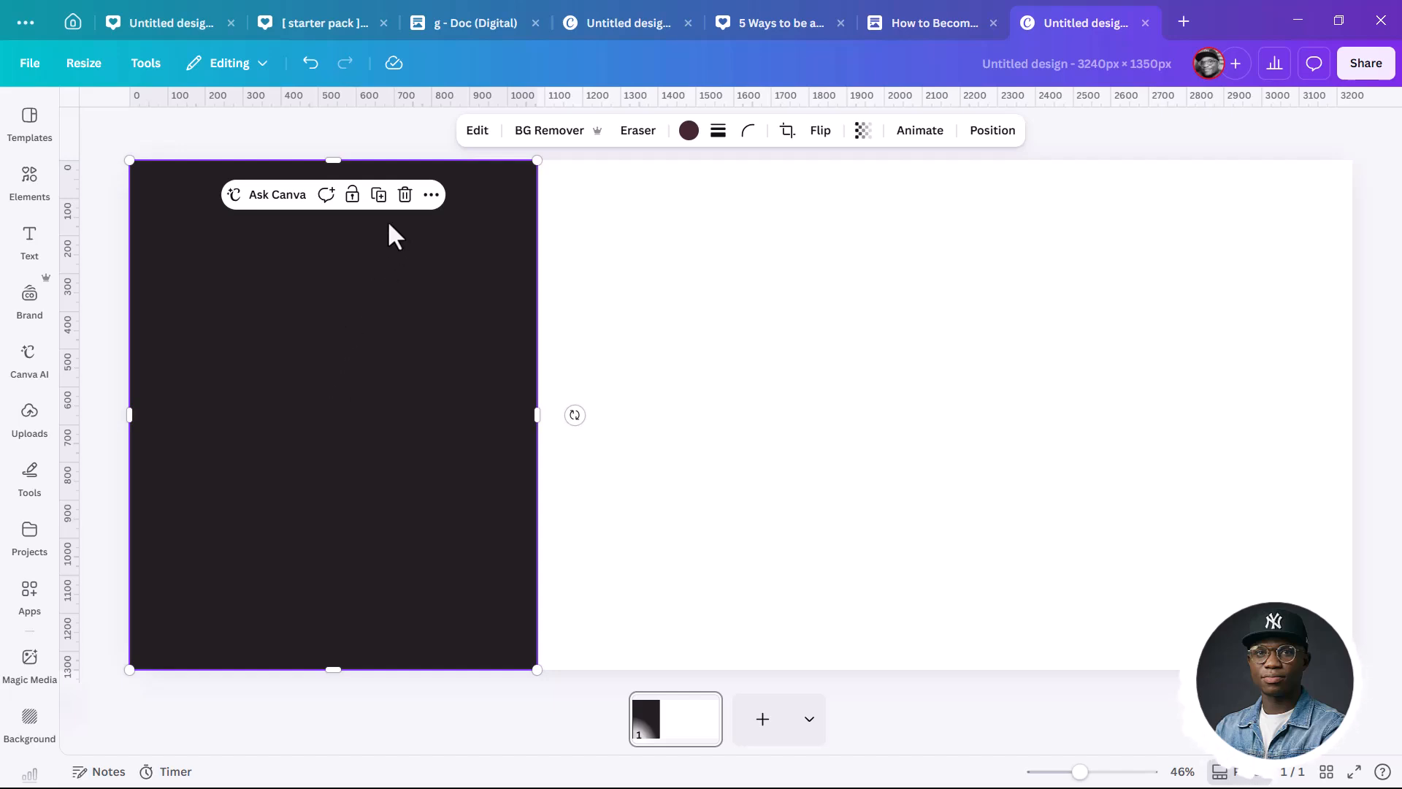
left_click(378, 195)
left_click_drag(413, 355, 721, 353)
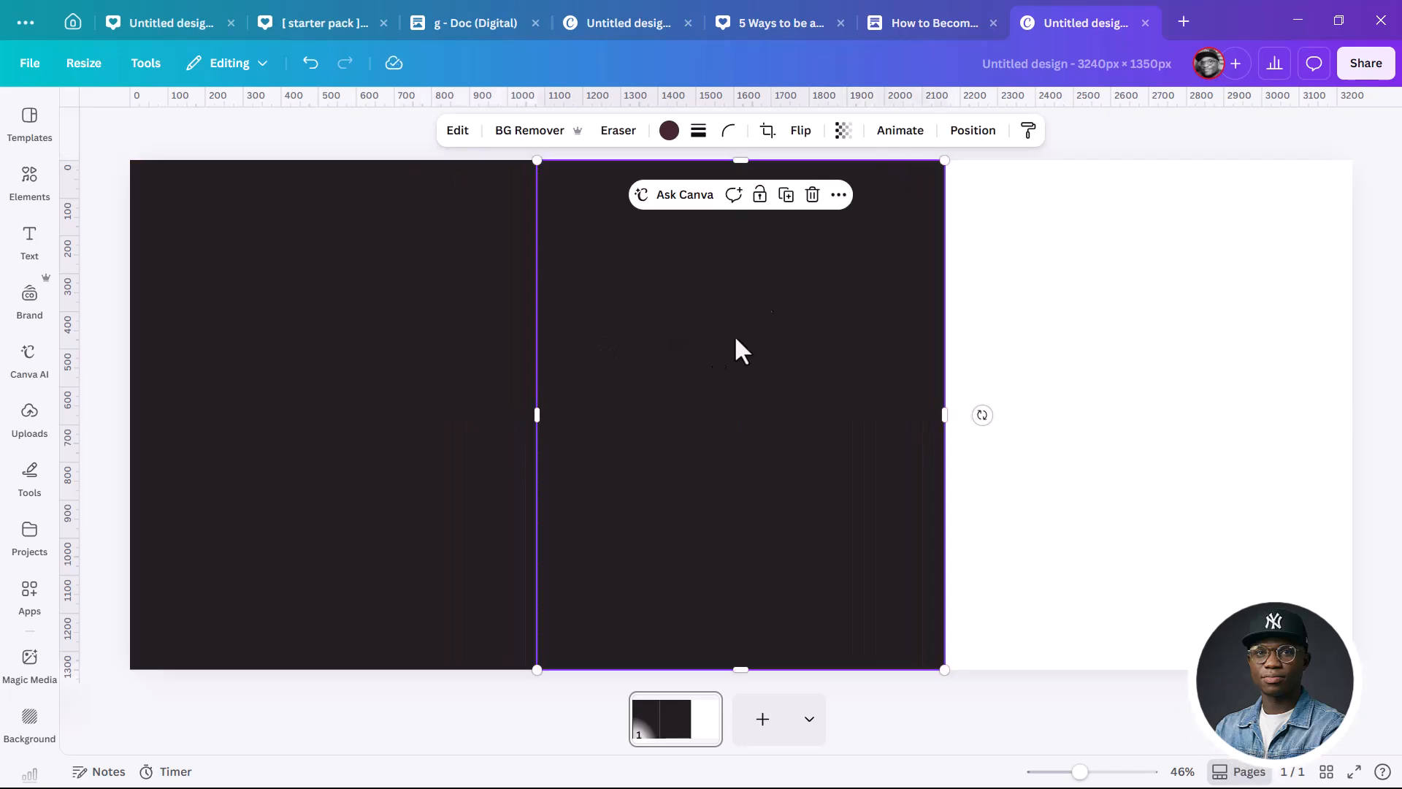
left_click(779, 205)
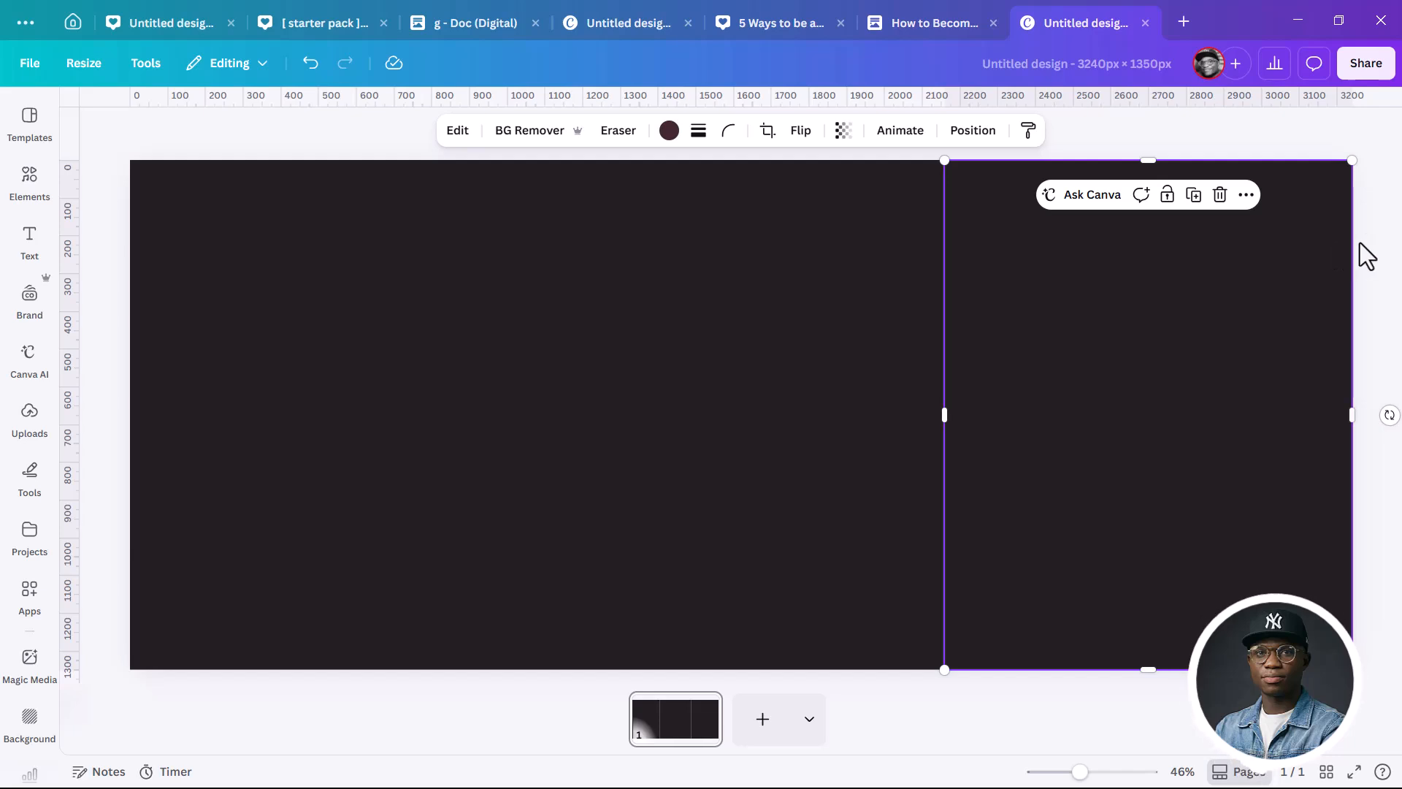
left_click(1149, 140)
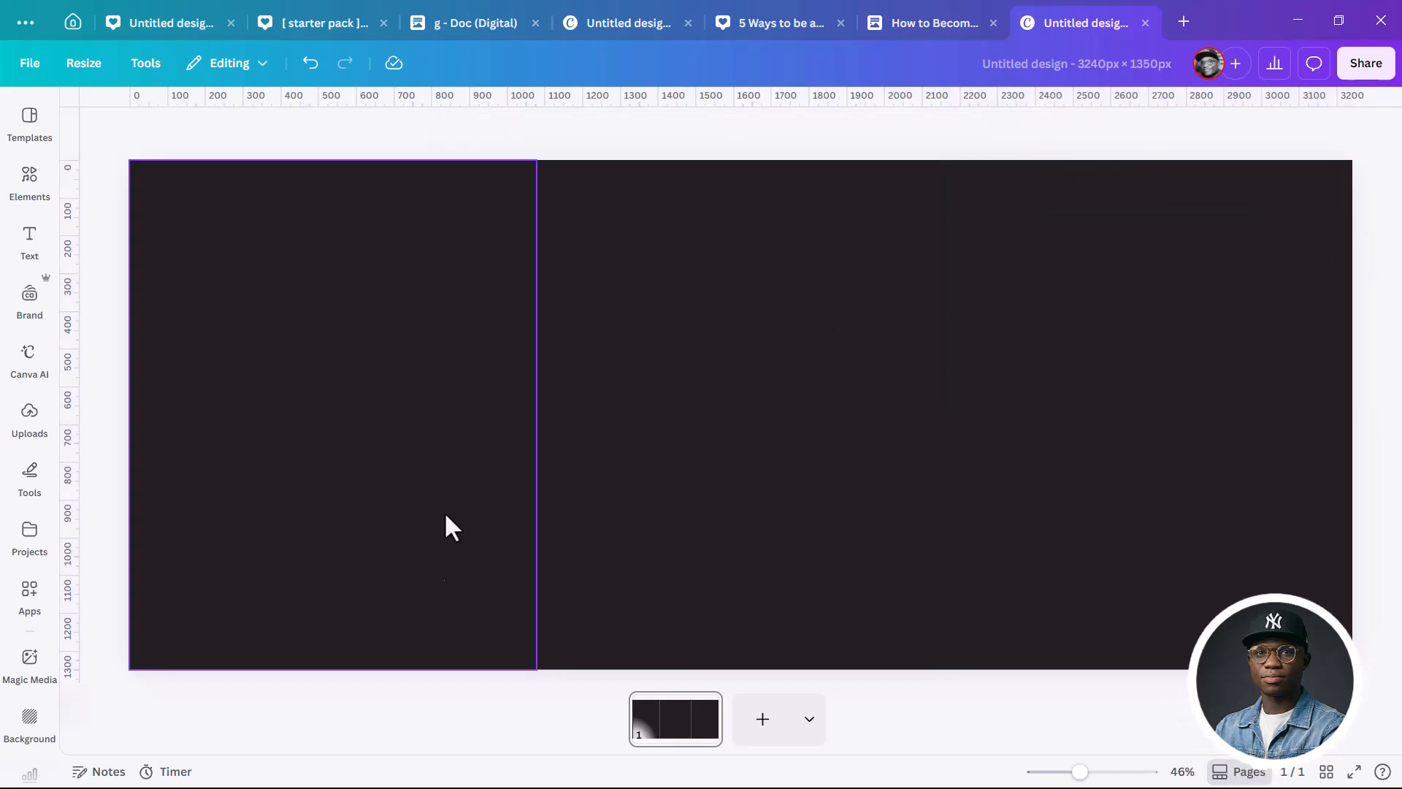
Place vertical ruler guides on the two seams between the dark images, and delete the three images
left_click(30, 354)
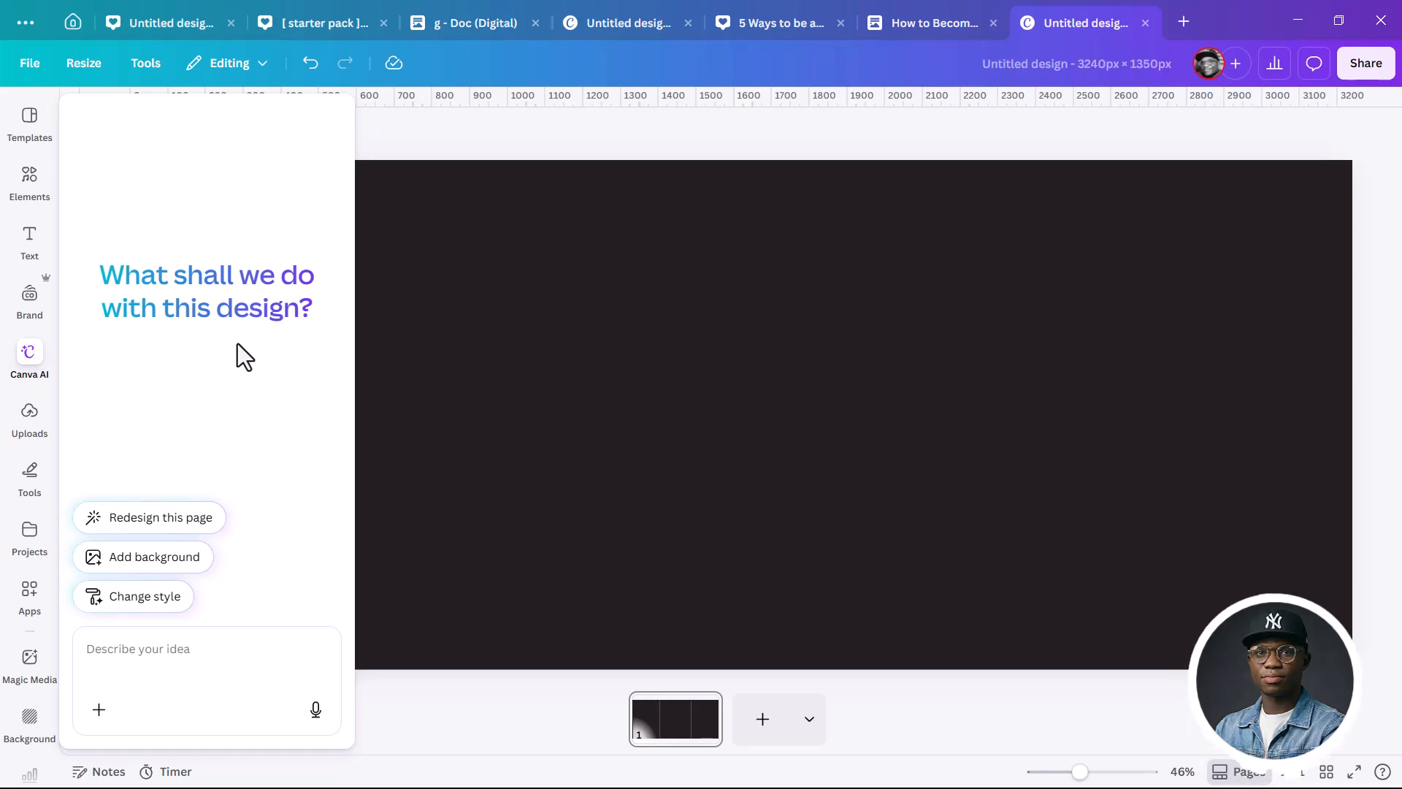
key("shift+r")
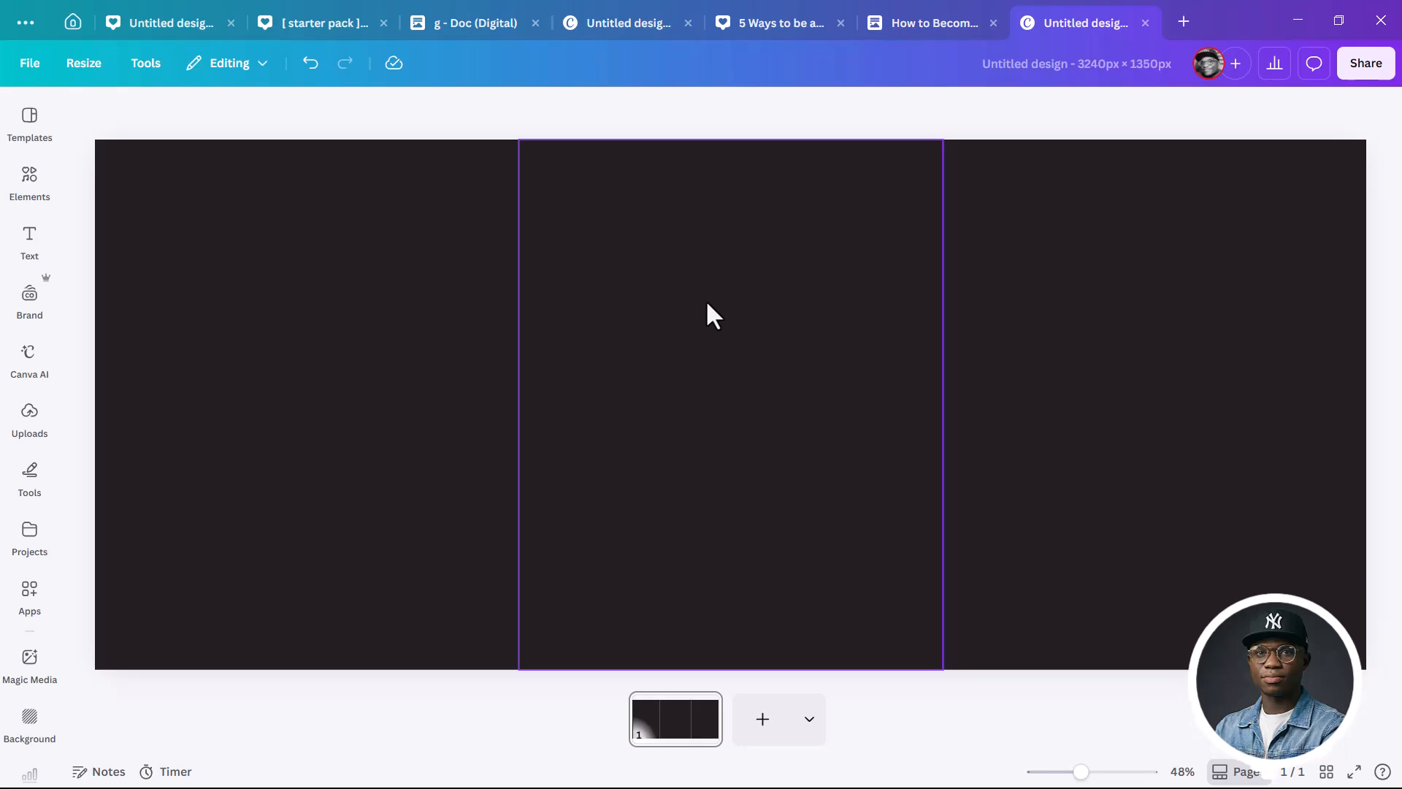
key("shift+r")
left_click(29, 241)
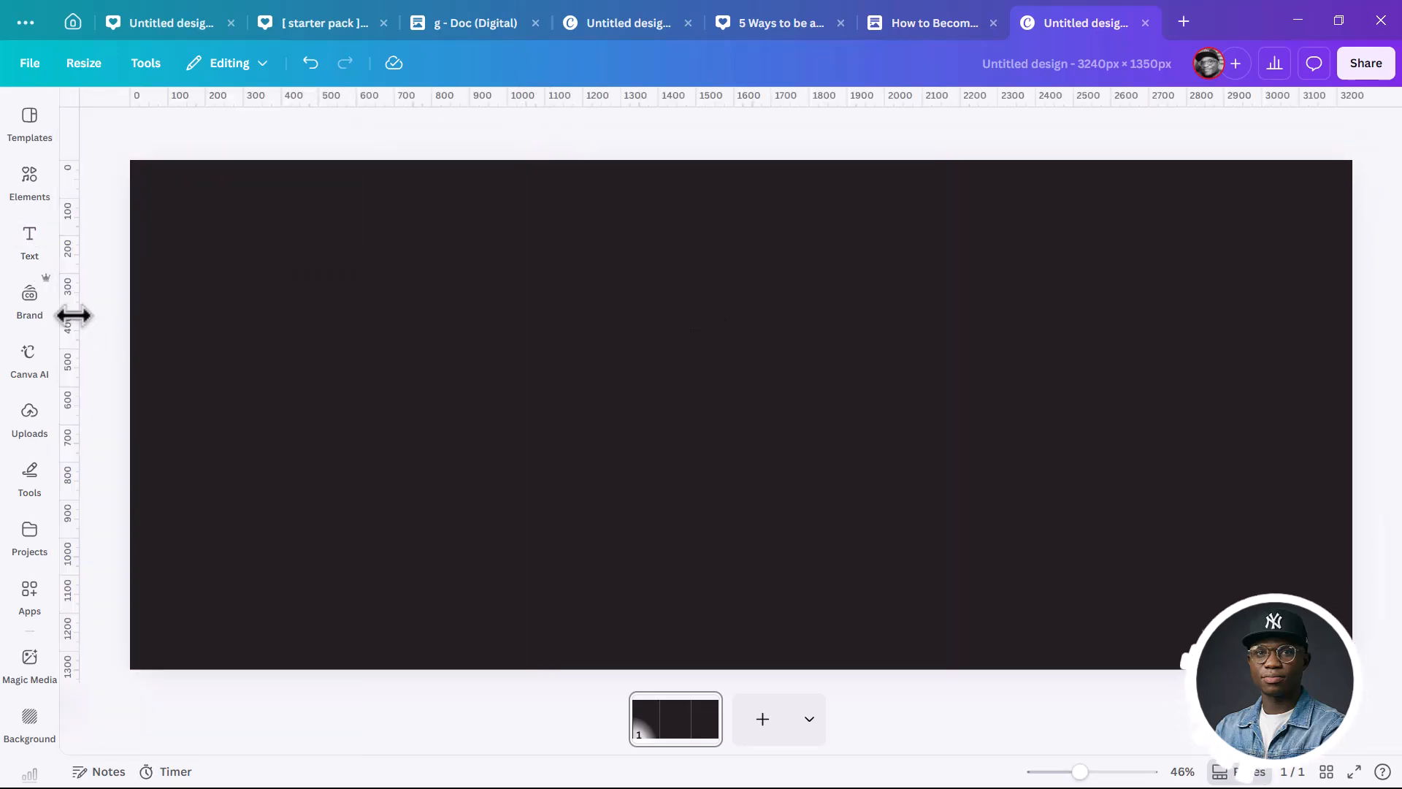
left_click_drag(199, 316, 534, 313)
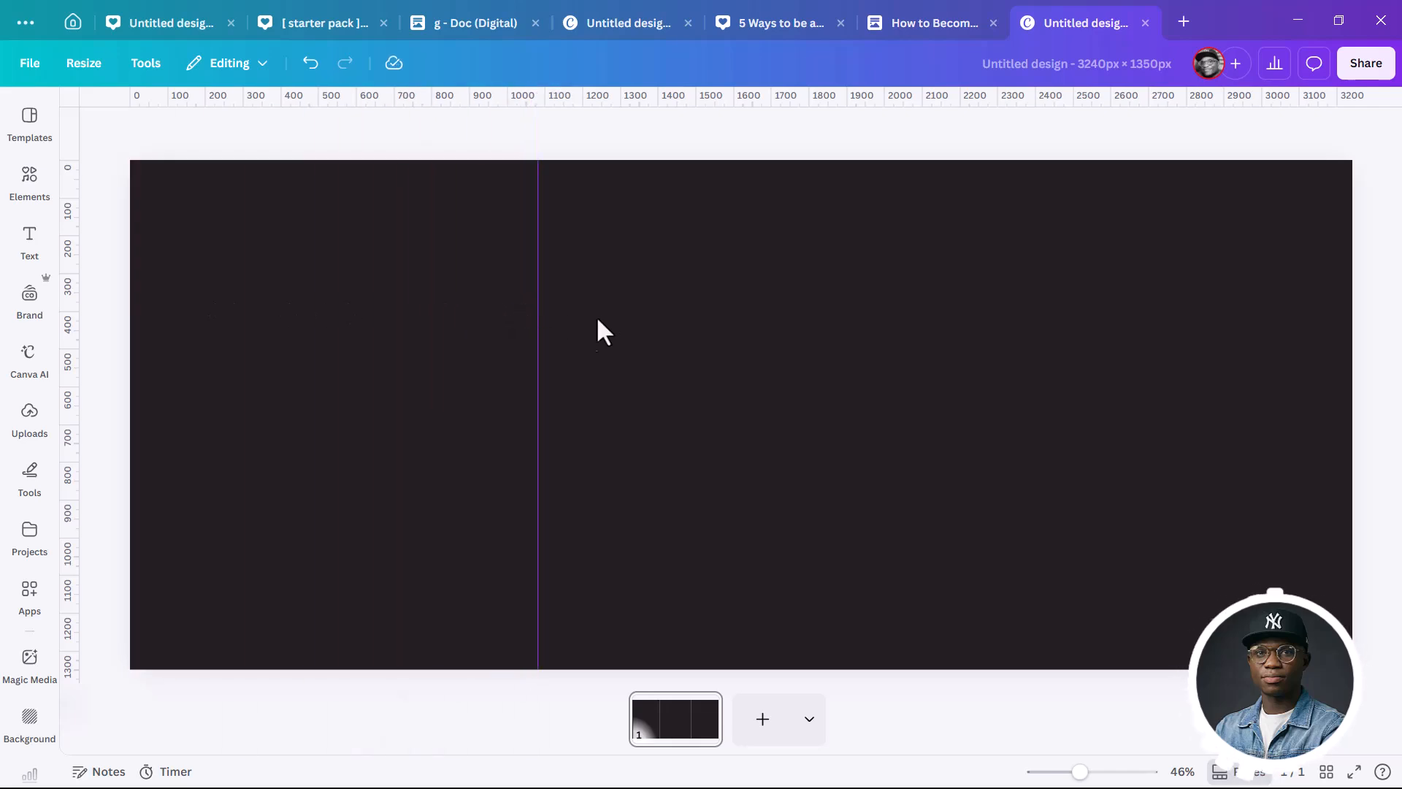
left_click_drag(77, 350, 947, 349)
left_click_drag(1360, 267, 195, 506)
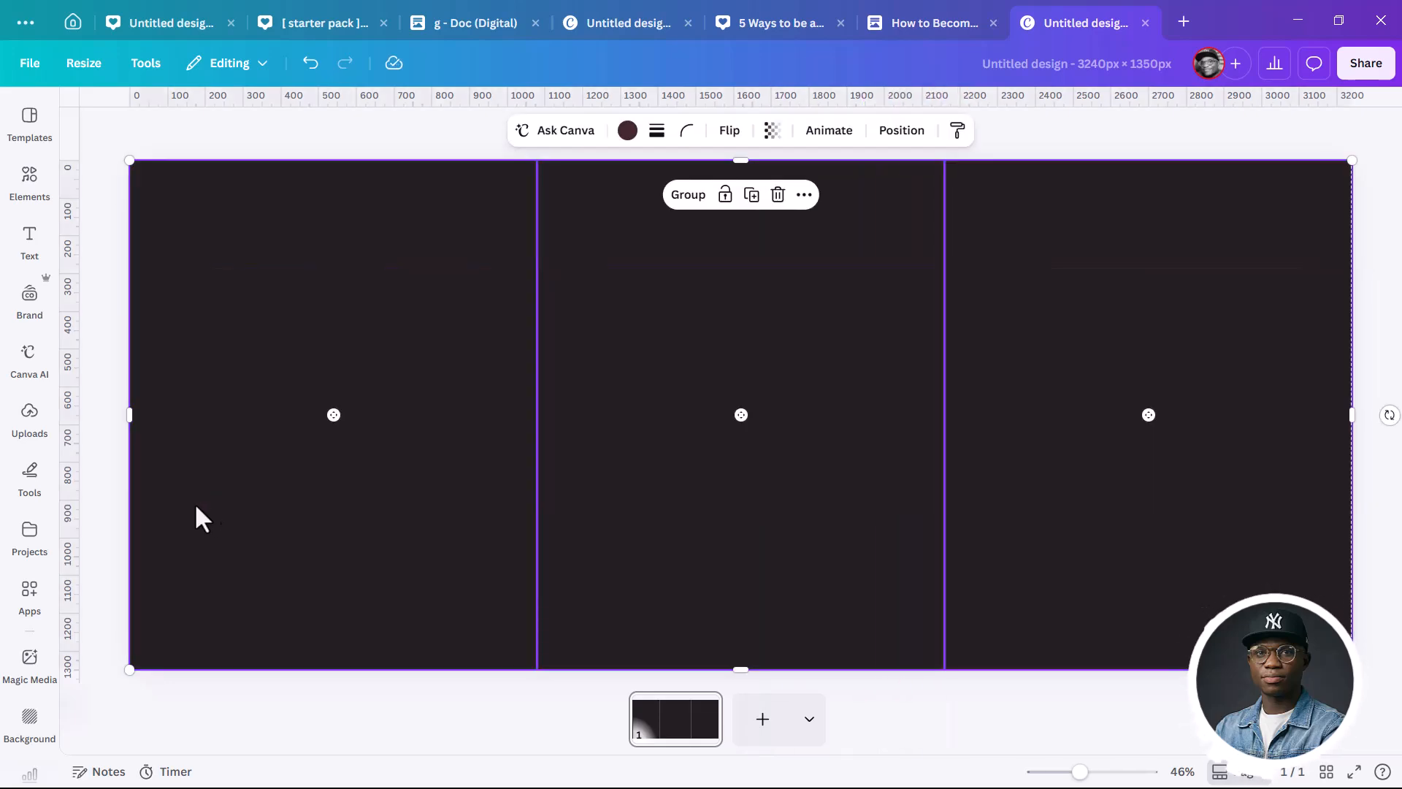
key("Delete")
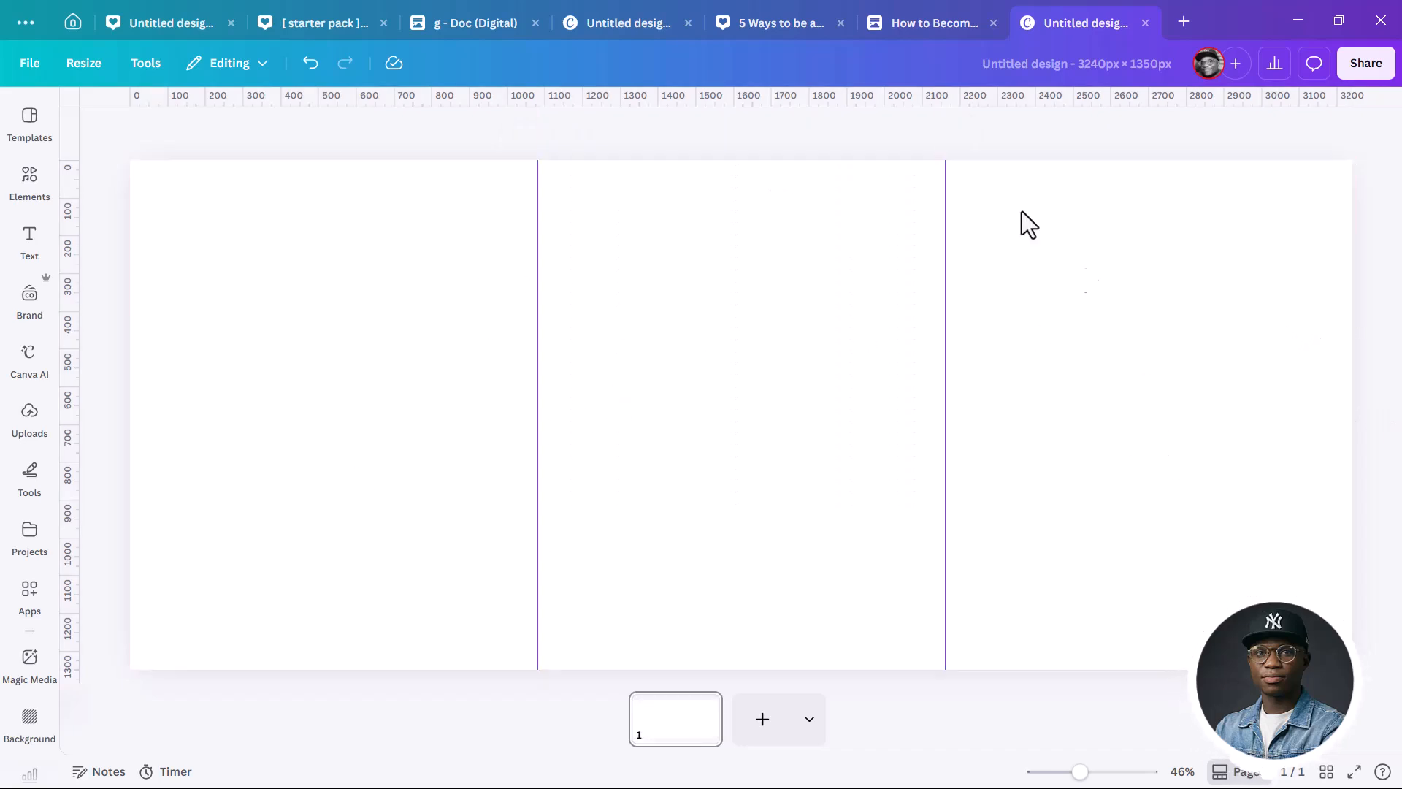
Copy all elements of page 1 of "5 Ways to be a better Graphic Designer" into the 3240 × 1350 px design
left_click(774, 28)
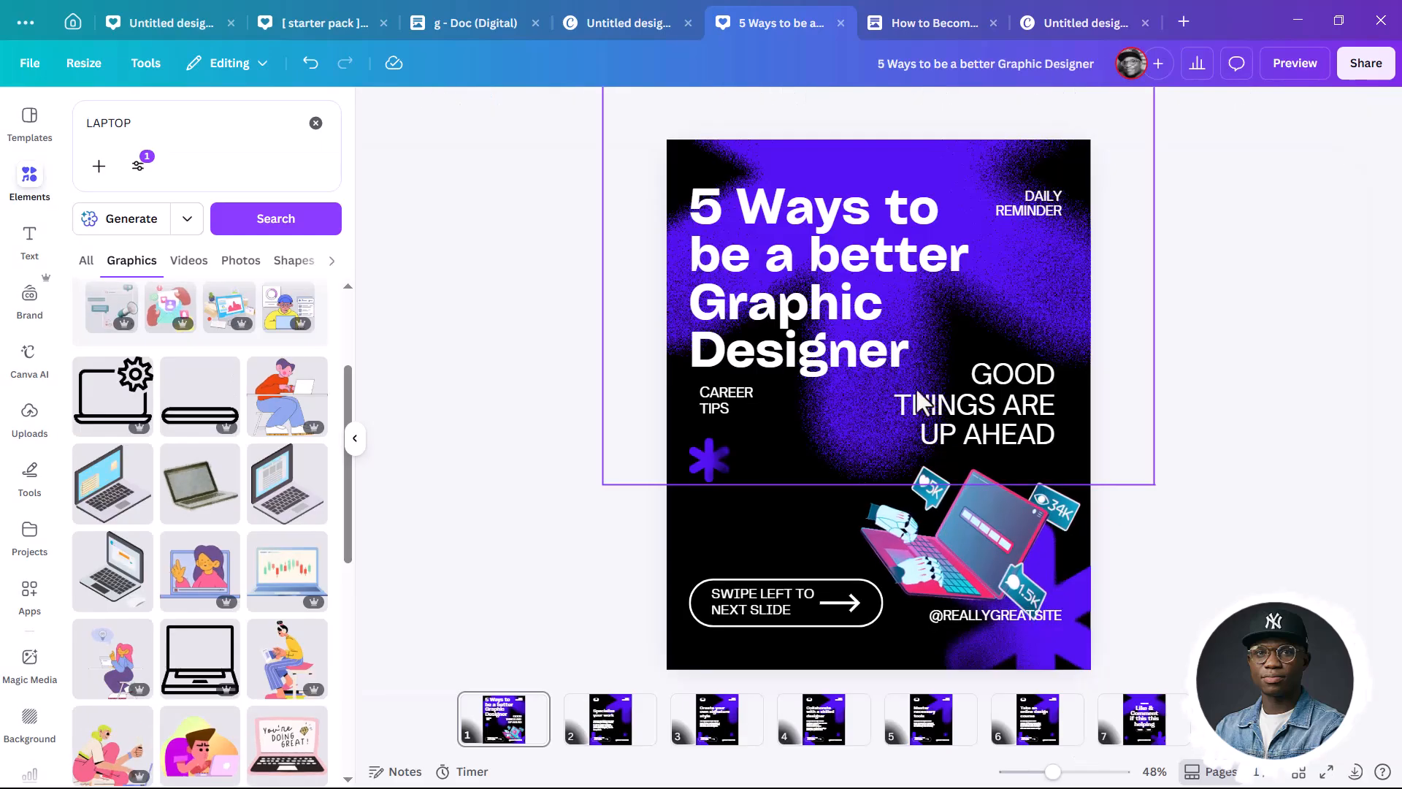
left_click_drag(1120, 134, 593, 663)
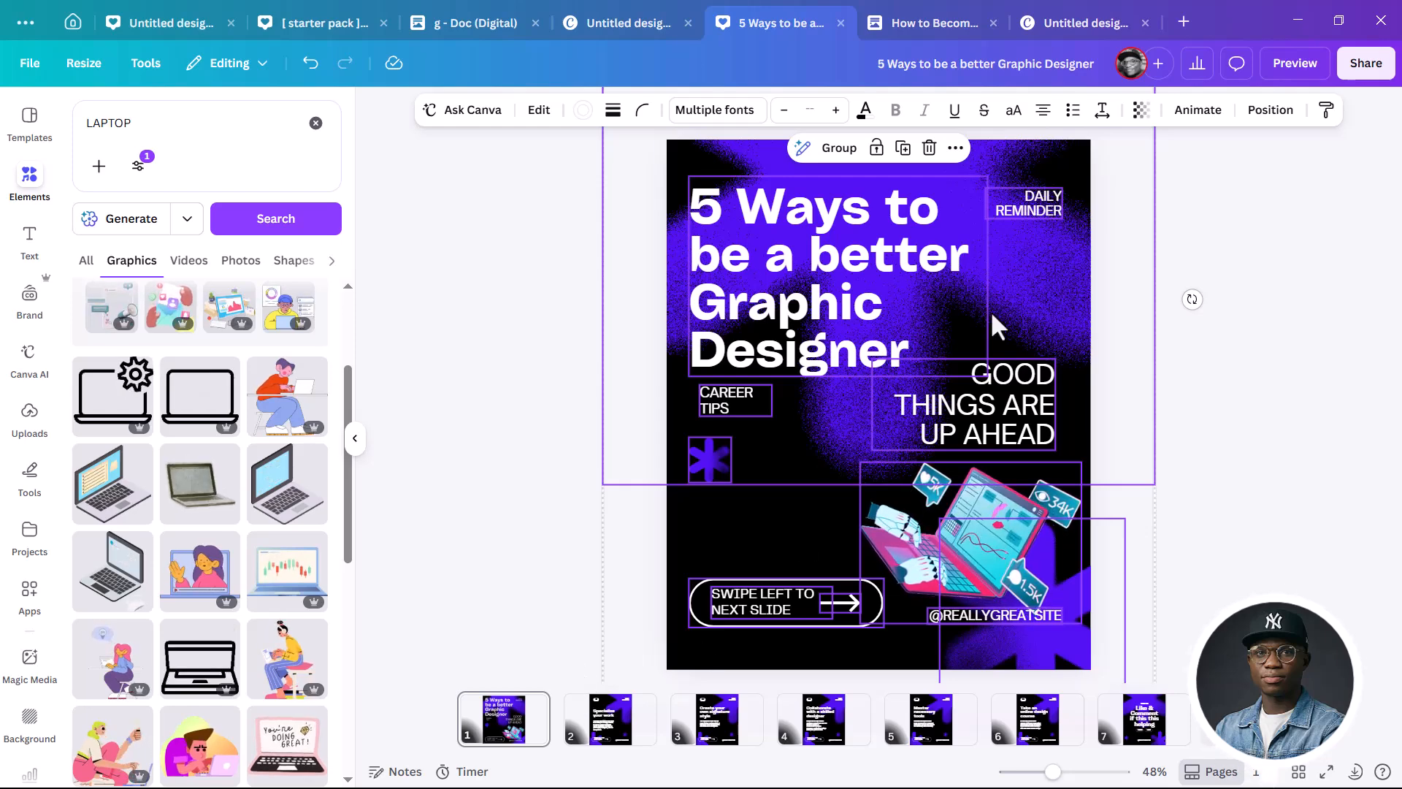
left_click(1086, 25)
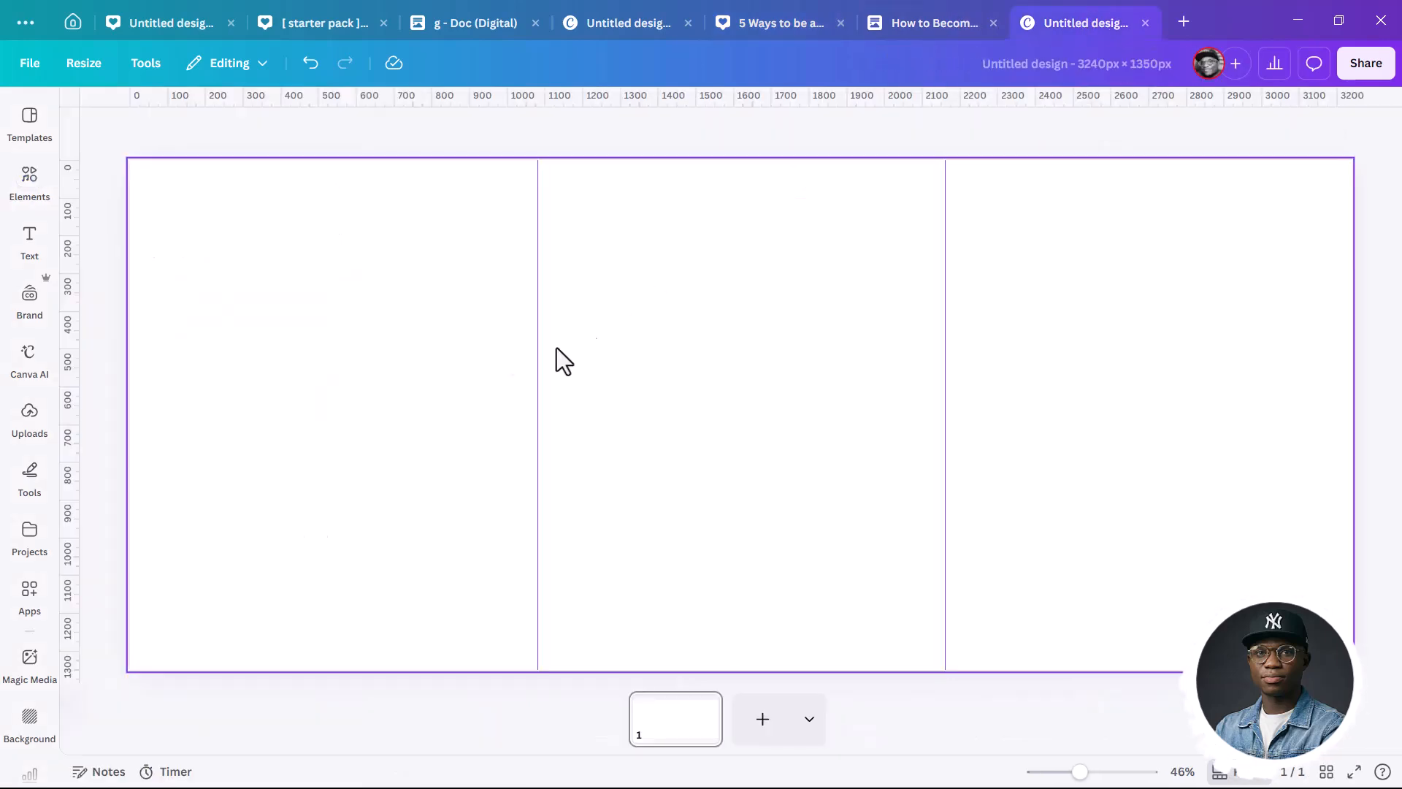
left_click(242, 519)
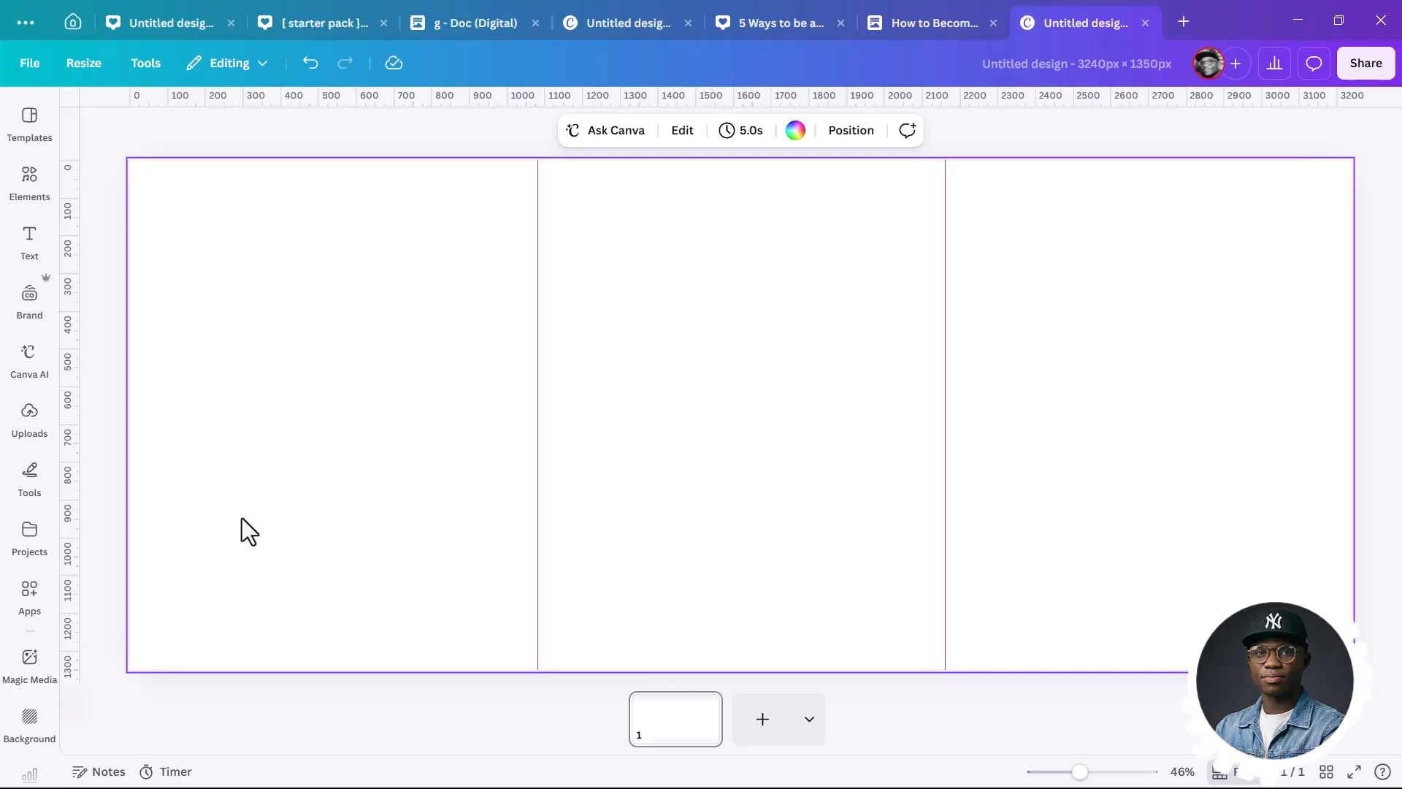
key("ctrl+v")
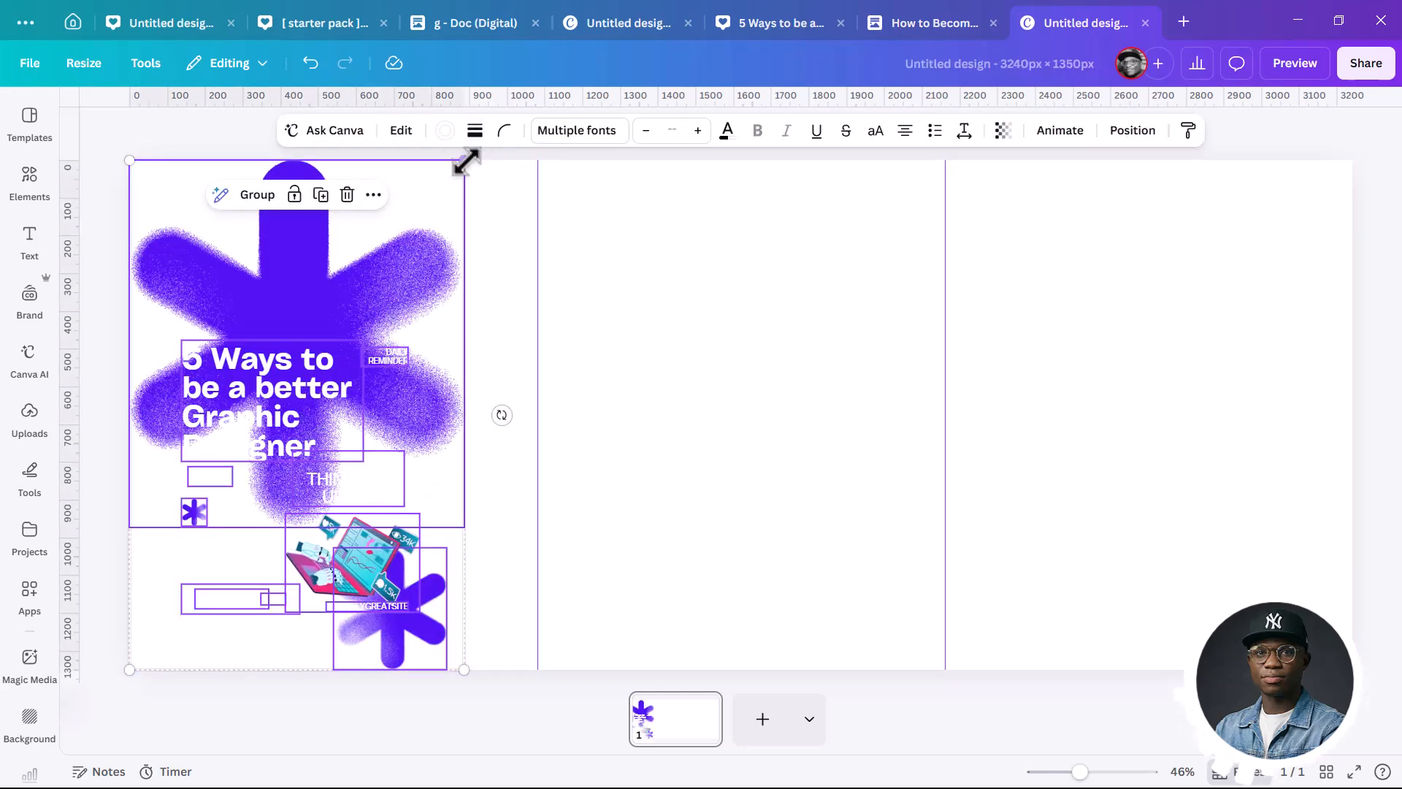
Enlarge the pasted cover elements and position them over the first panel, with the large asterisk extending past the first guide
left_click_drag(466, 161, 659, 94)
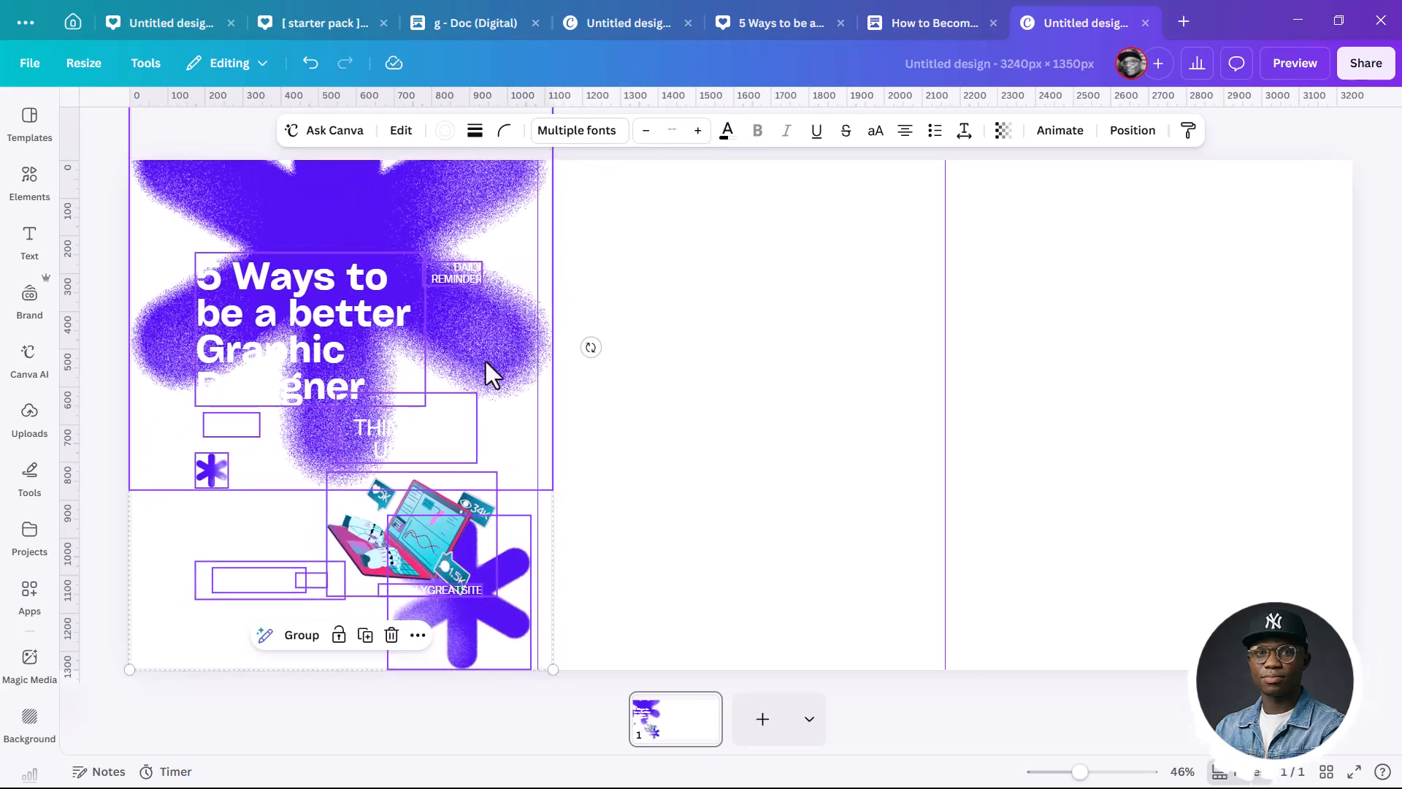
mouse_move(485, 362)
left_mouse_down()
mouse_move(487, 319)
mouse_move(477, 332)
left_mouse_up()
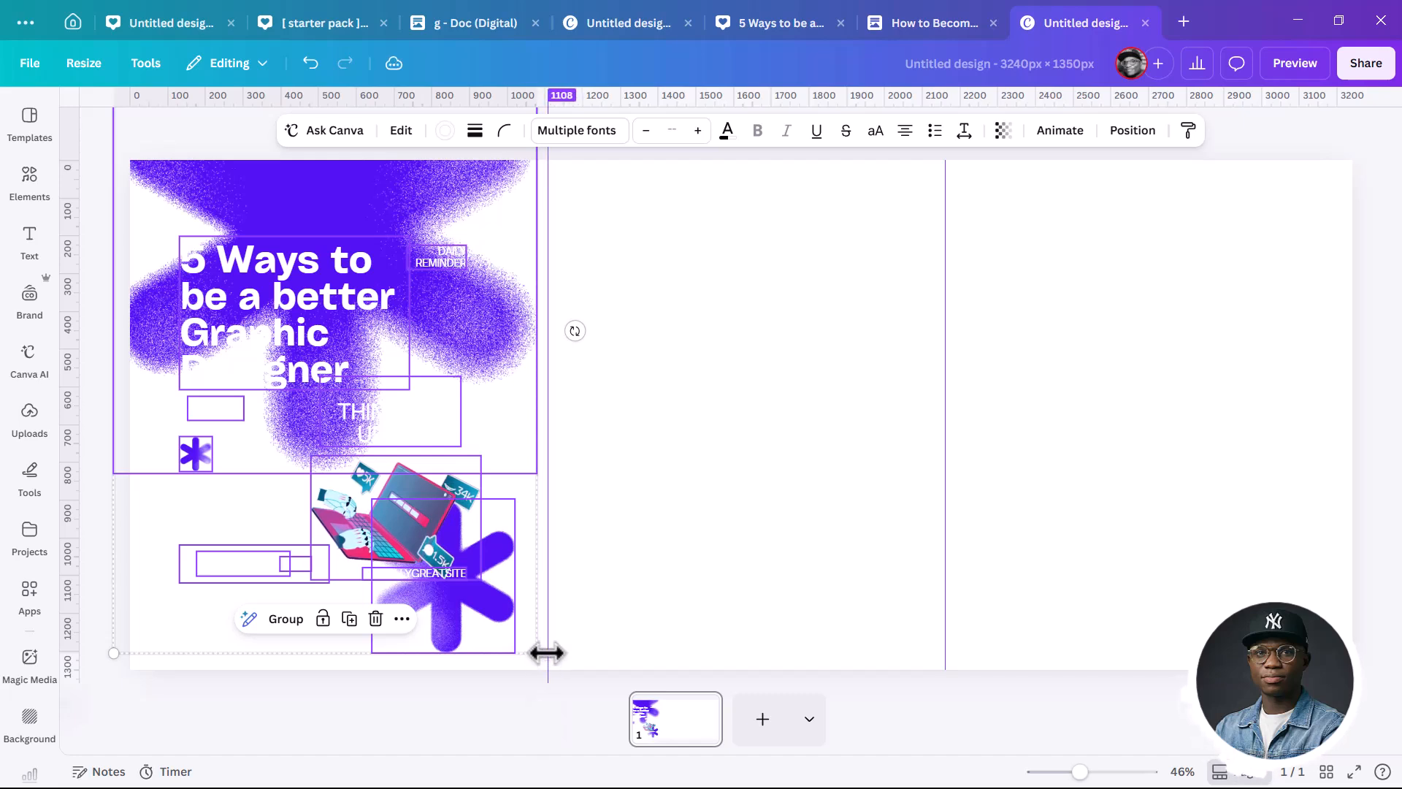
key("ctrl+z")
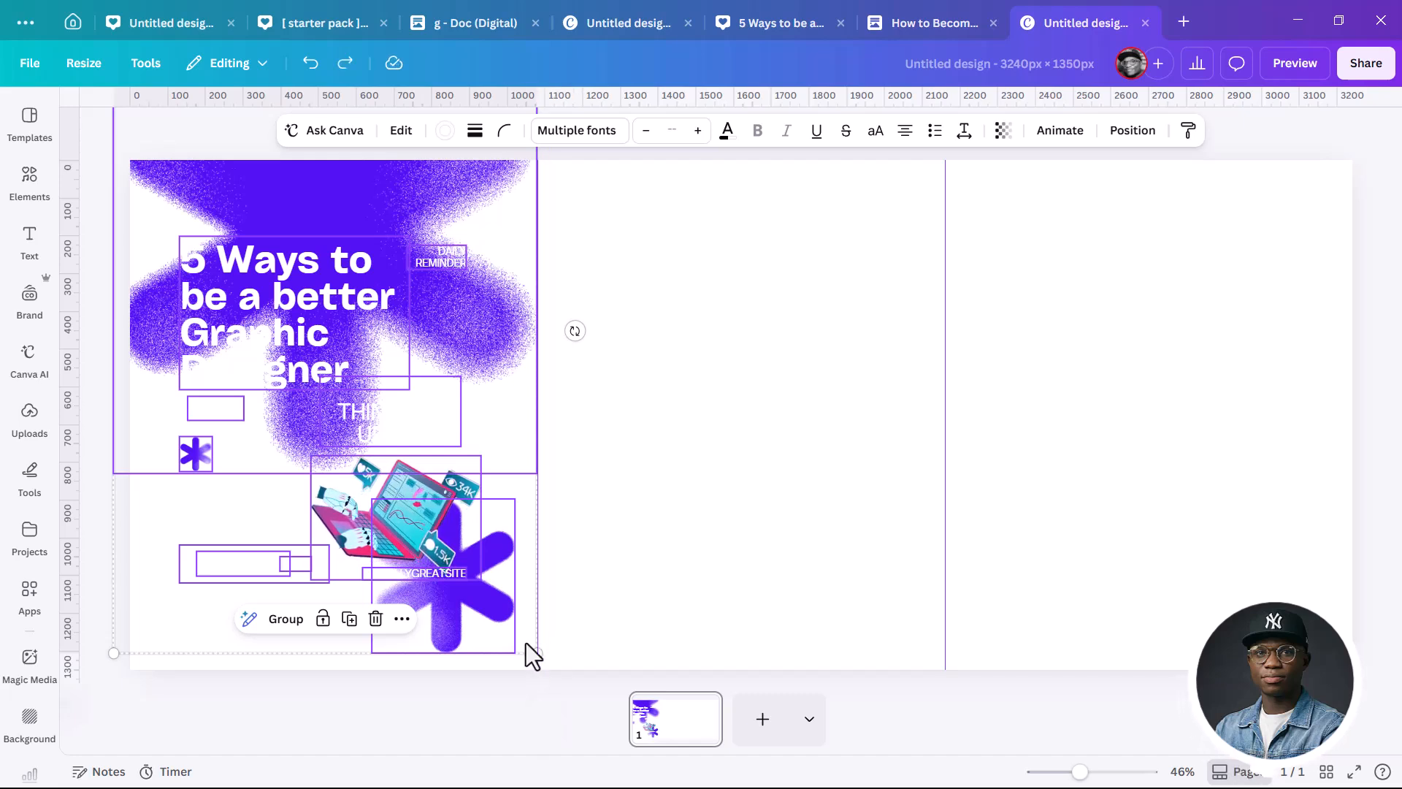
left_click_drag(533, 655, 625, 699)
left_click_drag(469, 405, 475, 391)
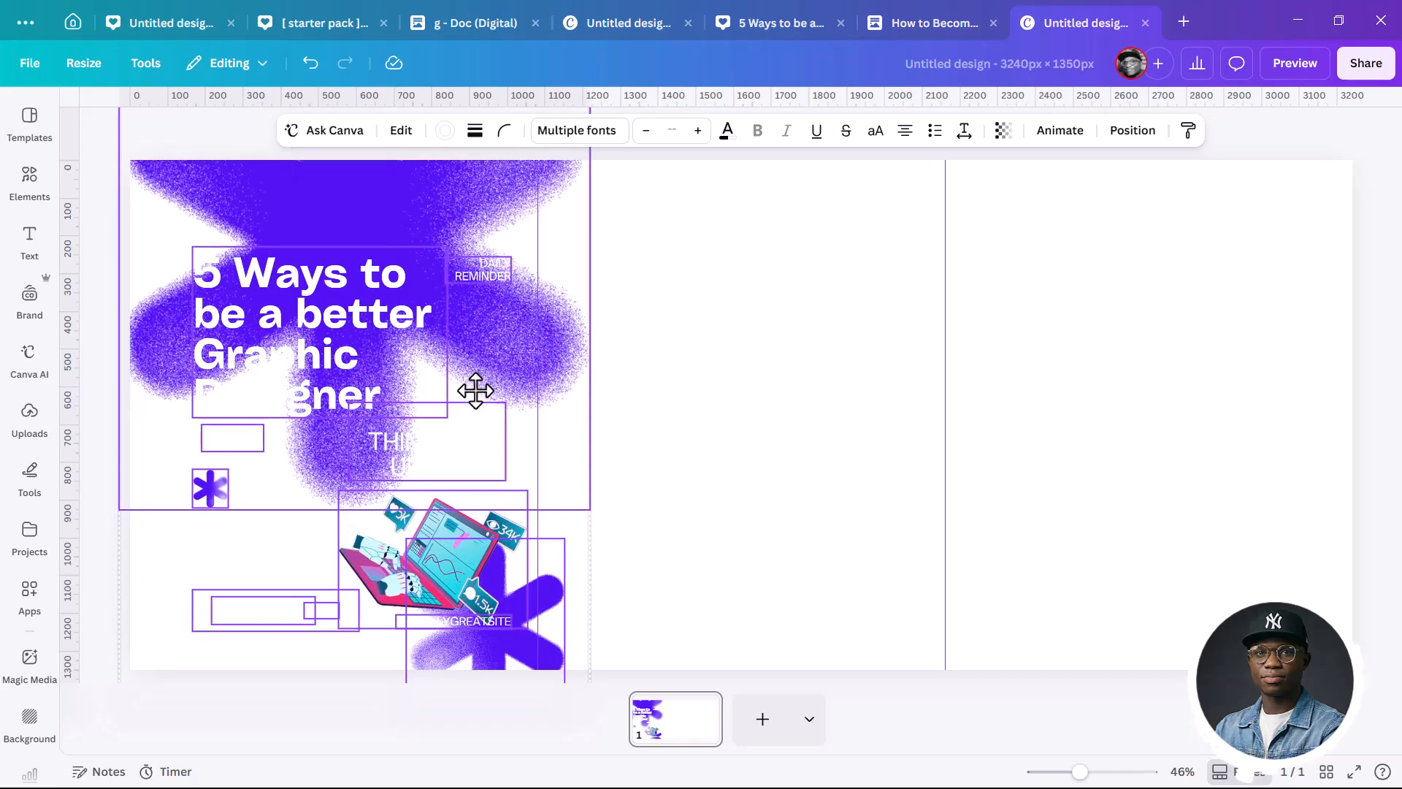
Set the wide page's background colour to black from the document colours
left_click(704, 375)
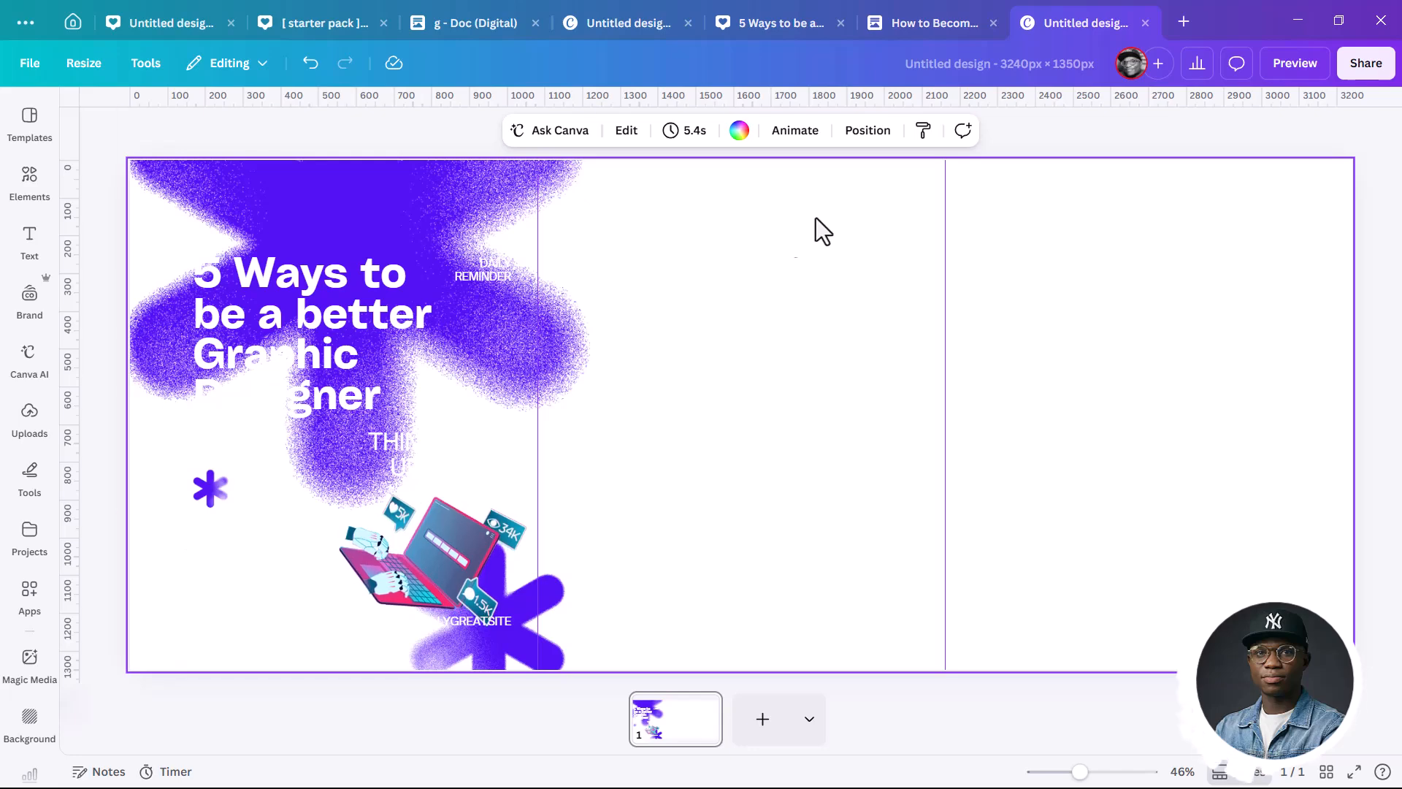
left_click(739, 130)
left_click(162, 237)
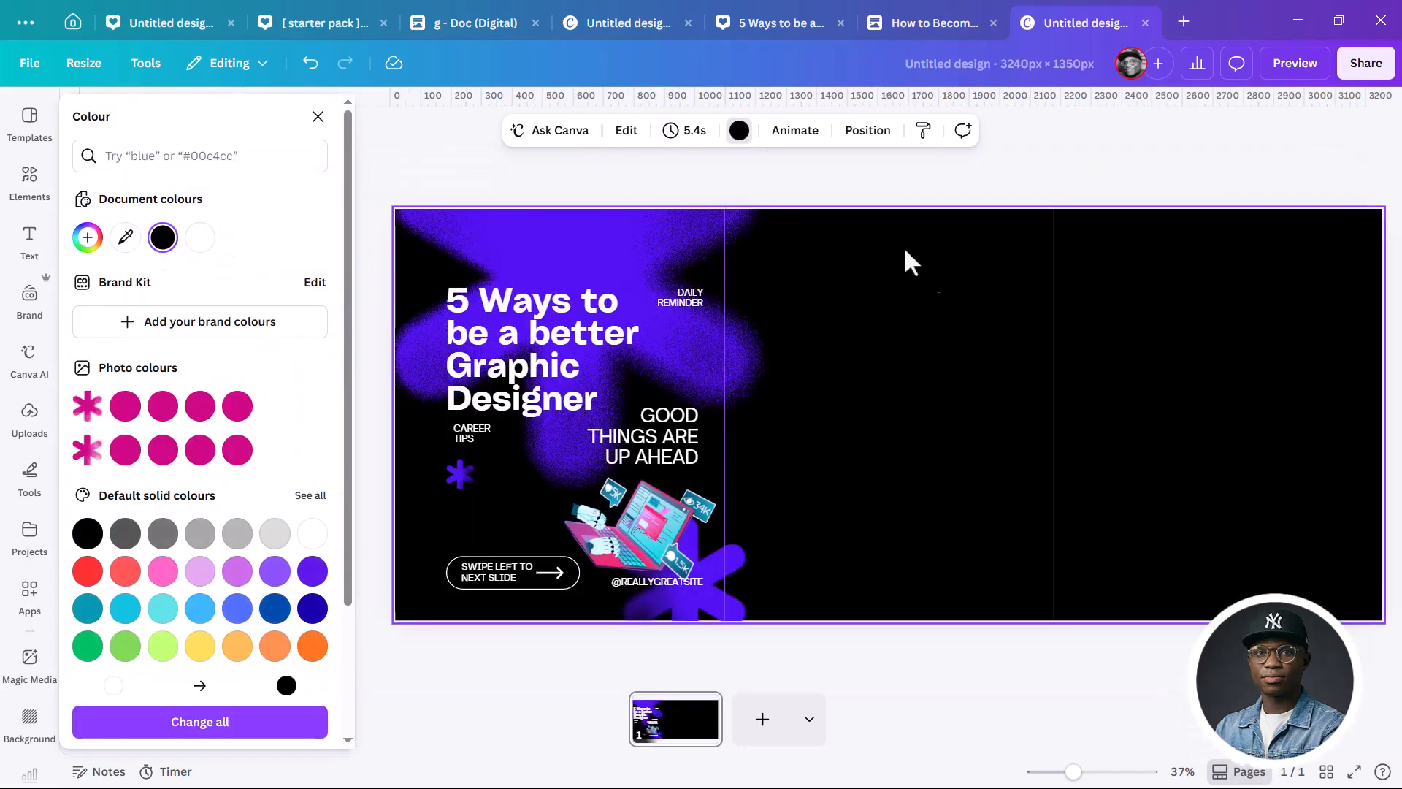
left_click(918, 177)
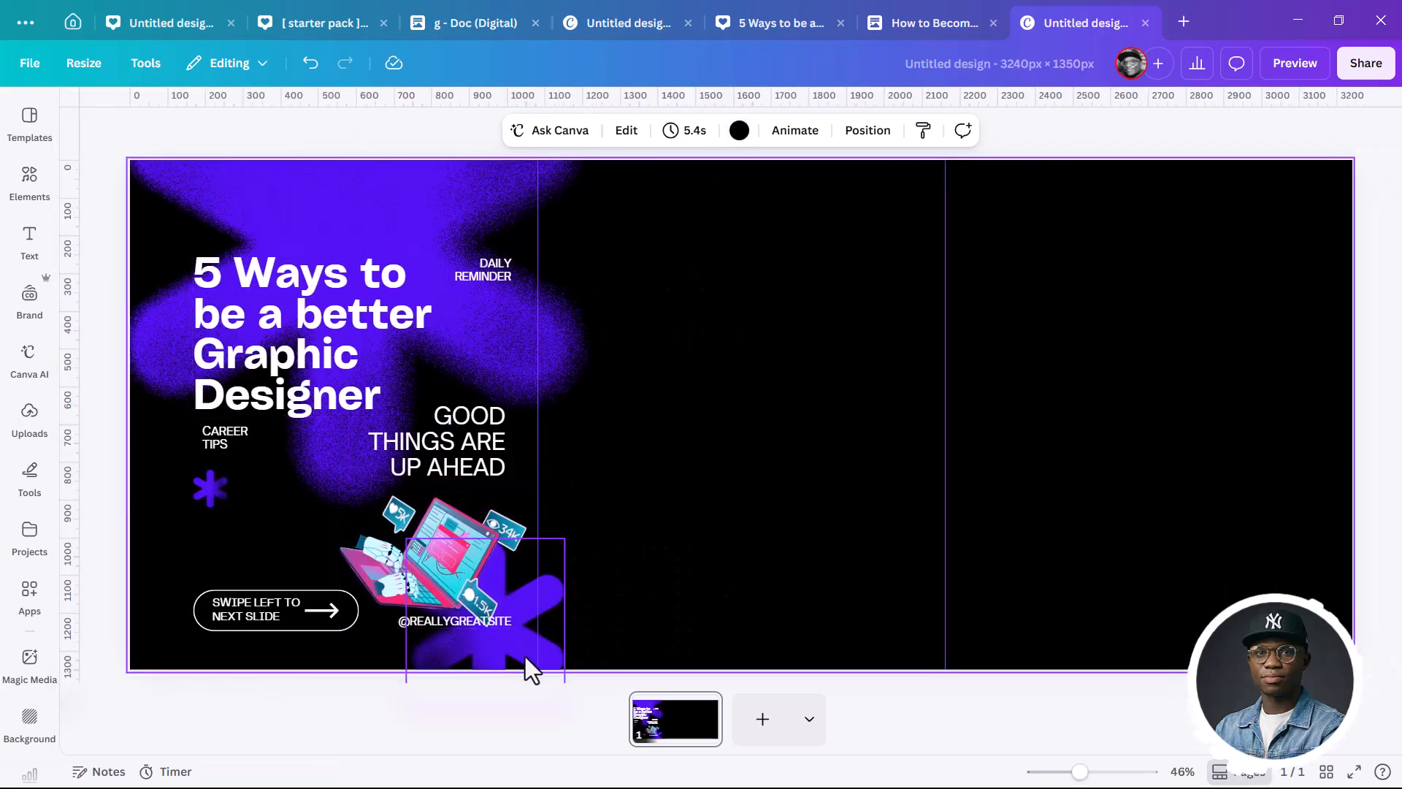
Delete the laptop graphic and shift the lower purple asterisk slightly right, further across the first guide
left_click(554, 646)
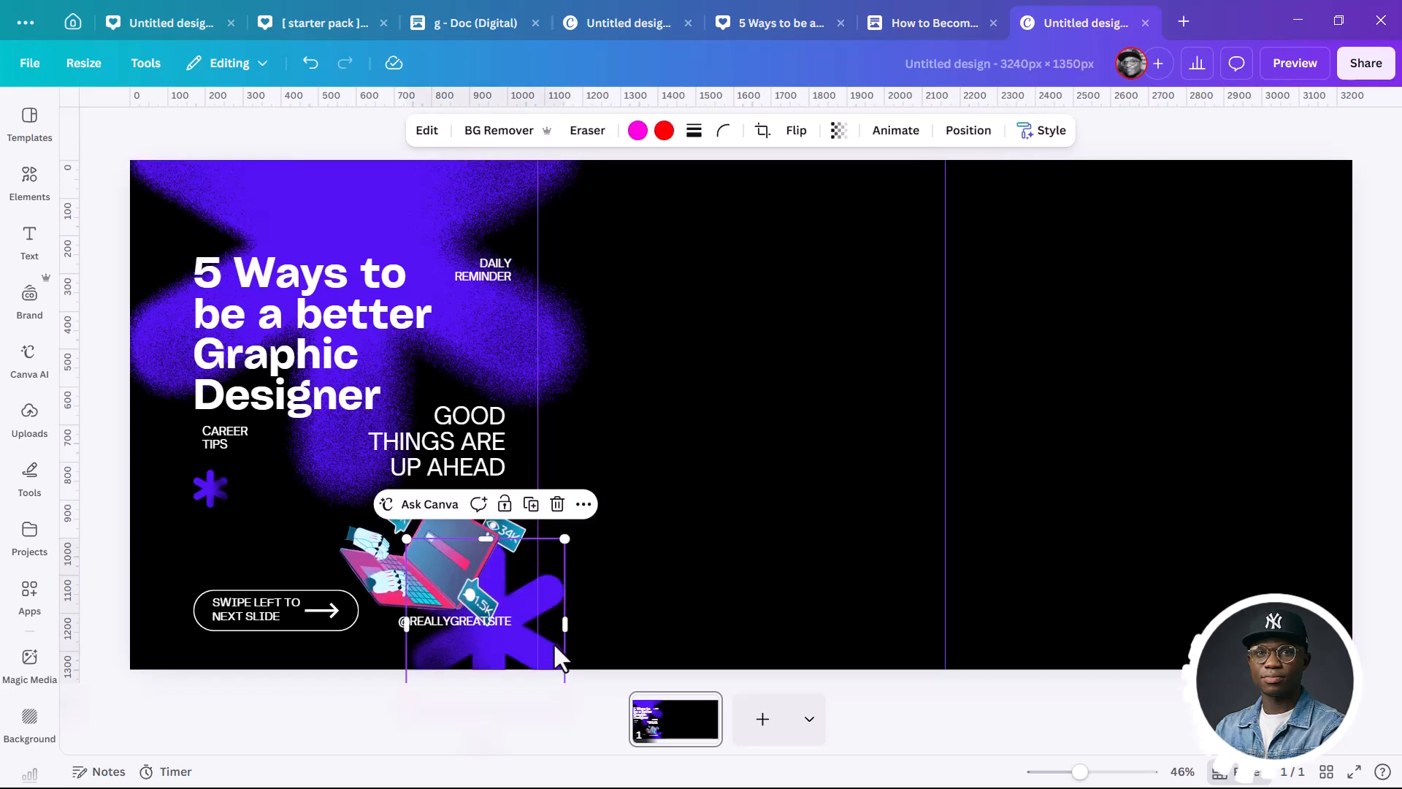
left_click(474, 572)
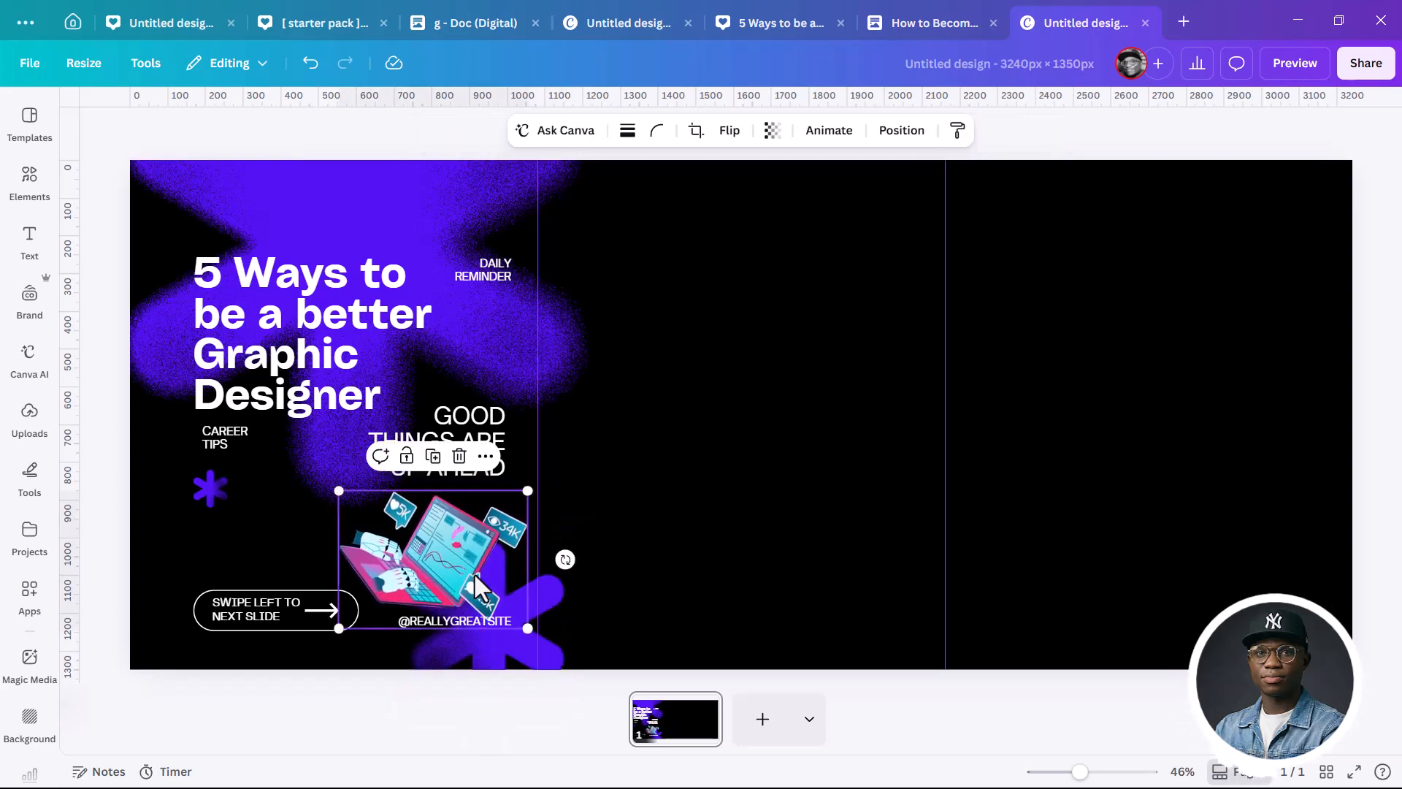
key("Delete")
left_click(550, 577)
left_click_drag(550, 577, 570, 577)
Move the large purple asterisk right until it is centred on the first guide, spanning the first two panels
left_click(375, 204)
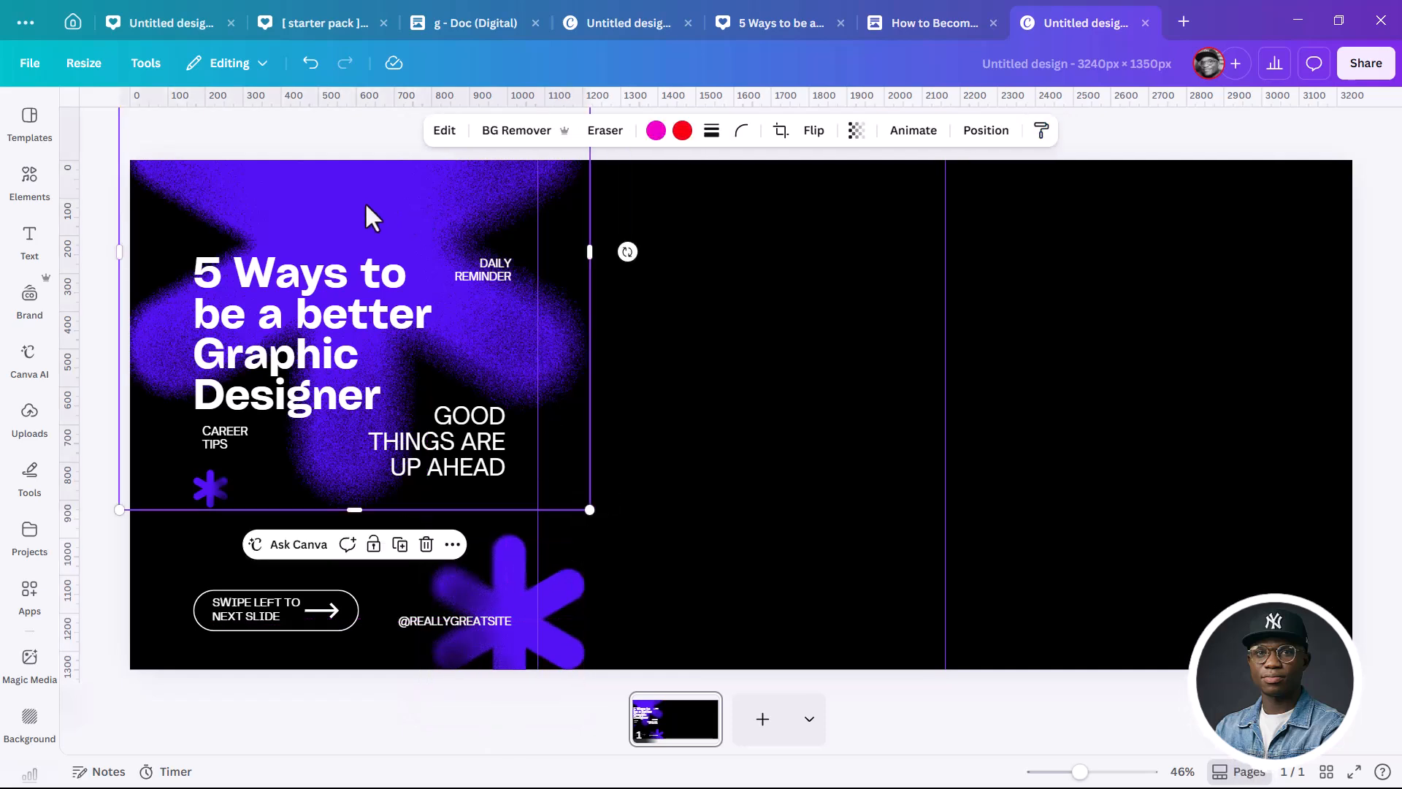
left_click_drag(375, 204, 494, 226)
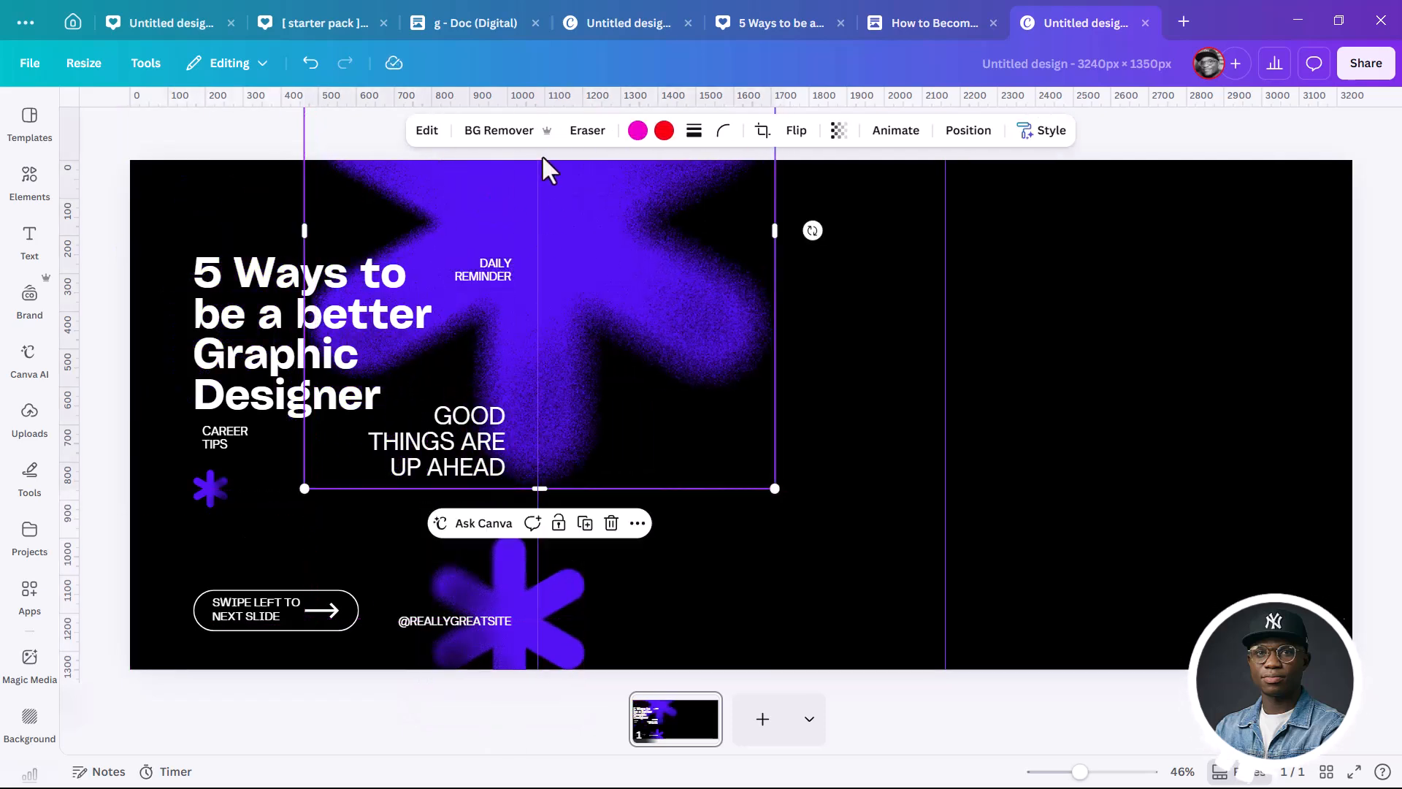
left_click(814, 473)
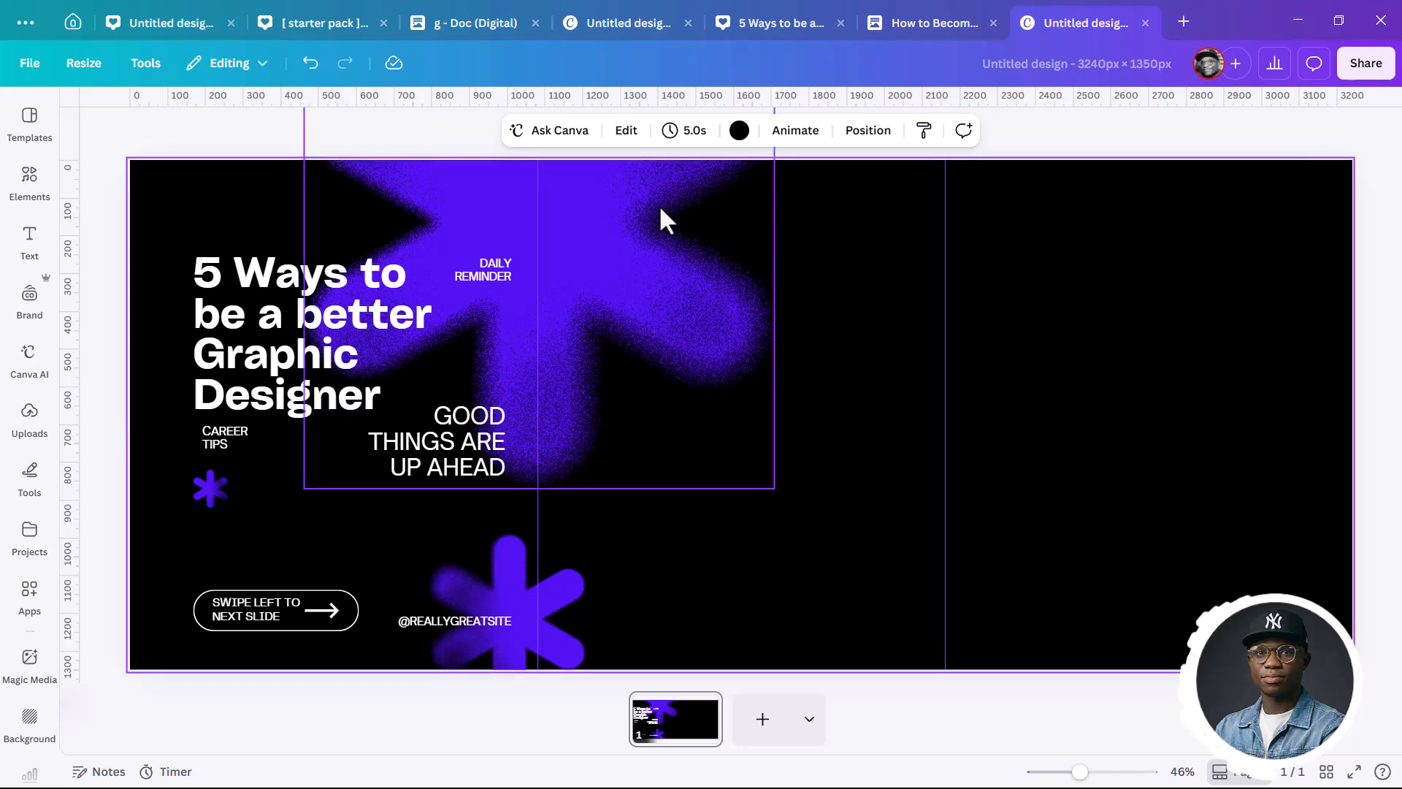
Copy the heading, body paragraph and all three purple asterisks from page 2 of the "5 Ways to be a better Graphic Designer" design
left_click(783, 33)
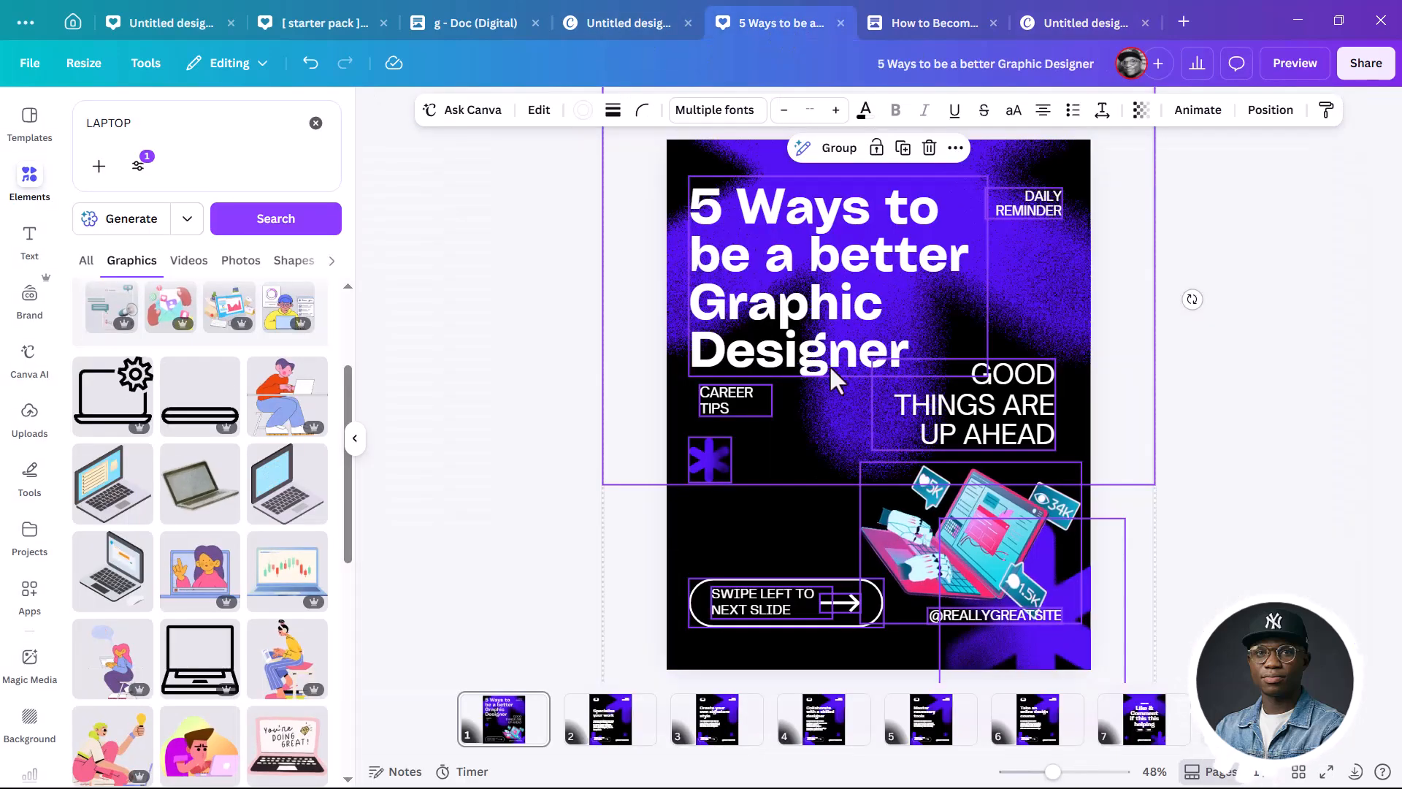
left_click(614, 723)
left_click(764, 459)
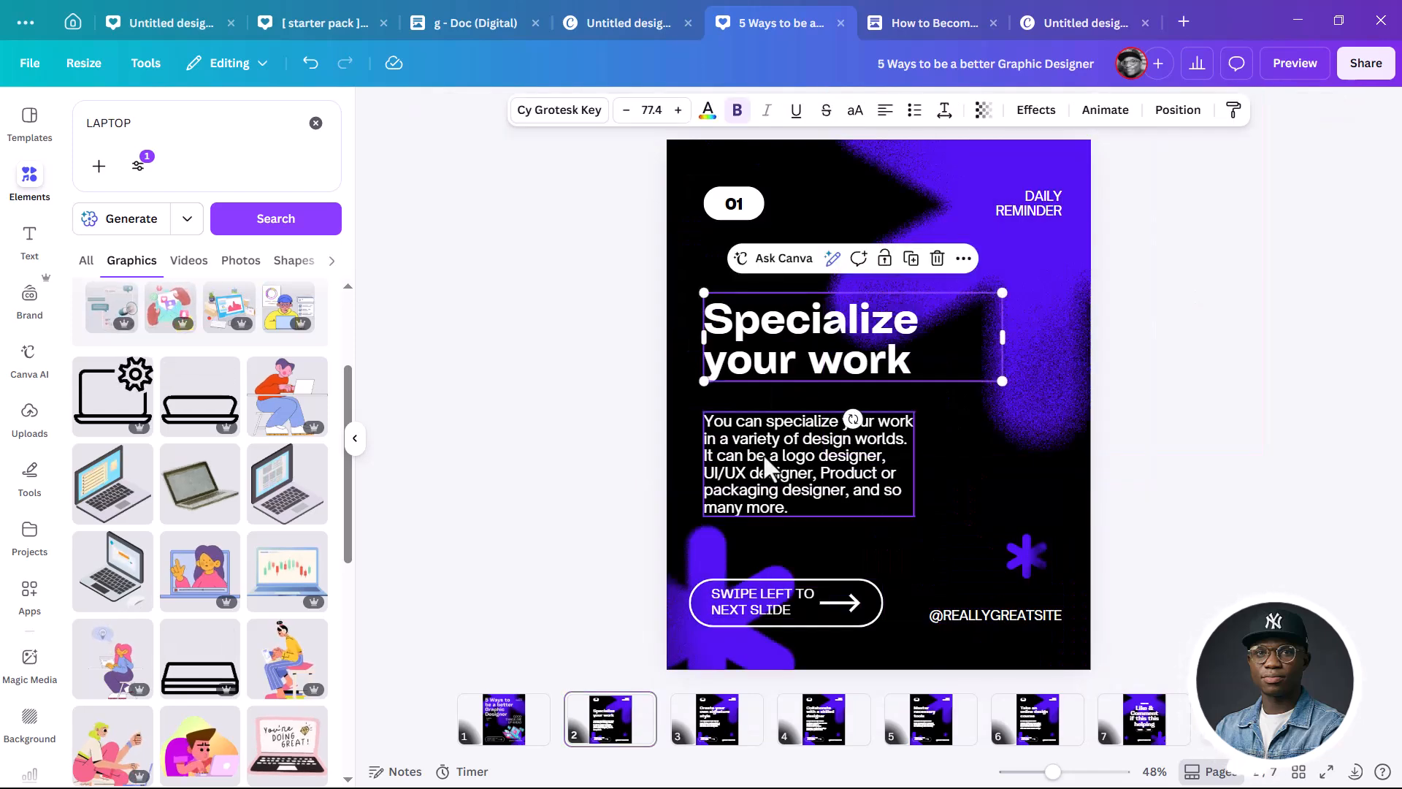
left_click(1031, 549, "shift")
left_click(1082, 216, "shift")
left_click(697, 637, "shift")
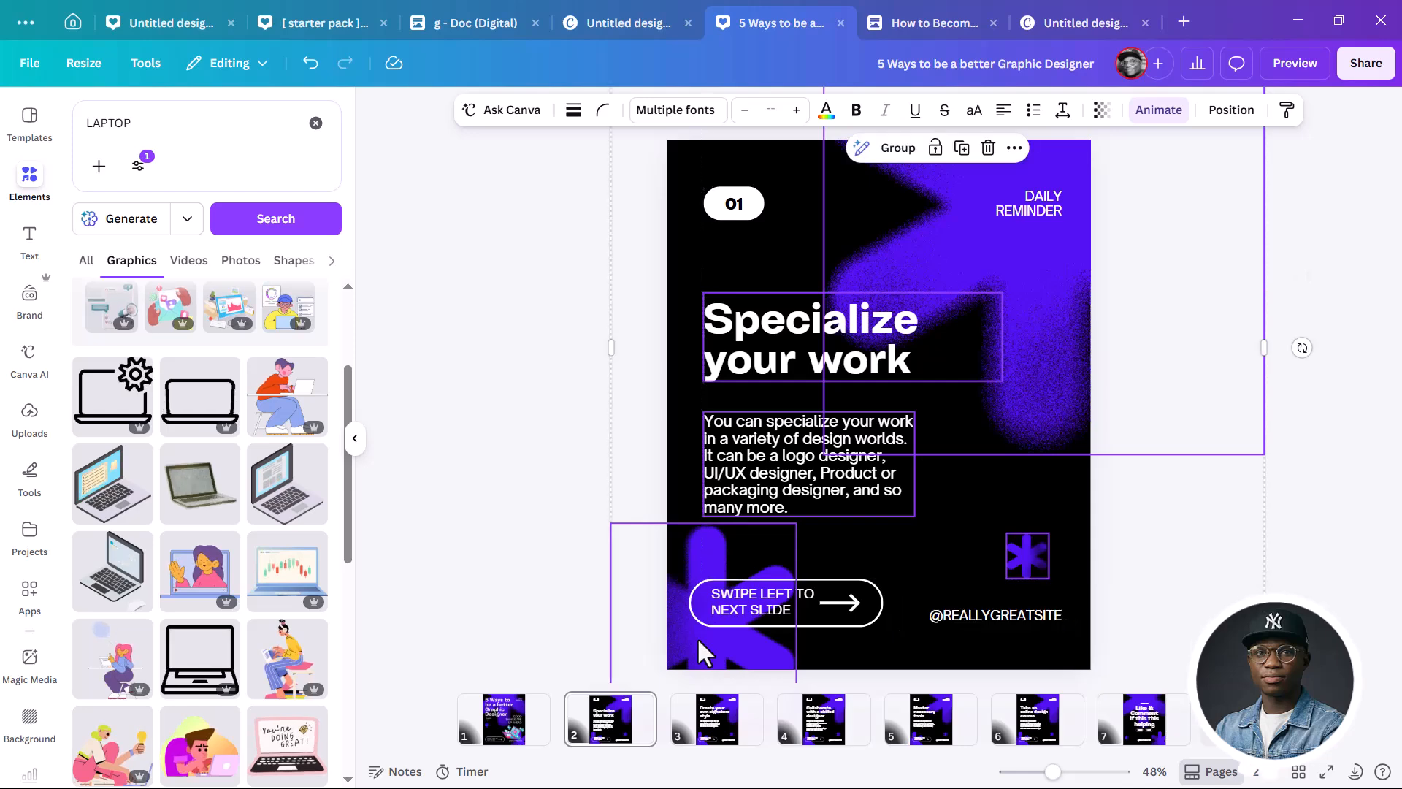
Paste the copied elements into the 3240 × 1350 px design and position them over the second panel
left_click(1074, 24)
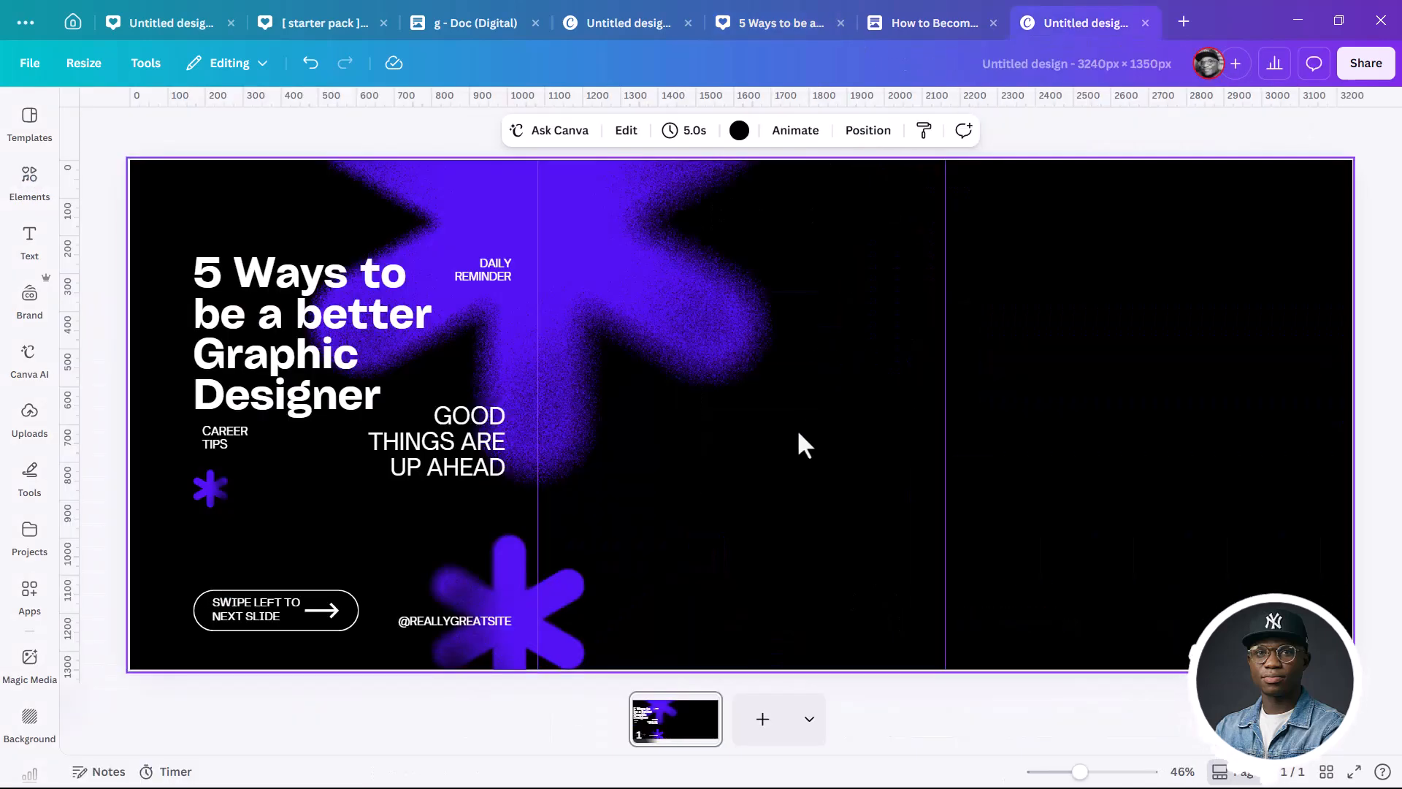
key("ctrl+v")
left_click_drag(387, 310, 764, 278)
left_click(732, 566)
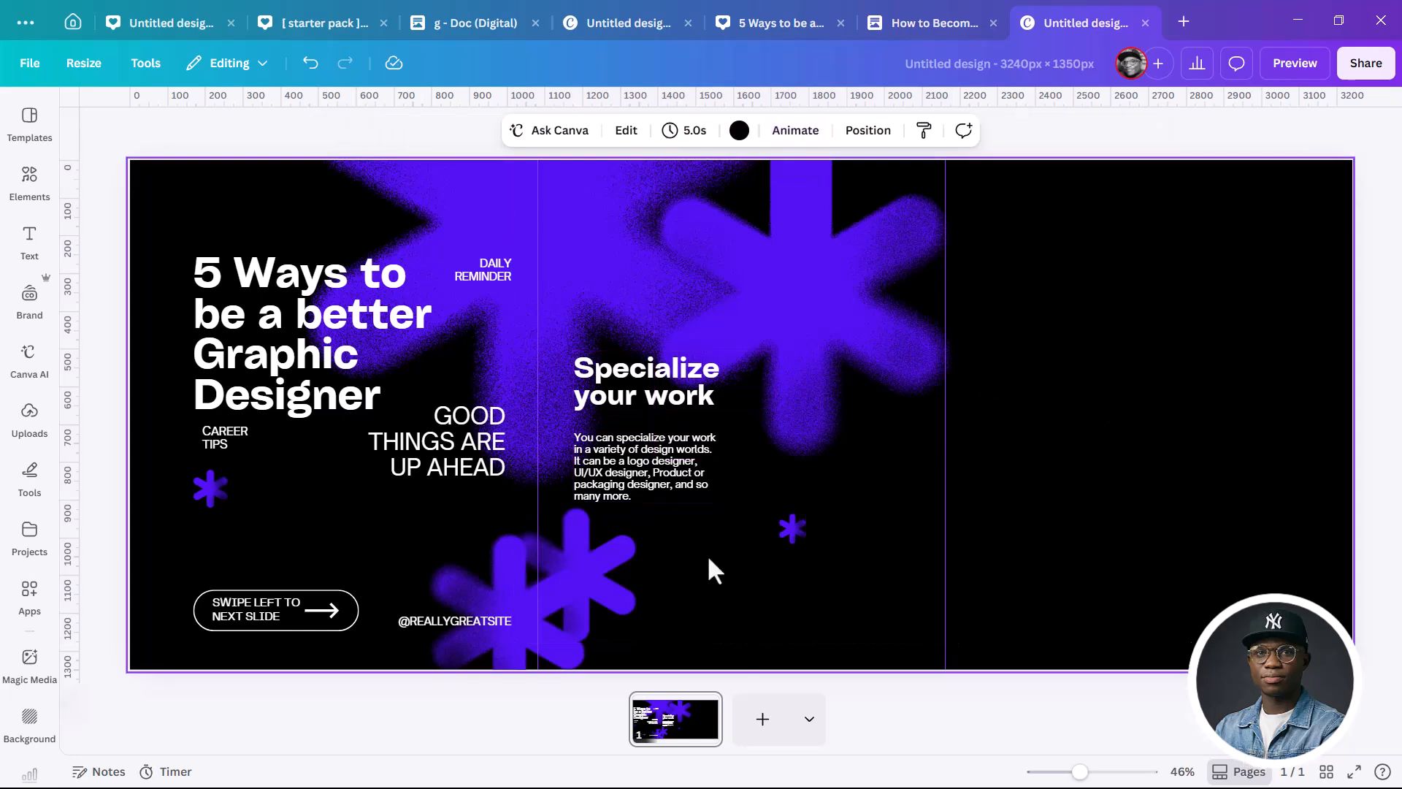
Delete the pasted lower asterisk near the first guide and centre the pasted large asterisk on the second guide, across the last two panels
left_click(607, 537)
key("Delete")
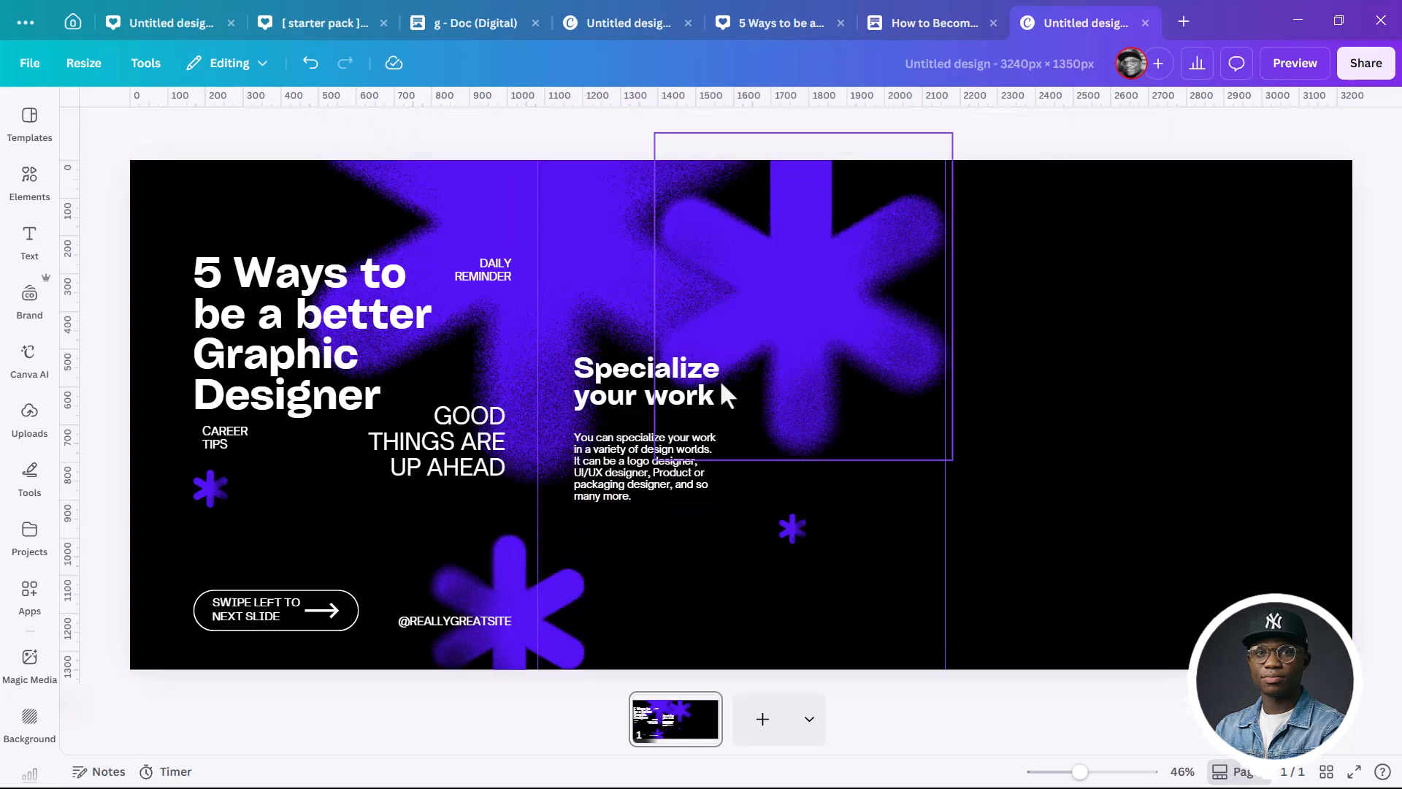
left_click(867, 288)
left_click_drag(867, 300, 935, 261)
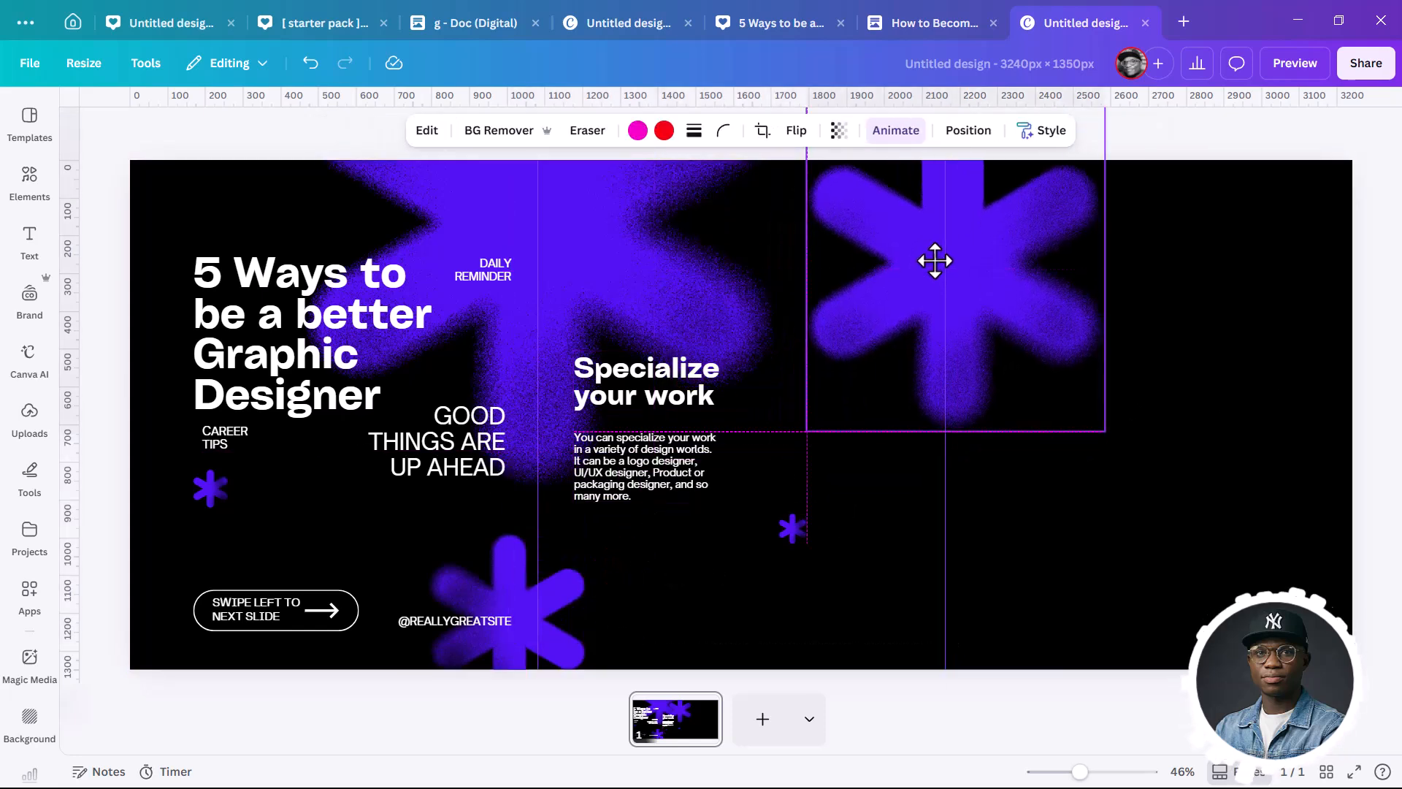
Duplicate the "Specialize your work" heading and its paragraph into the third panel, level with the originals
left_click(603, 455)
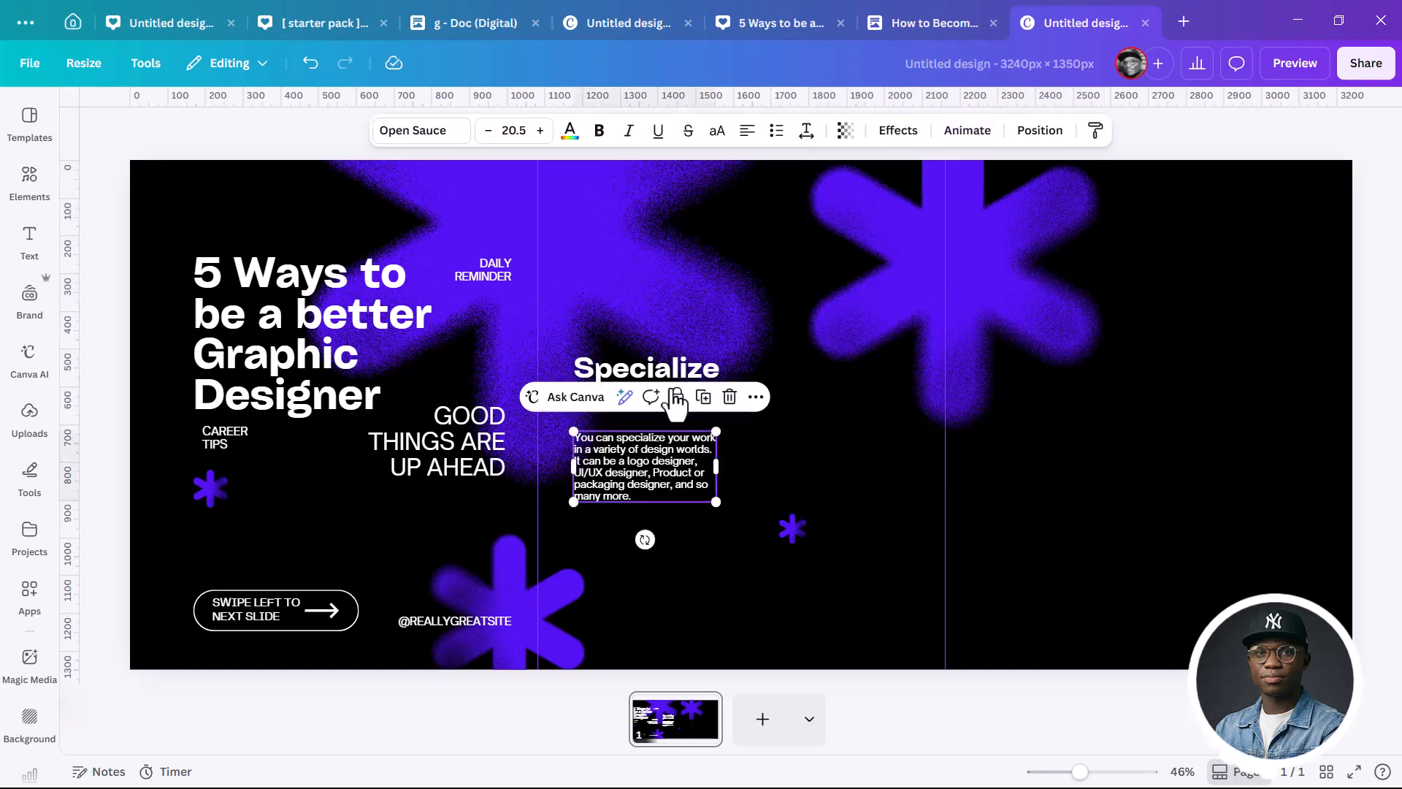
left_click(702, 368, "shift")
left_click_drag(664, 452, 1126, 438)
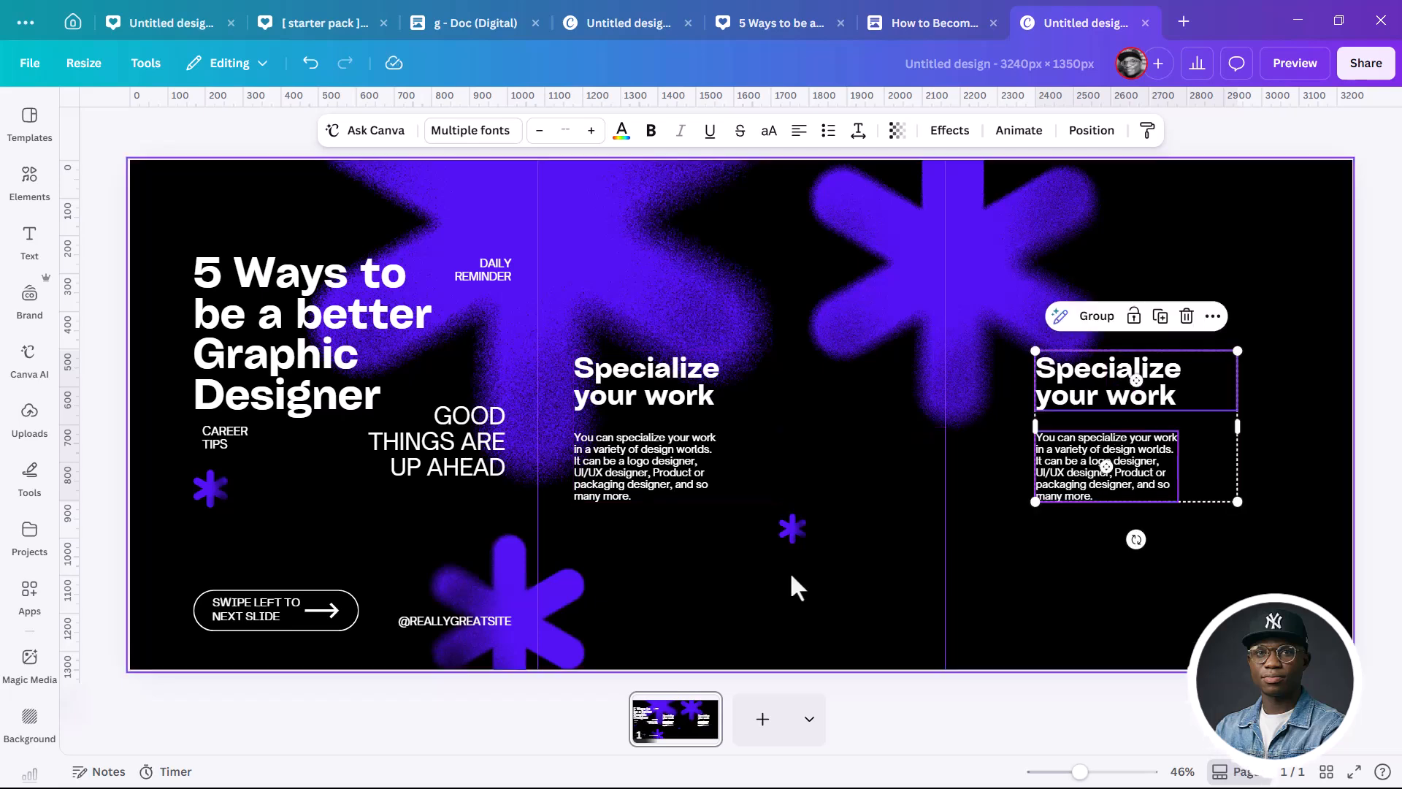
Copy the lower asterisk from the first guide to the third panel's lower right corner, and delete the original
left_click(493, 577)
left_click_drag(493, 577, 1226, 582)
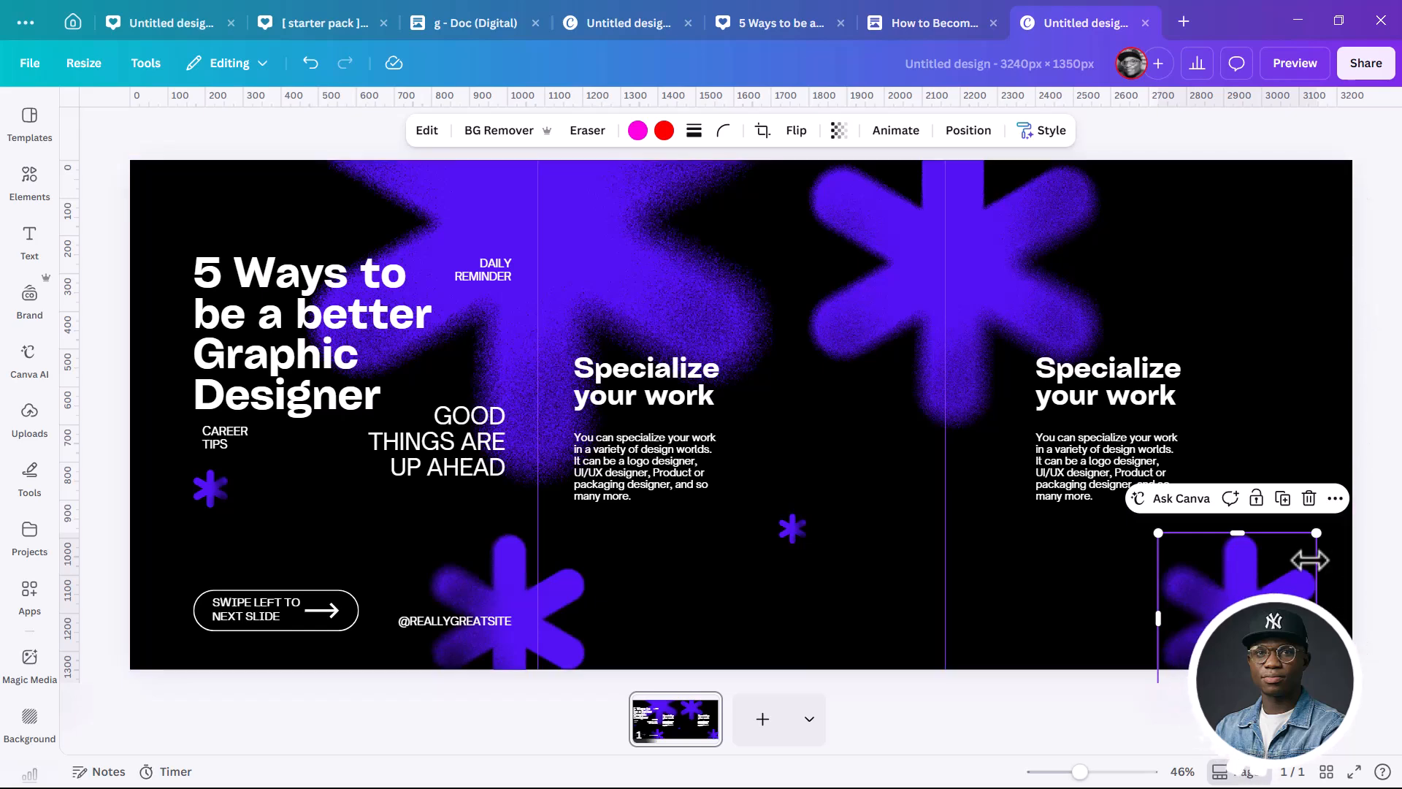
left_click_drag(1252, 577, 1259, 586)
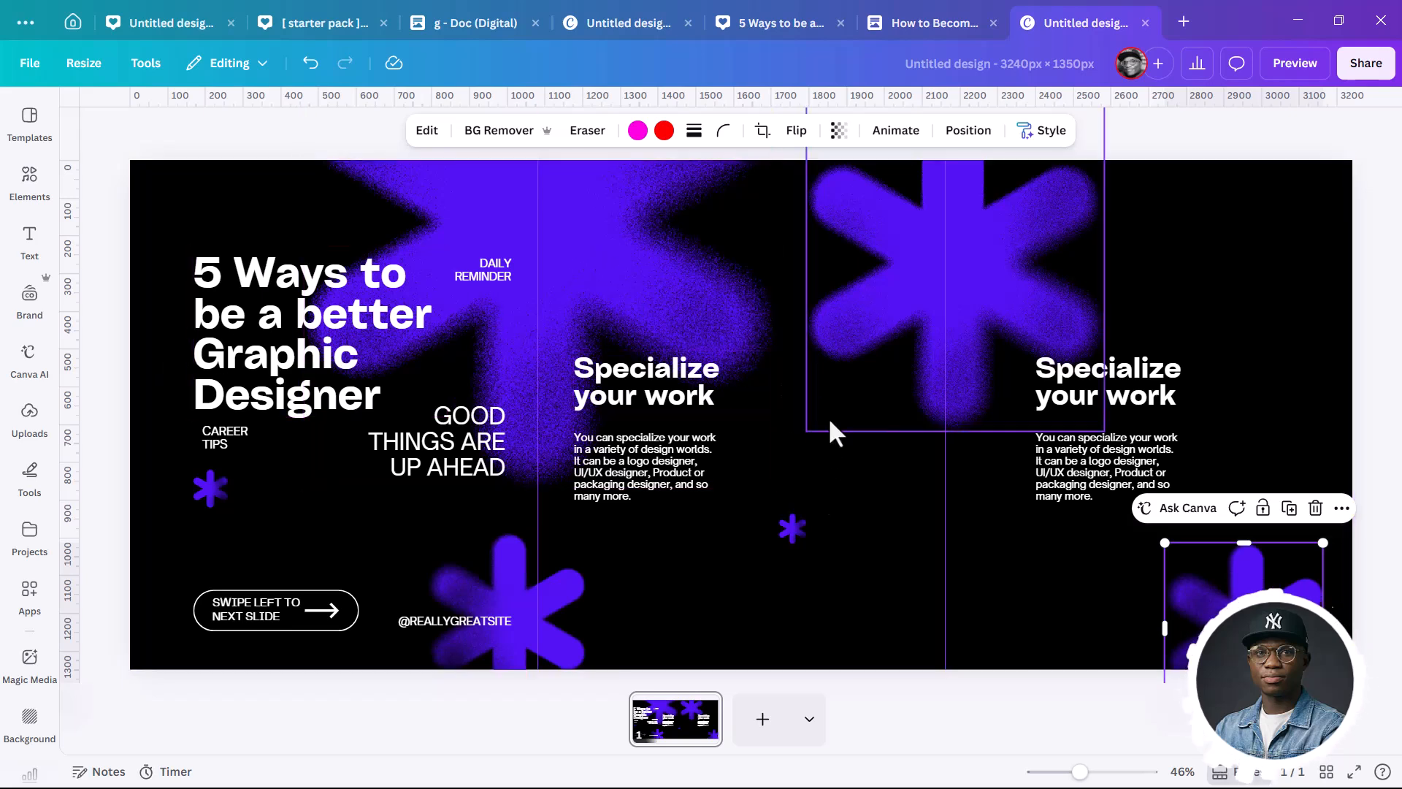
left_click(485, 599)
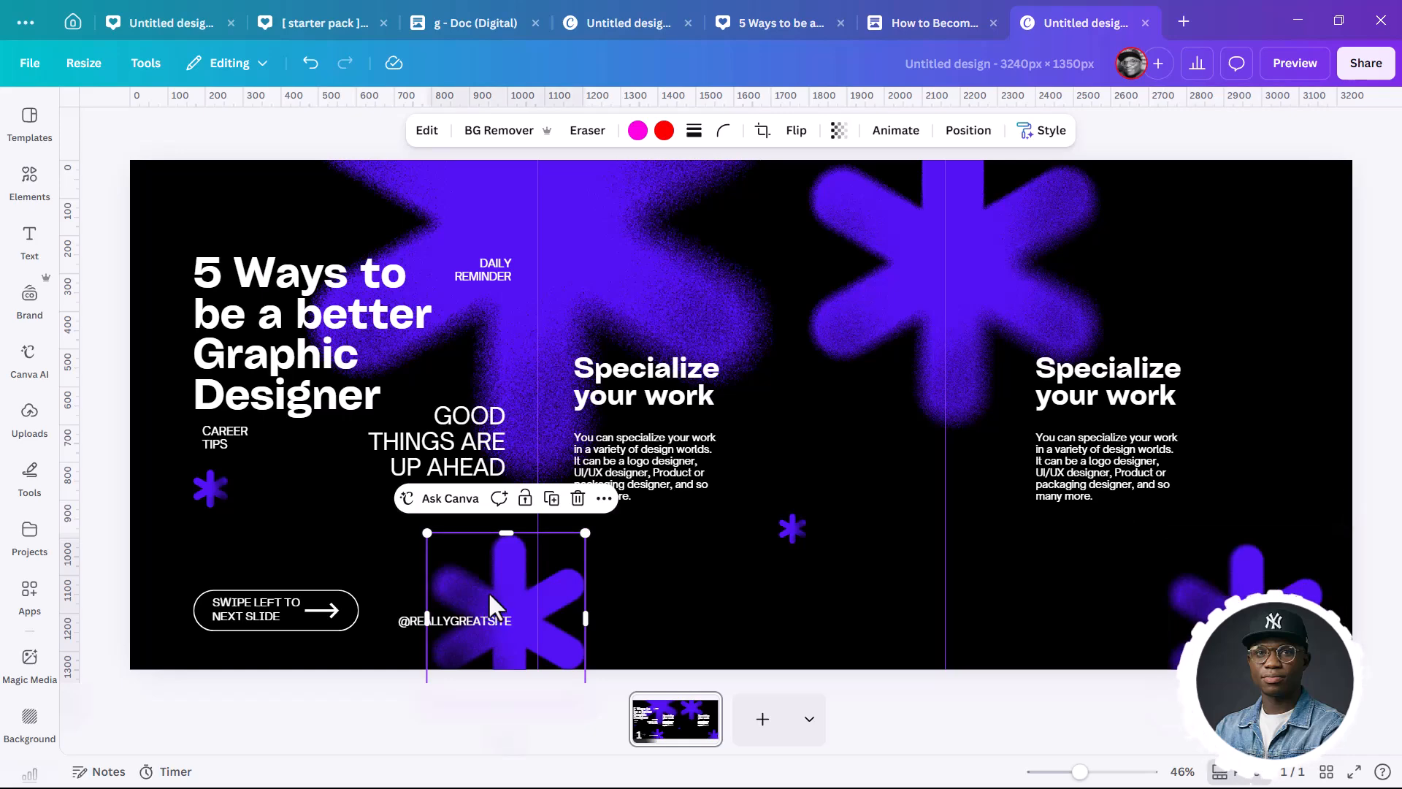
key("Delete")
Insert the recently used photo of the man in the yellow sweater and remove its background
left_click(19, 201)
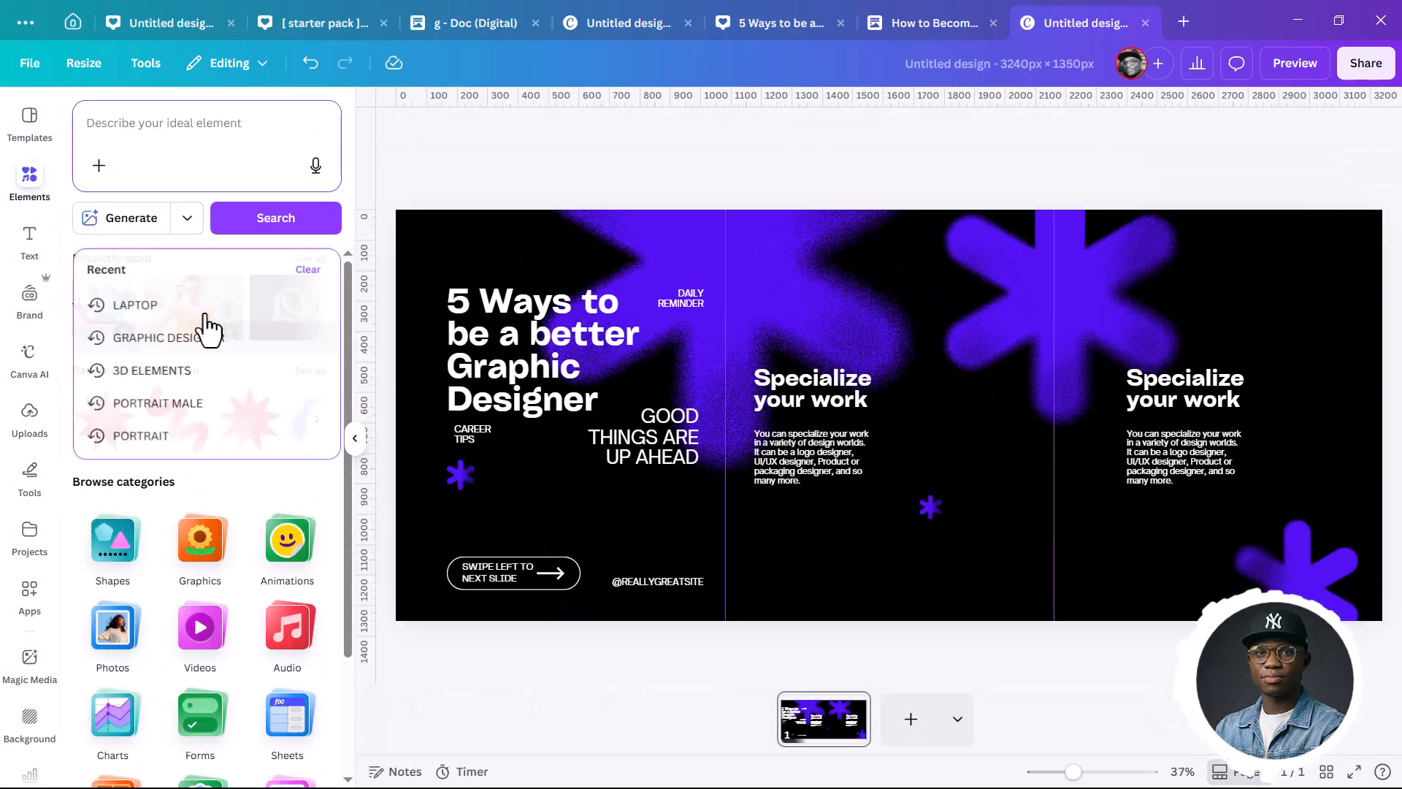
left_click(209, 319)
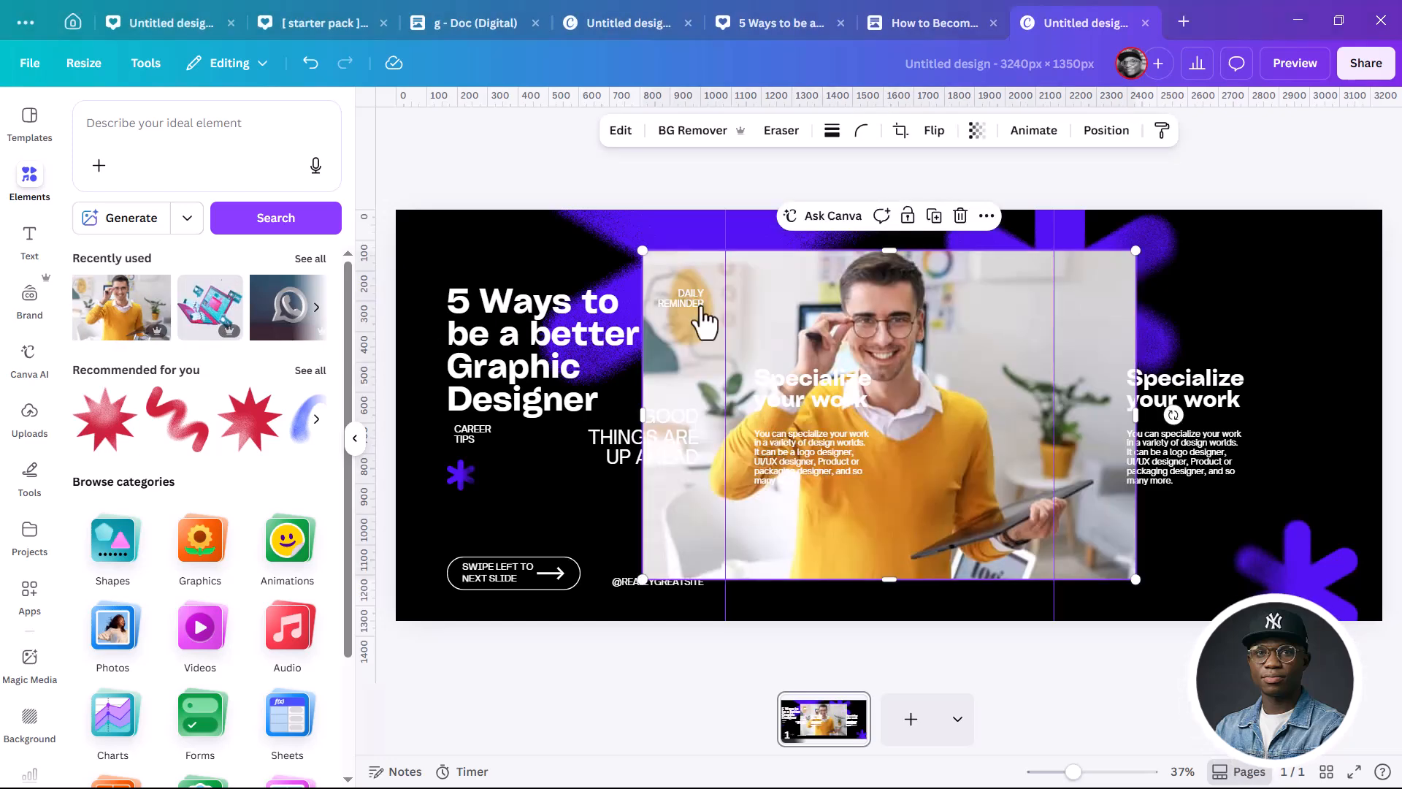
left_click(691, 133)
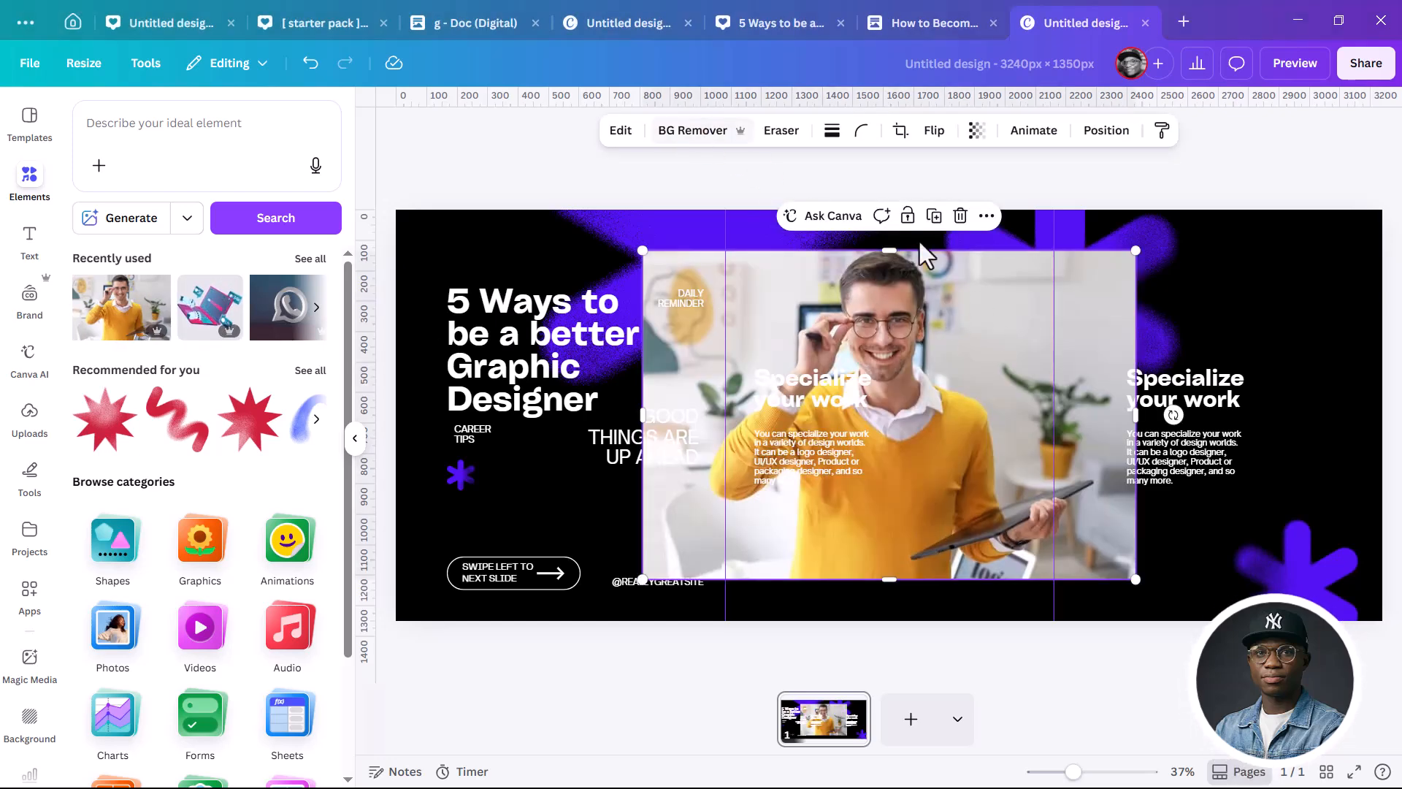
Move the man cutout down over the first guide and delete the "GOOD THINGS ARE UP AHEAD" text
left_click_drag(926, 512, 745, 617)
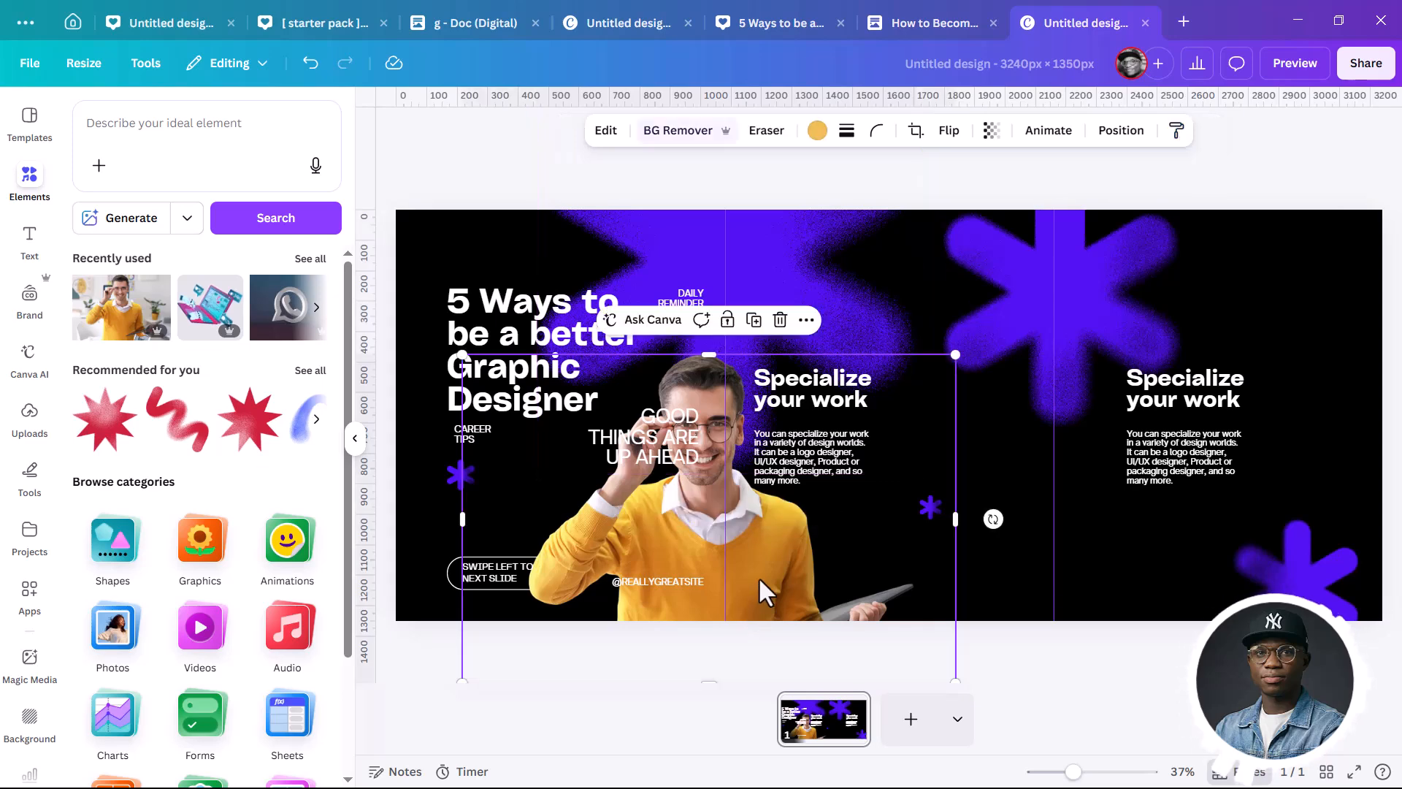
left_click(657, 434)
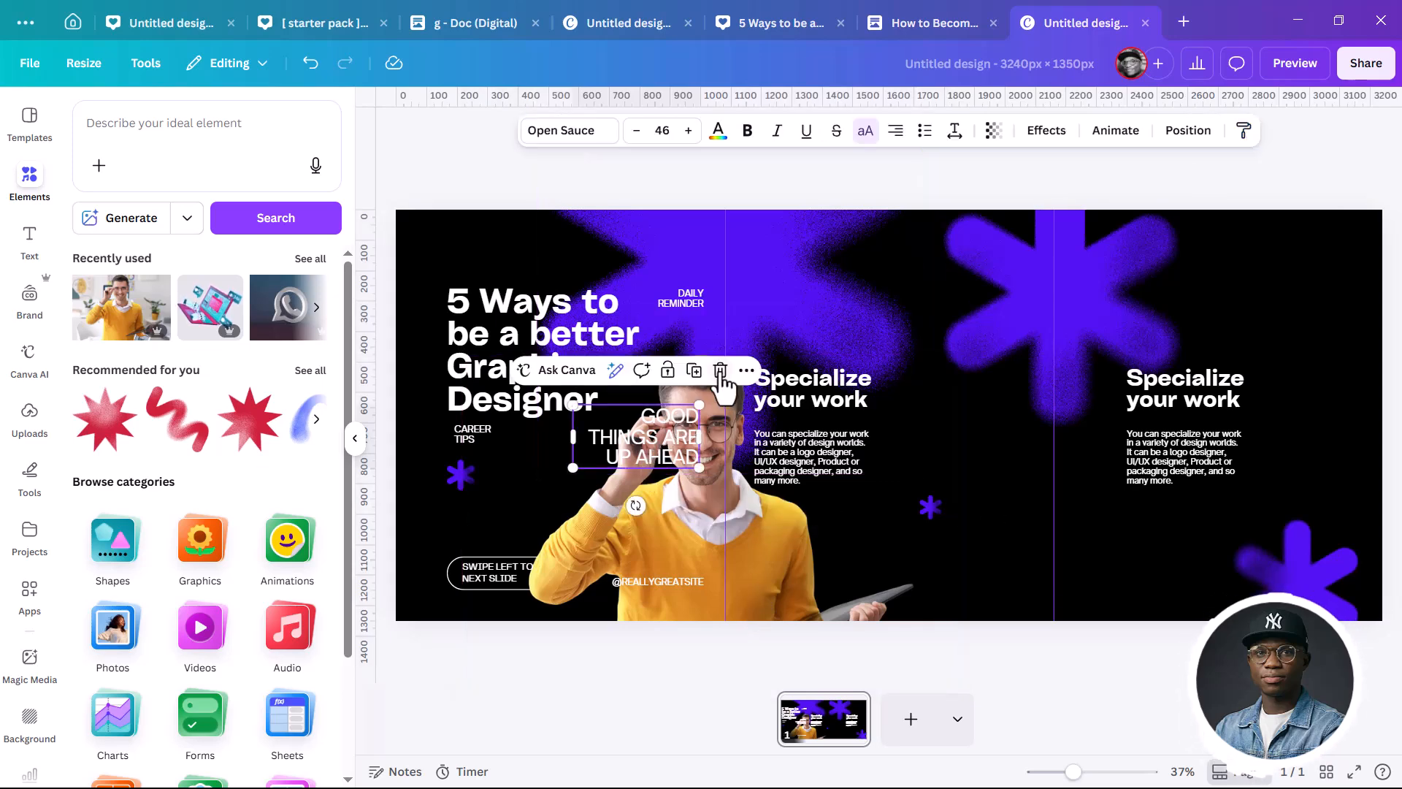
left_click(720, 370)
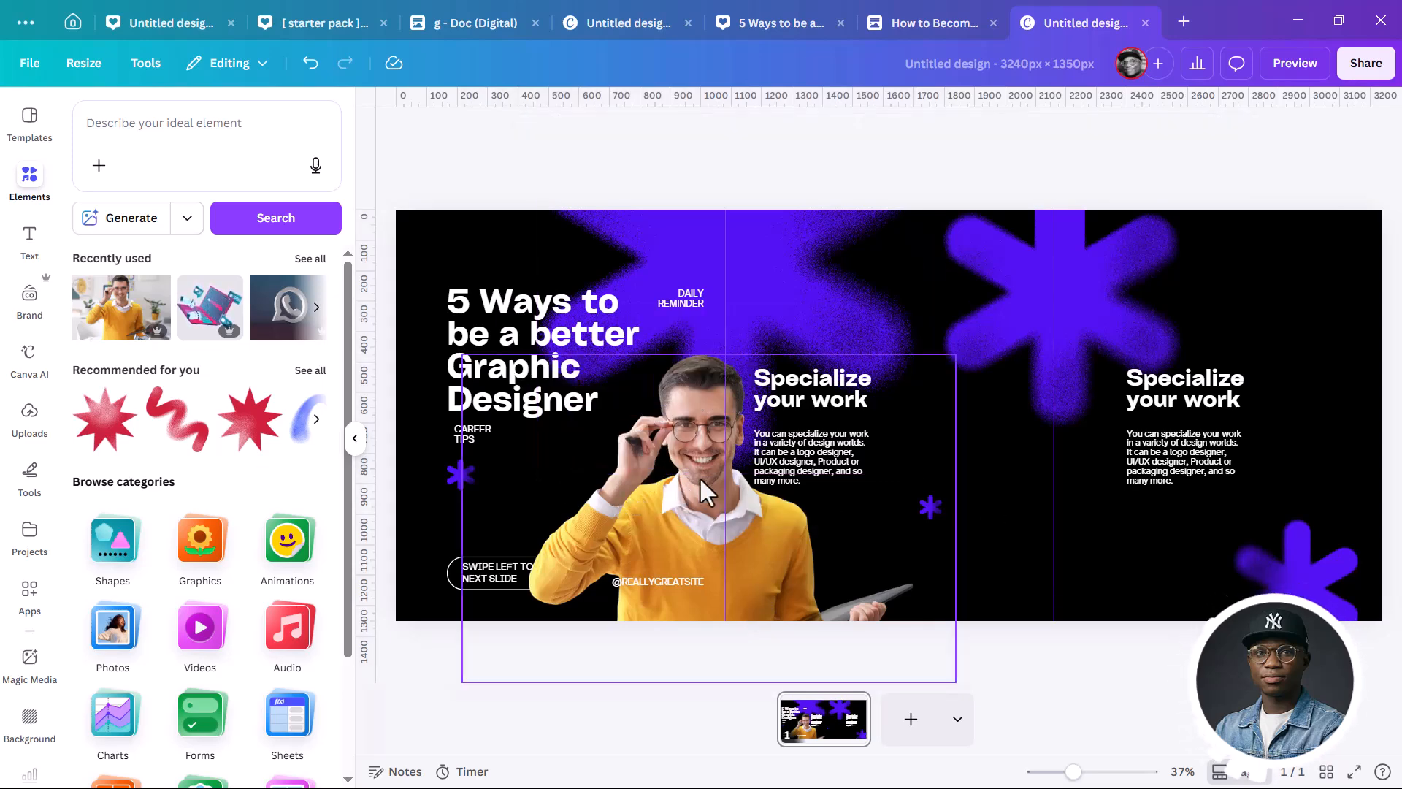
Shrink the man cutout, place it along the page's lower edge across the first guide, and crop its empty left side
left_click(725, 539)
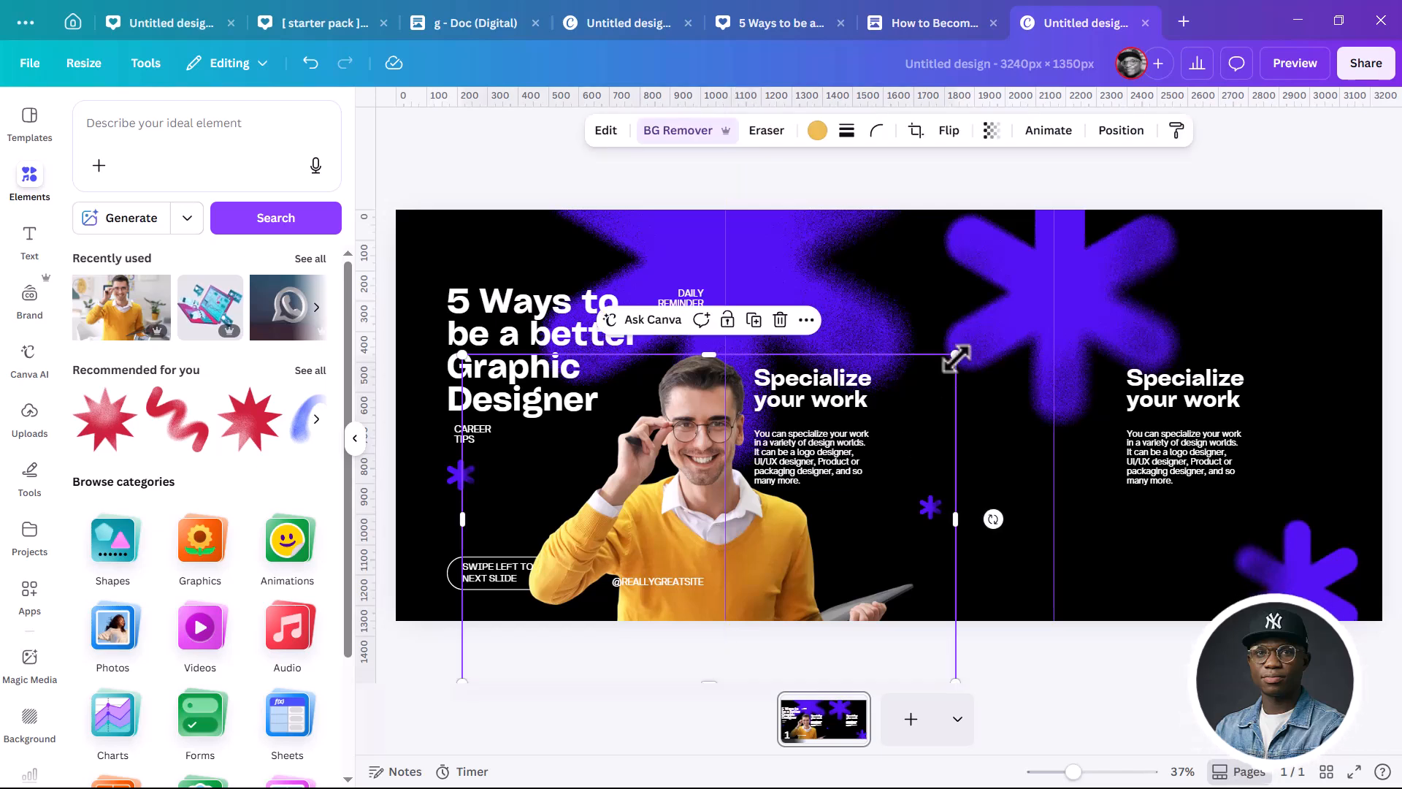
left_click_drag(947, 363, 774, 496)
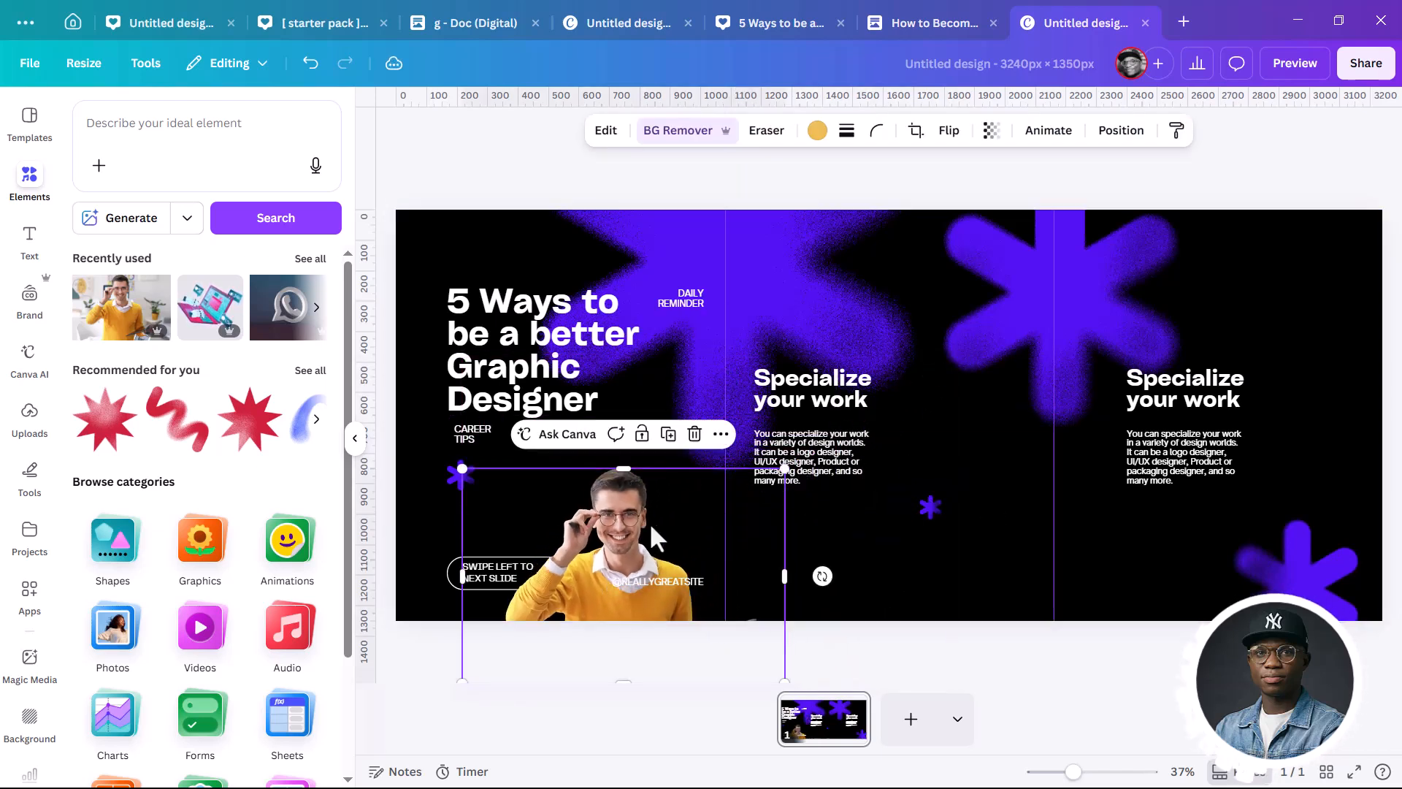
left_click_drag(668, 520, 736, 479)
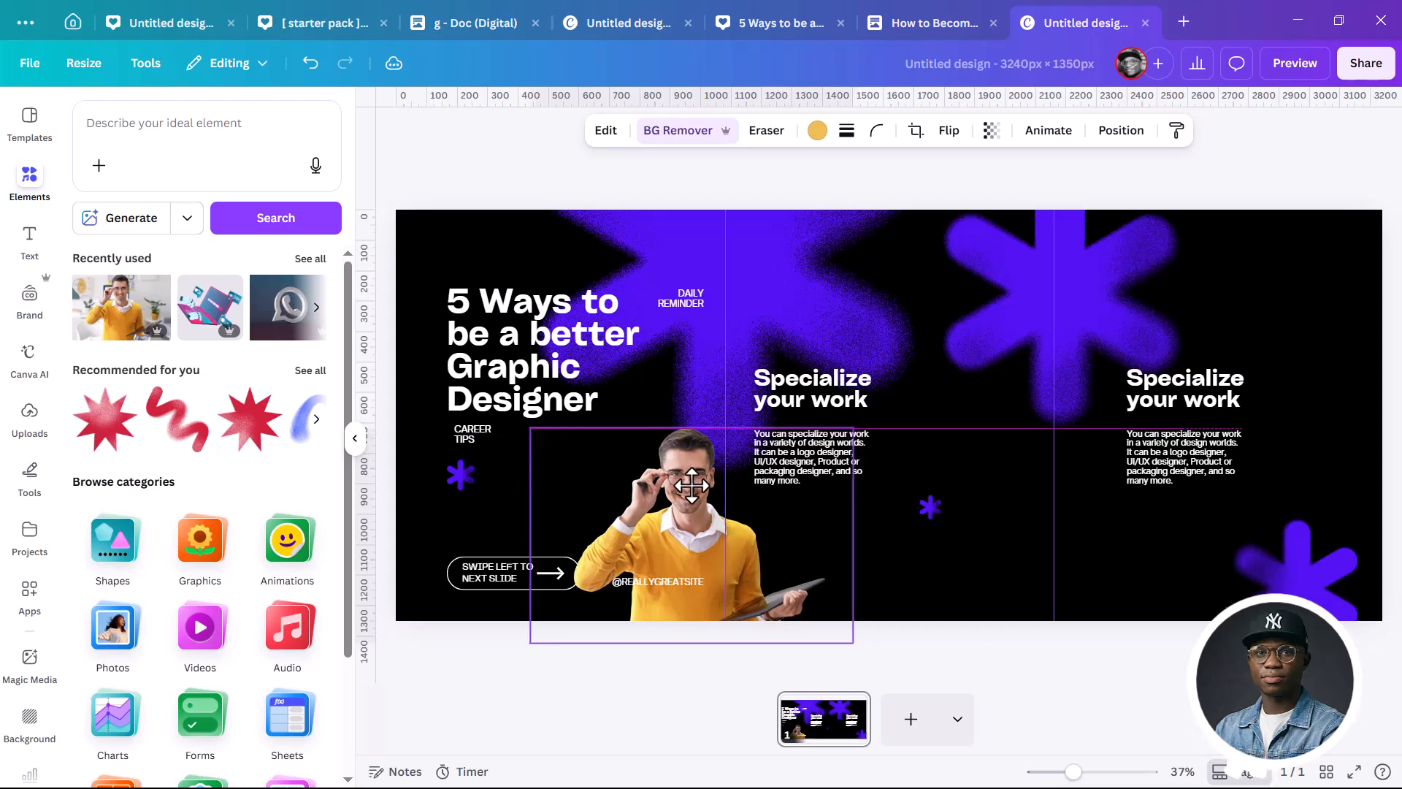
left_click_drag(529, 431, 514, 419)
left_click_drag(684, 515, 698, 513)
left_click_drag(529, 532, 565, 533)
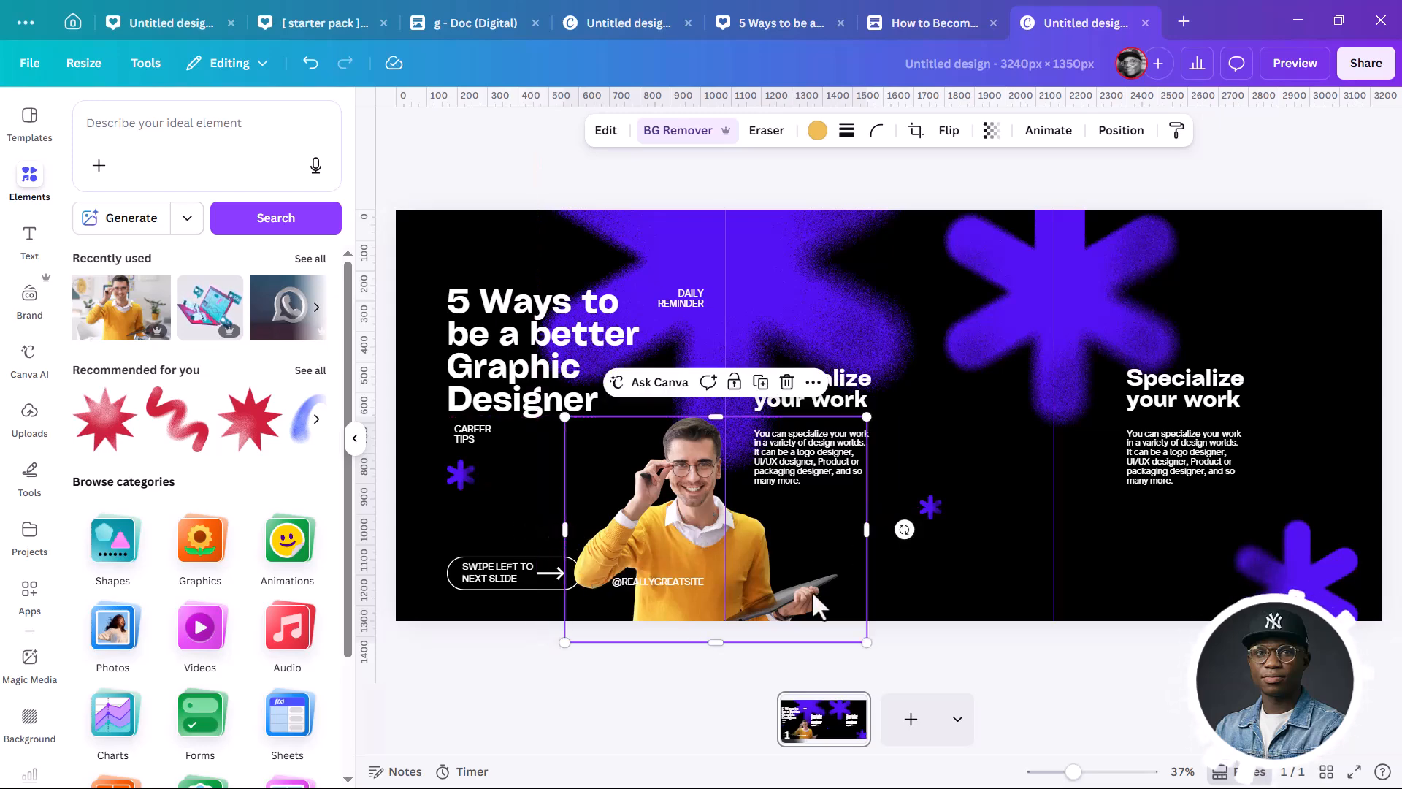
Delete the website handle text over the man, and enlarge the cutout slightly while keeping it across the first guide
left_click(661, 596)
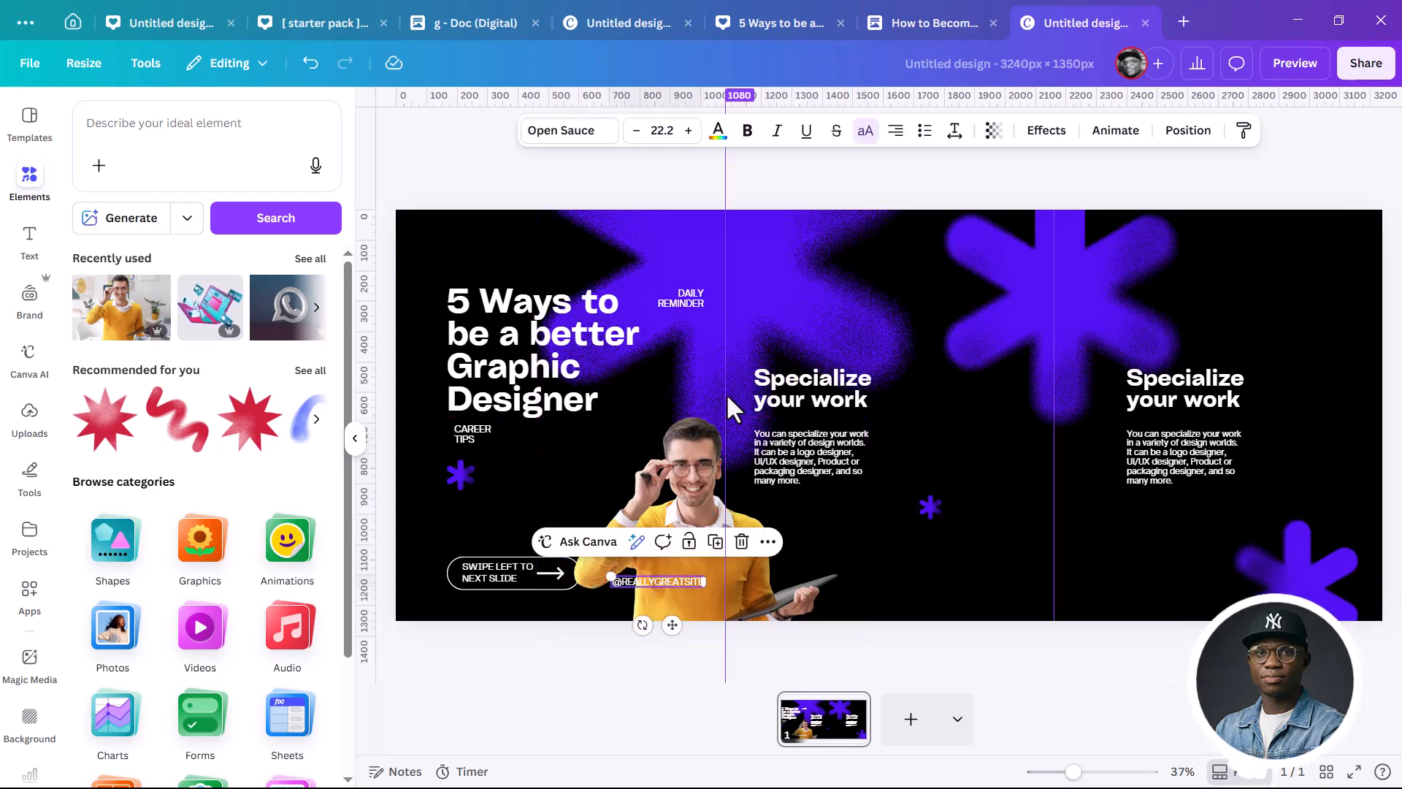
left_click(742, 544)
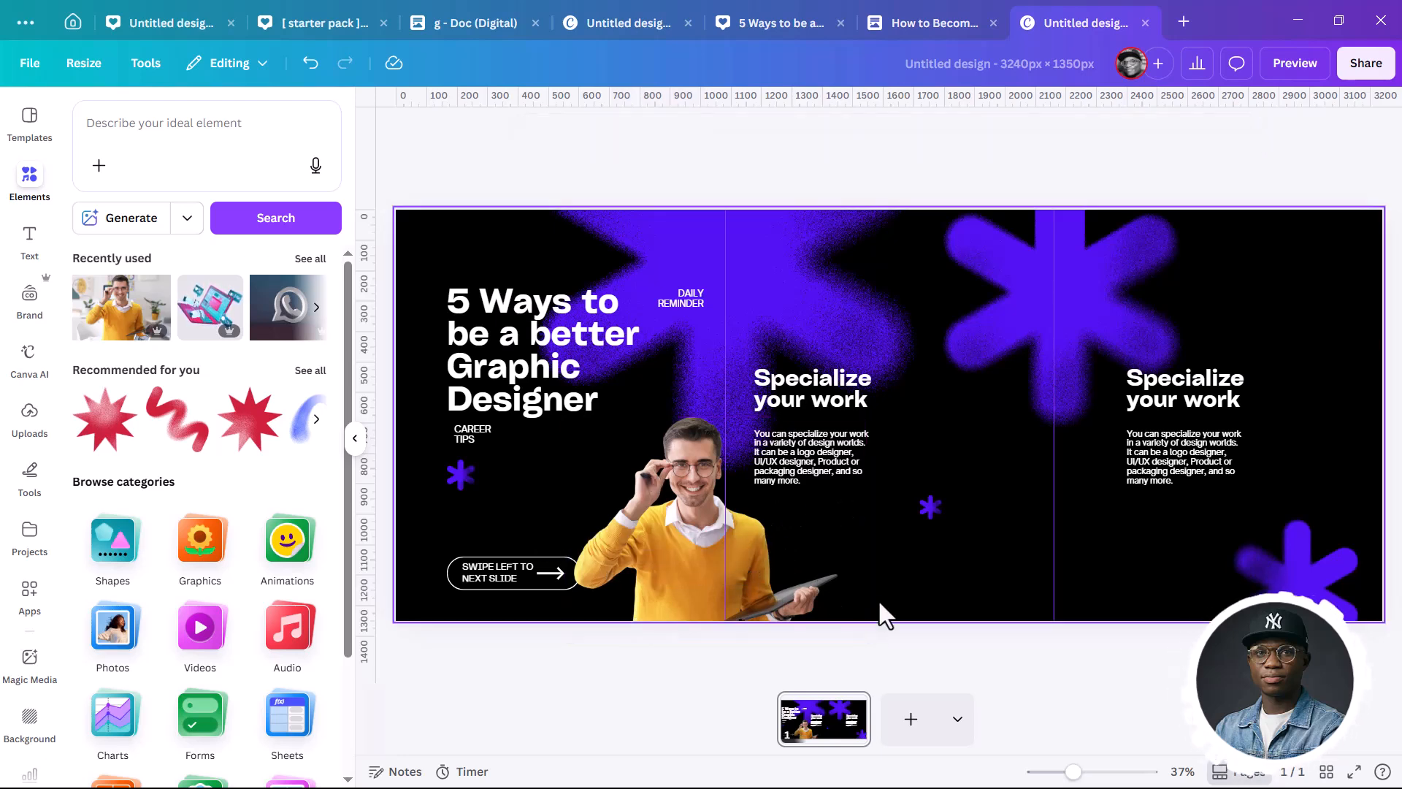
mouse_move(703, 540)
left_mouse_down()
mouse_move(647, 544)
mouse_move(635, 530)
left_mouse_up()
left_click_drag(835, 642, 866, 657)
left_click_drag(823, 567, 828, 531)
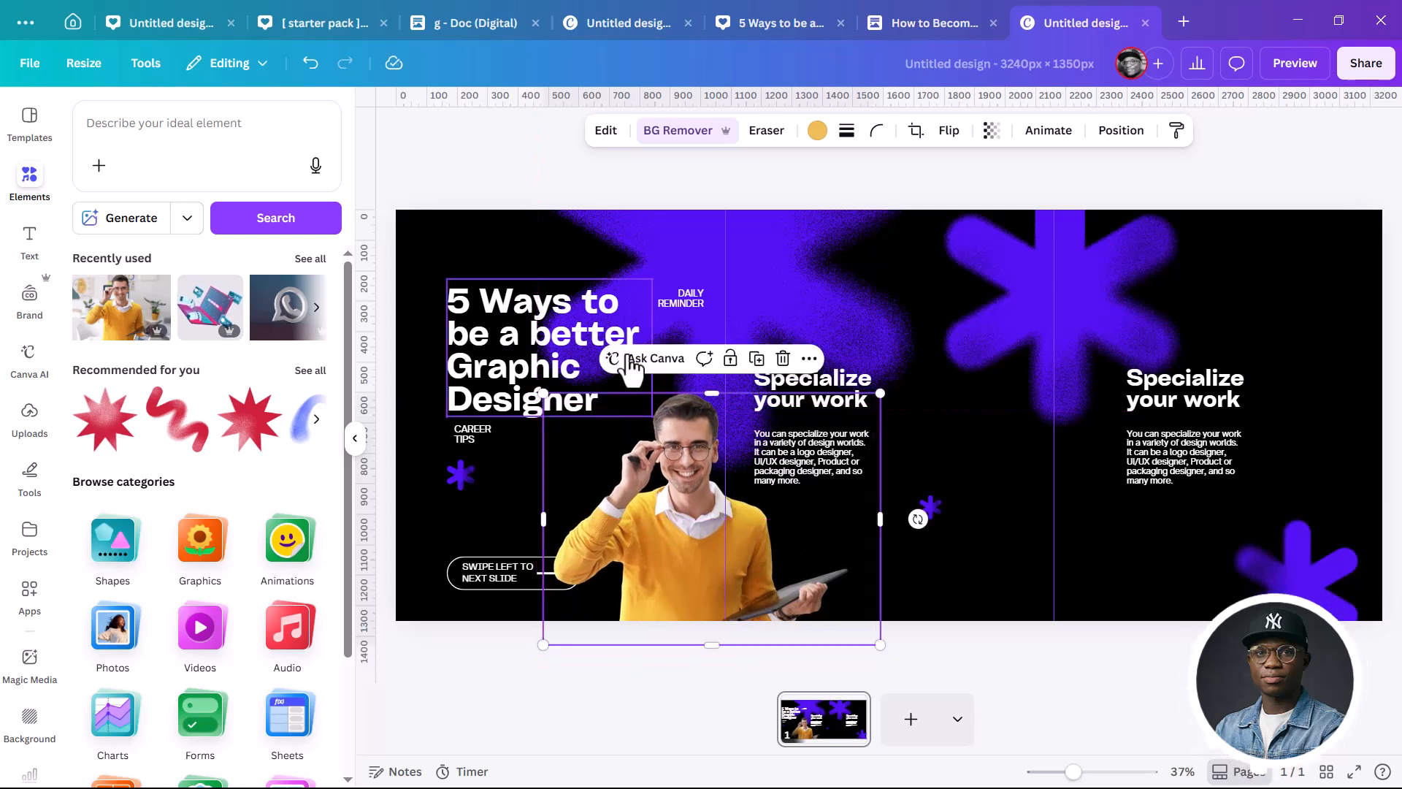
left_click(715, 187)
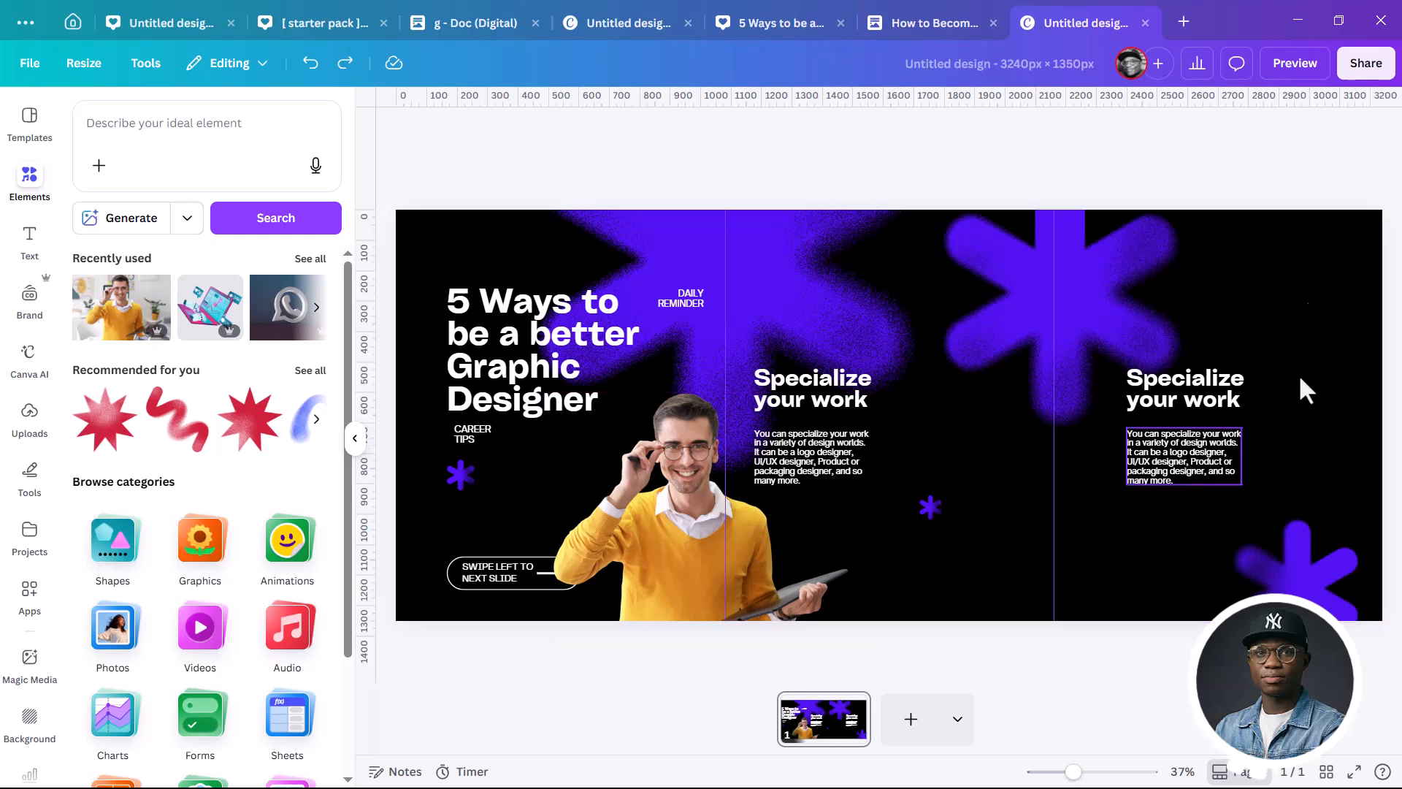
Download the wide design as a high-quality PNG at 3,240 × 1,350 px, saved as "Untitled design.png" in Downloads
left_click(1373, 71)
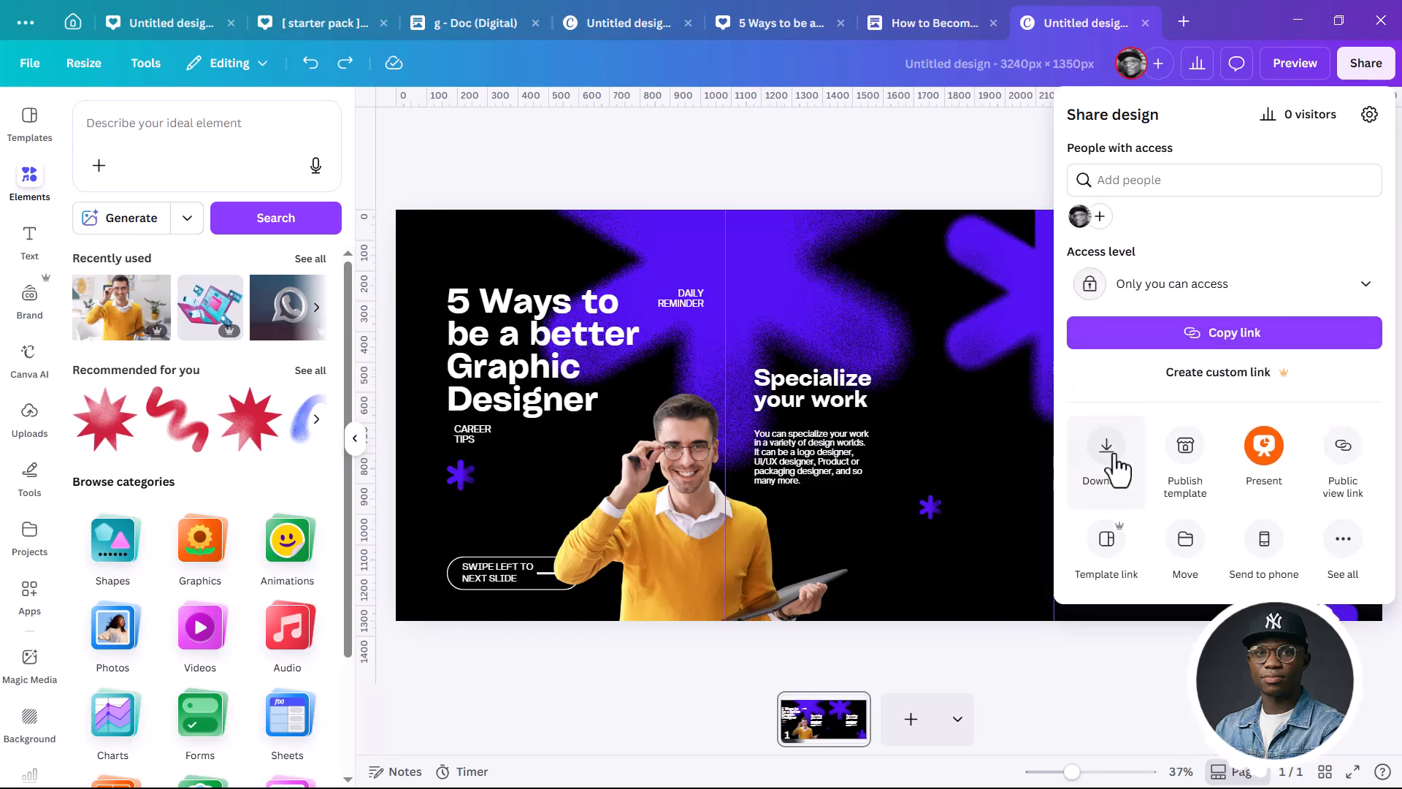
left_click(1104, 467)
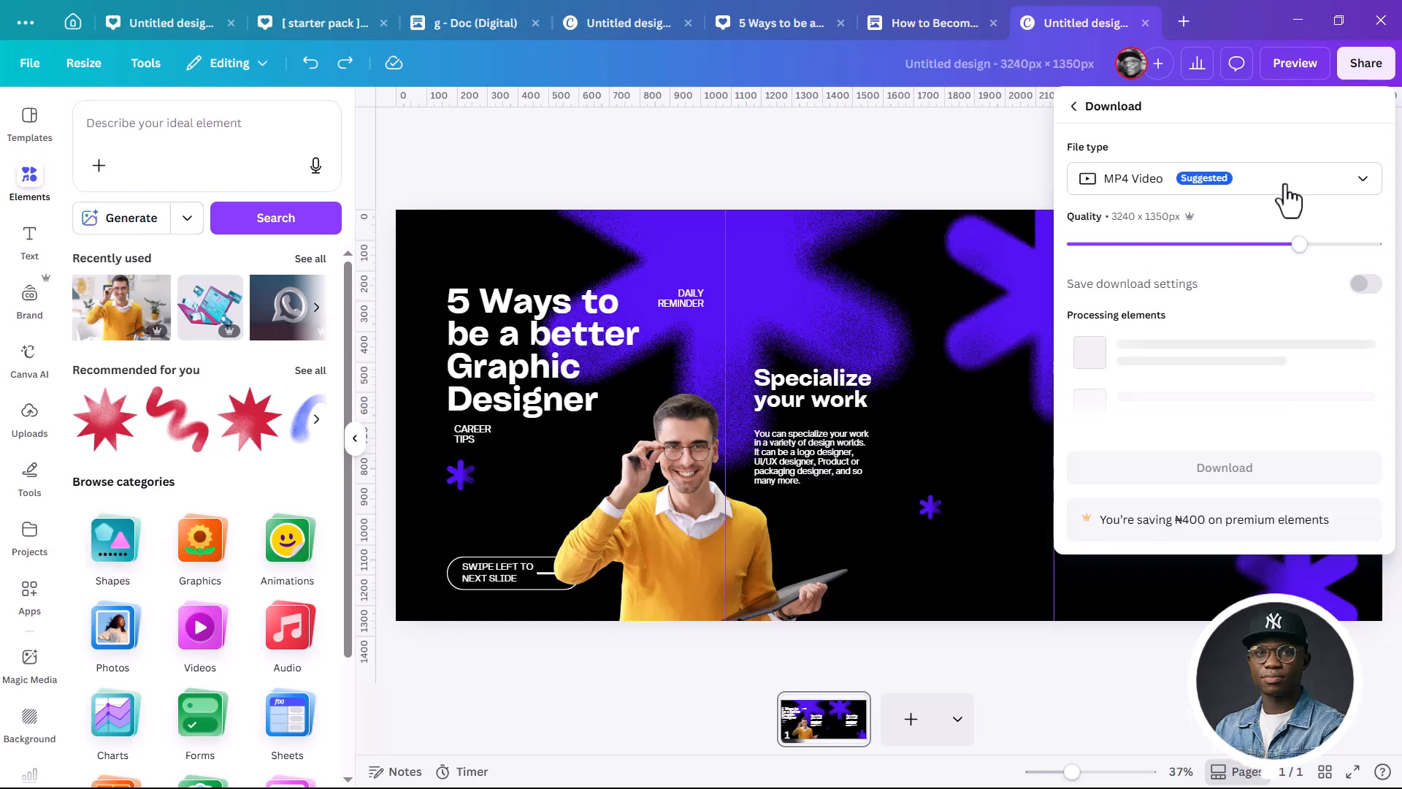
left_click(1280, 182)
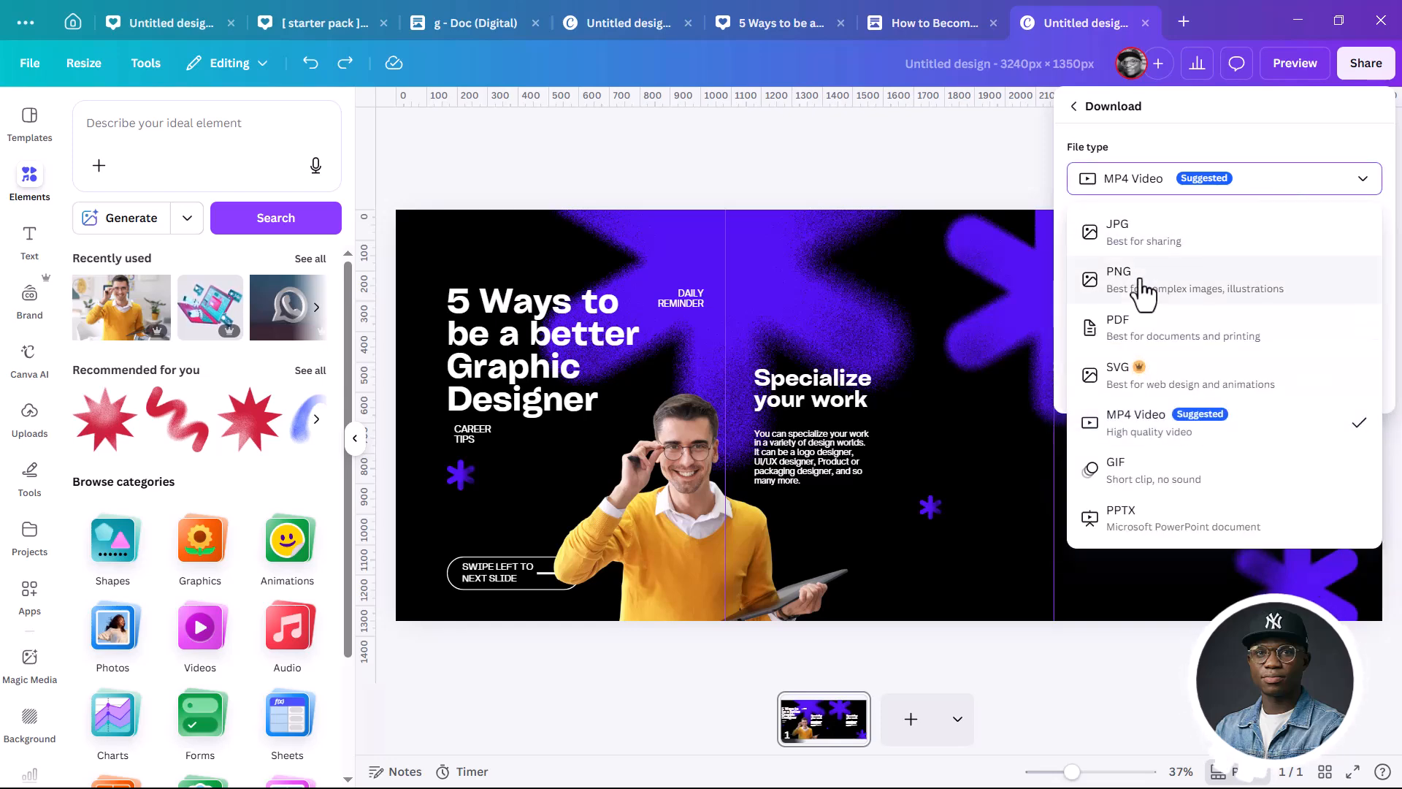
left_click(1139, 283)
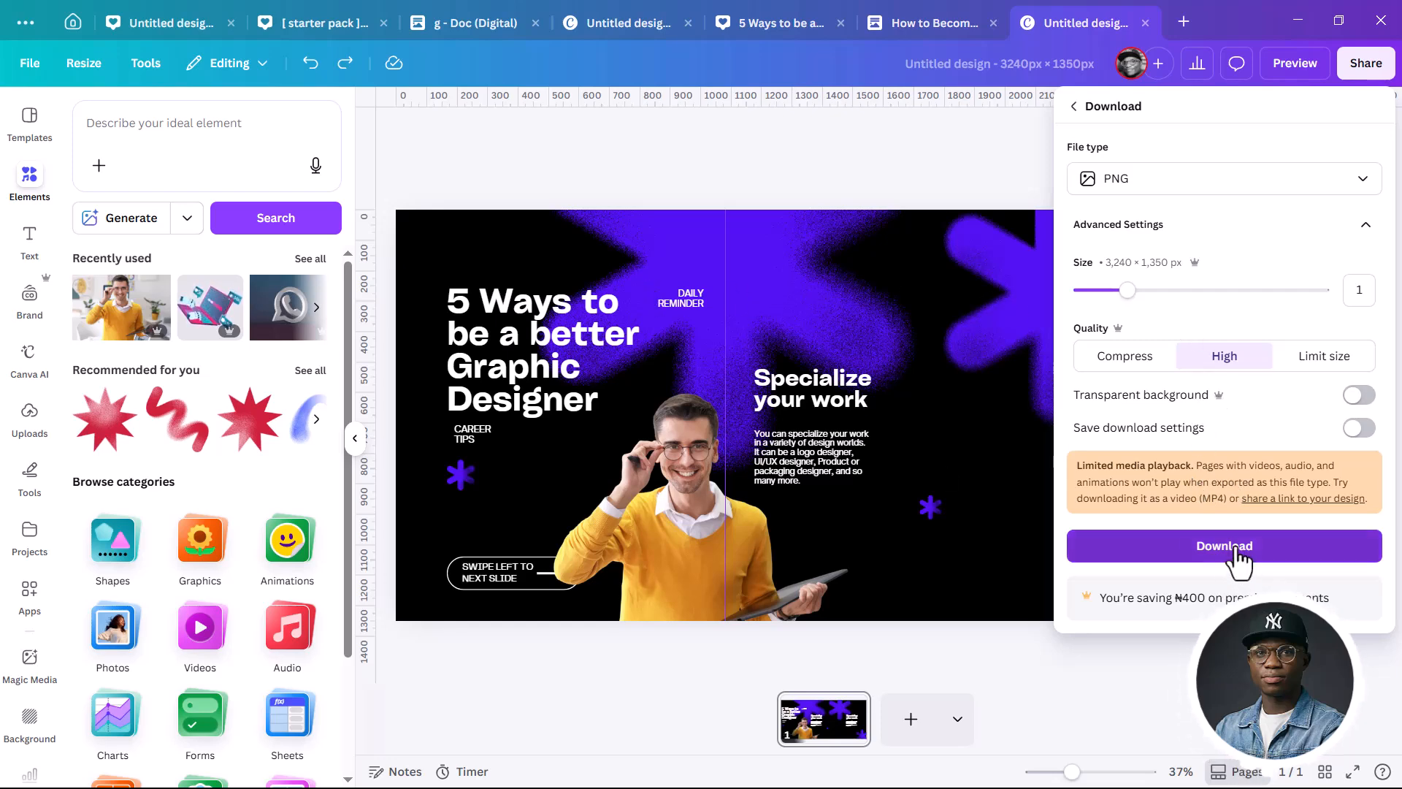
left_click(1239, 549)
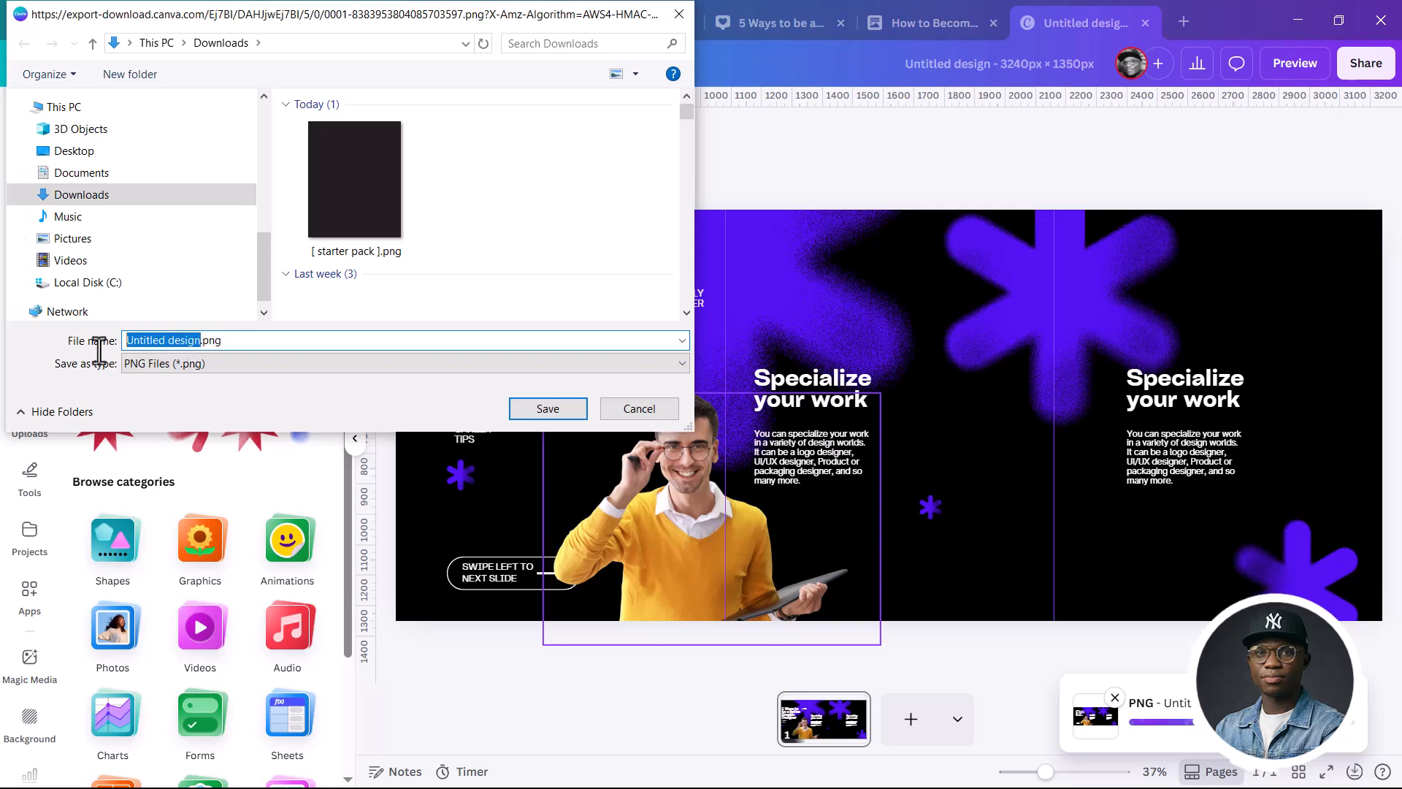
key("Return")
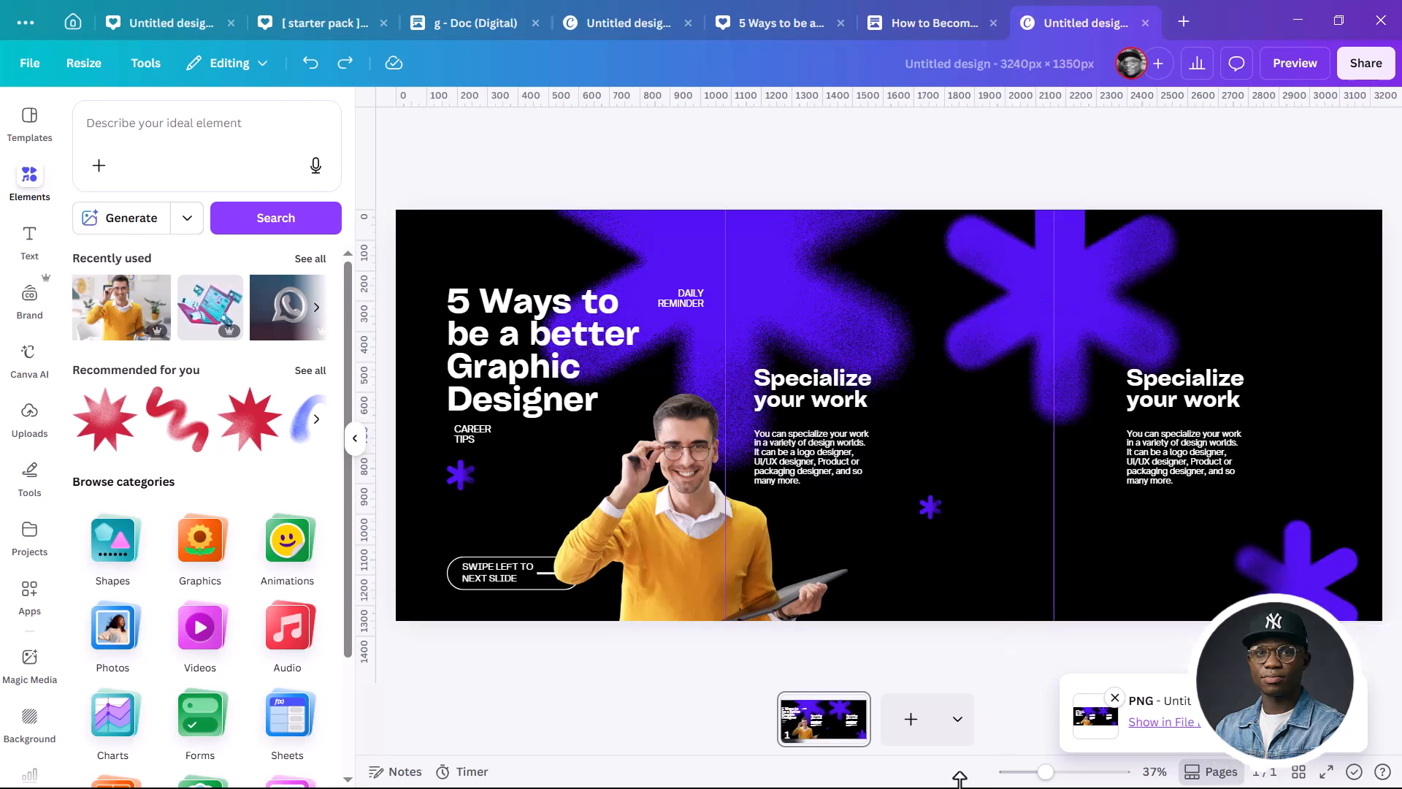
Switch to Chrome and search the web for "CAROUSEL SPLITER"
key("super")
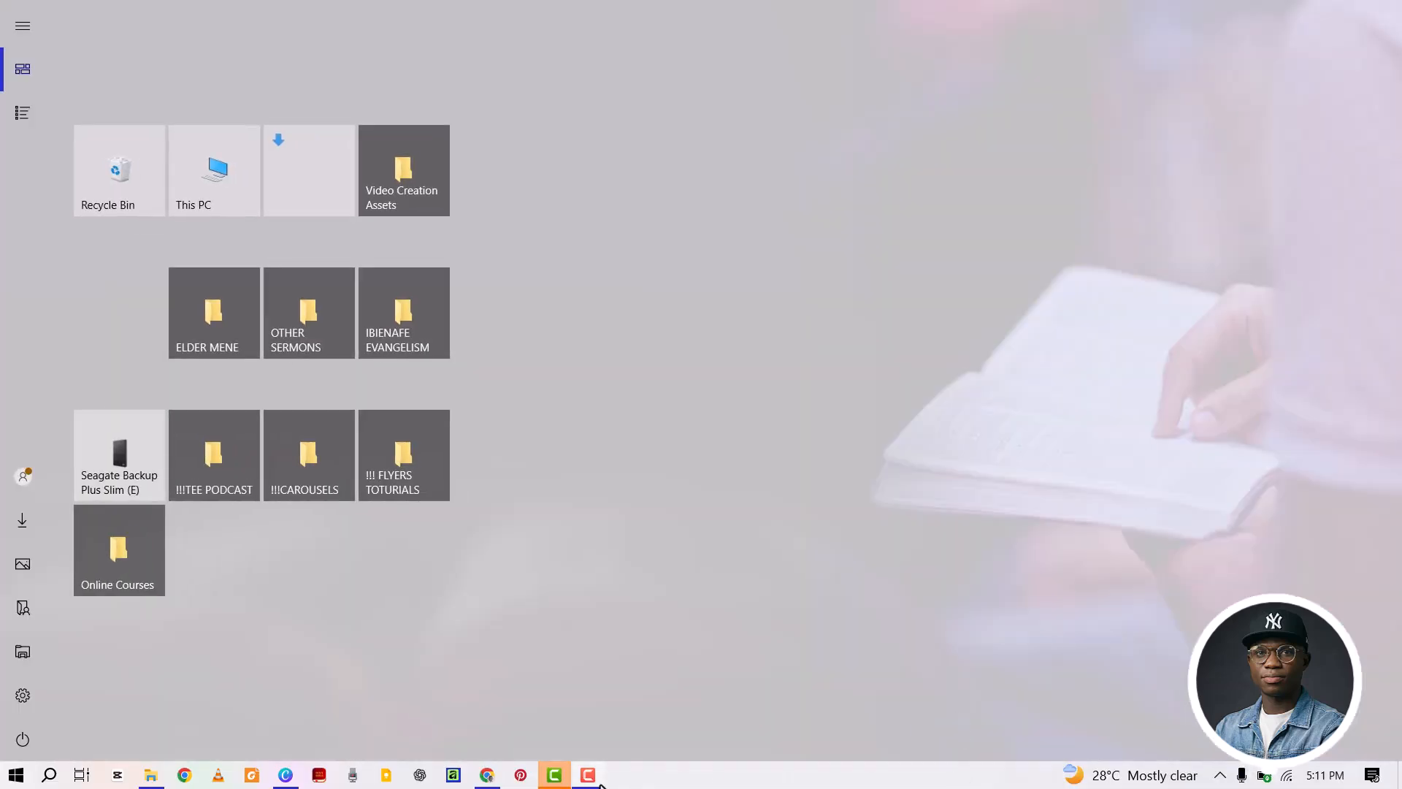
left_click(487, 775)
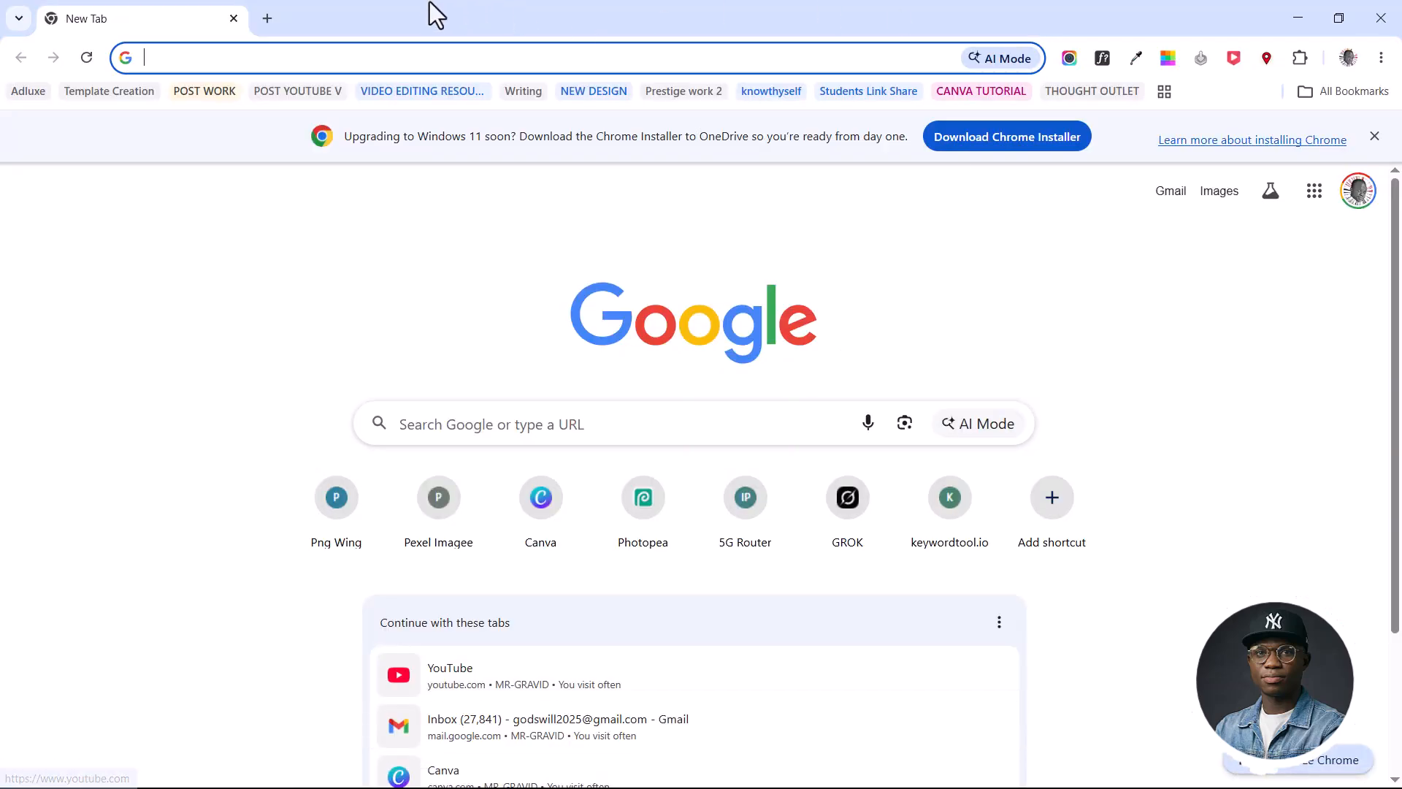
left_click(393, 62)
type("CAROUSEL SPLITER")
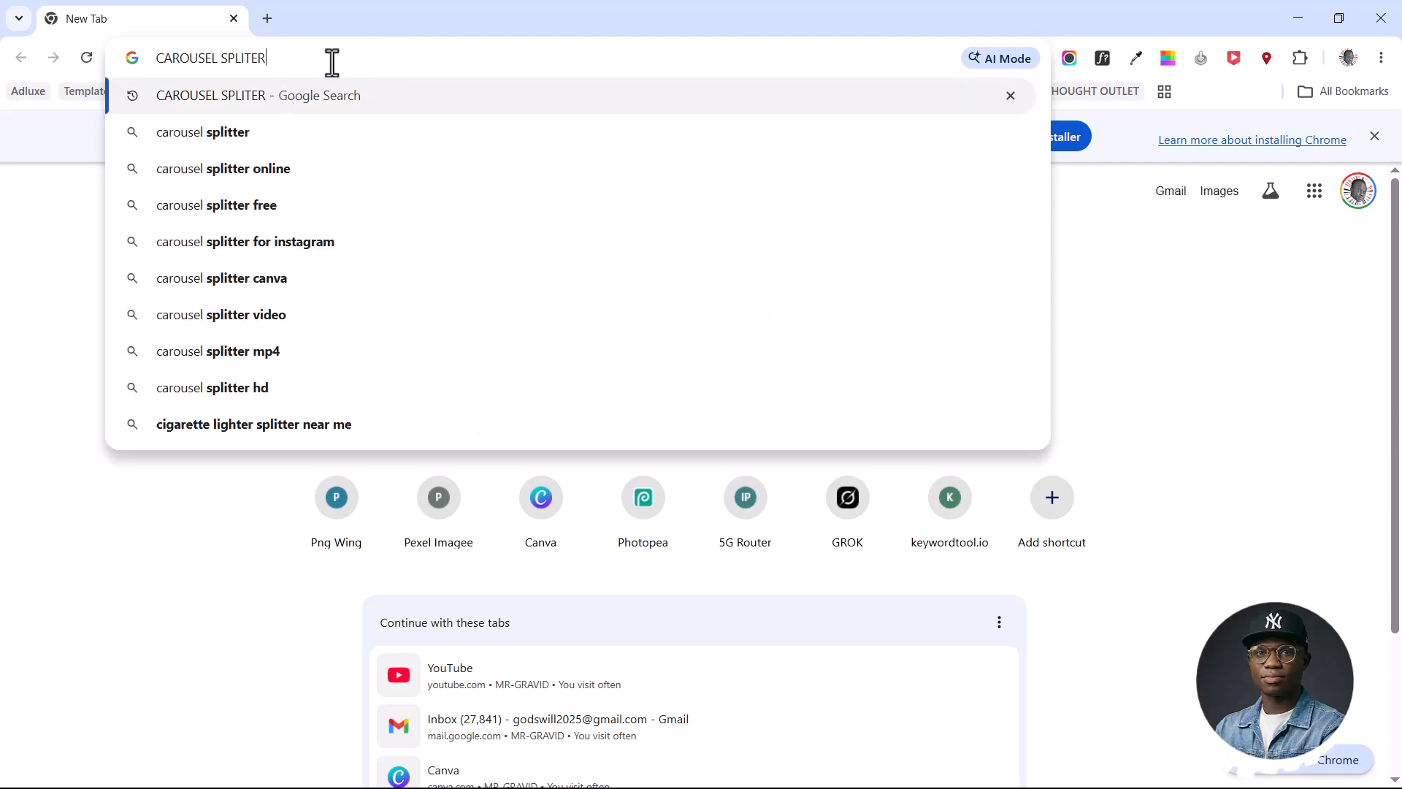
key("Return")
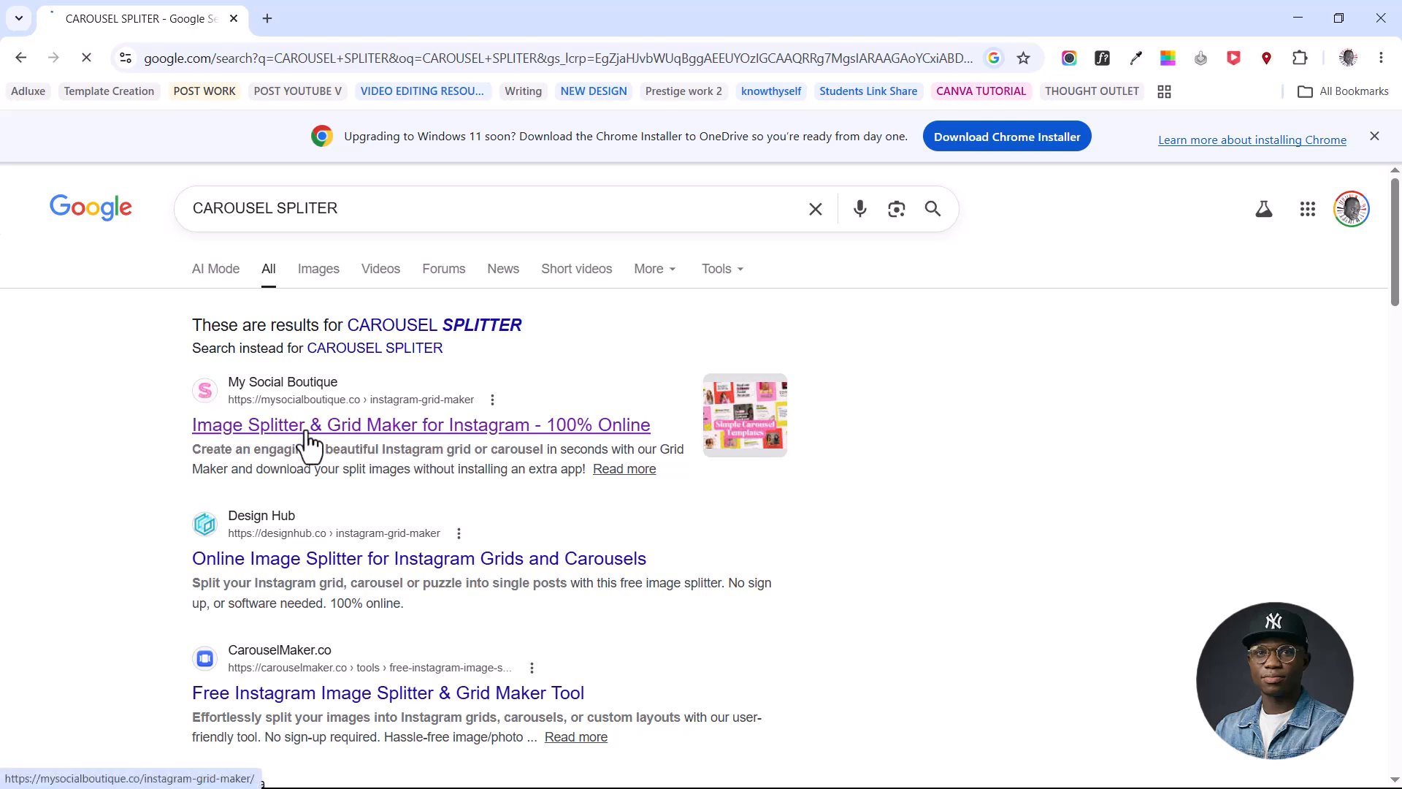
Open My Social Boutique's online image splitter and upload V3.png from the Downloads folder to it
scroll(438, 354, "down", 2)
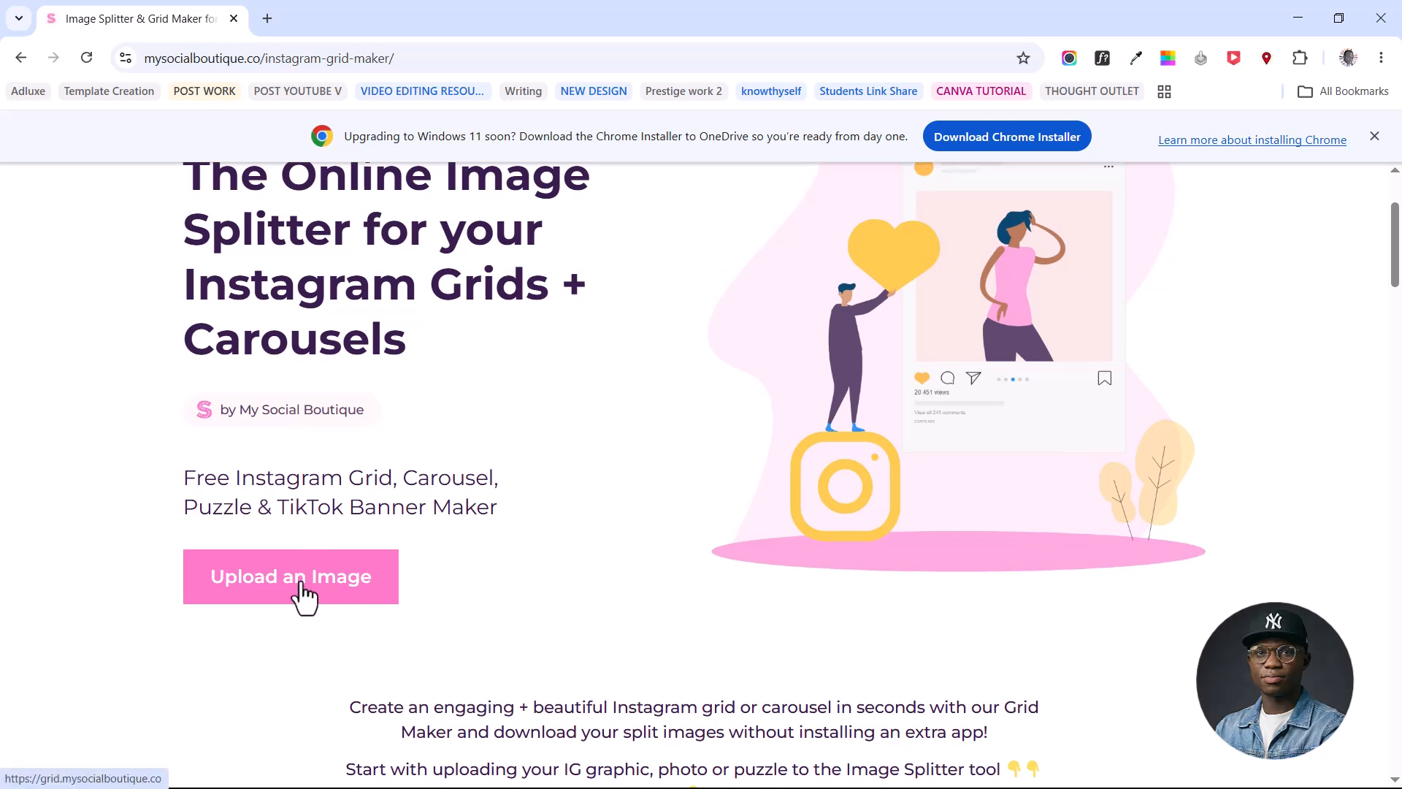
left_click(303, 593)
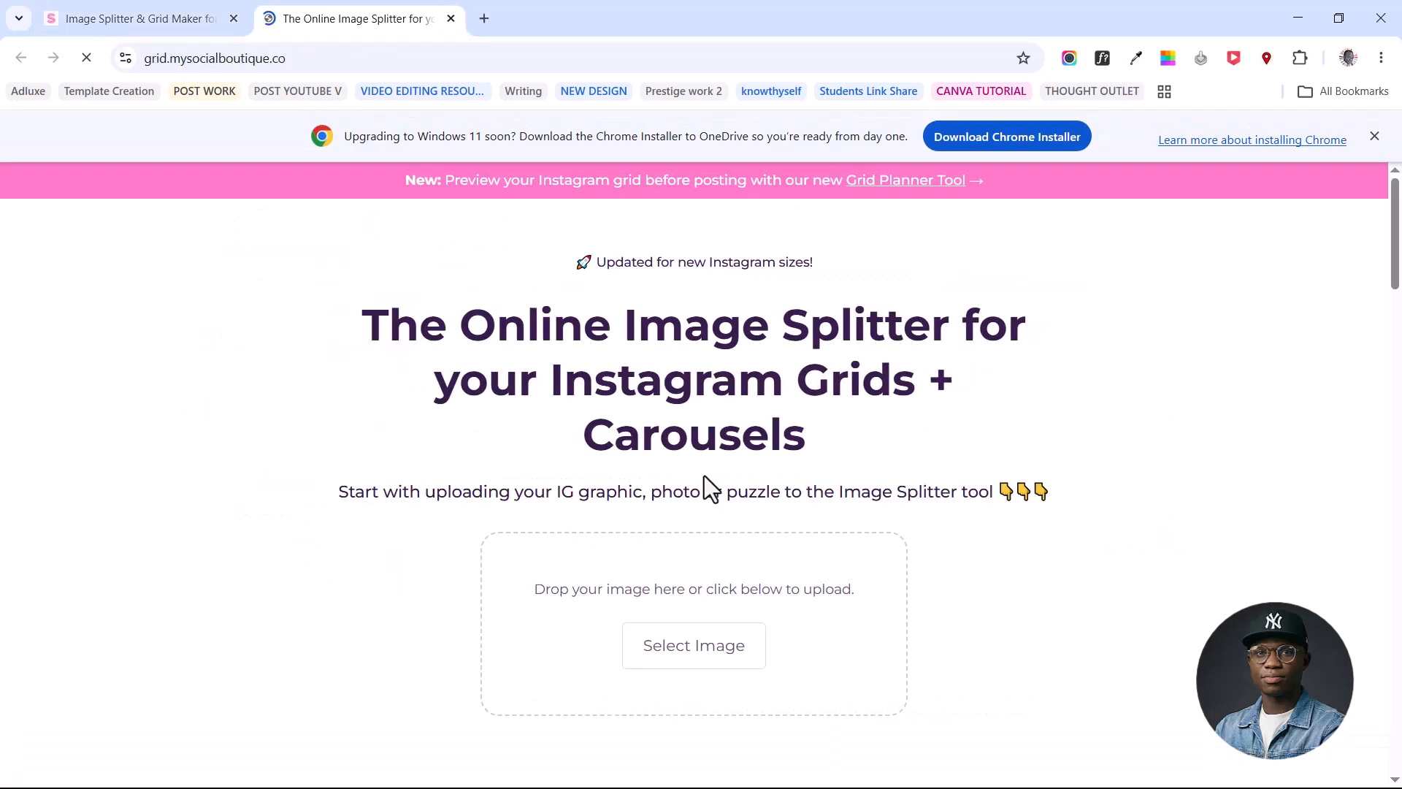
scroll(687, 526, "down", 2)
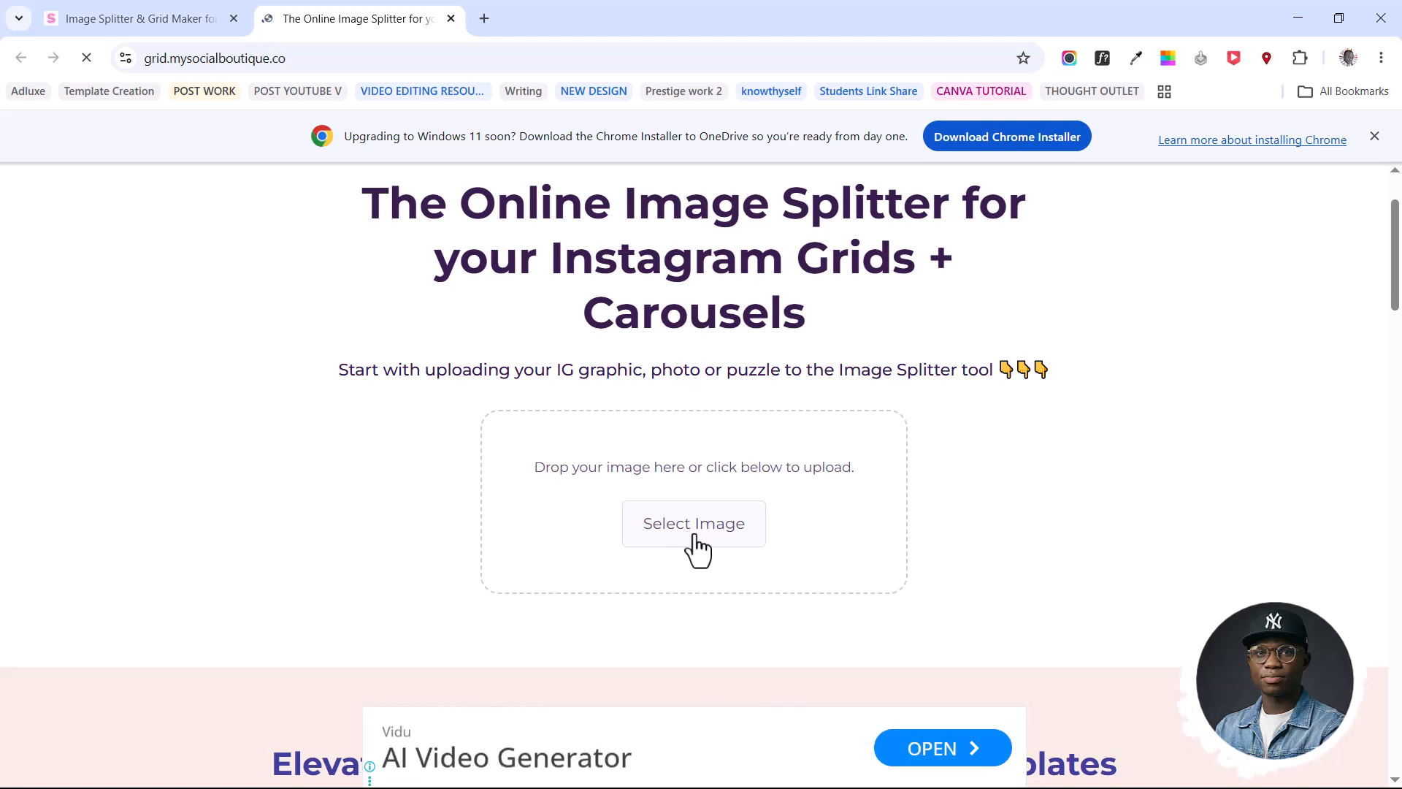
key("alt+Tab")
key("alt+Tab")
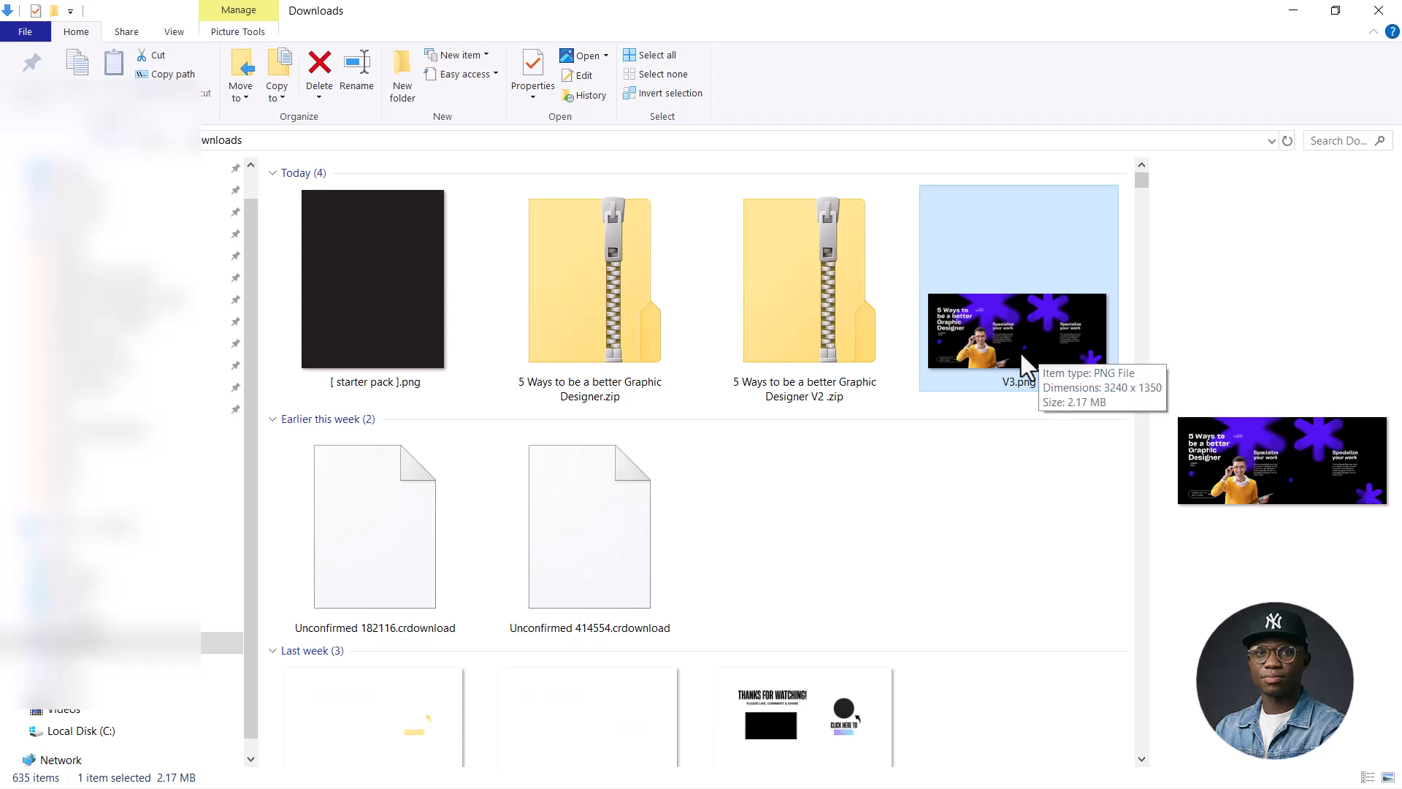
left_click_drag(1019, 357, 739, 527)
key("alt+Tab")
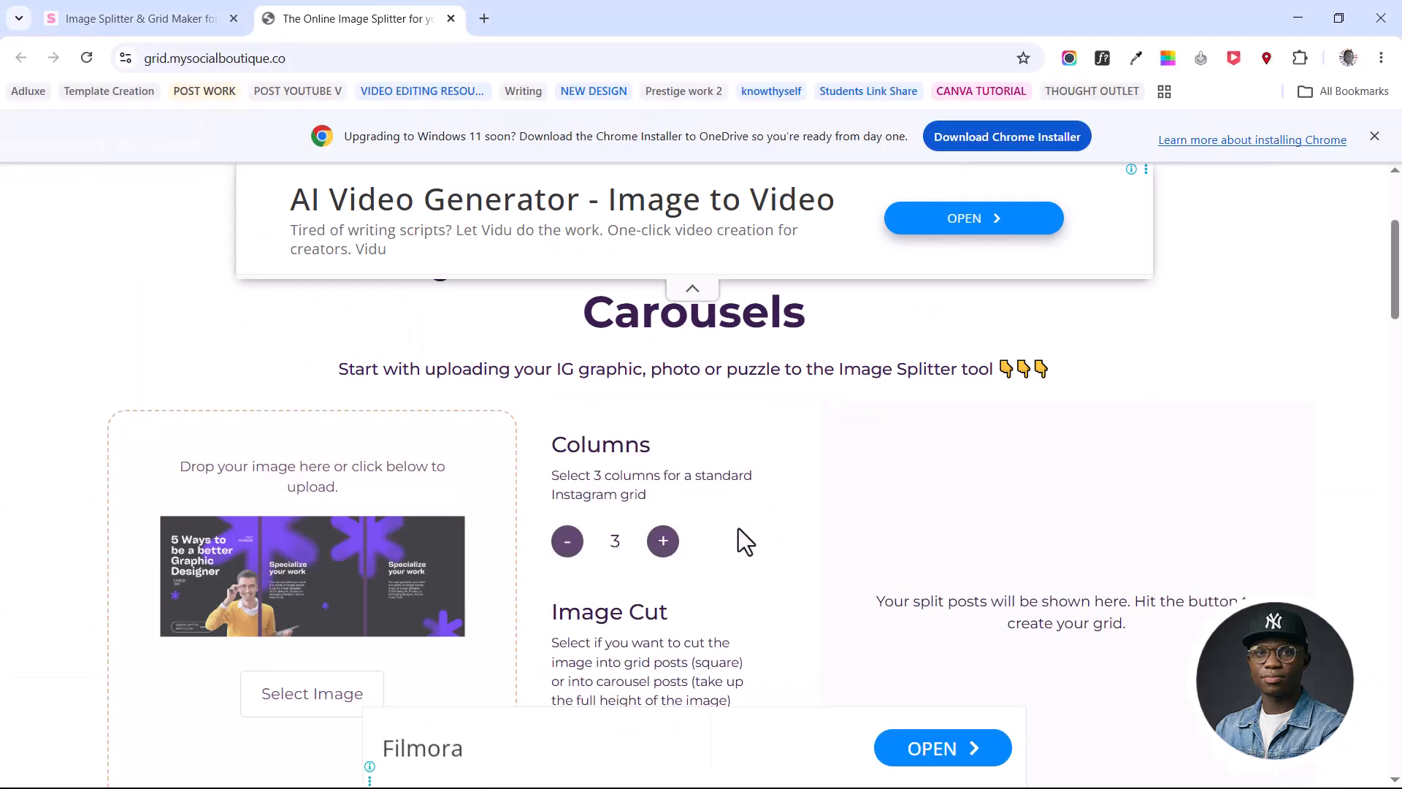
Split the uploaded image into 3 columns with the Carousel image cut, and download all the resulting posts as a ZIP
scroll(527, 476, "down", 2)
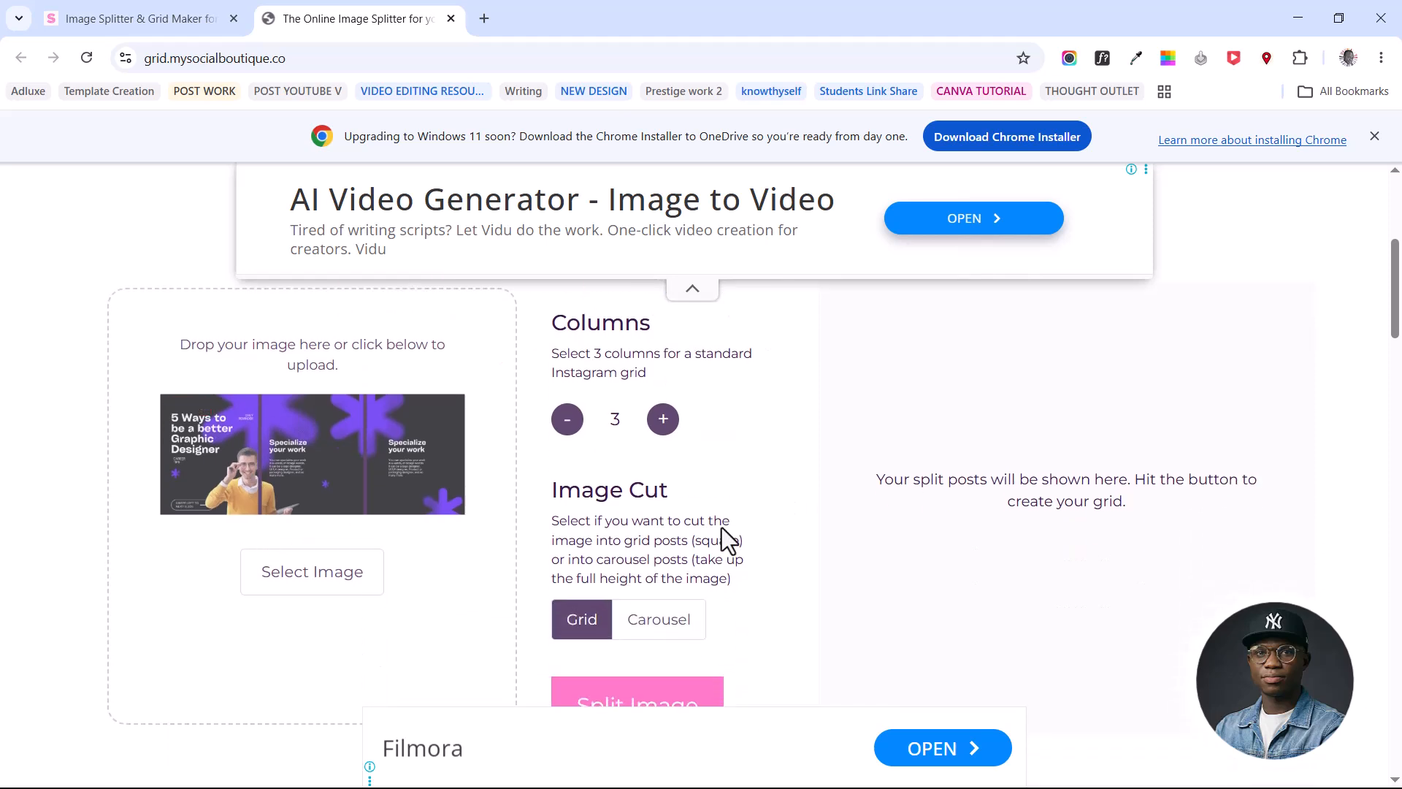
left_click(670, 617)
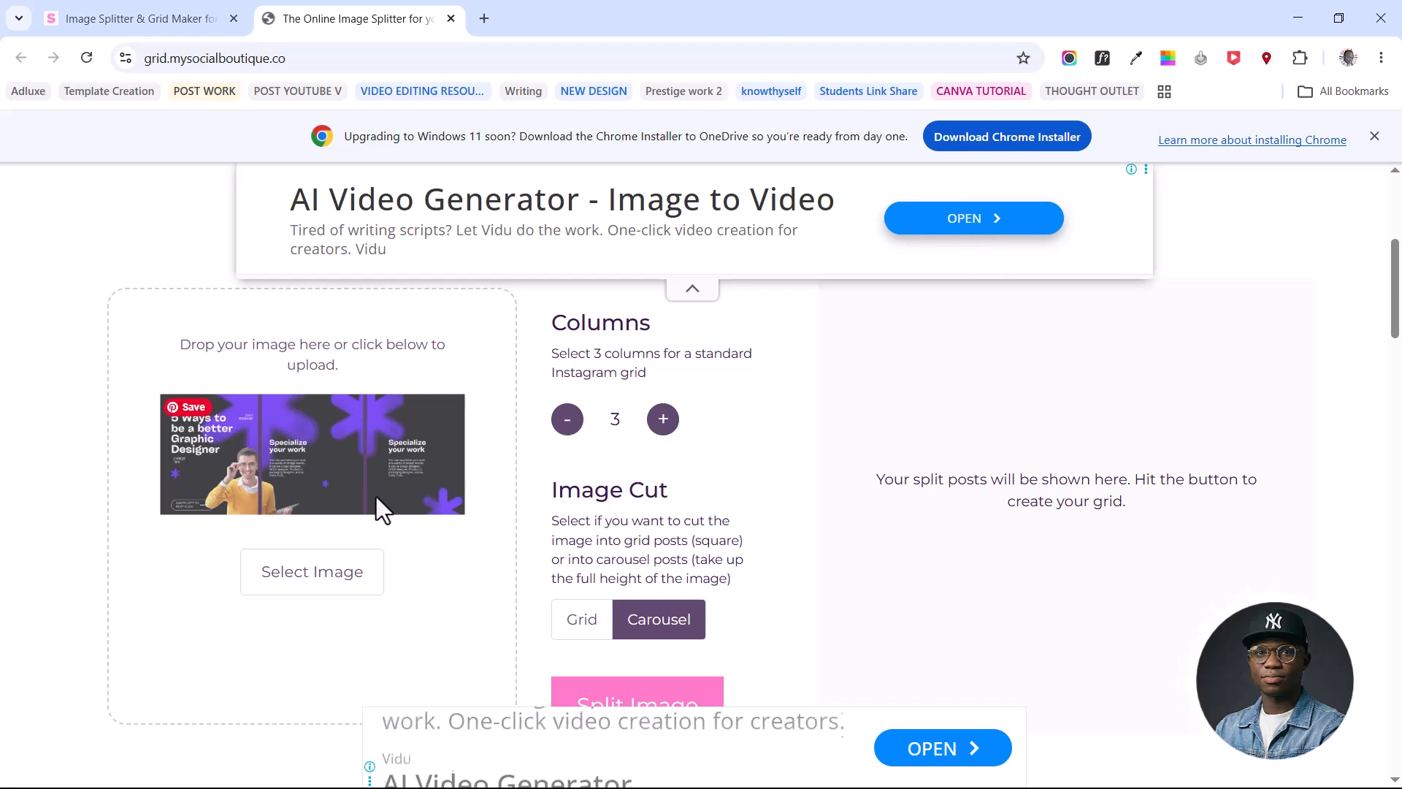
scroll(659, 493, "down", 2)
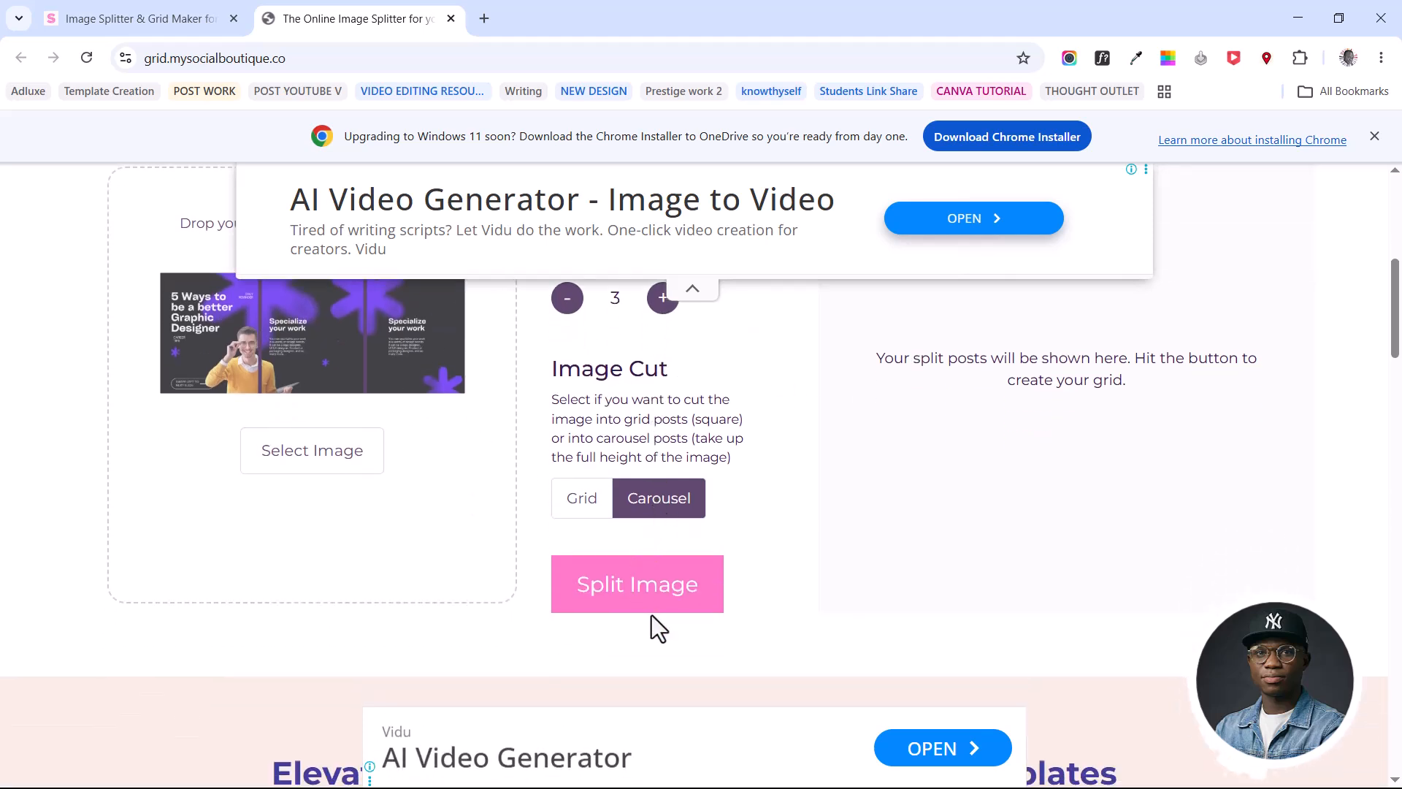
left_click(660, 592)
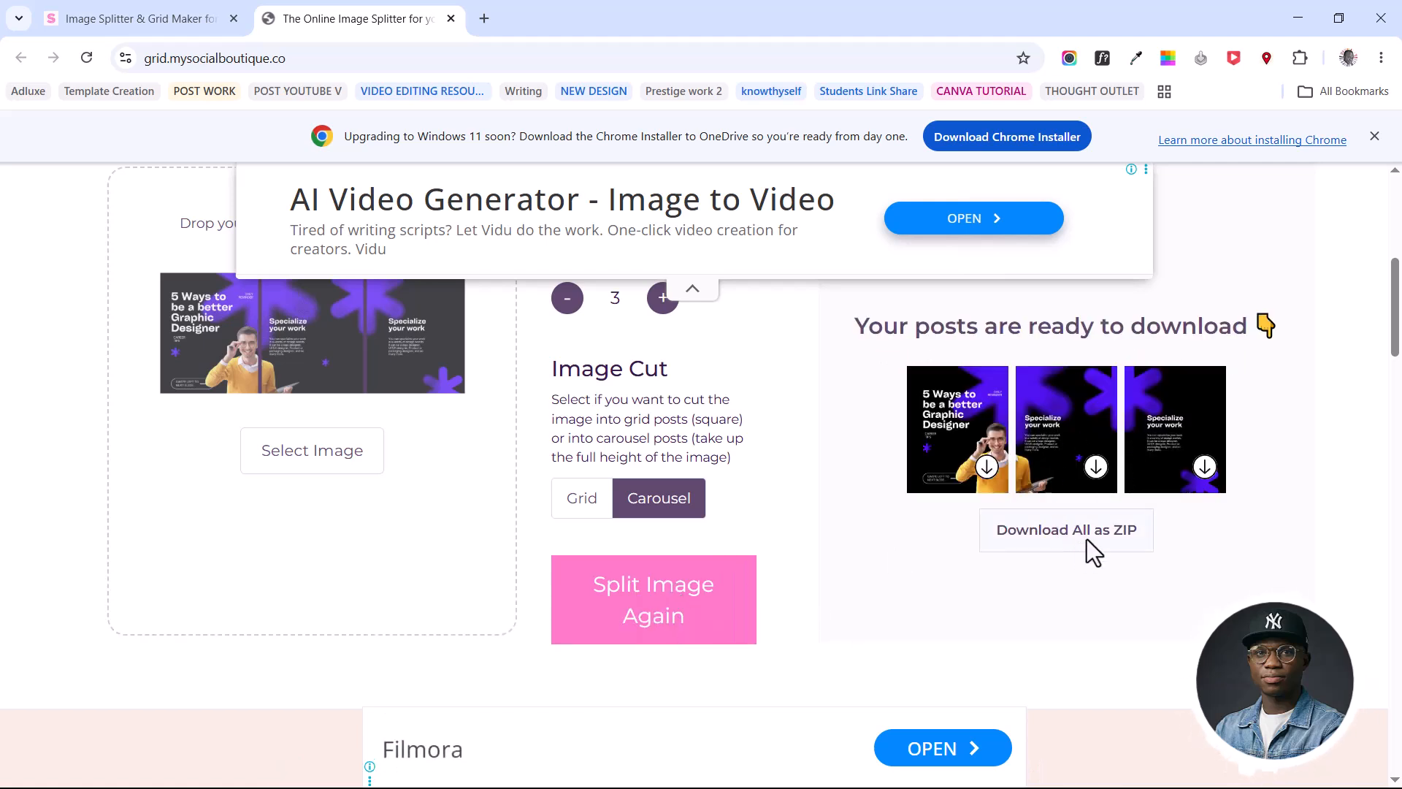
left_click(1093, 536)
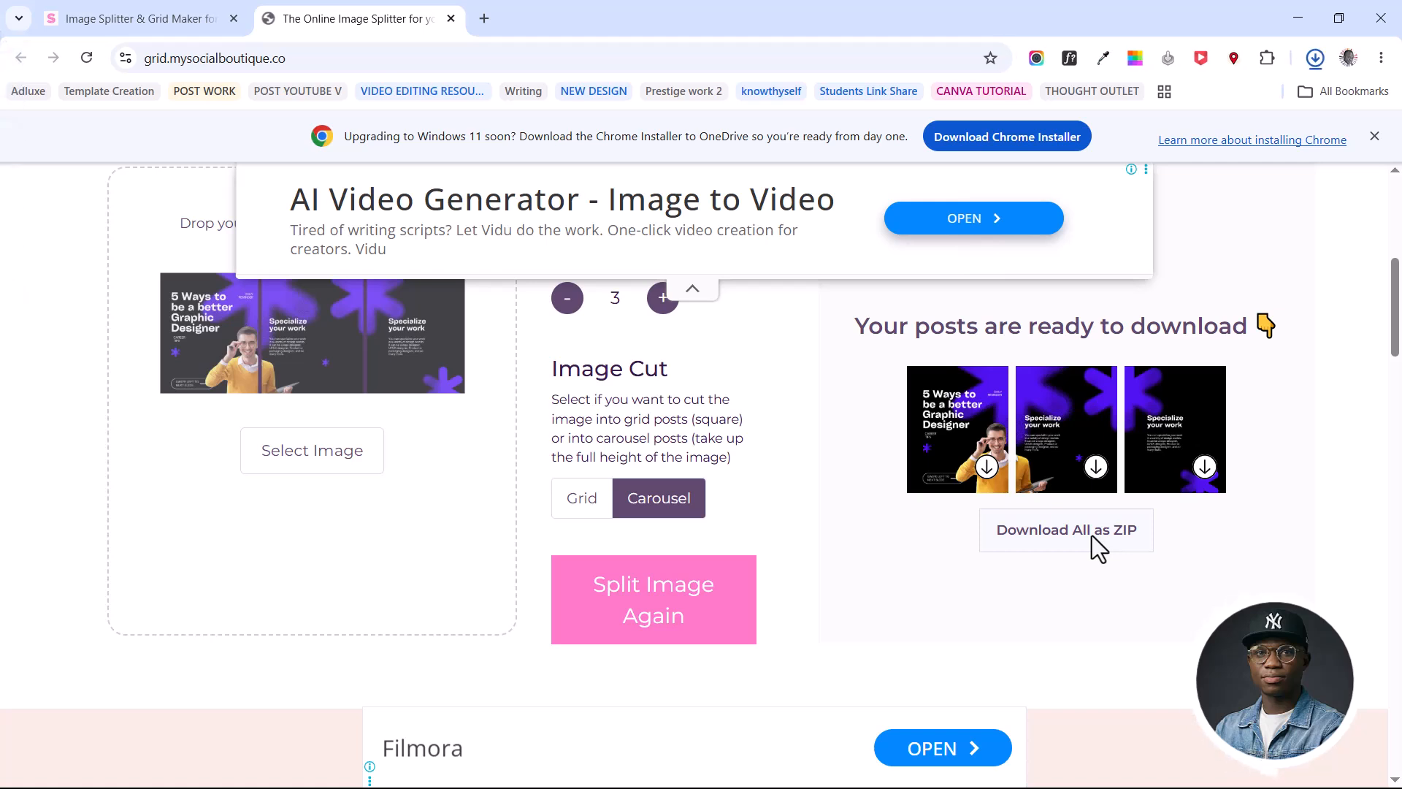